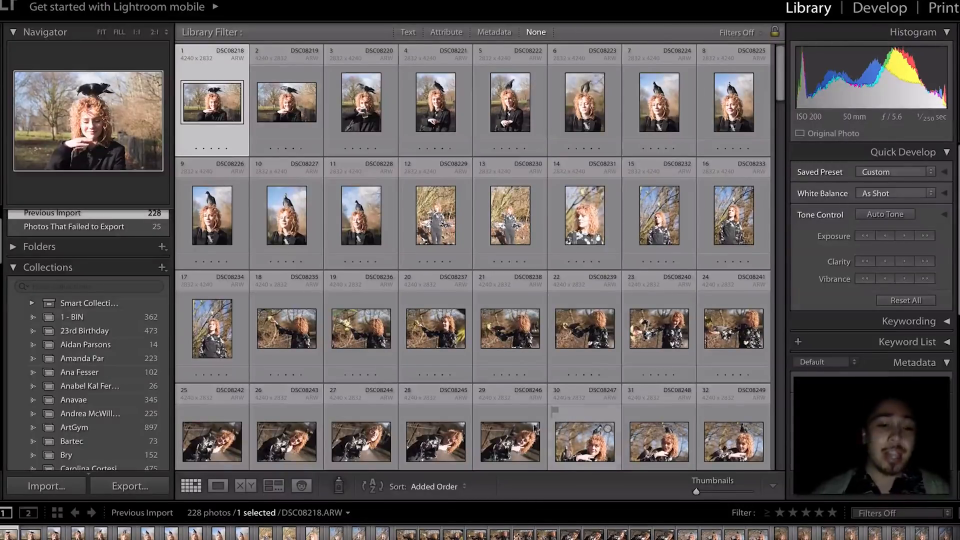
# - Switch to Google Chrome showing the photographer's Instagram profile
pyautogui.click(267, 534)
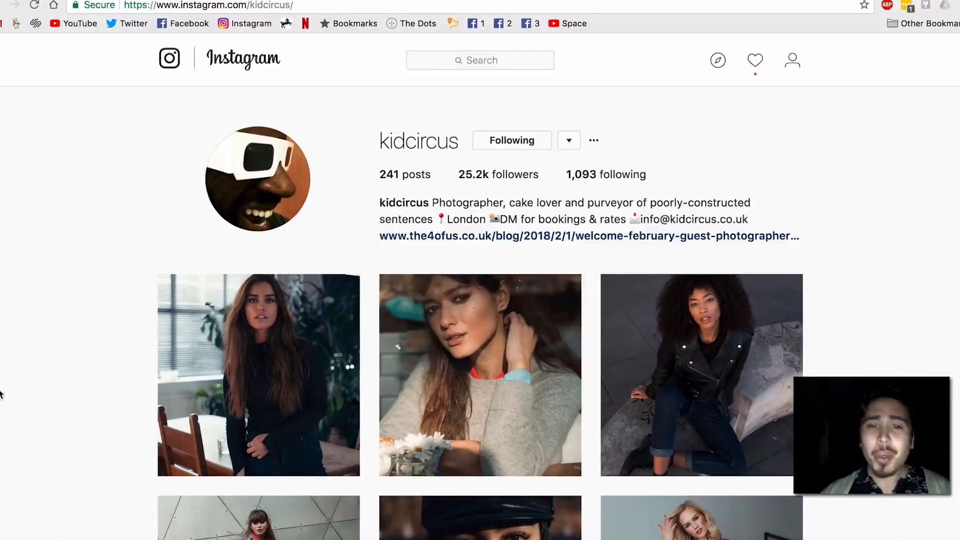
pyautogui.scroll(-2, 1, 394)
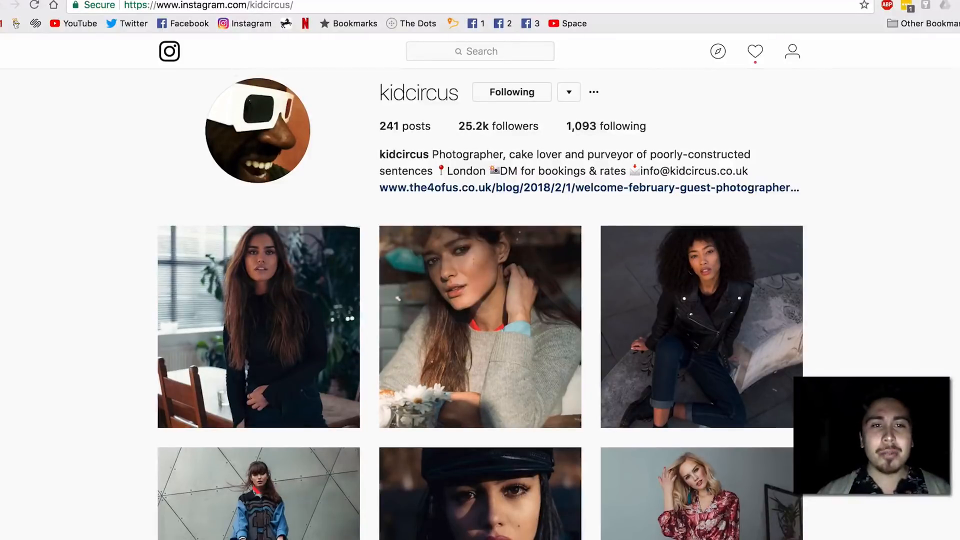
pyautogui.click(398, 299)
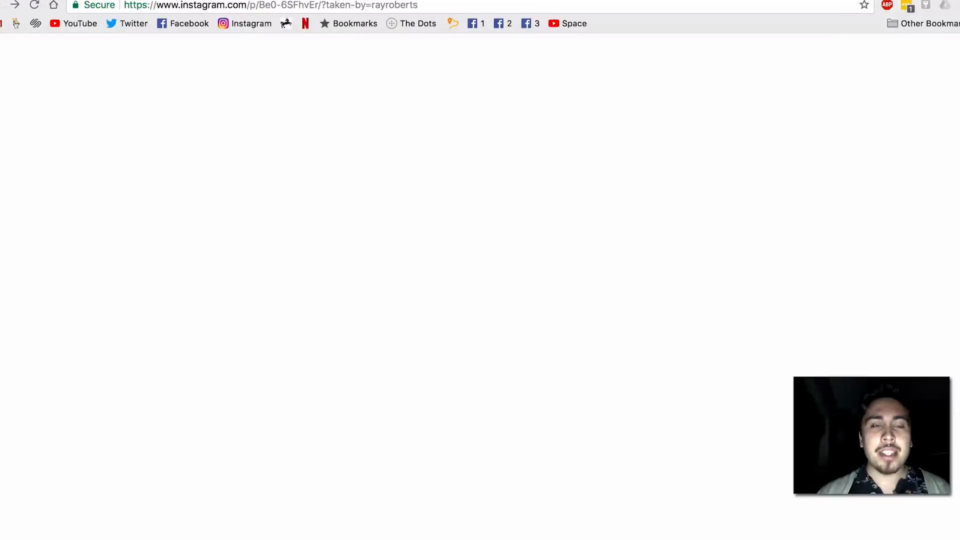
pyautogui.click(35, 7)
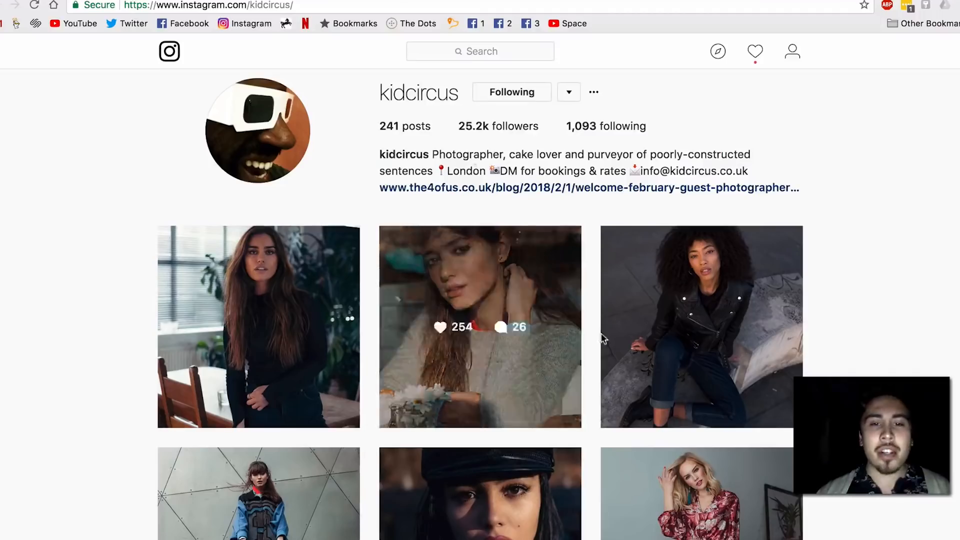
pyautogui.scroll(-10, 601, 339)
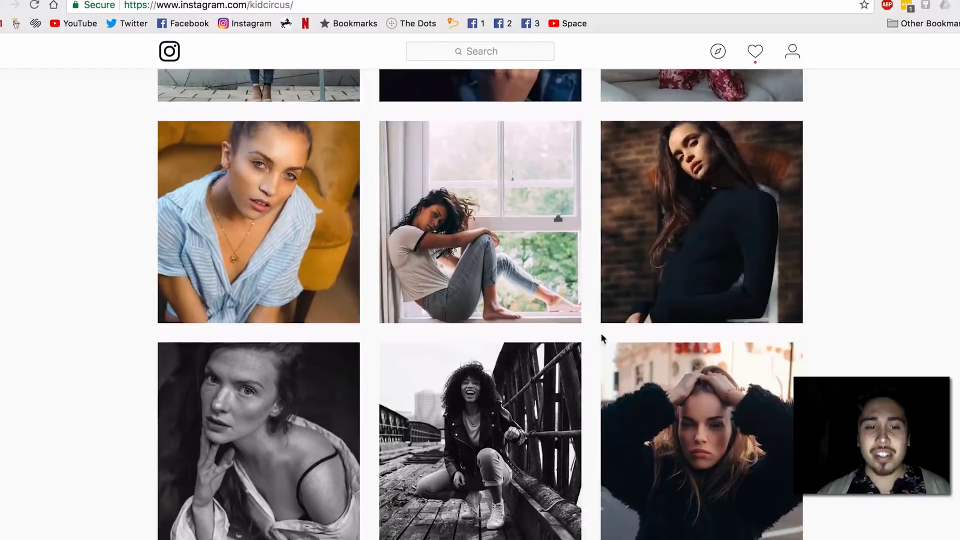
pyautogui.scroll(-2, 601, 339)
pyautogui.scroll(8, 603, 340)
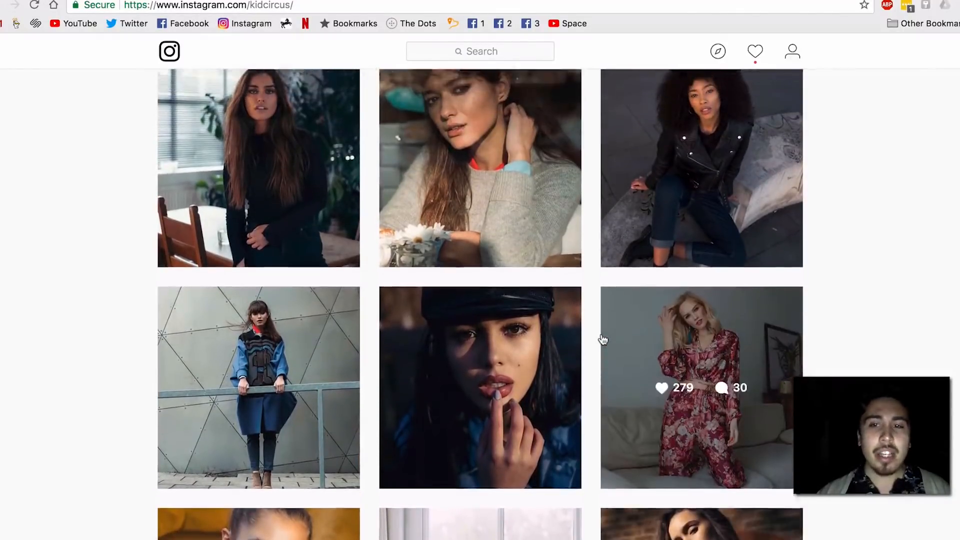
pyautogui.scroll(3, 602, 338)
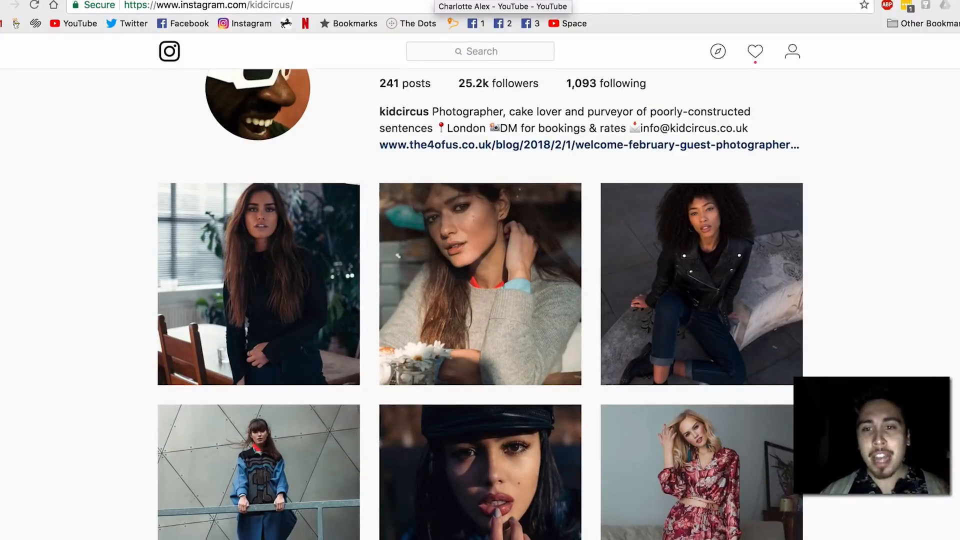
# - Scroll through the model's YouTube channel page, then return to Lightroom's library grid
pyautogui.click(436, 0)
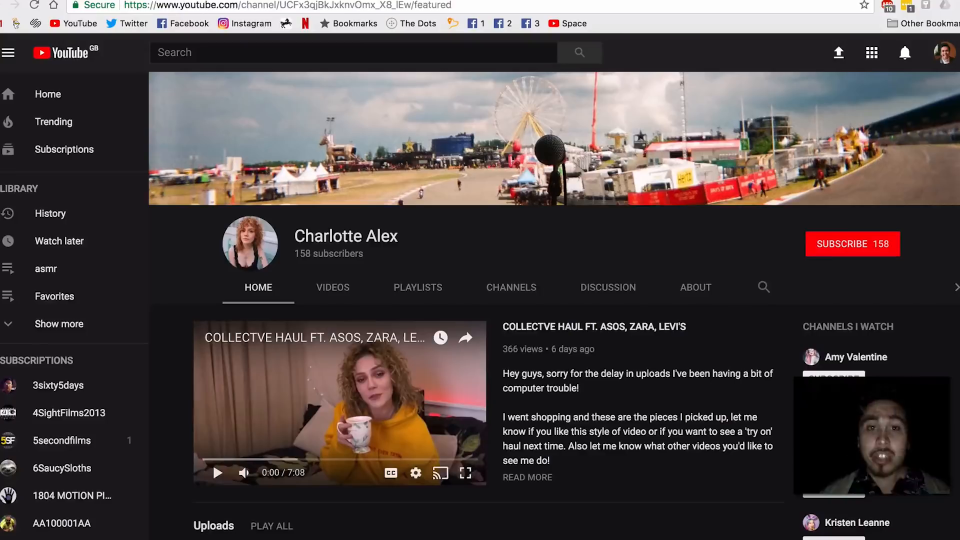
pyautogui.scroll(-2, 640, 420)
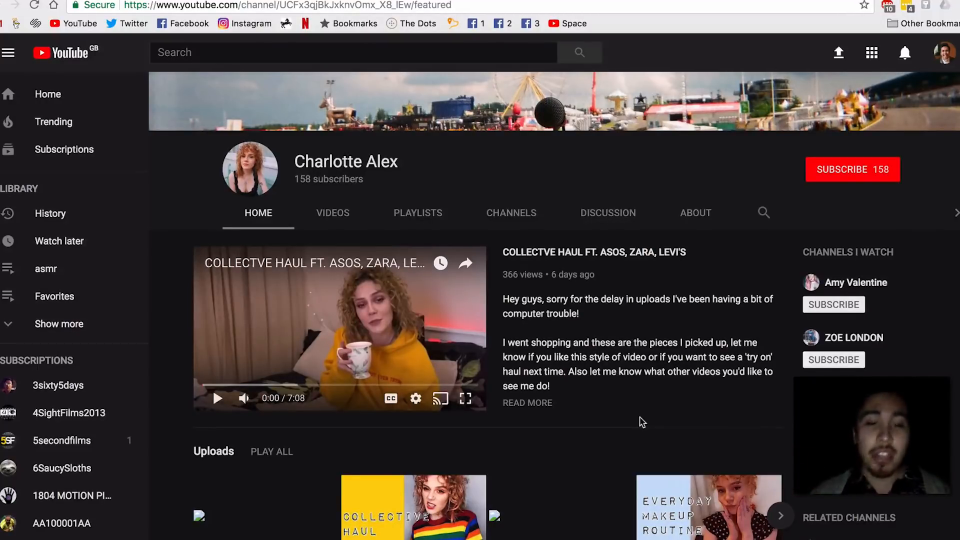
pyautogui.click(511, 533)
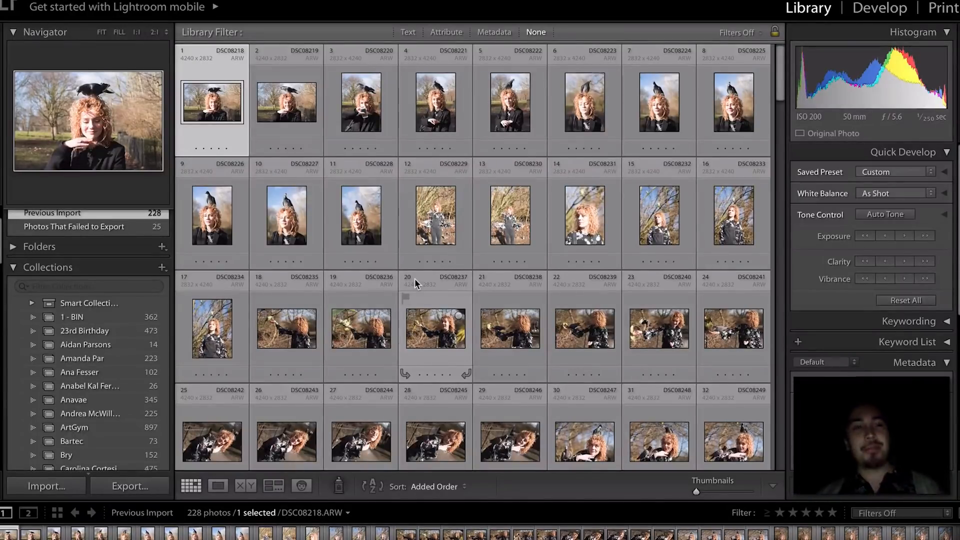
pyautogui.scroll(2, 75, 326)
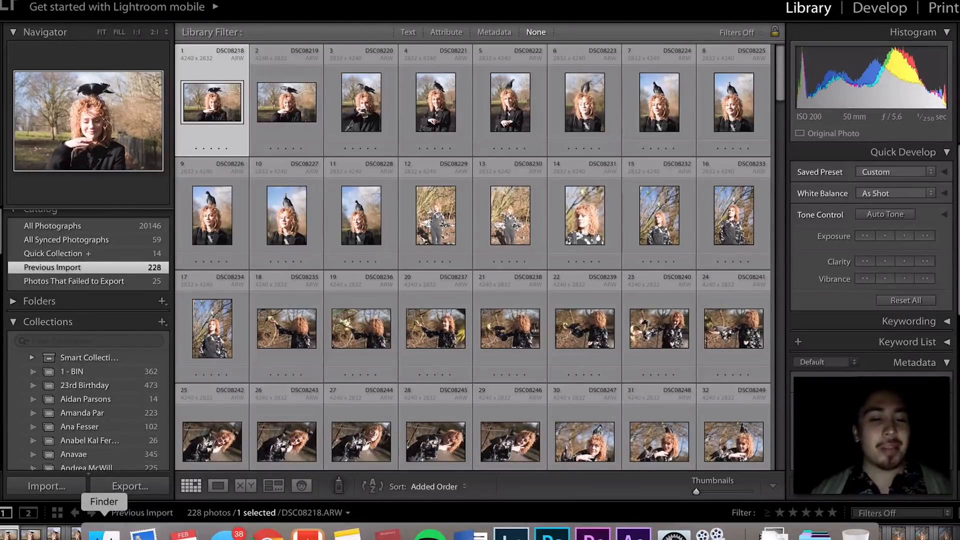
pyautogui.click(105, 535)
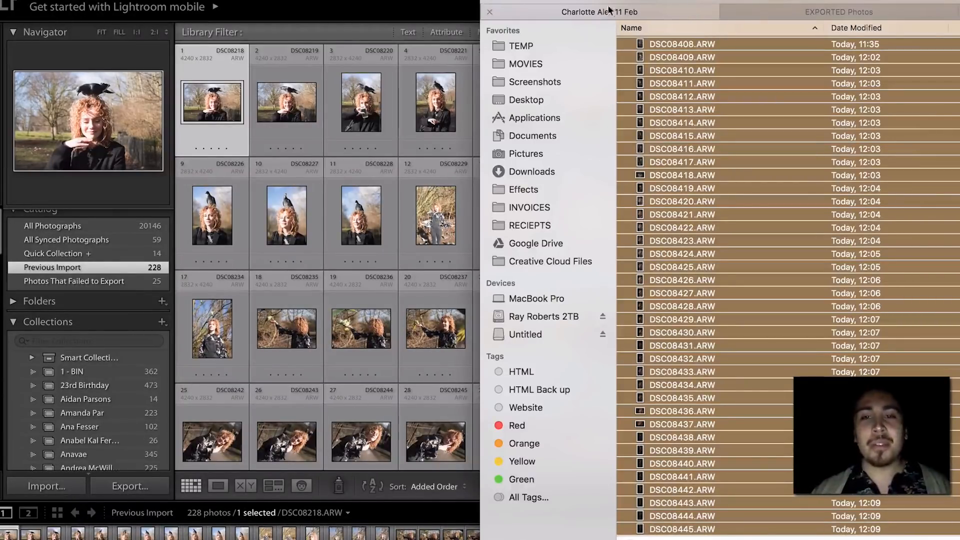
pyautogui.scroll(20, 659, 108)
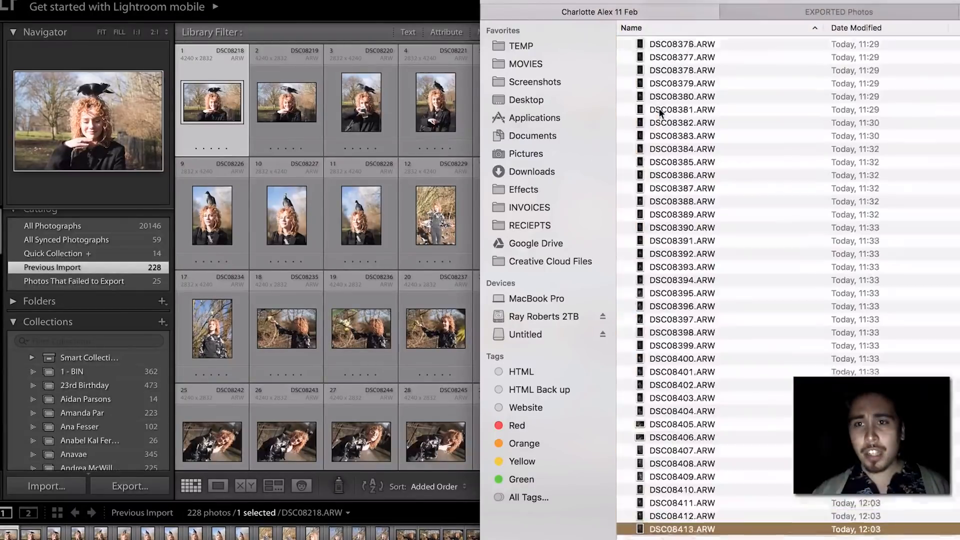
pyautogui.scroll(20, 659, 109)
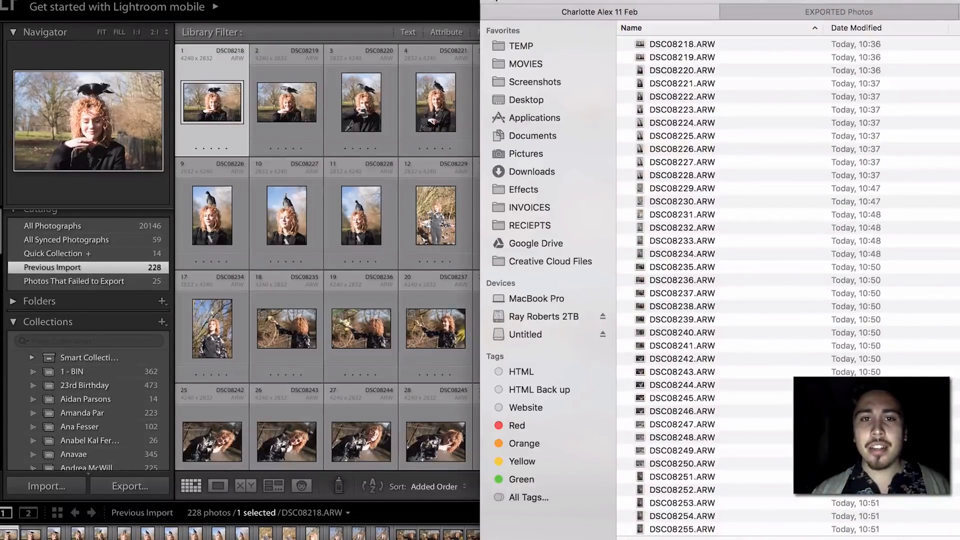
pyautogui.click(495, 1)
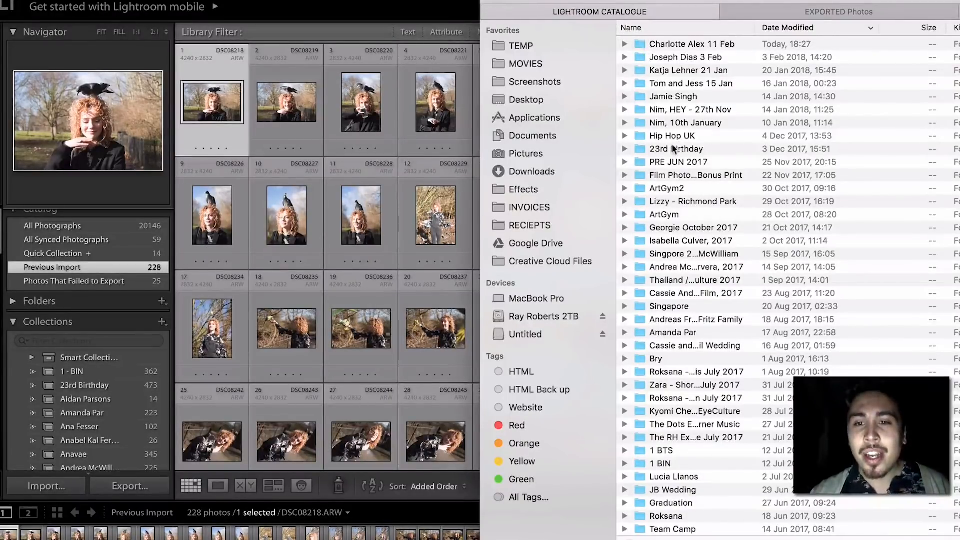
pyautogui.scroll(-1, 672, 144)
pyautogui.scroll(-5, 672, 146)
pyautogui.scroll(5, 673, 146)
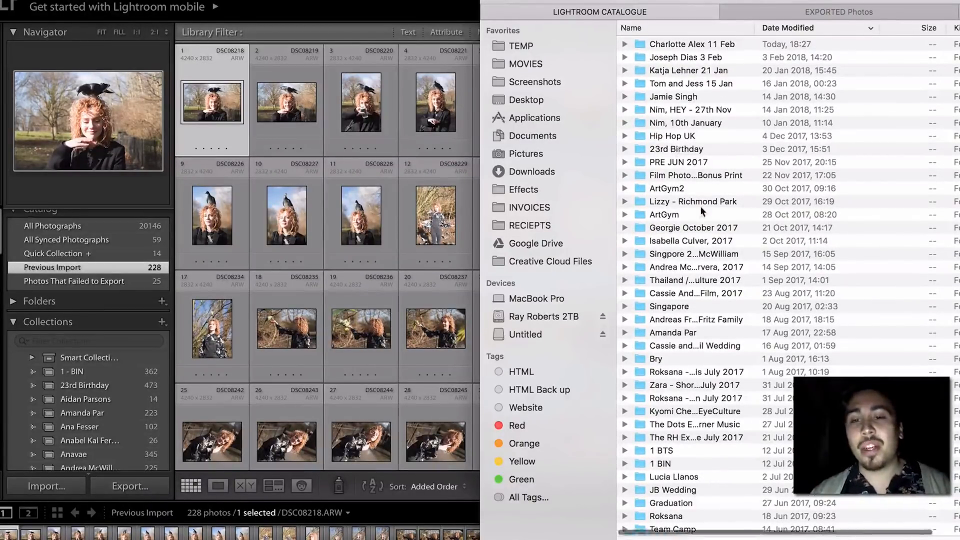
pyautogui.scroll(-5, 700, 206)
pyautogui.scroll(5, 700, 206)
pyautogui.scroll(-5, 701, 208)
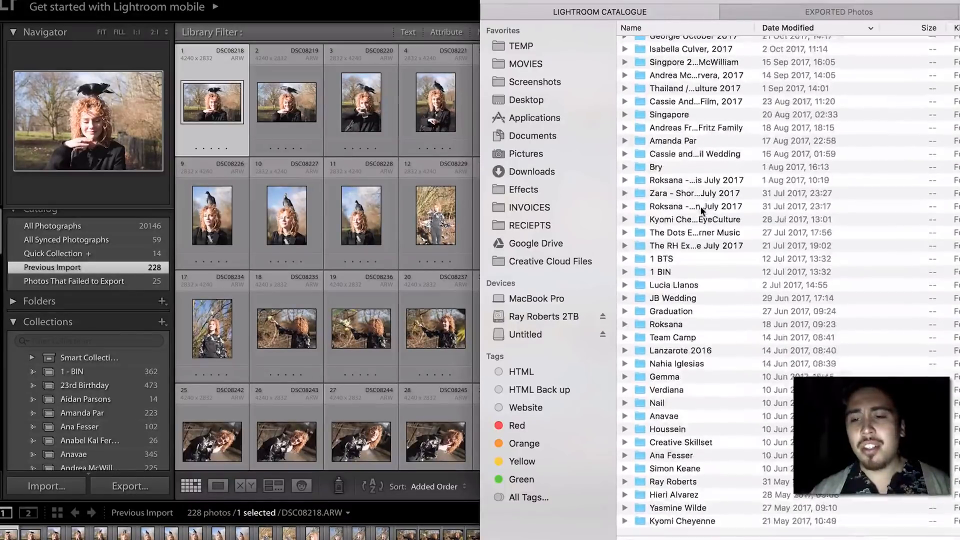
pyautogui.scroll(5, 700, 205)
pyautogui.scroll(-5, 700, 206)
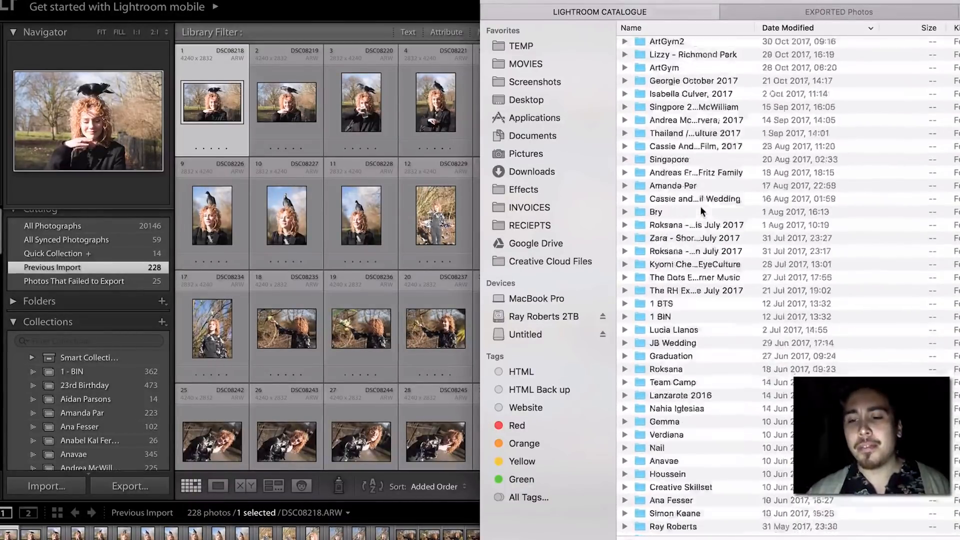
pyautogui.scroll(5, 757, 495)
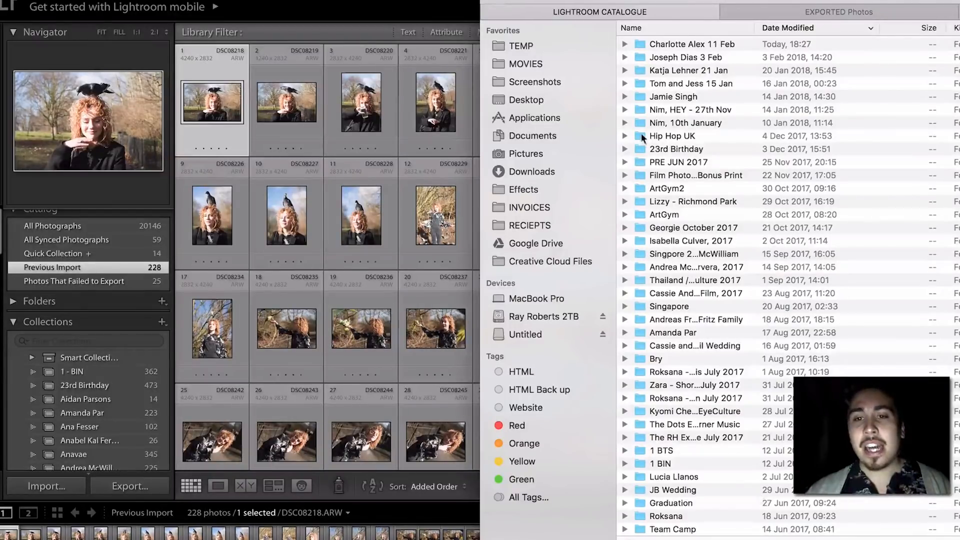
pyautogui.click(685, 43)
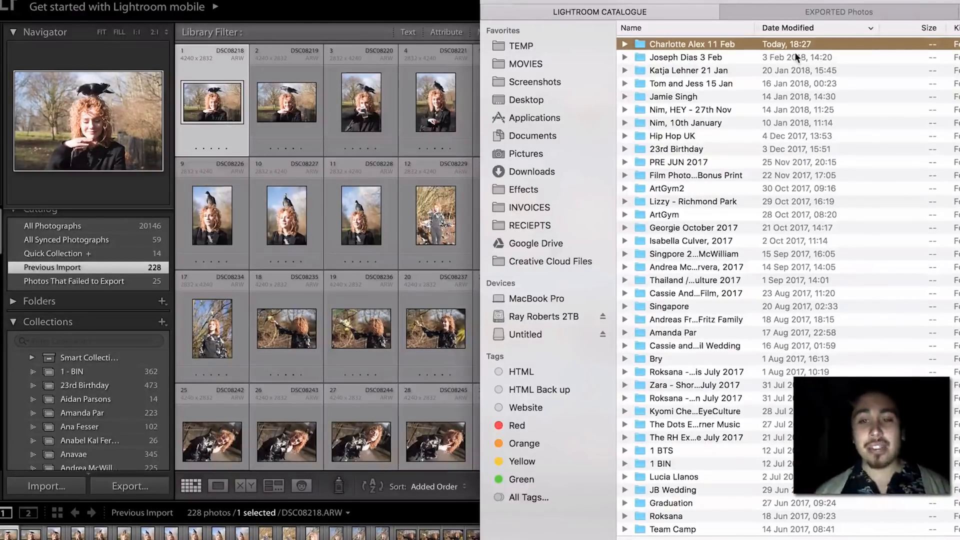
pyautogui.doubleClick(704, 42)
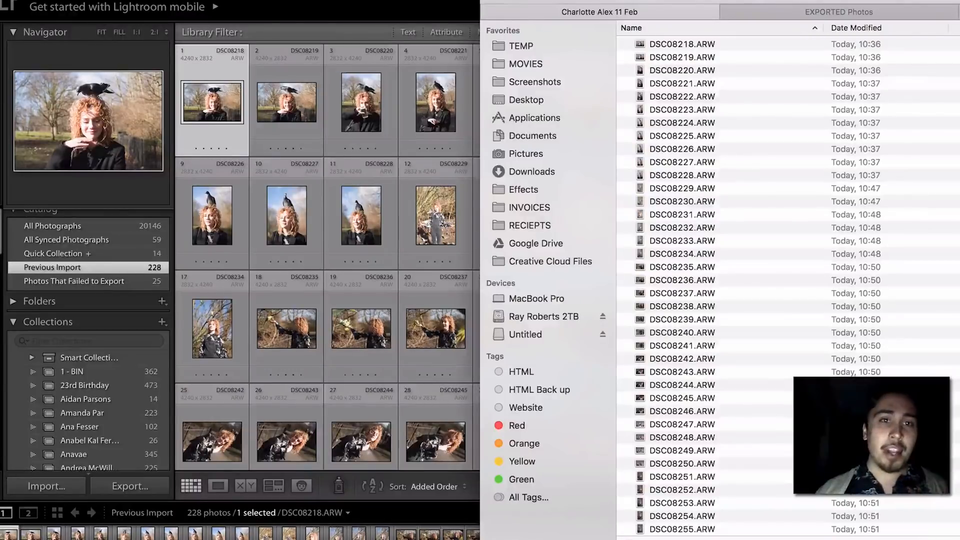
pyautogui.click(228, 5)
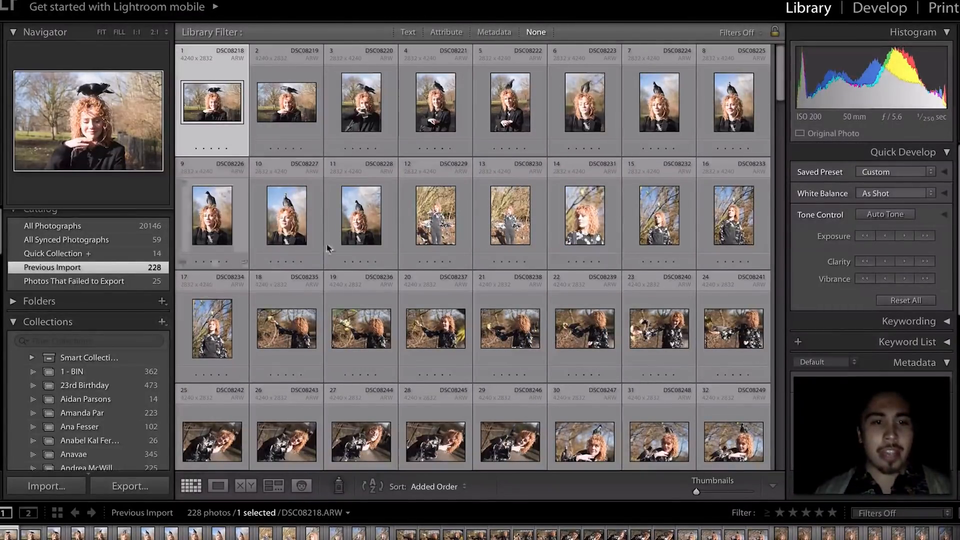
# - Scroll to the end of the grid and add photo 228 to the Quick Collection
pyautogui.scroll(-15, 258, 290)
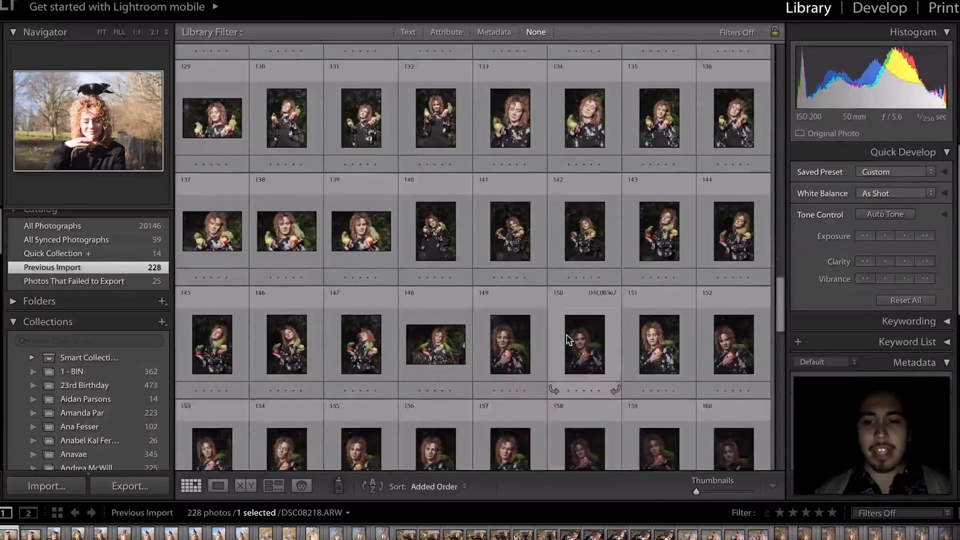
pyautogui.scroll(-10, 566, 339)
pyautogui.click(449, 392)
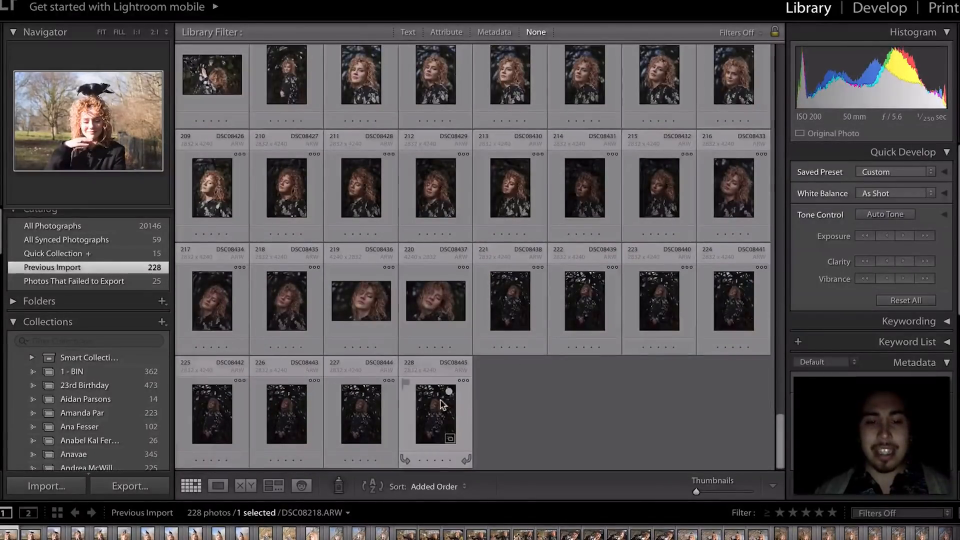
# - Select all 228 photos and create a new collection named after the model
pyautogui.hotkey('ctrl', 'a')
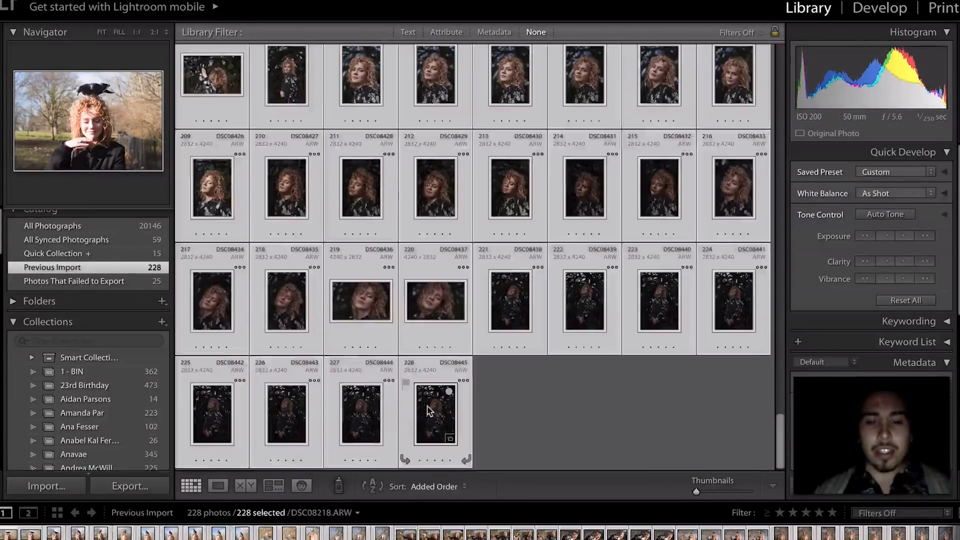
pyautogui.click(164, 322)
pyautogui.click(170, 335)
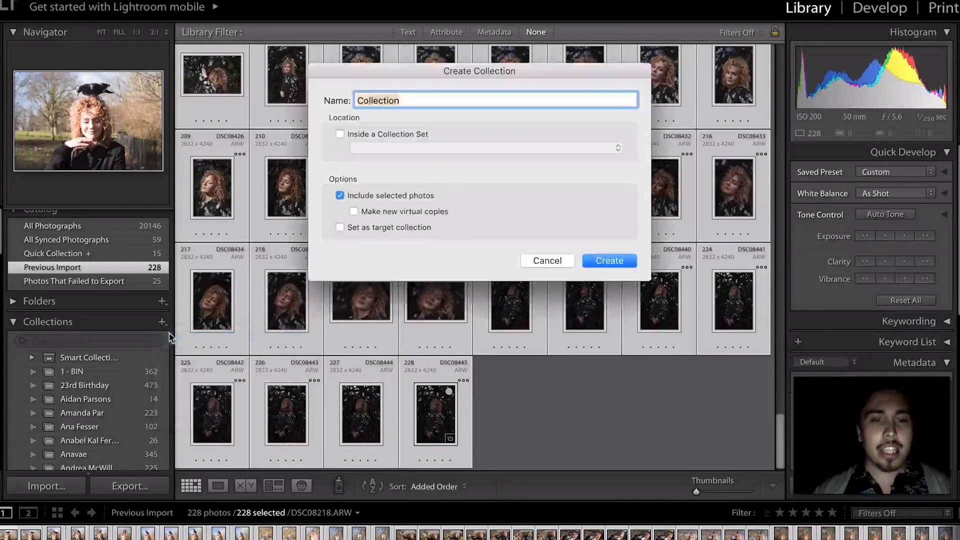
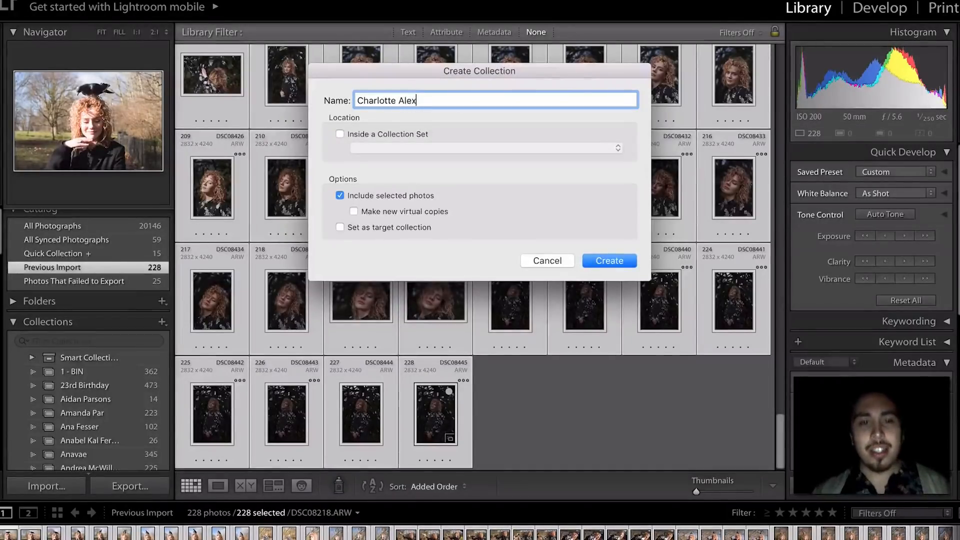
pyautogui.press('Return')
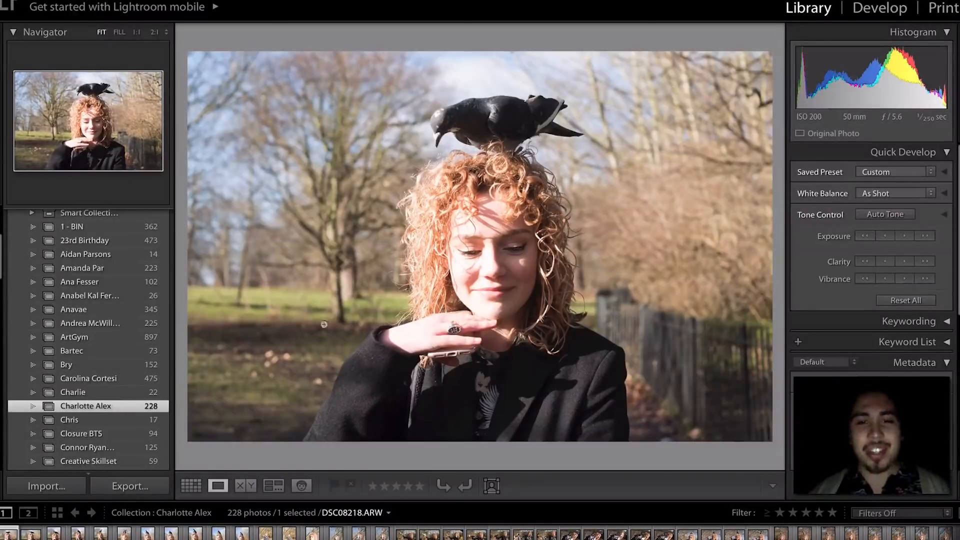
# - Hide the module picker panel with F5 to enlarge the Loupe view of DSC08218
pyautogui.press('F5')
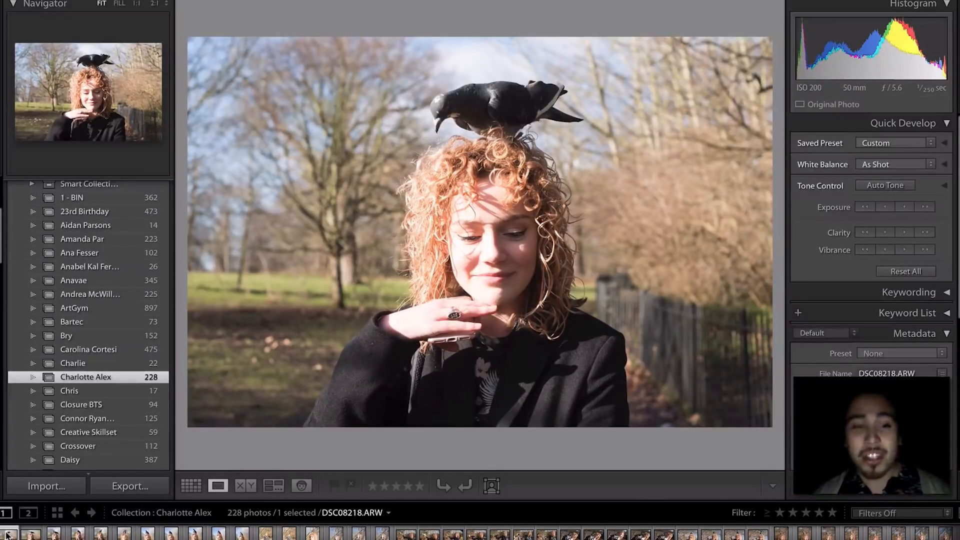
# - Flip back and forth through DSC08218–DSC08223 in Loupe view to compare focus
pyautogui.press('Right')
pyautogui.press('Right')
pyautogui.press('Right')
pyautogui.press('Right')
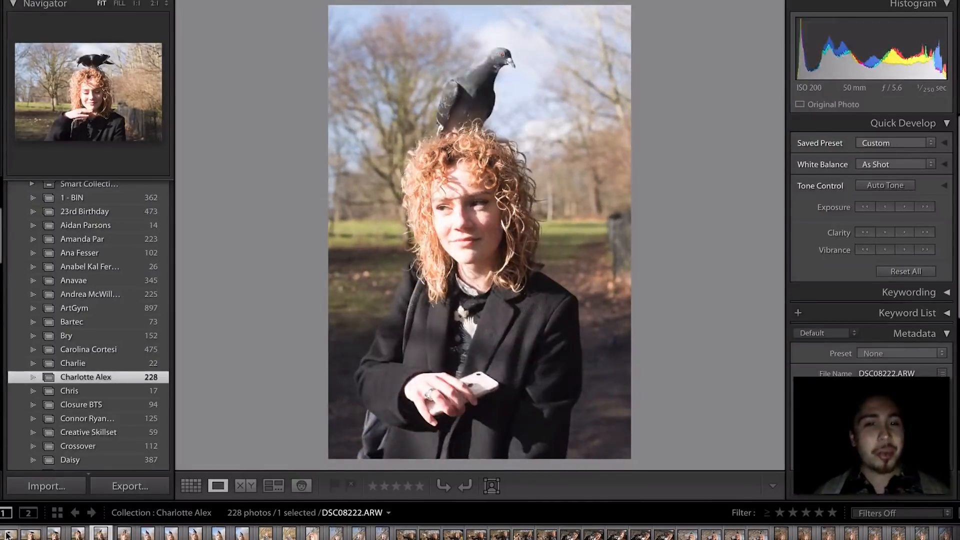
pyautogui.press('Right')
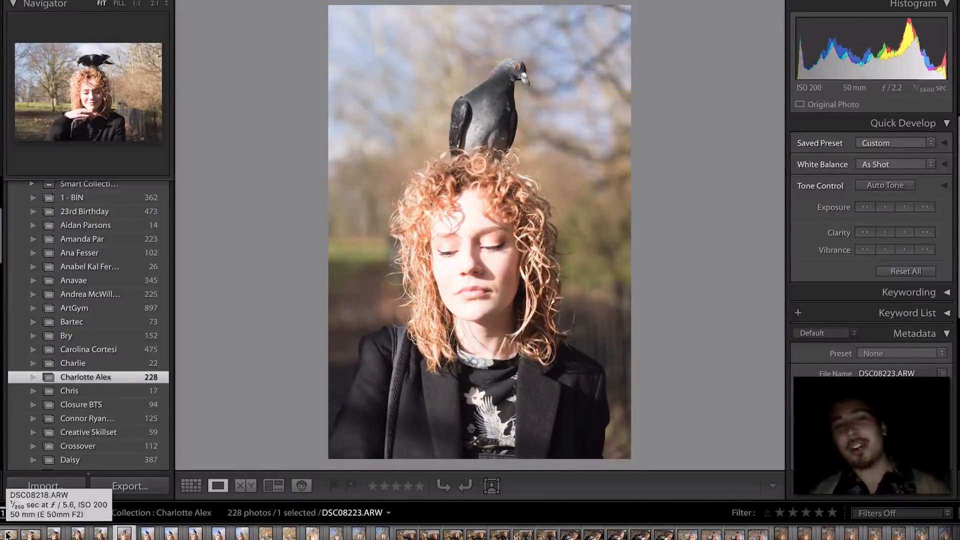
pyautogui.click(7, 534)
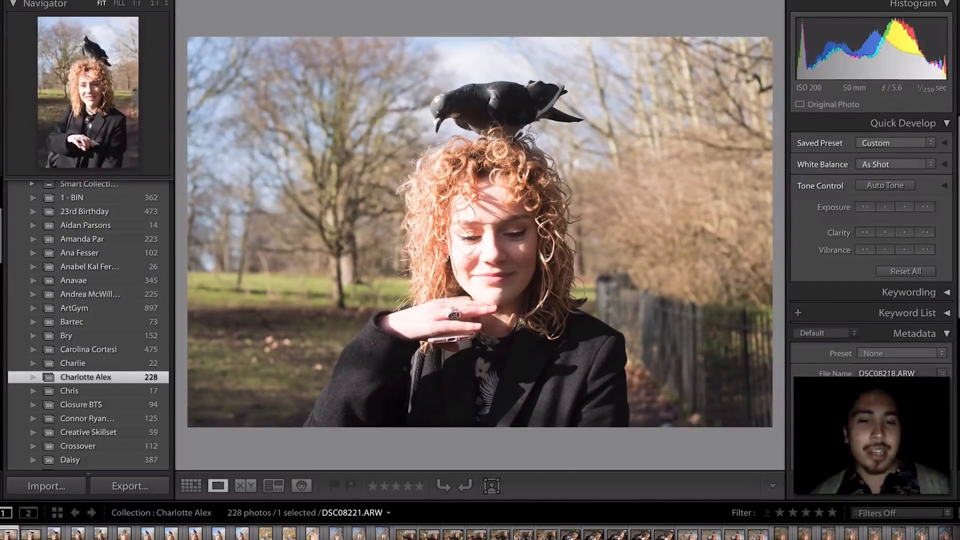
pyautogui.click(54, 533)
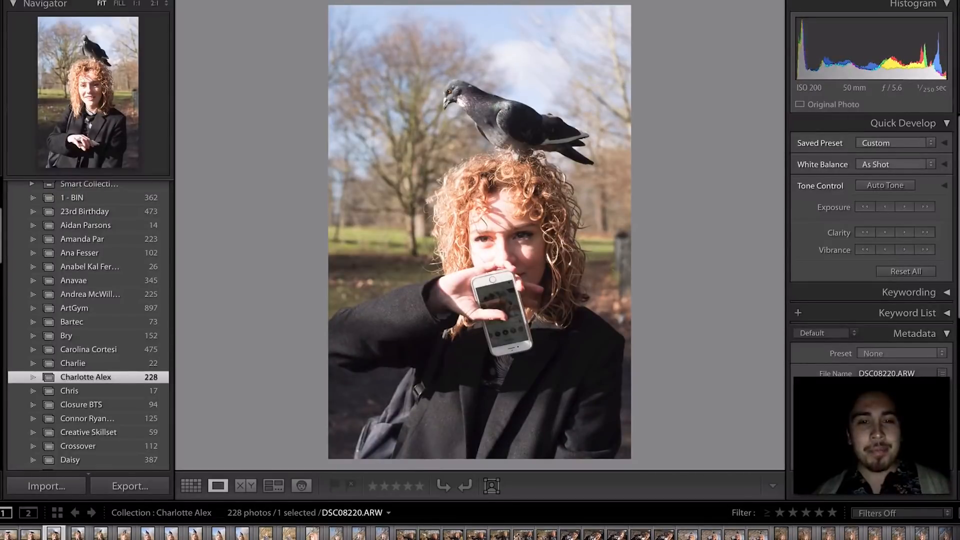
pyautogui.press('Right')
pyautogui.press('Right')
pyautogui.press('Left')
pyautogui.press('Left')
pyautogui.press('Left')
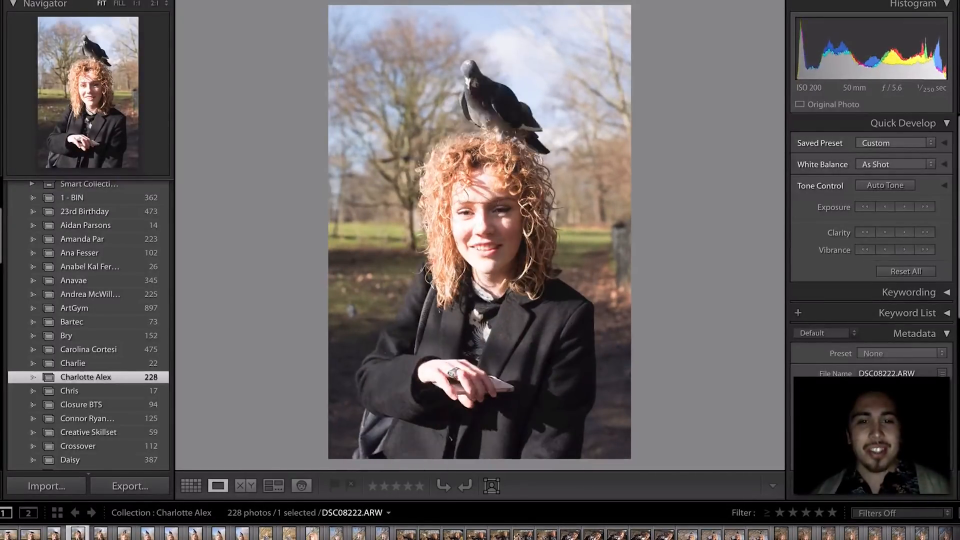
pyautogui.press('Right')
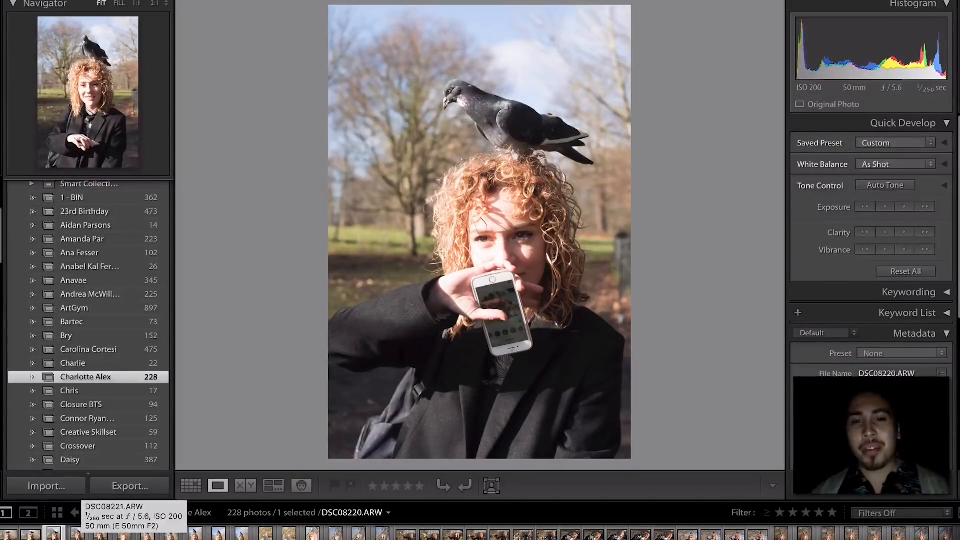
pyautogui.press('Left')
pyautogui.press('Left')
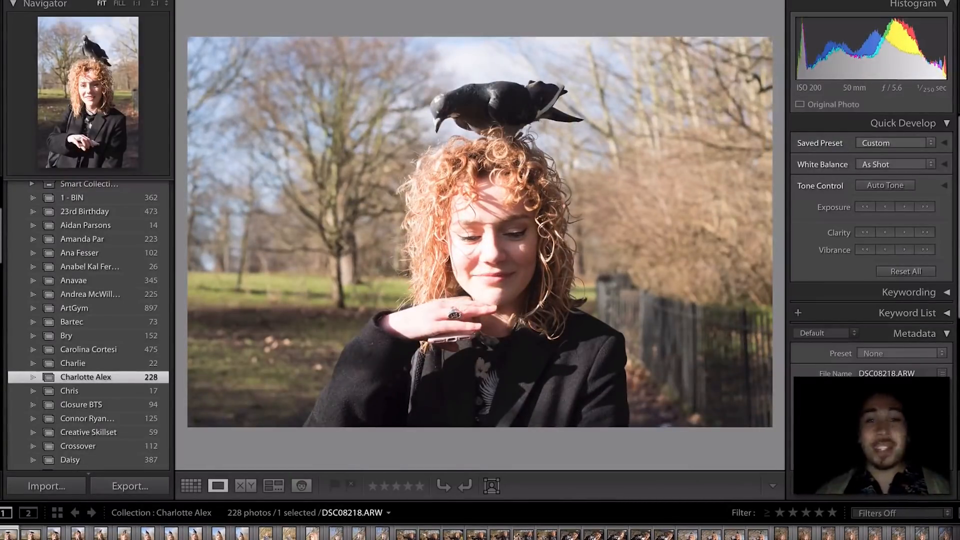
pyautogui.press('Right')
pyautogui.press('Right')
pyautogui.press('Right')
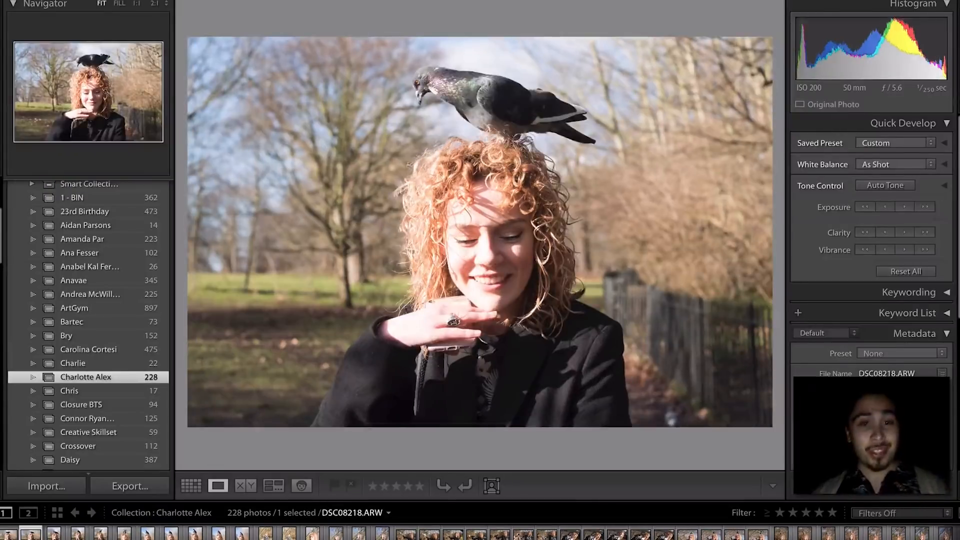
pyautogui.press('Right')
pyautogui.press('Right')
pyautogui.press('Right')
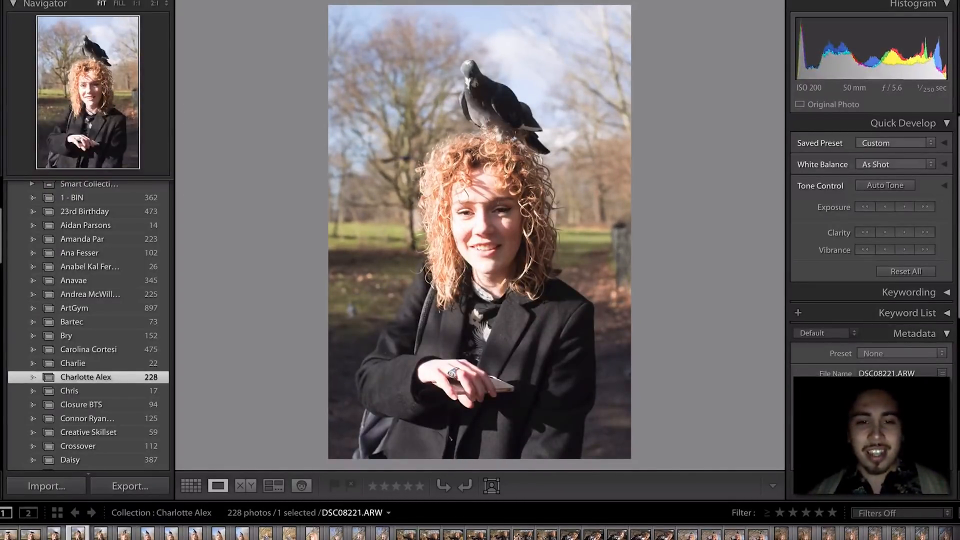
pyautogui.press('Left')
pyautogui.press('Left')
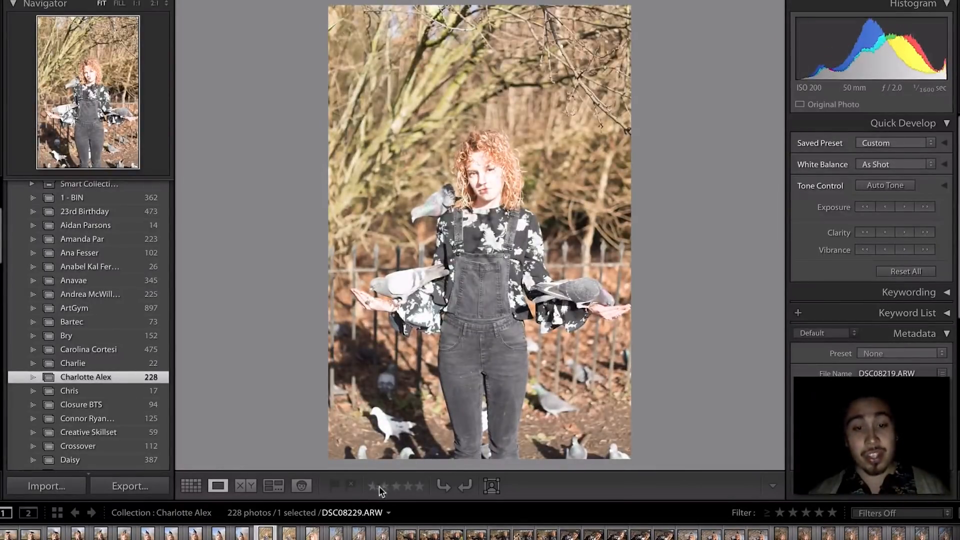
# - Give DSC08218 a one-star rating and turn on filmstrip filtering
pyautogui.click(9, 533)
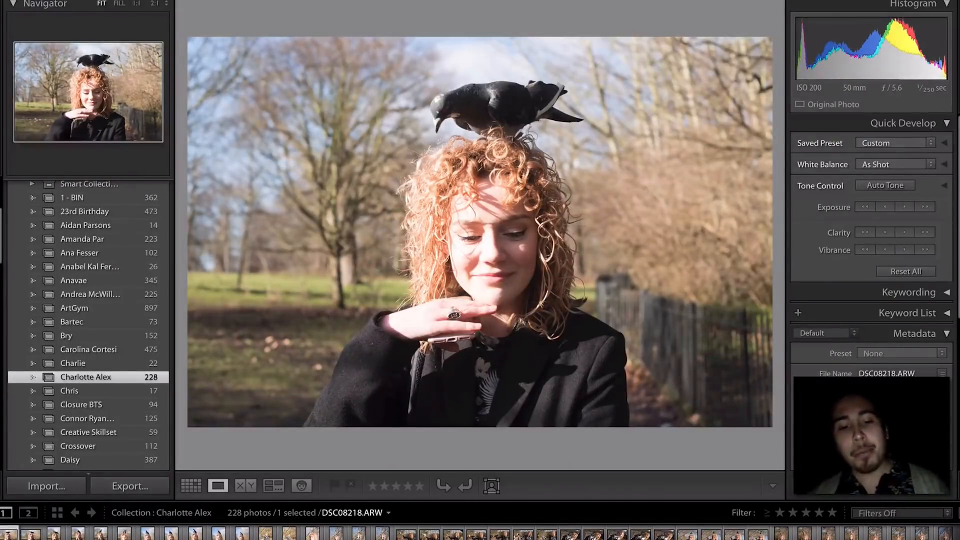
pyautogui.press('1')
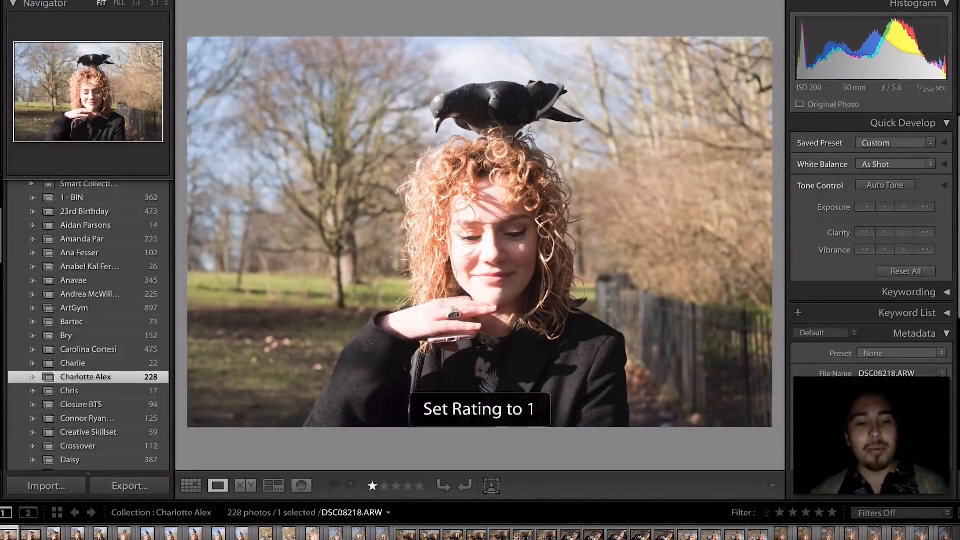
pyautogui.press('0')
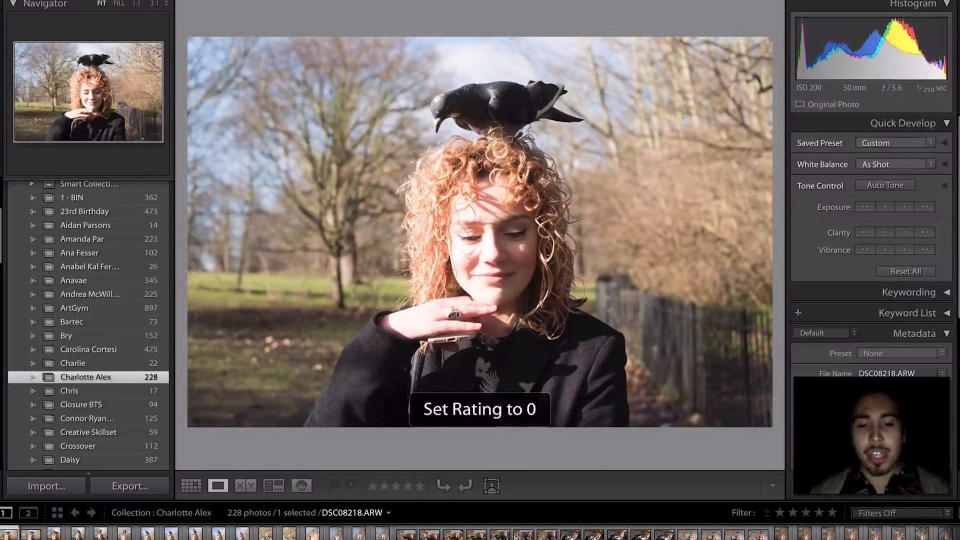
pyautogui.press('1')
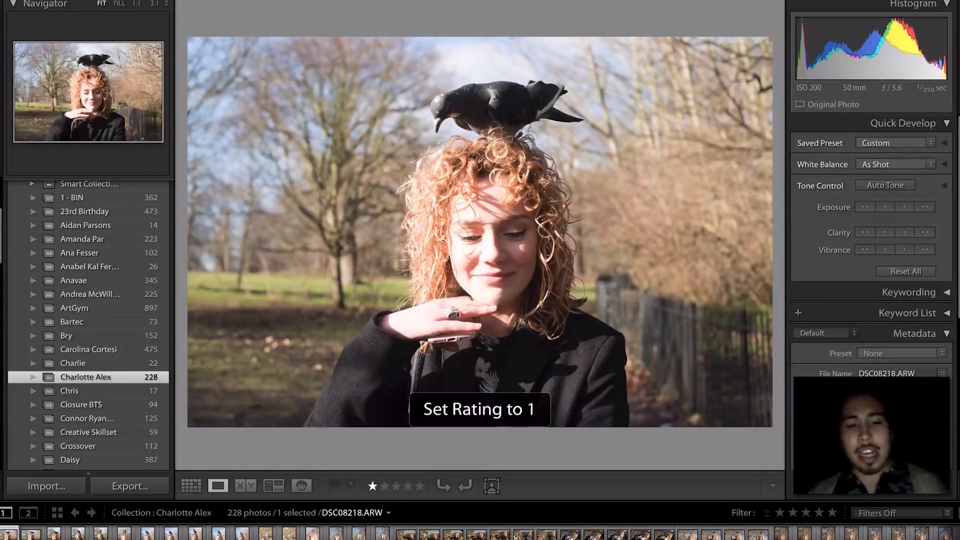
pyautogui.click(781, 515)
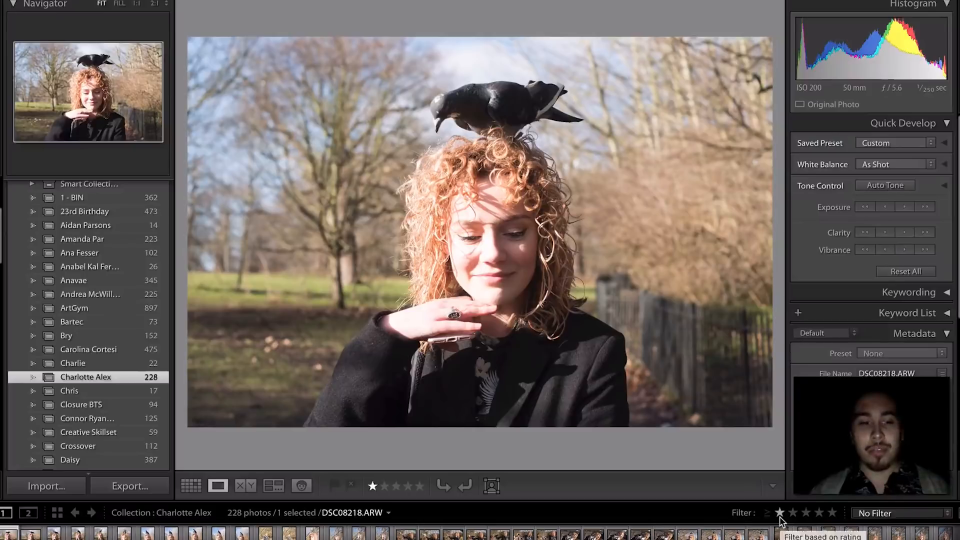
# - Try the one-star-plus and two-star-plus filters, clear DSC08218's rating, and remove the filter
pyautogui.click(17, 535)
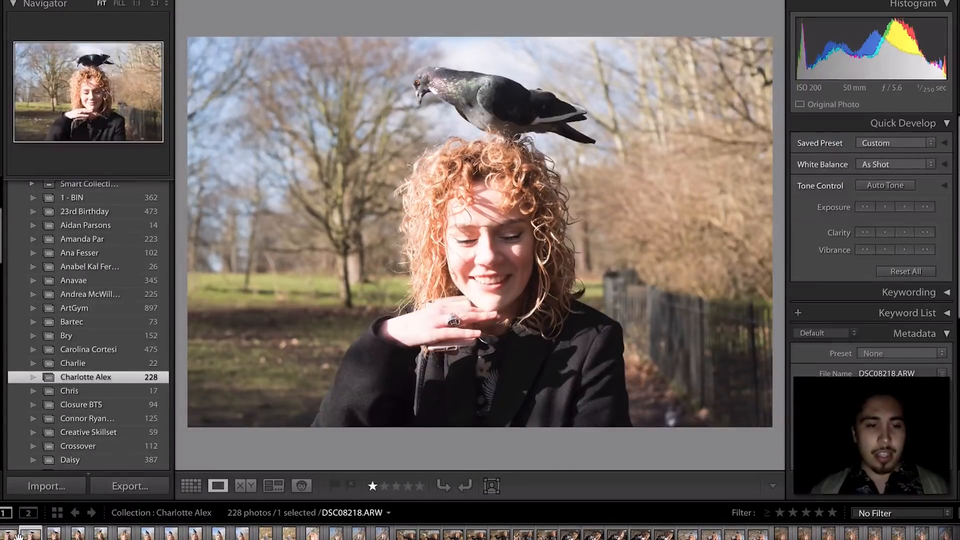
pyautogui.click(781, 515)
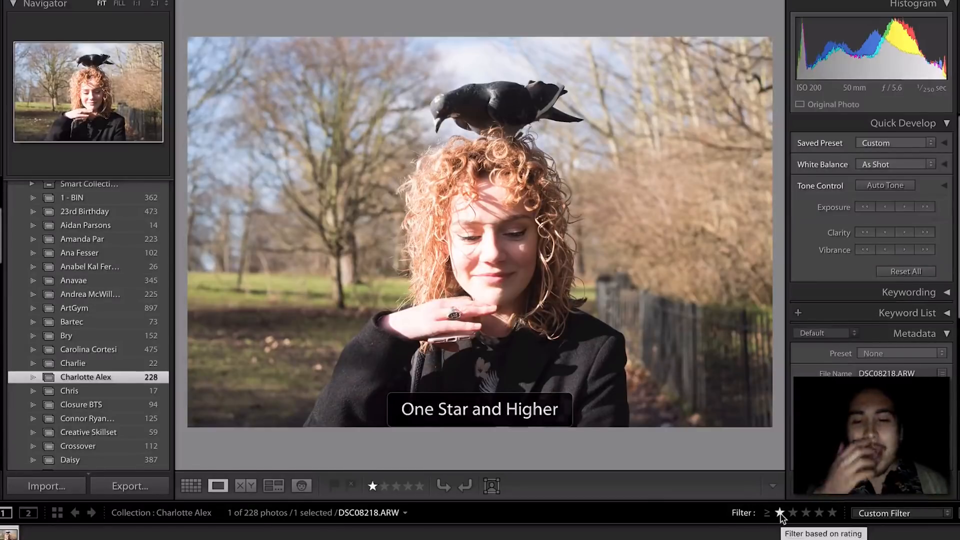
pyautogui.click(793, 513)
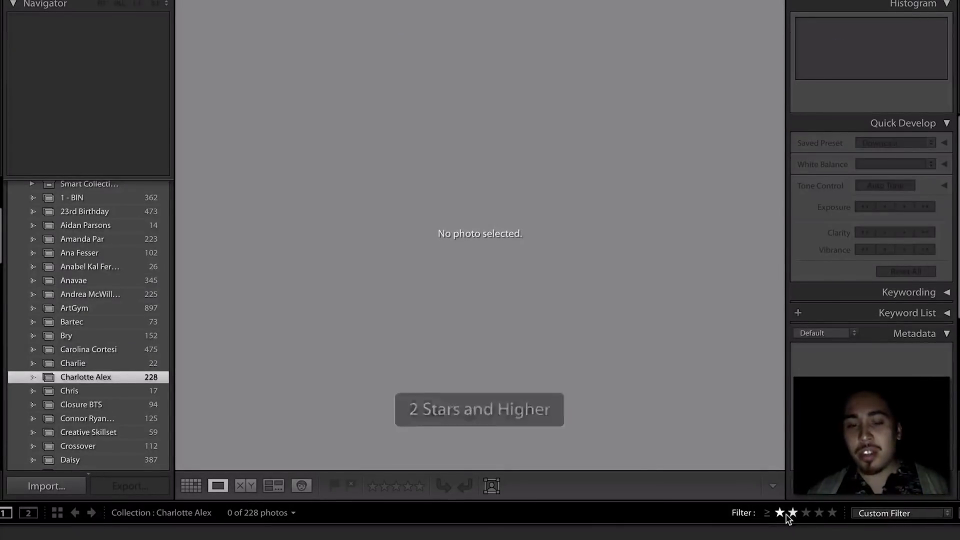
pyautogui.click(781, 514)
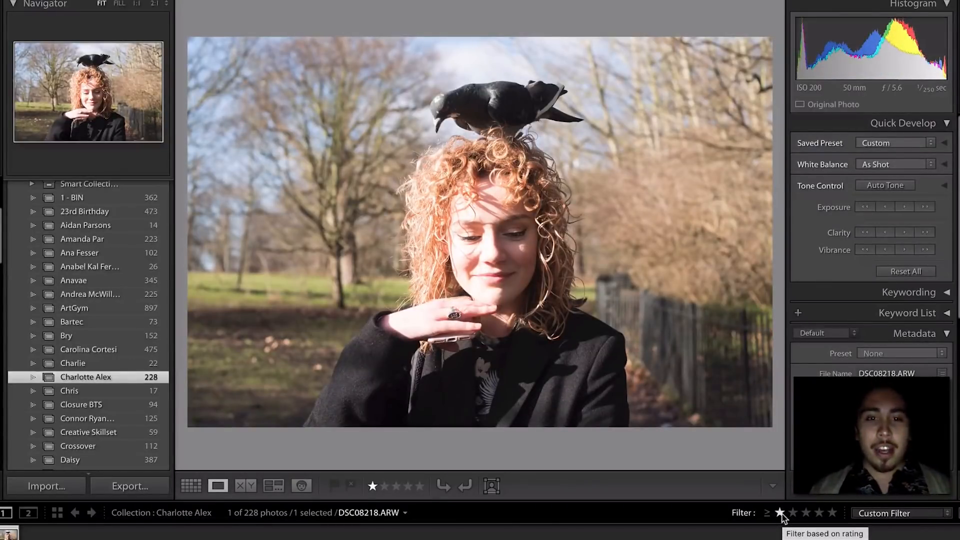
pyautogui.press('0')
pyautogui.click(780, 514)
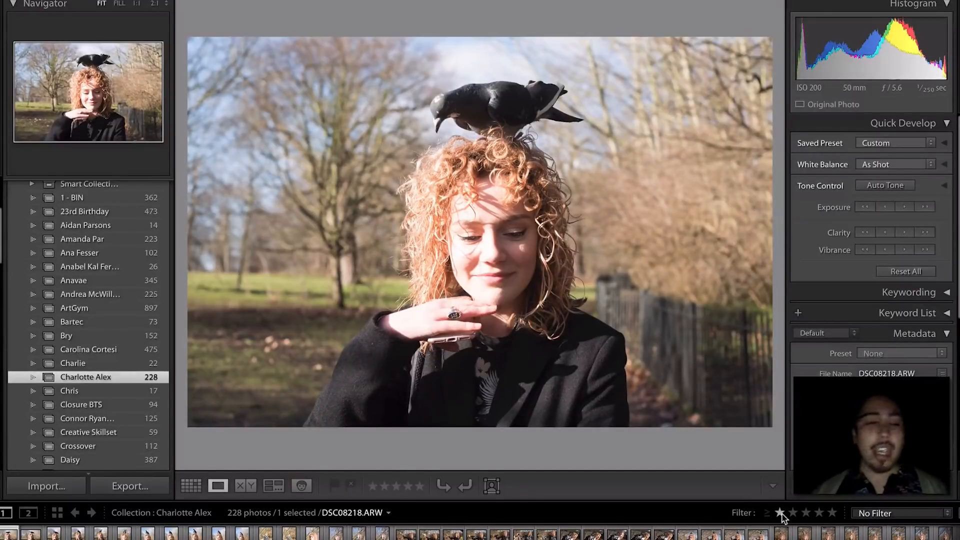
# - Step back and forth between DSC08218 and DSC08223 to compare the shots
pyautogui.press('Right')
pyautogui.press('Right')
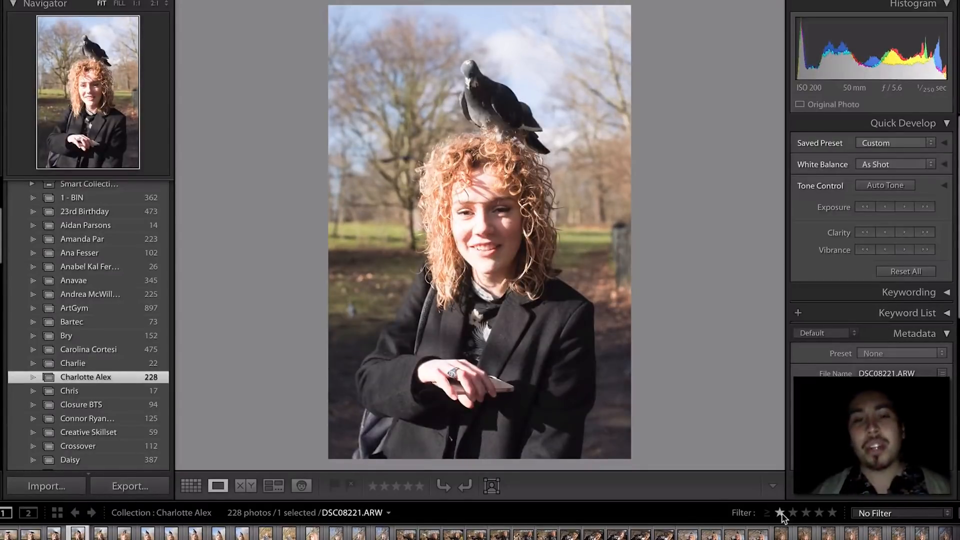
pyautogui.press('Right')
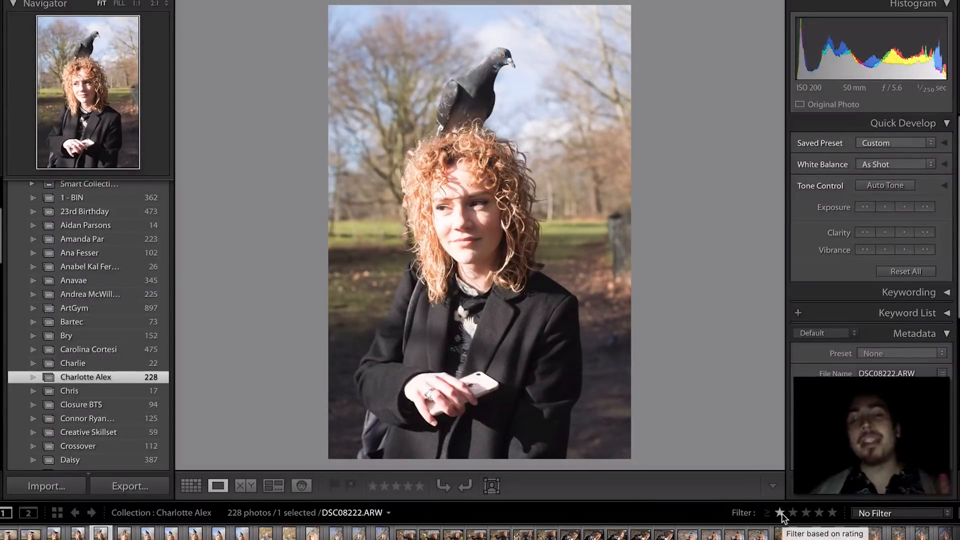
pyautogui.press('Left')
pyautogui.press('Left')
pyautogui.press('Left')
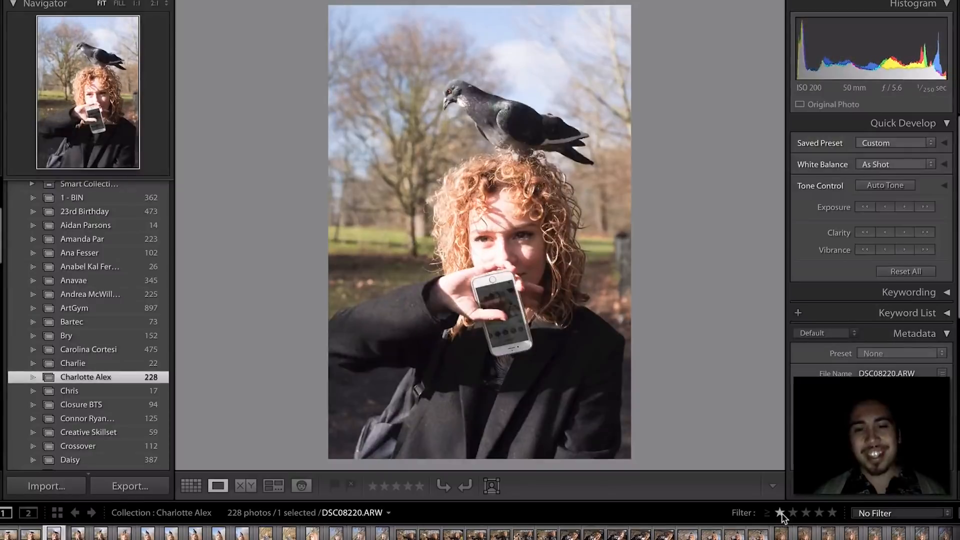
pyautogui.press('Left')
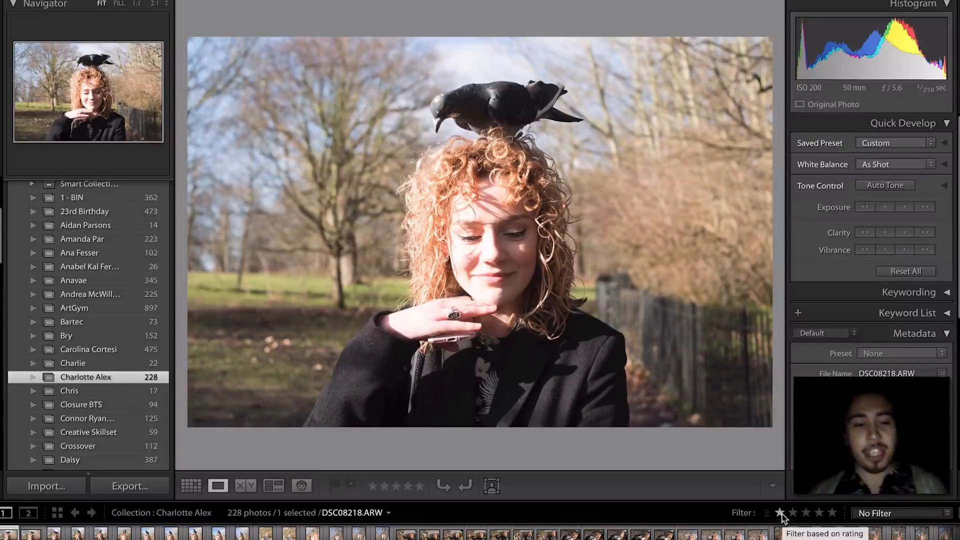
pyautogui.press('Right')
pyautogui.press('Right')
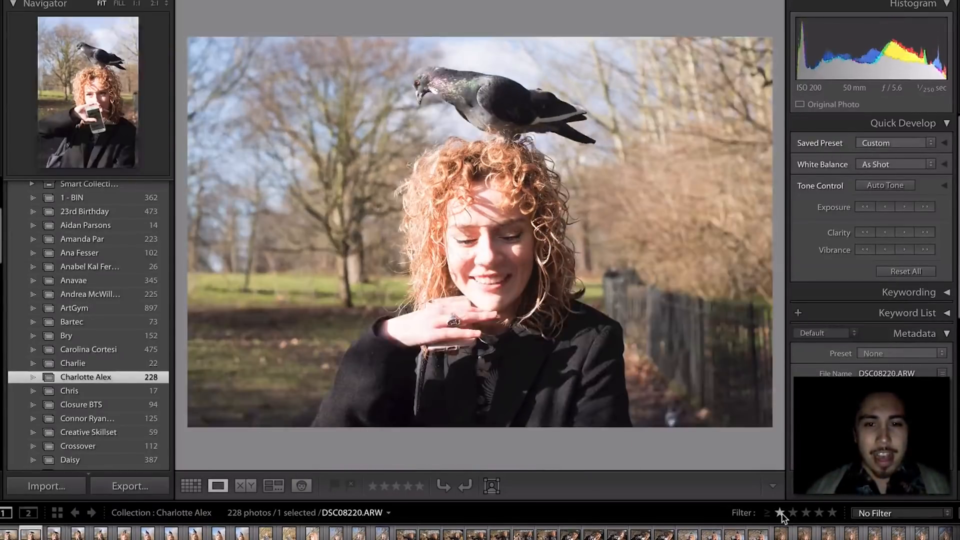
pyautogui.press('Right')
pyautogui.press('Right')
pyautogui.press('Right')
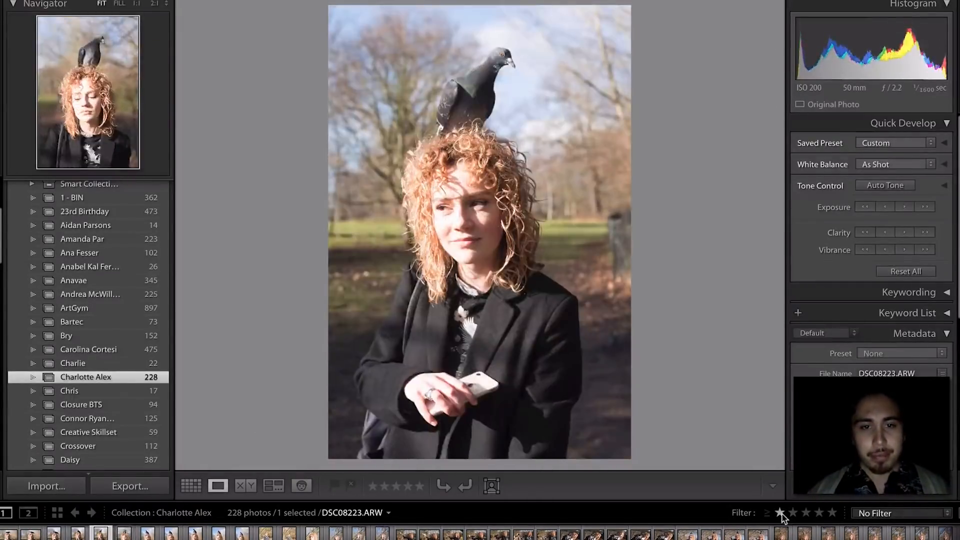
# - Rate DSC08223, DSC08224 and DSC08226 one star, ending on DSC08229
pyautogui.press('1')
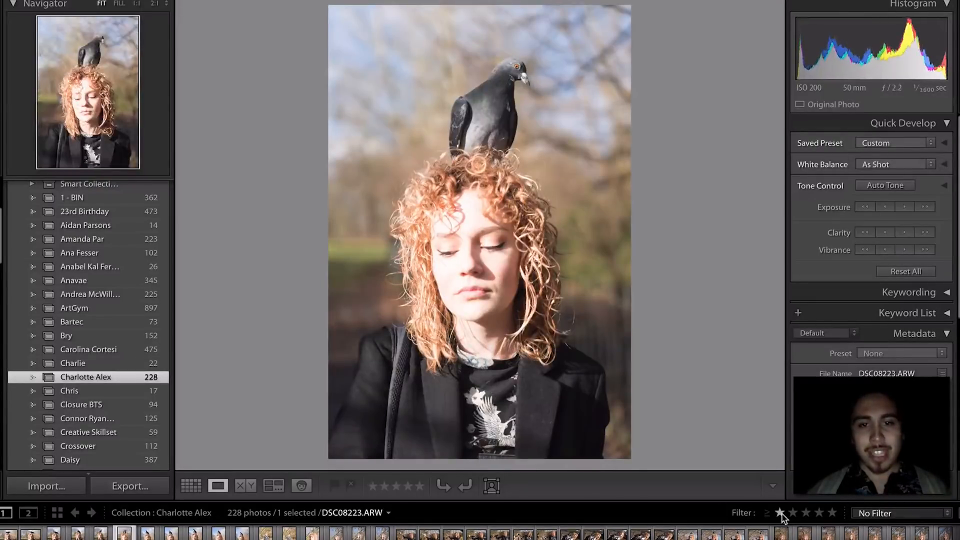
pyautogui.press('Right')
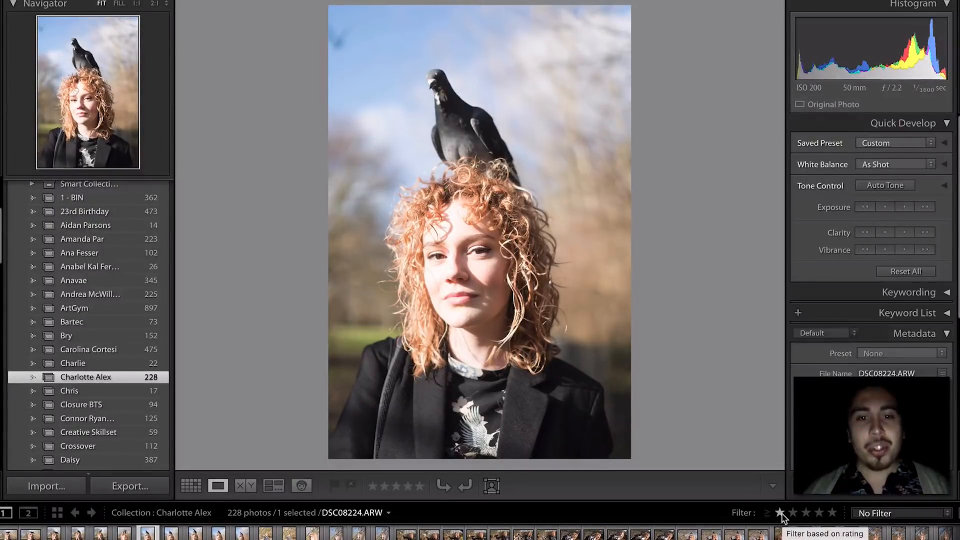
pyautogui.press('1')
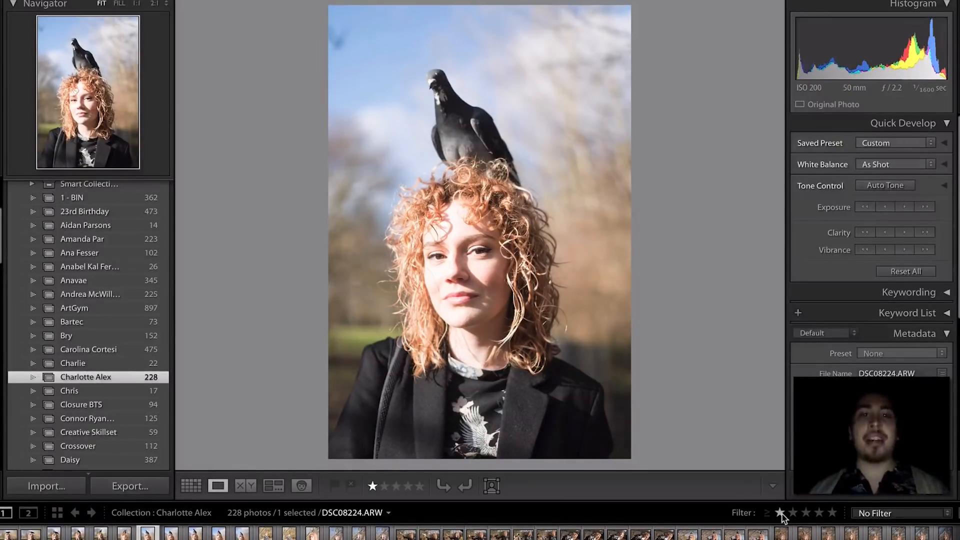
pyautogui.press('Right')
pyautogui.press('Right')
pyautogui.press('Right')
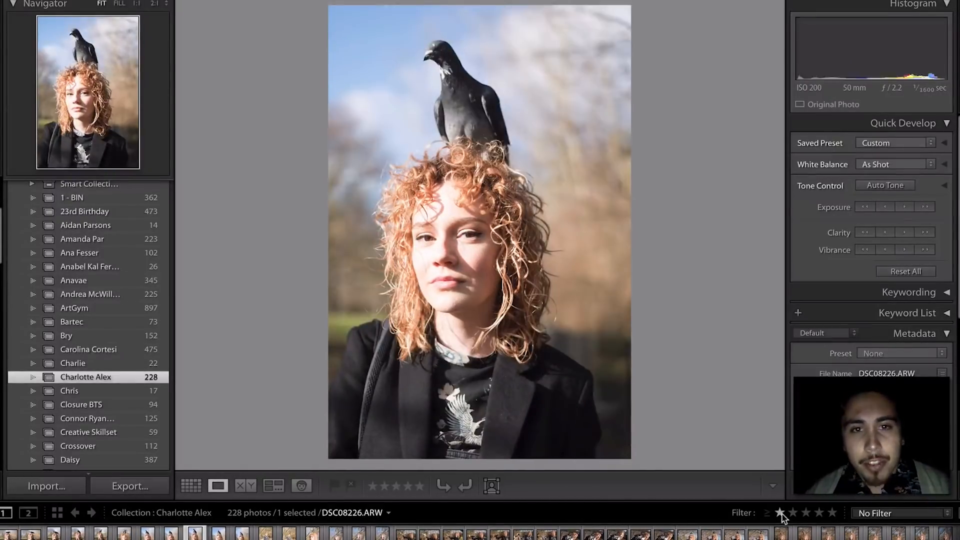
pyautogui.press('1')
pyautogui.press('Right')
pyautogui.press('Right')
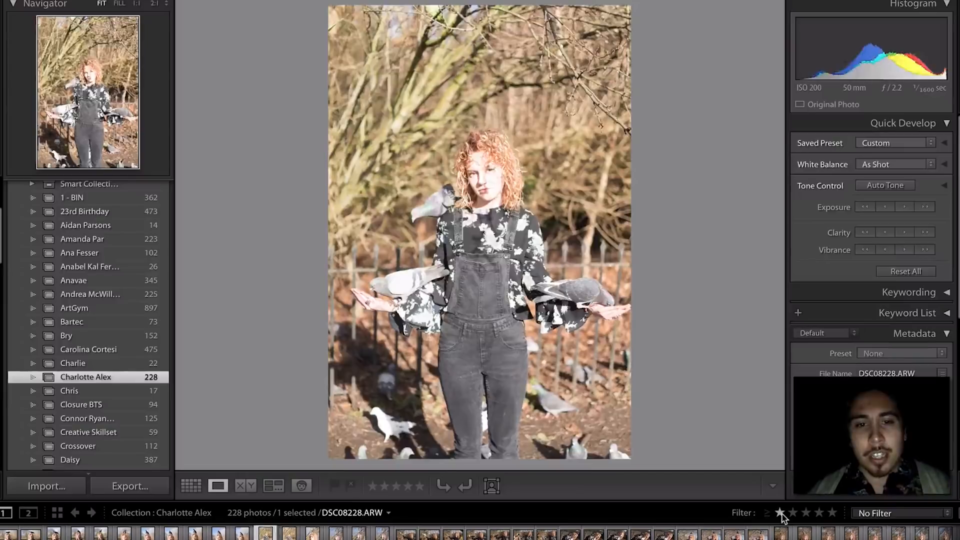
pyautogui.press('Left')
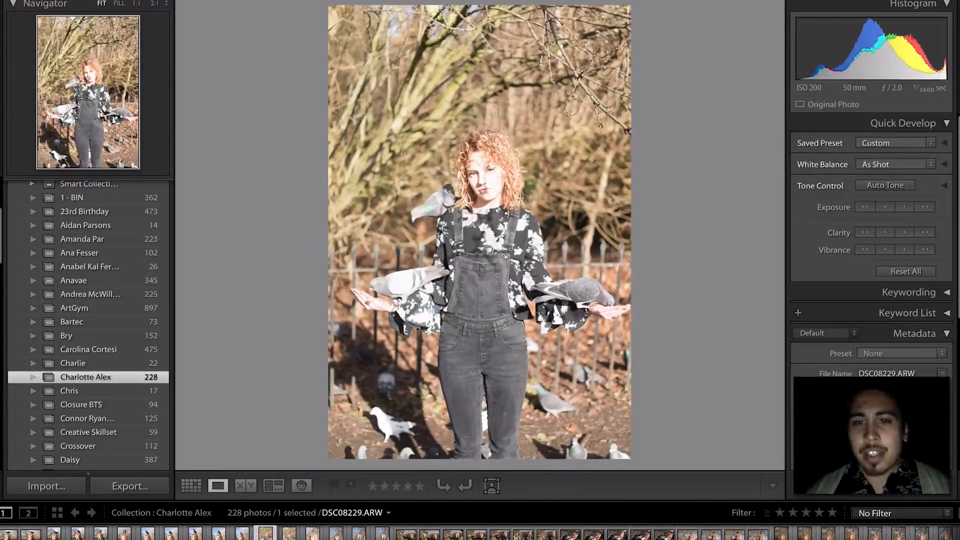
# - Lower DSC08229's exposure with Quick Develop and check her face at 1:1
pyautogui.click(871, 207)
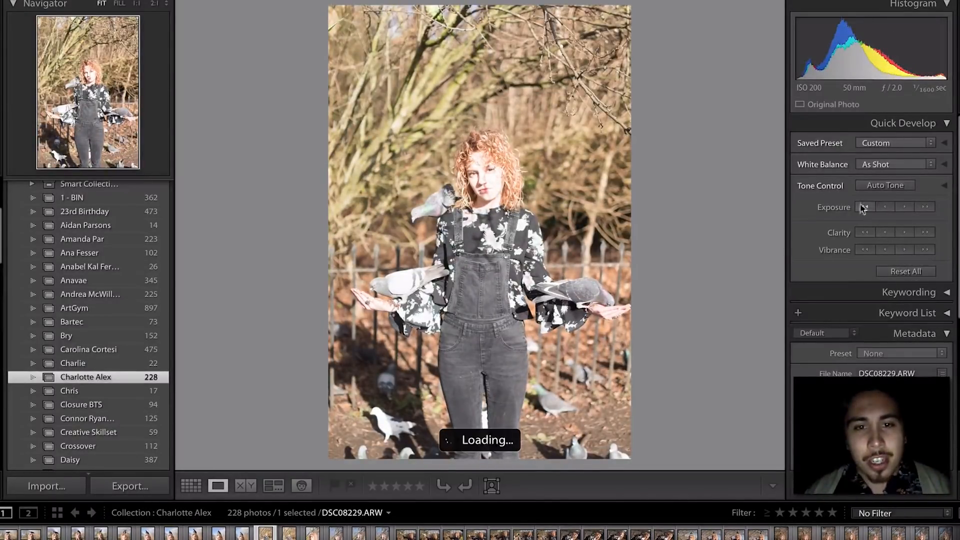
pyautogui.click(478, 181)
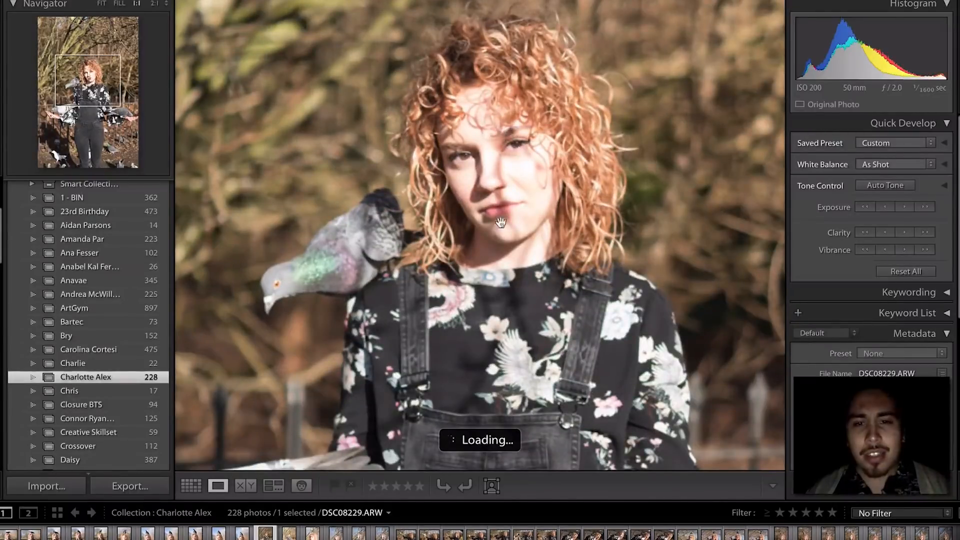
pyautogui.click(497, 186)
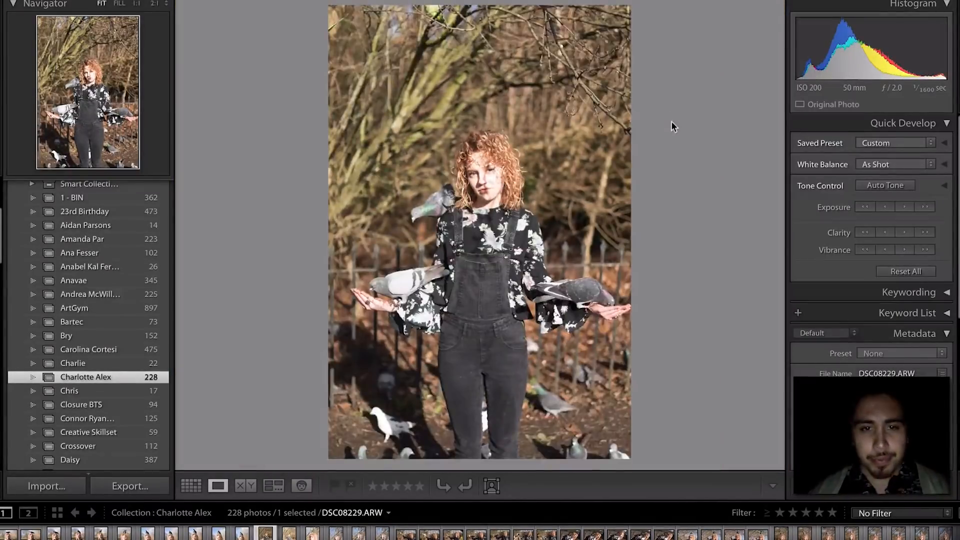
# - Darken DSC08232, check parakeet and face focus at 1:1, and leave it unrated
pyautogui.press('Right')
pyautogui.press('Right')
pyautogui.press('Right')
pyautogui.press('Right')
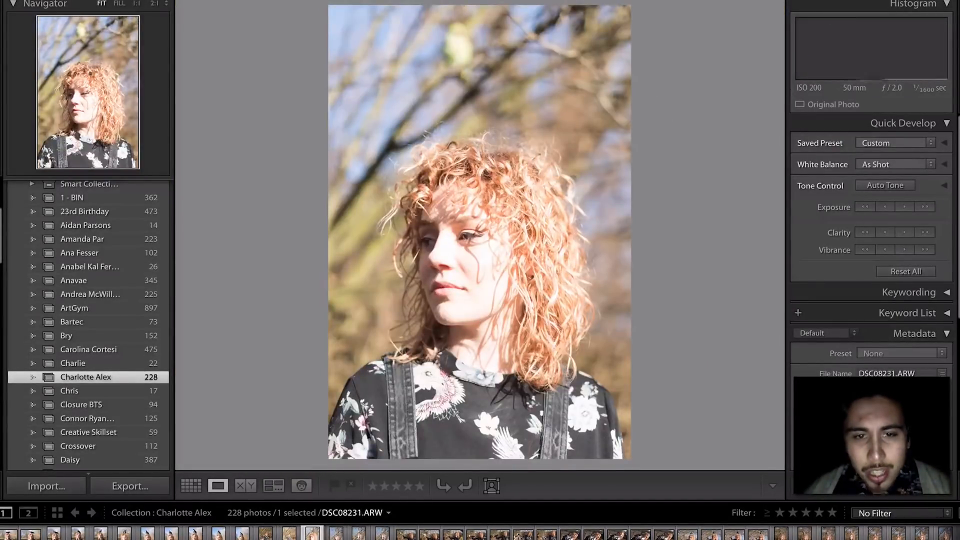
pyautogui.press('Right')
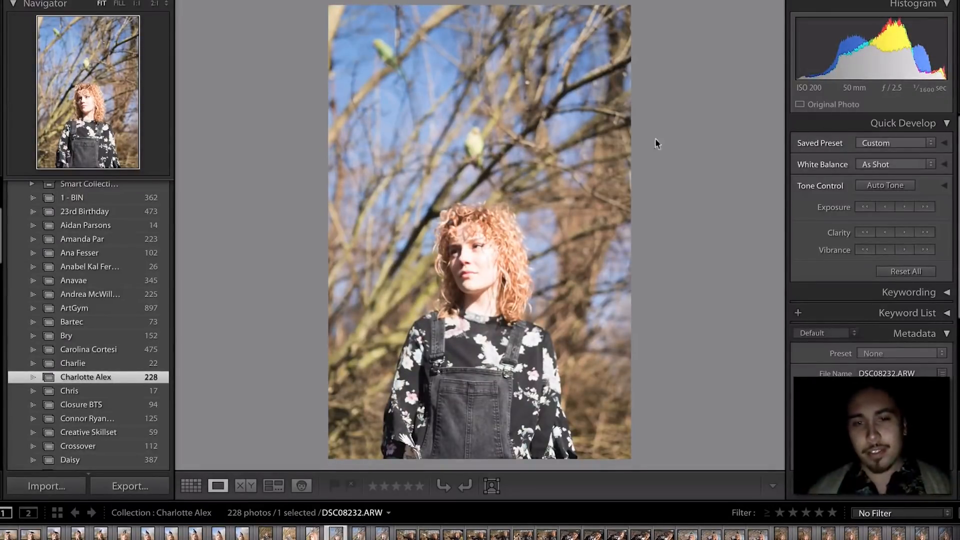
pyautogui.press('1')
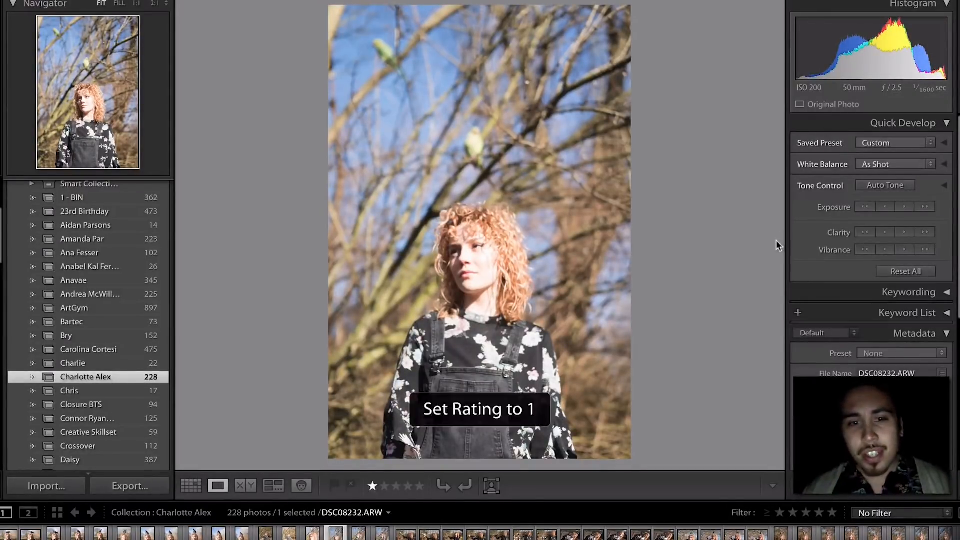
pyautogui.click(859, 201)
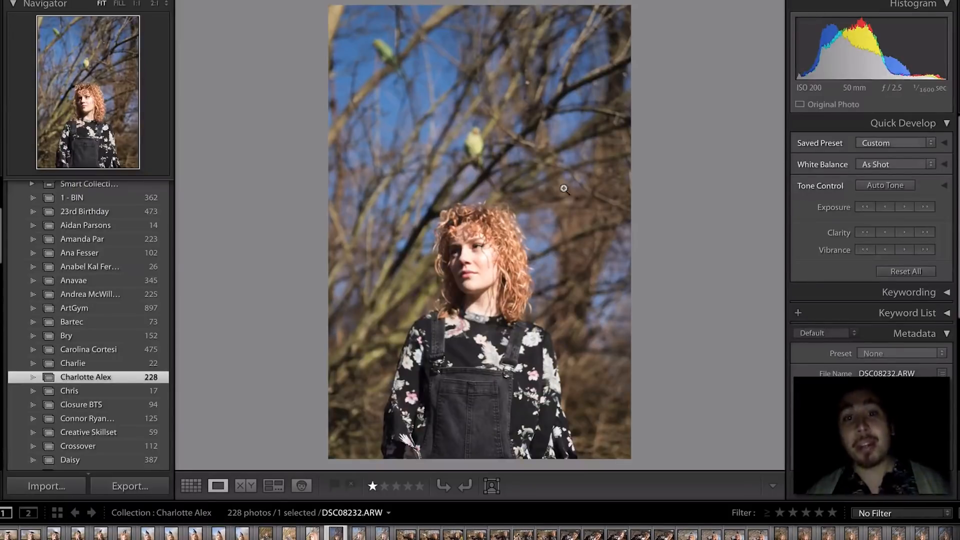
pyautogui.click(442, 125)
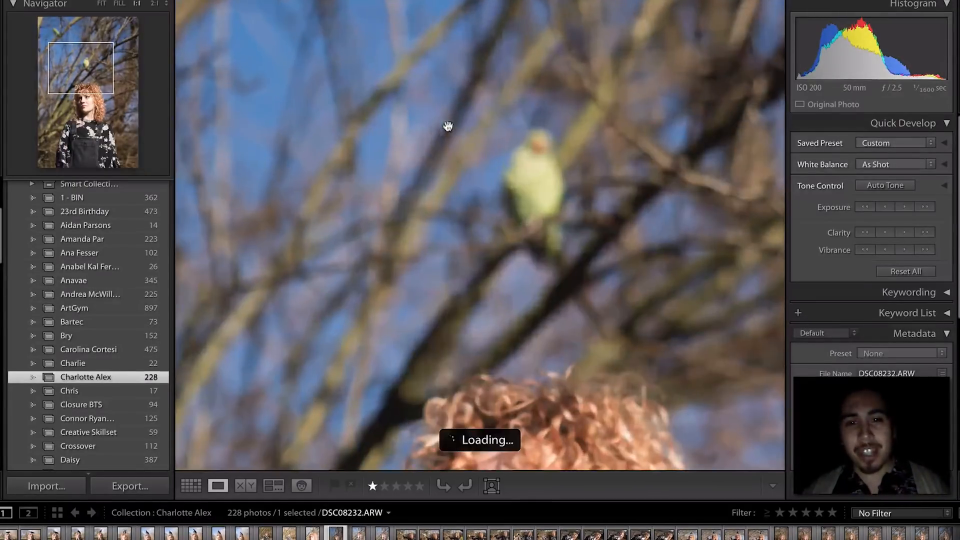
pyautogui.click(535, 177)
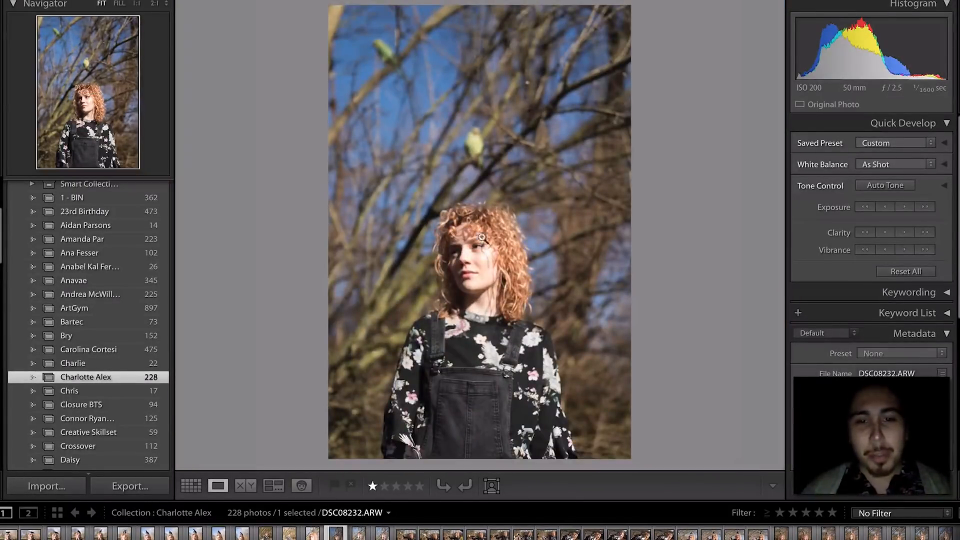
pyautogui.click(473, 263)
pyautogui.click(474, 262)
pyautogui.press('0')
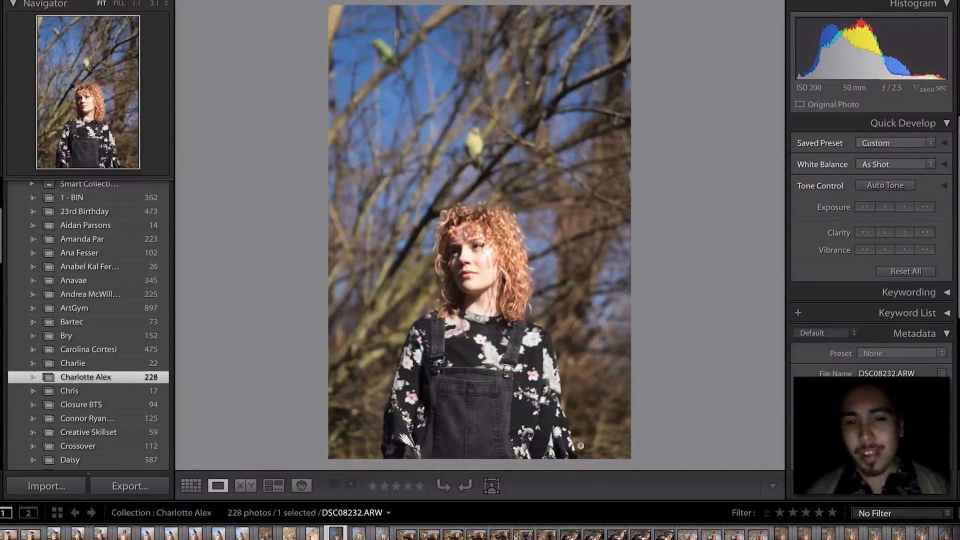
# - Check DSC08234's face focus and compare it against DSC08232
pyautogui.press('Right')
pyautogui.press('Right')
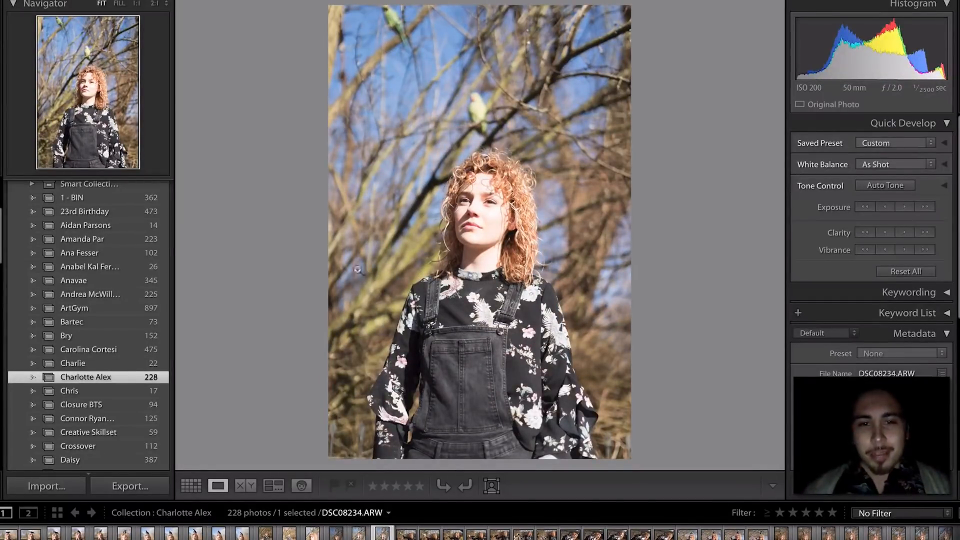
pyautogui.click(506, 201)
pyautogui.click(507, 199)
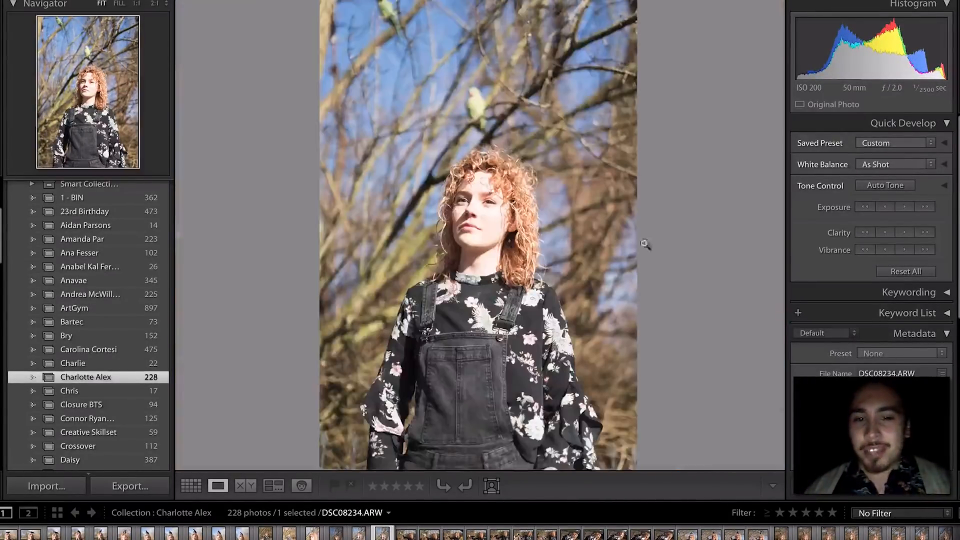
pyautogui.press('Left')
pyautogui.press('Left')
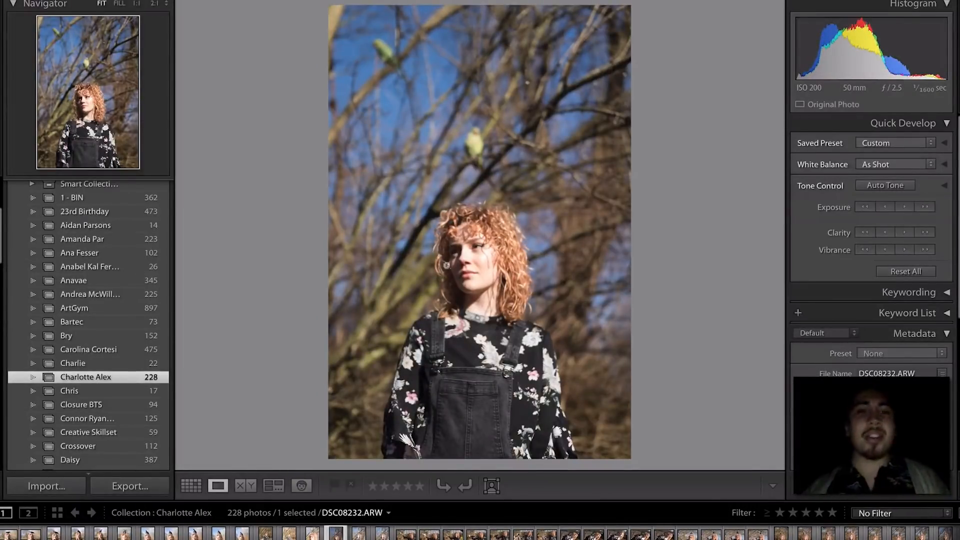
pyautogui.press('Right')
pyautogui.press('Right')
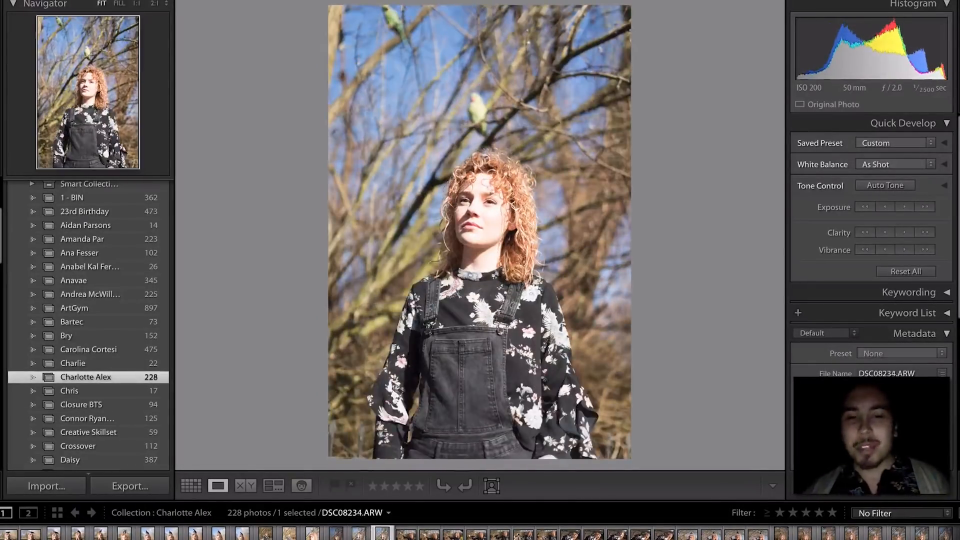
pyautogui.press('Left')
pyautogui.press('Left')
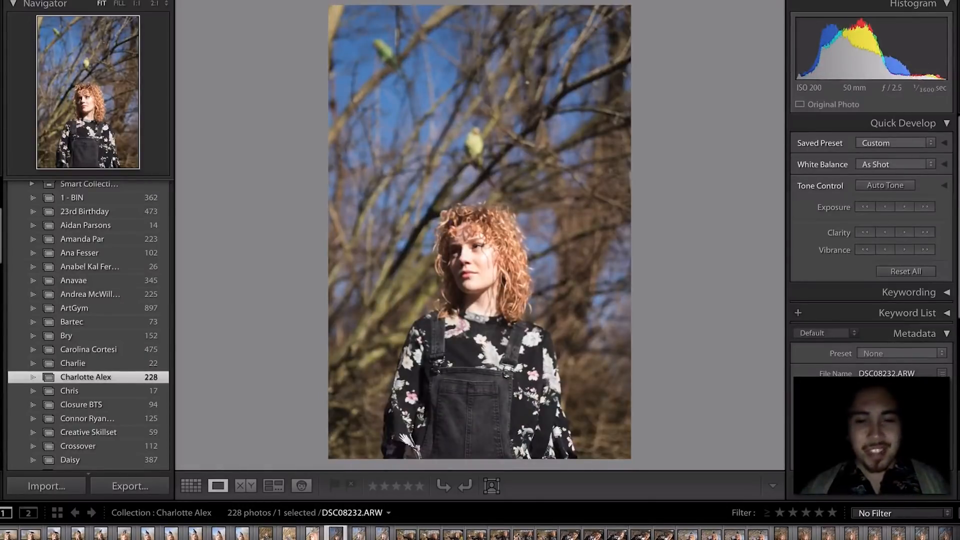
pyautogui.press('Right')
pyautogui.press('Right')
pyautogui.press('Right')
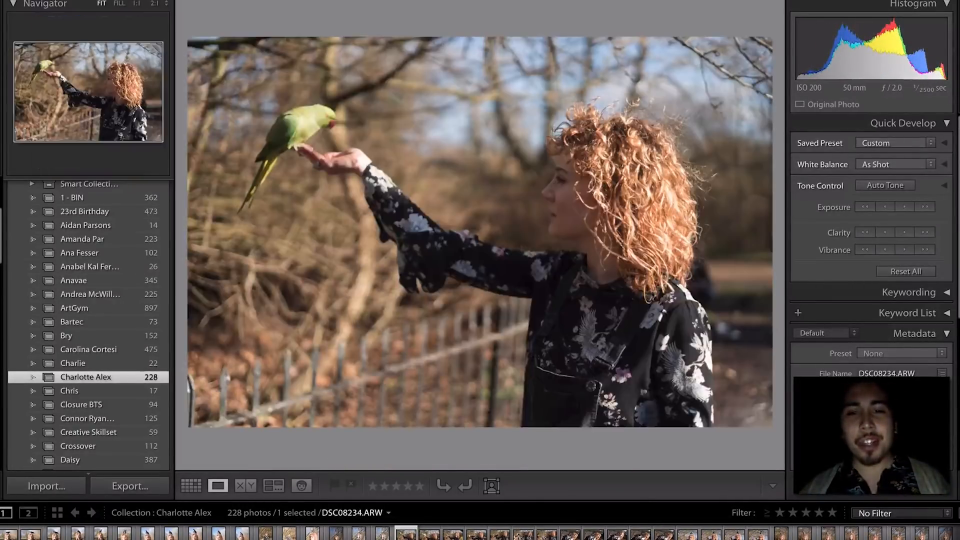
# - Check focus on the parakeet and her face at 1:1, then advance to DSC08236
pyautogui.click(325, 116)
pyautogui.moveTo(338, 139); pyautogui.dragTo(467, 159)
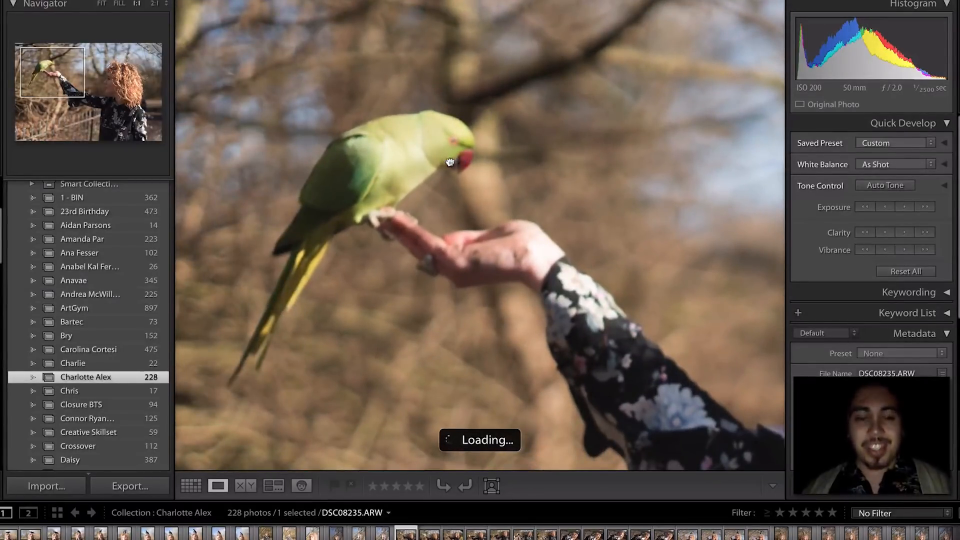
pyautogui.click(506, 197)
pyautogui.click(572, 216)
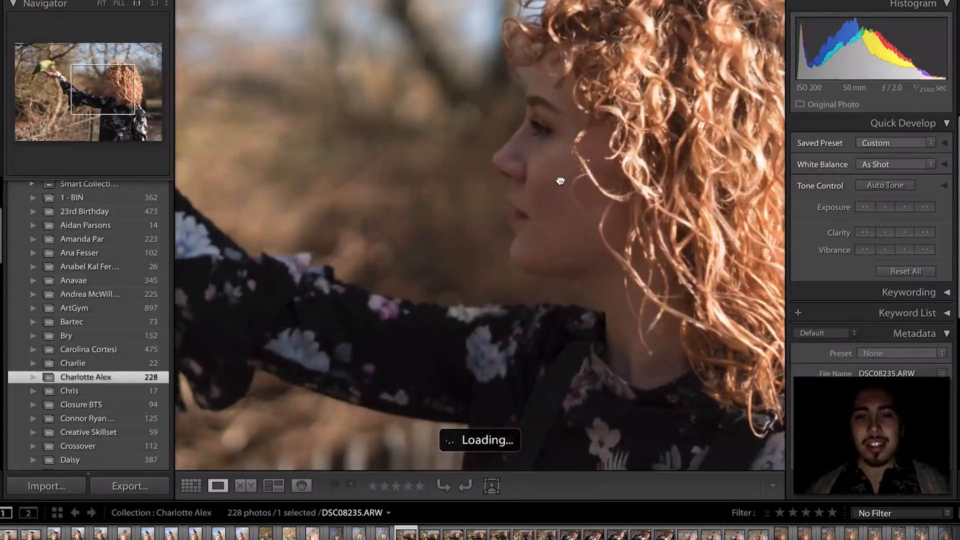
pyautogui.click(560, 181)
pyautogui.press('Right')
pyautogui.press('Right')
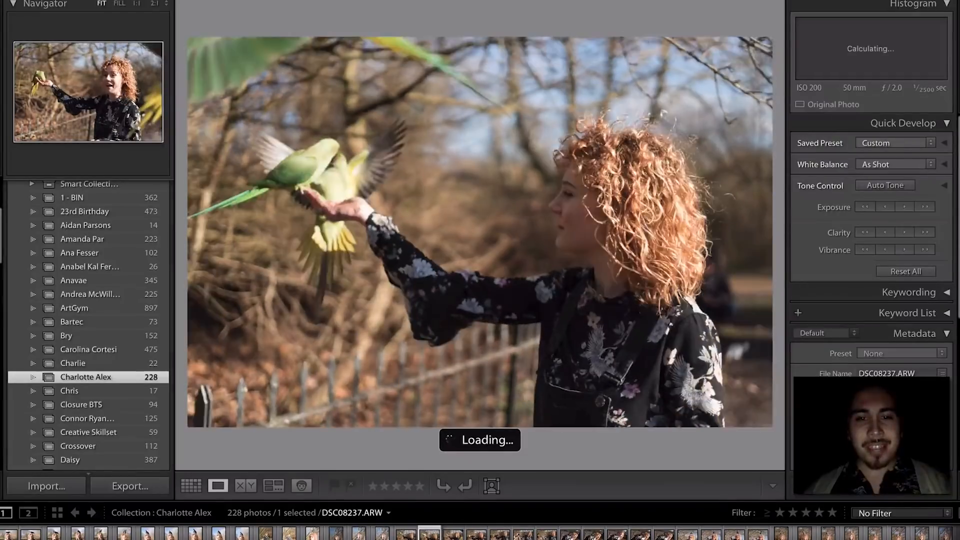
pyautogui.press('Right')
pyautogui.press('Right')
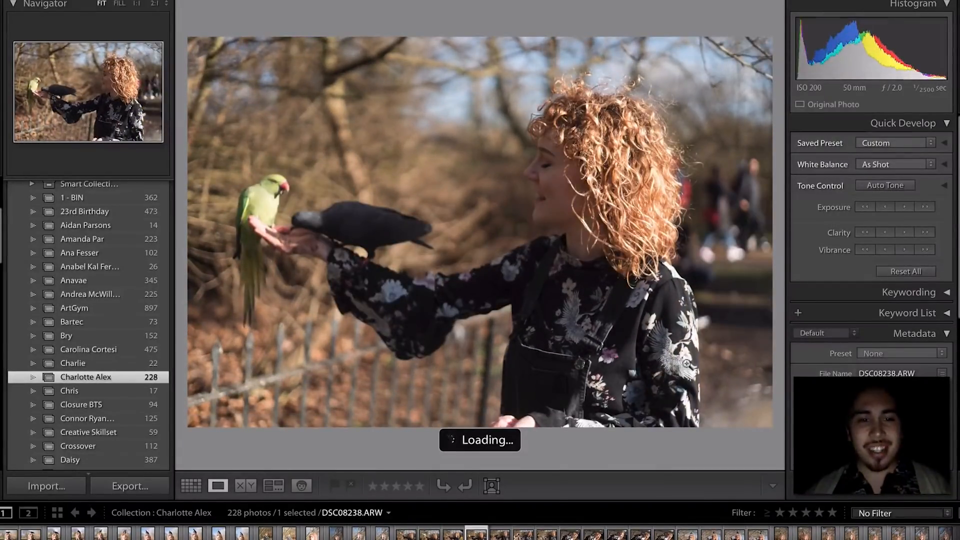
# - Inspect the birds and green parakeet on her hand at 1:1 magnification
pyautogui.click(368, 230)
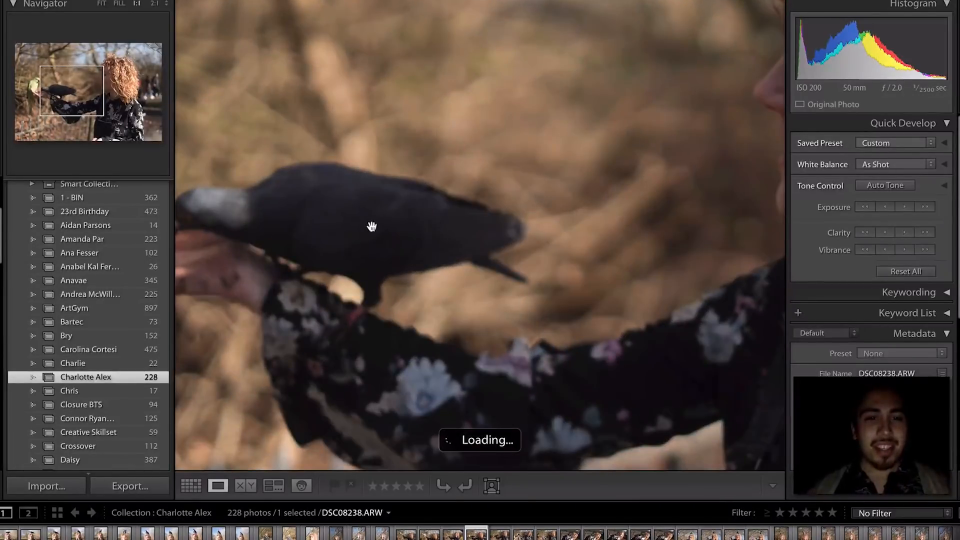
pyautogui.moveTo(371, 225); pyautogui.dragTo(552, 268)
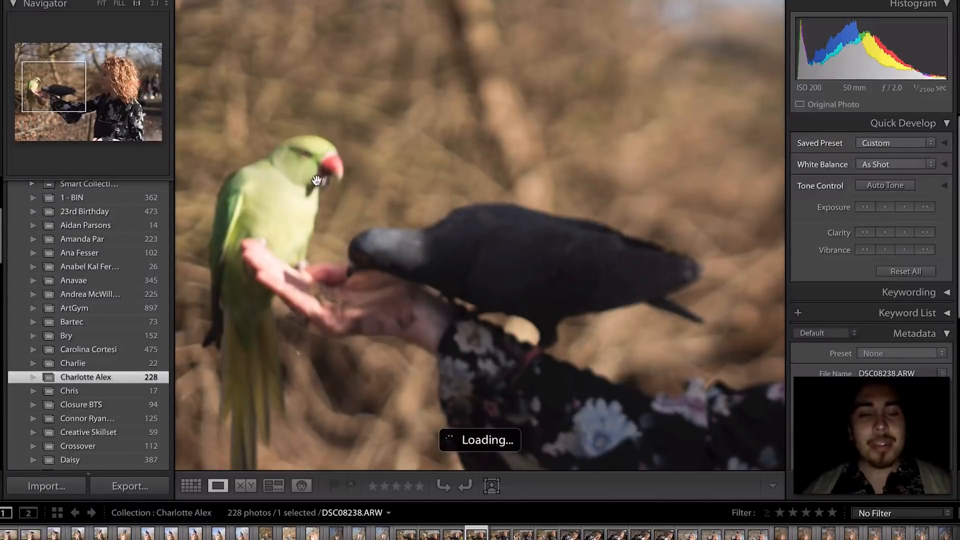
pyautogui.moveTo(317, 187); pyautogui.dragTo(375, 187)
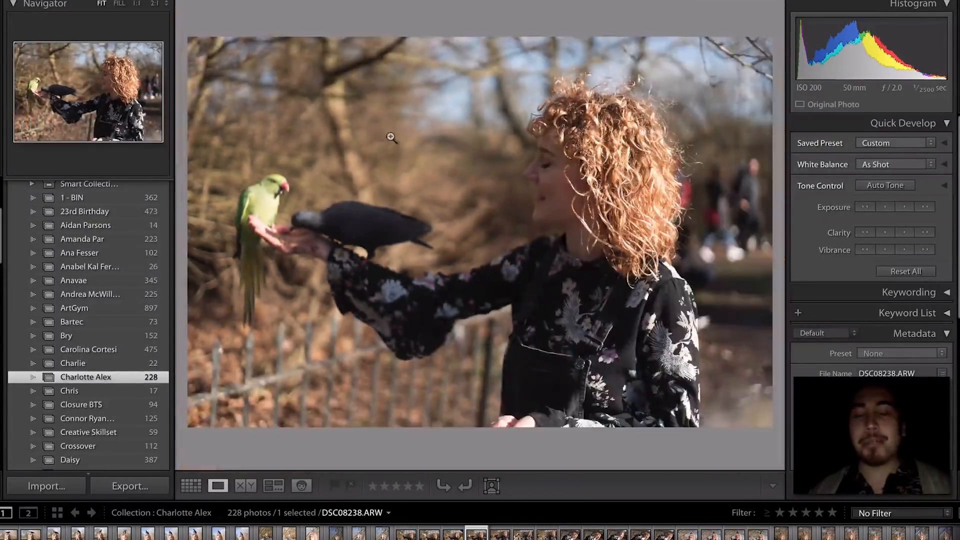
pyautogui.click(391, 138)
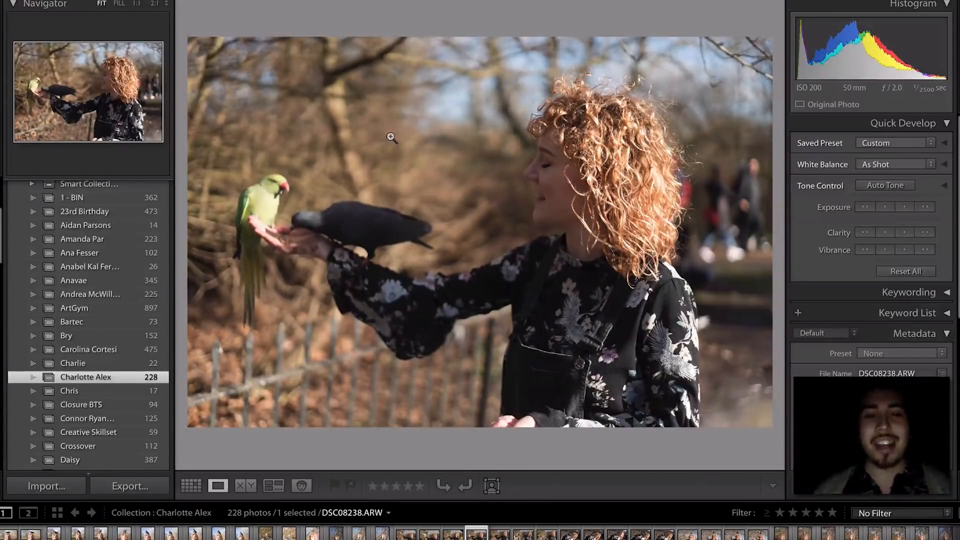
pyautogui.click(343, 265)
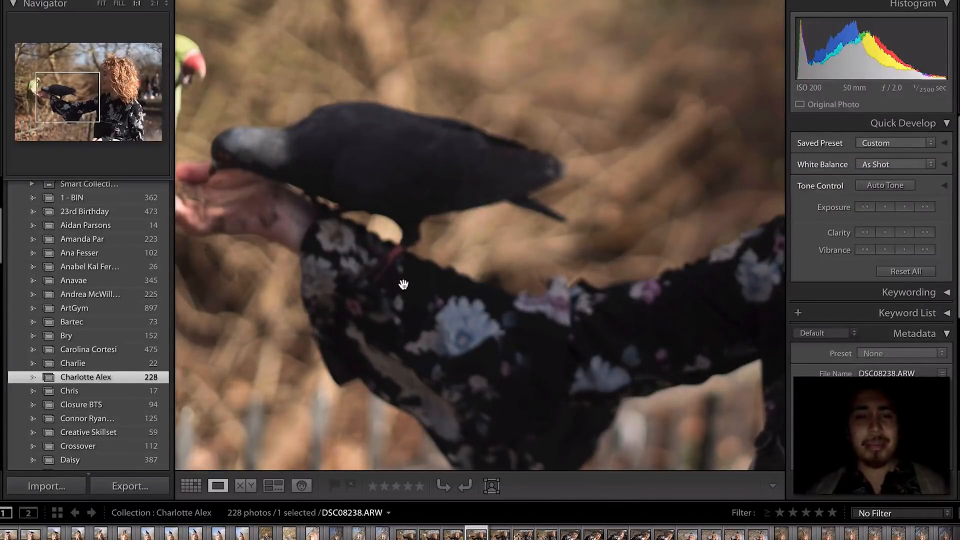
pyautogui.moveTo(244, 234); pyautogui.dragTo(356, 231)
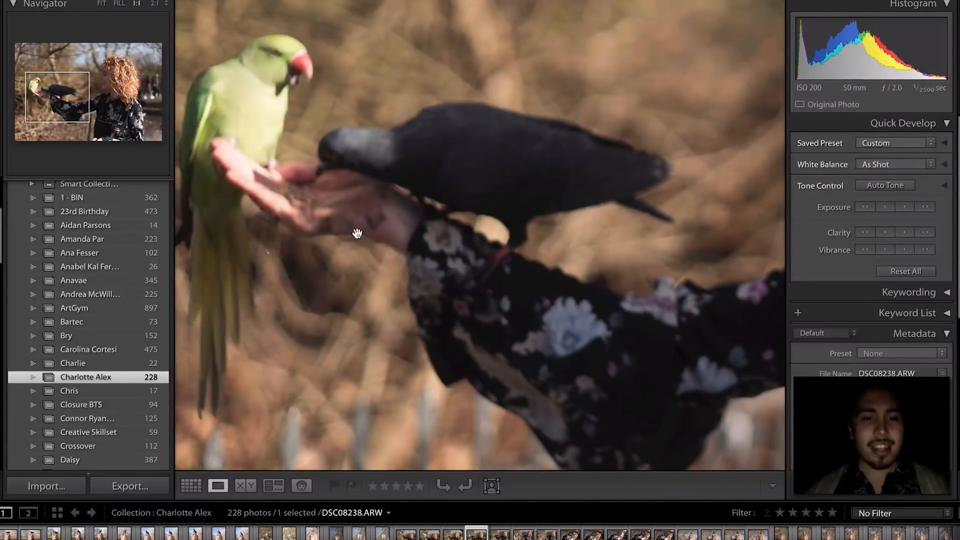
pyautogui.click(367, 229)
# - Step through DSC08239 and DSC08241–DSC08242 onward to the pigeon-on-head portrait DSC08251
pyautogui.press('Left')
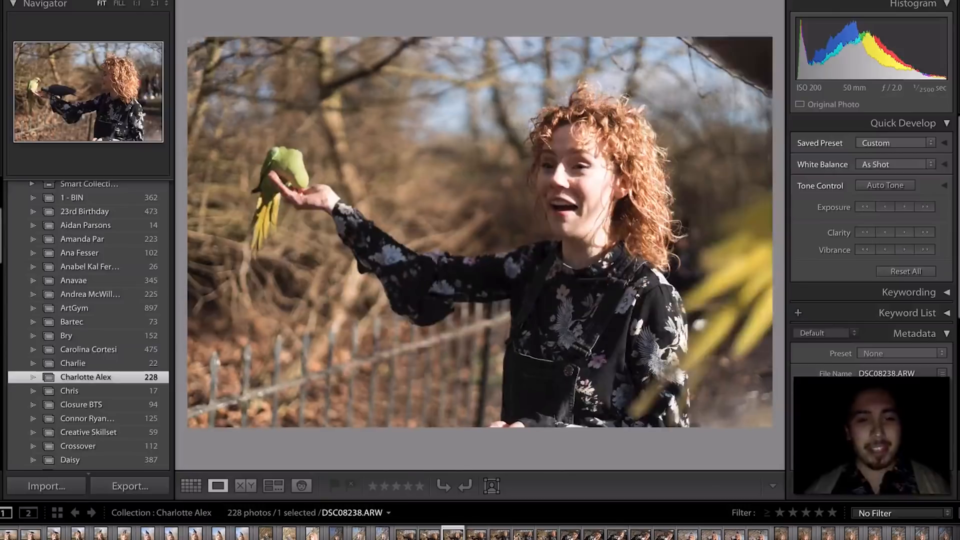
pyautogui.press('Right')
pyautogui.press('Right')
pyautogui.press('Right')
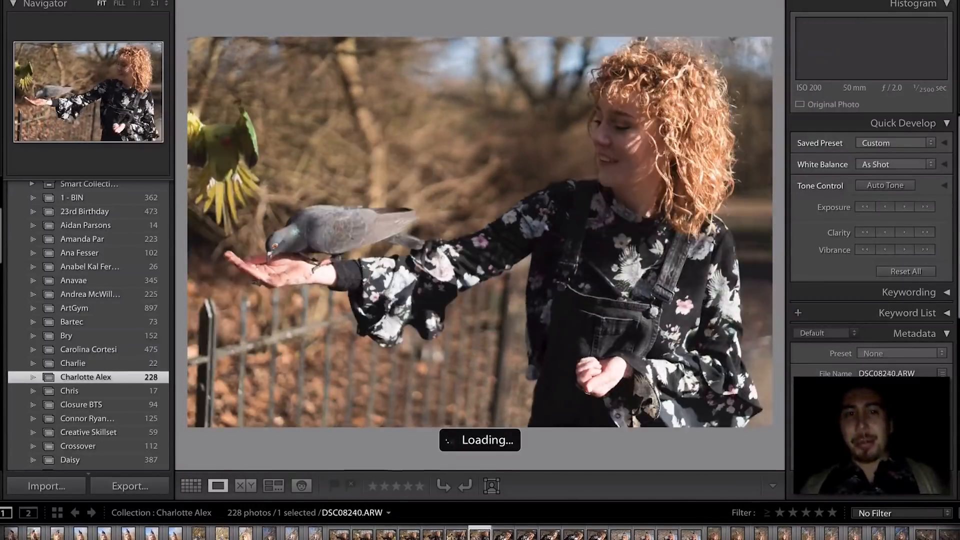
pyautogui.press('Right')
pyautogui.press('Right')
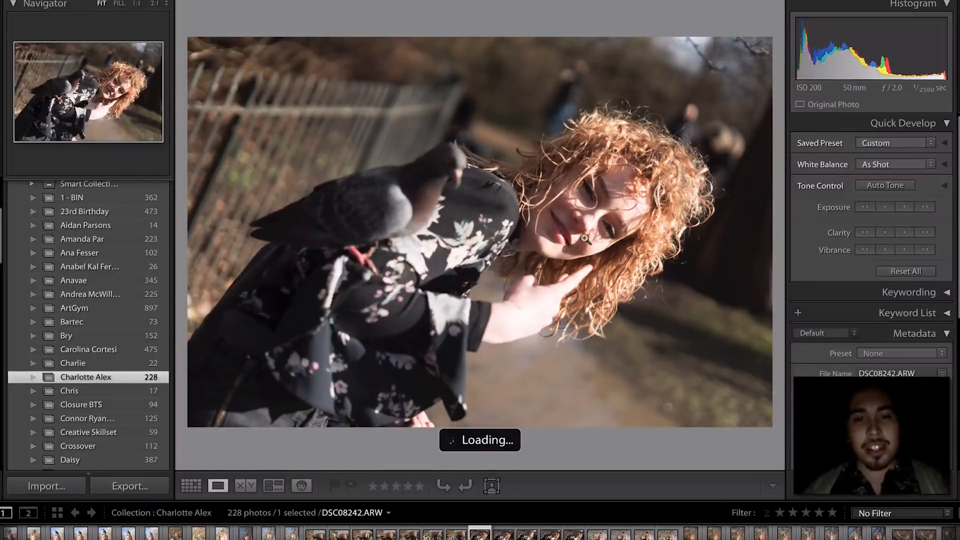
pyautogui.press('Right')
pyautogui.press('Left')
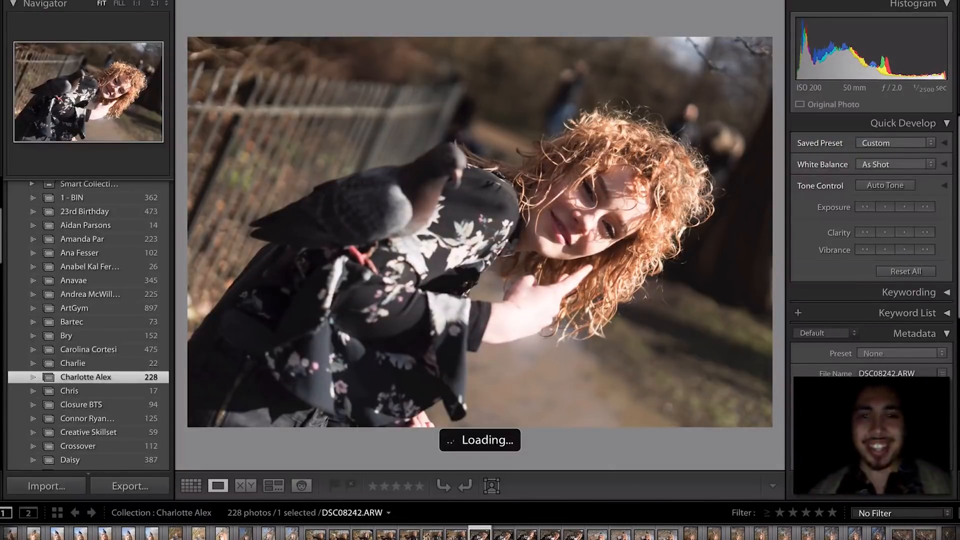
pyautogui.press('Right')
pyautogui.press('Right')
pyautogui.press('Right')
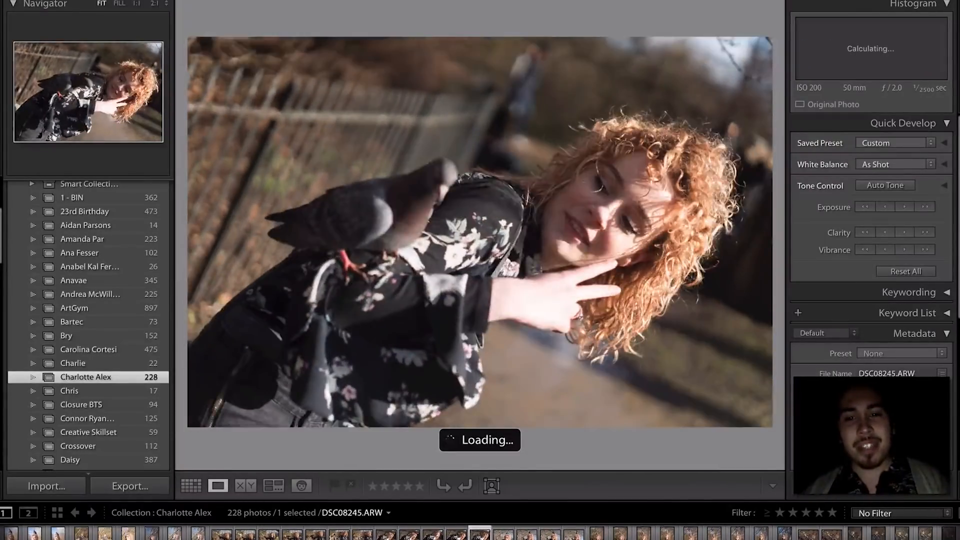
pyautogui.press('Right')
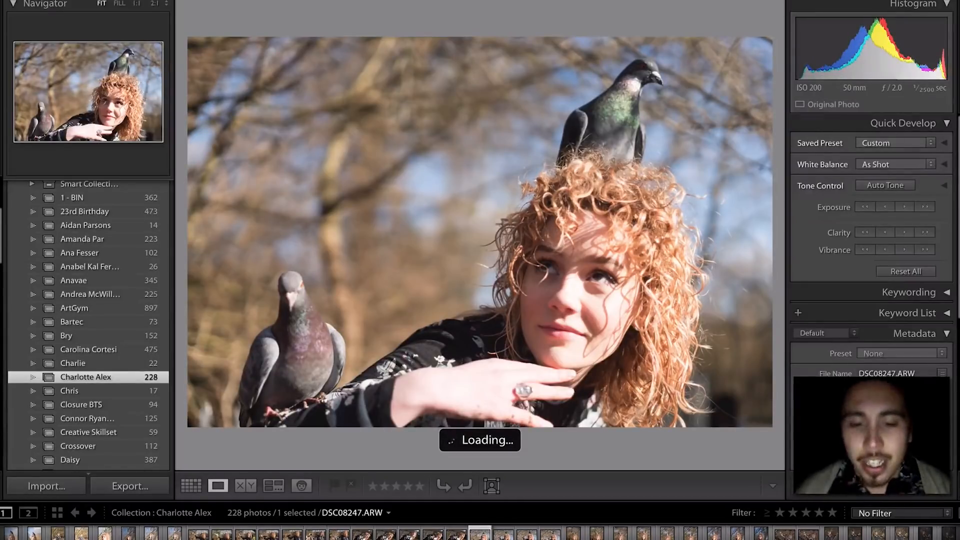
pyautogui.press('Right')
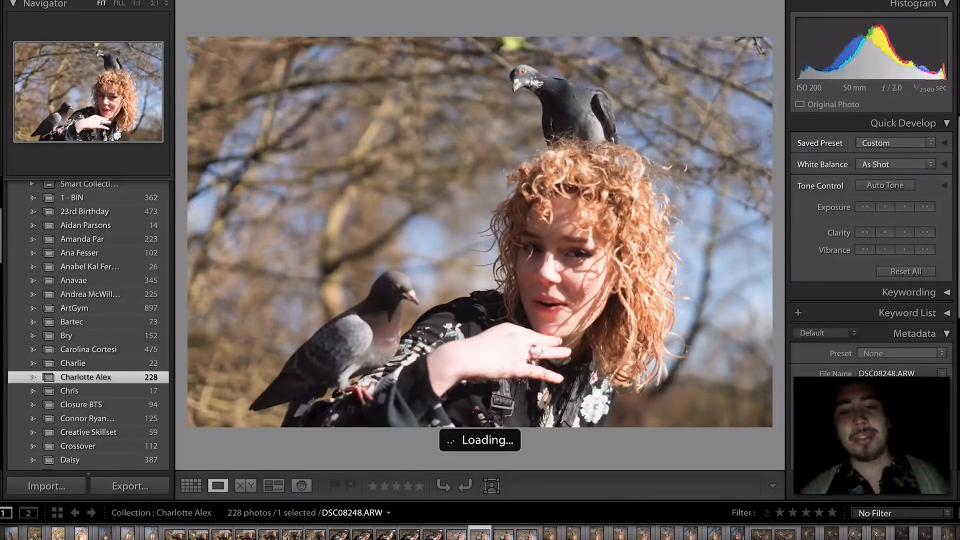
pyautogui.press('Right')
pyautogui.press('Right')
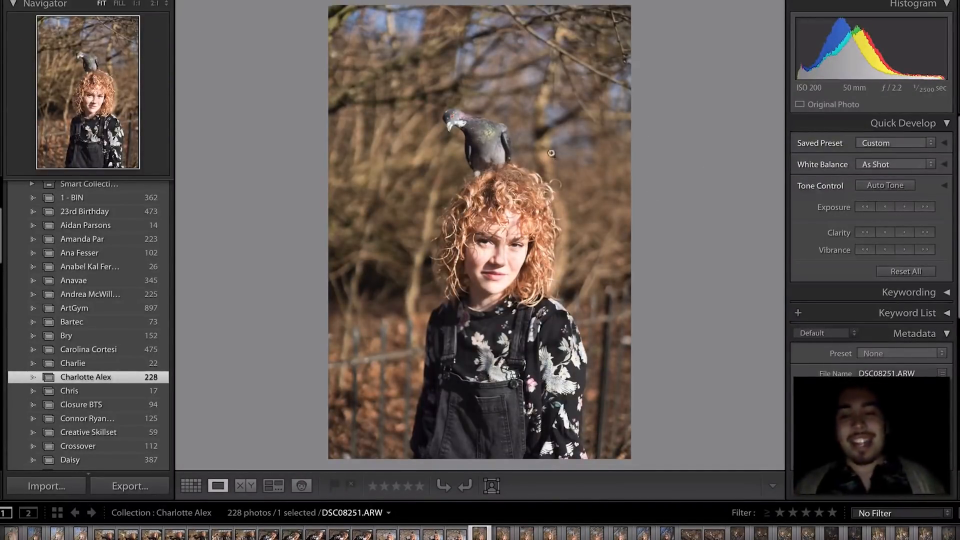
# - Rate DSC08253 one star and confirm her face is sharp at 1:1 zoom
pyautogui.press('Right')
pyautogui.press('Right')
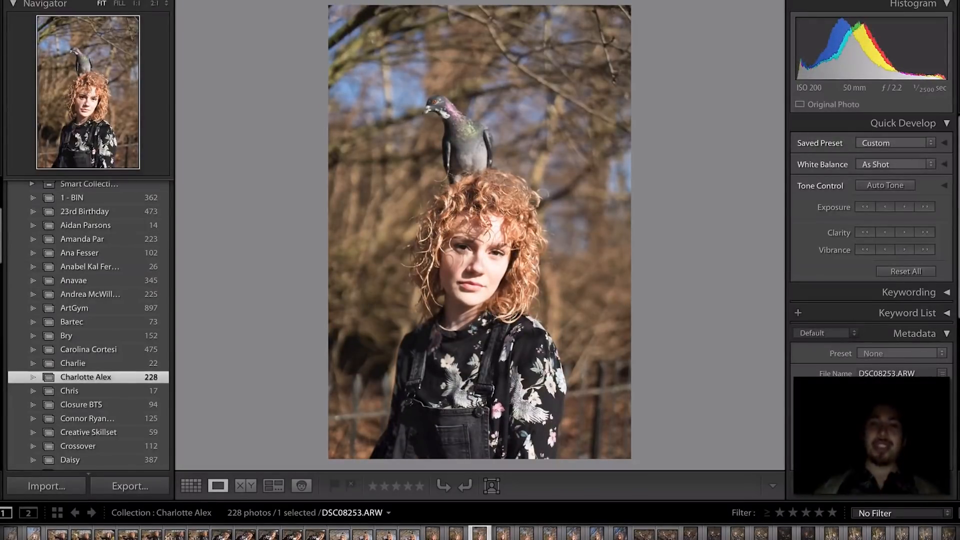
pyautogui.press('1')
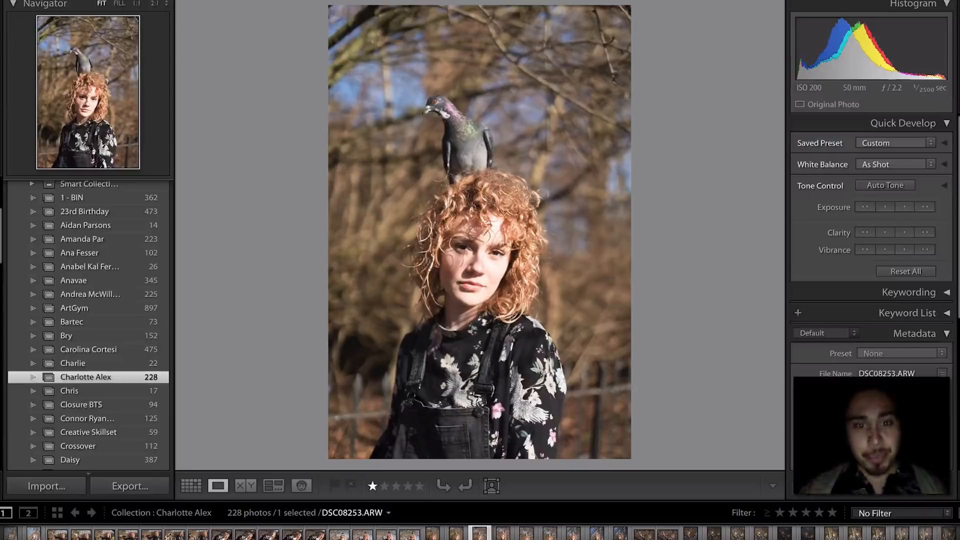
pyautogui.click(506, 266)
pyautogui.click(483, 219)
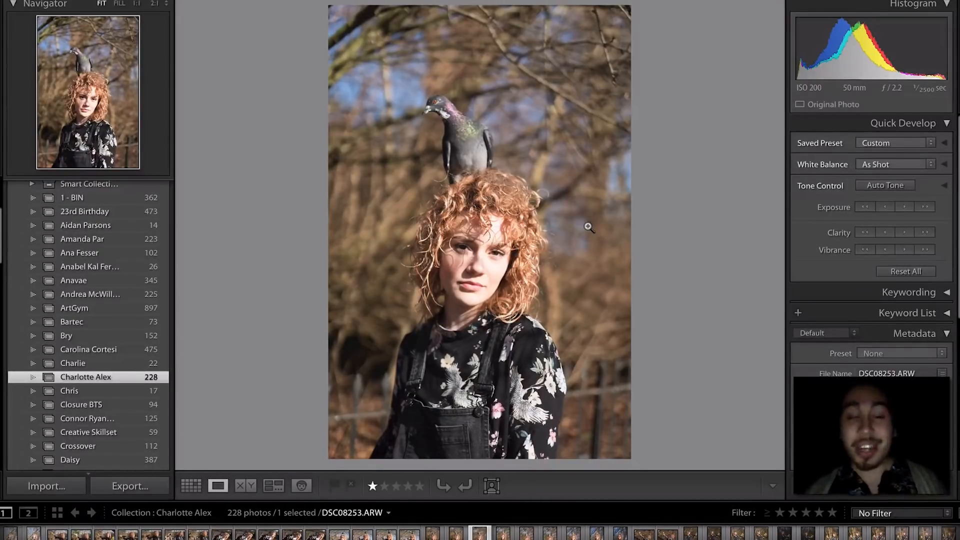
# - Check focus on DSC08254 at 1:1, first on her eyes, then on the pigeon
pyautogui.press('Right')
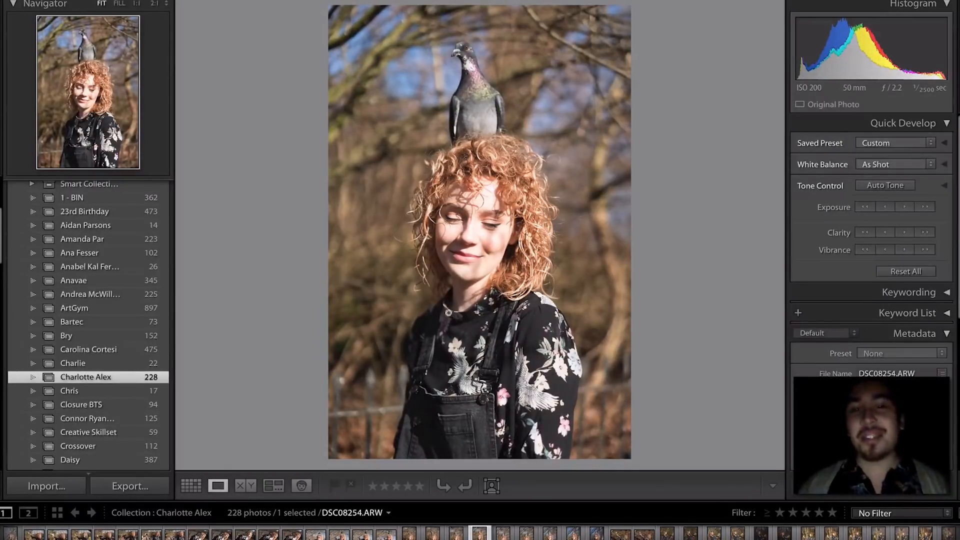
pyautogui.click(482, 250)
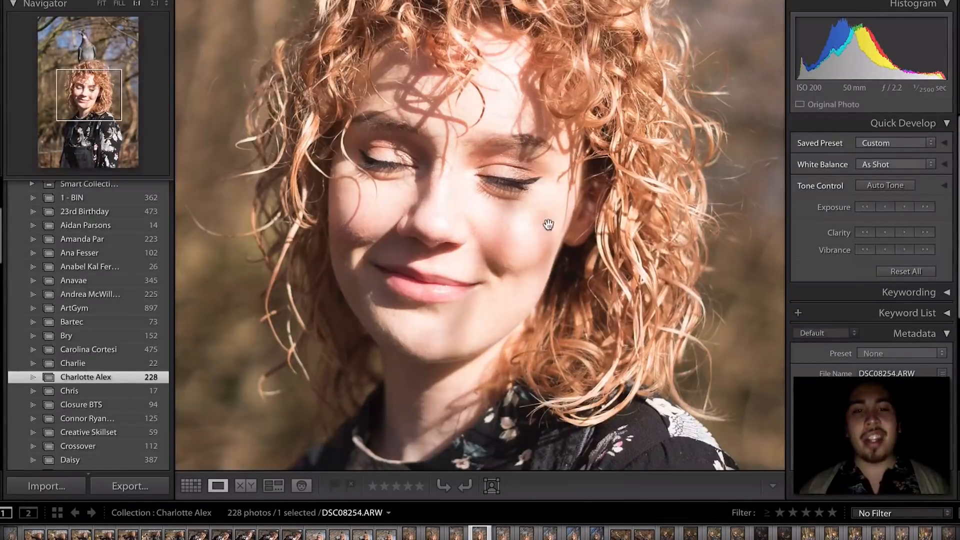
pyautogui.moveTo(487, 190); pyautogui.dragTo(481, 189)
pyautogui.click(482, 190)
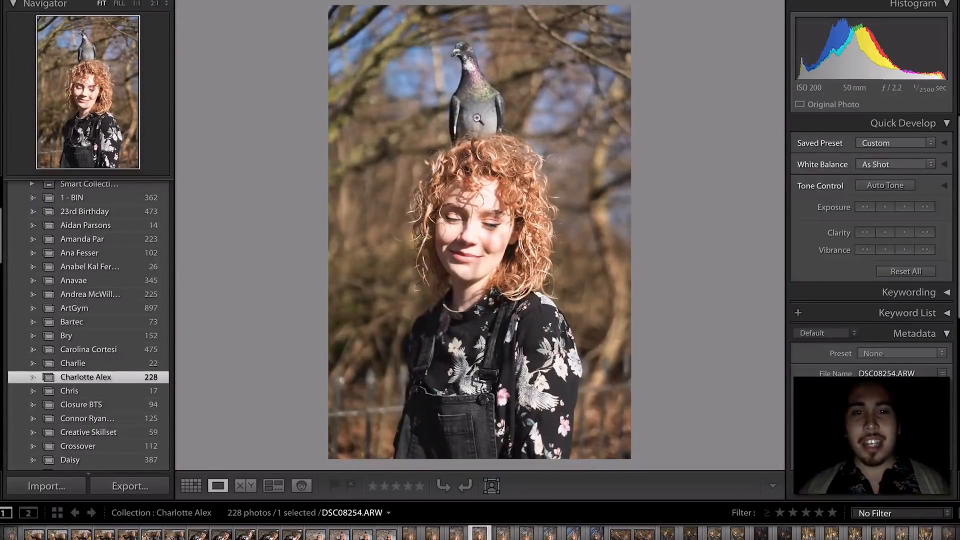
pyautogui.click(474, 72)
pyautogui.moveTo(475, 108); pyautogui.dragTo(483, 162)
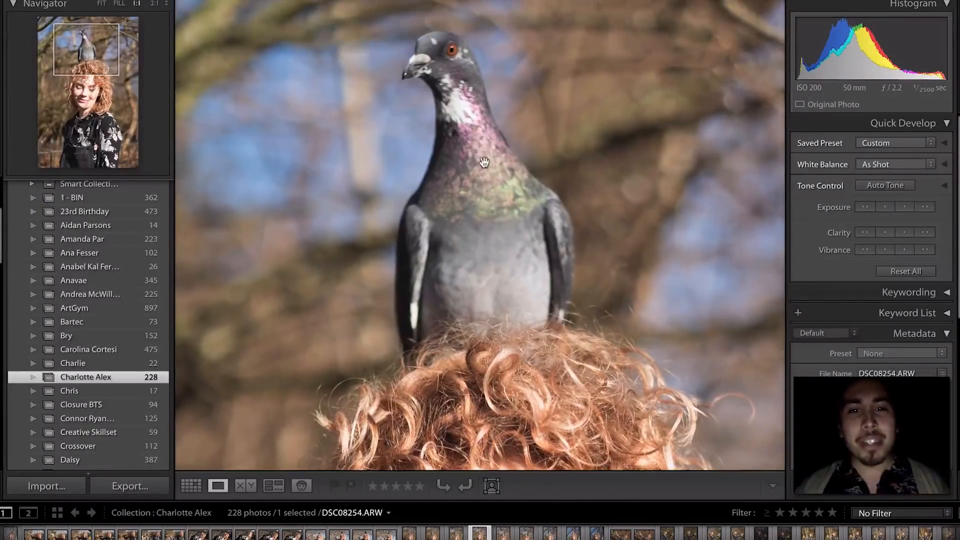
pyautogui.click(483, 162)
# - Step through the next pigeon frames and rate DSC08256 one star
pyautogui.press('Right')
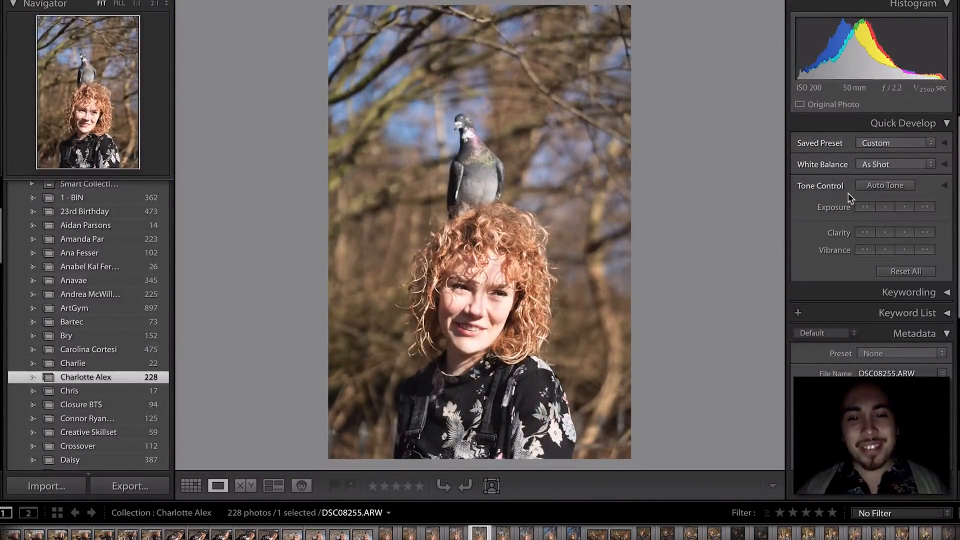
pyautogui.press('Right')
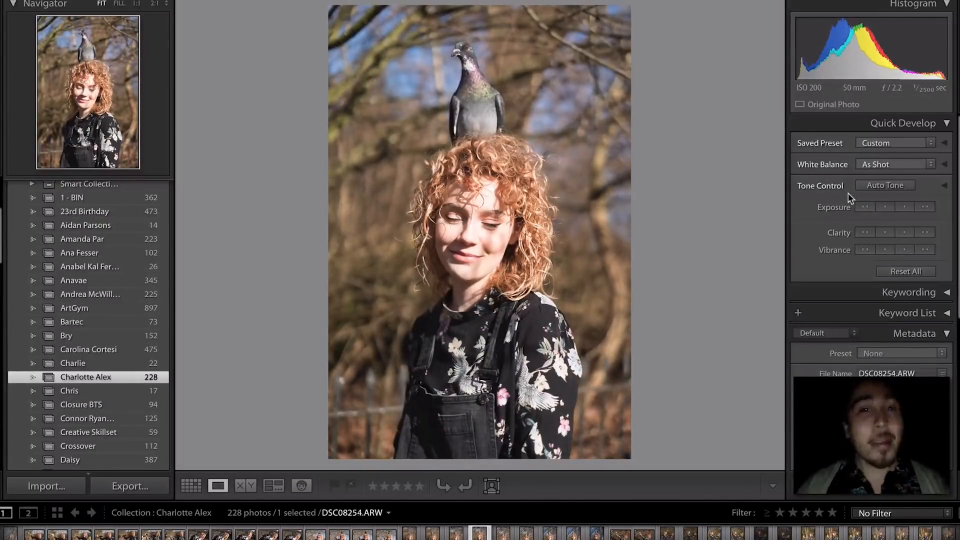
pyautogui.press('Right')
pyautogui.press('Right')
pyautogui.press('Right')
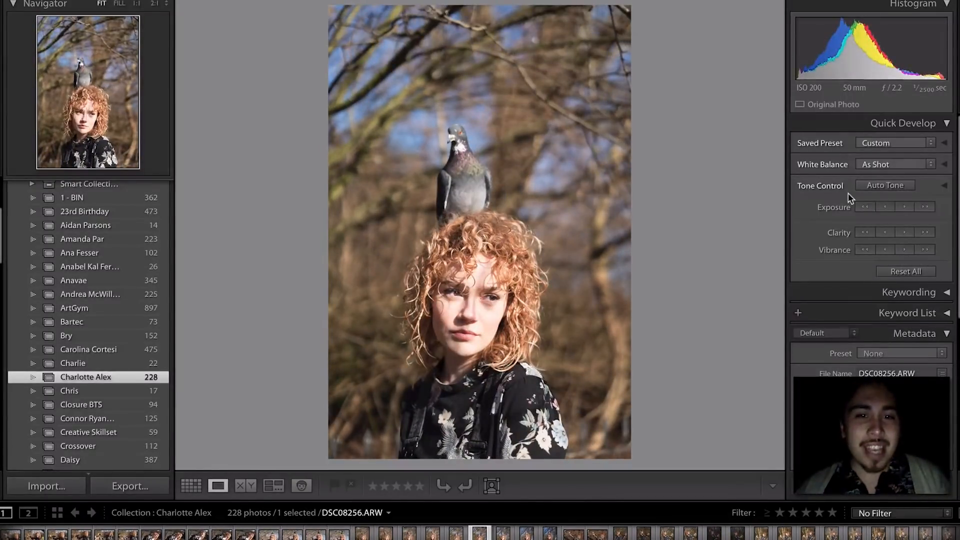
pyautogui.press('1')
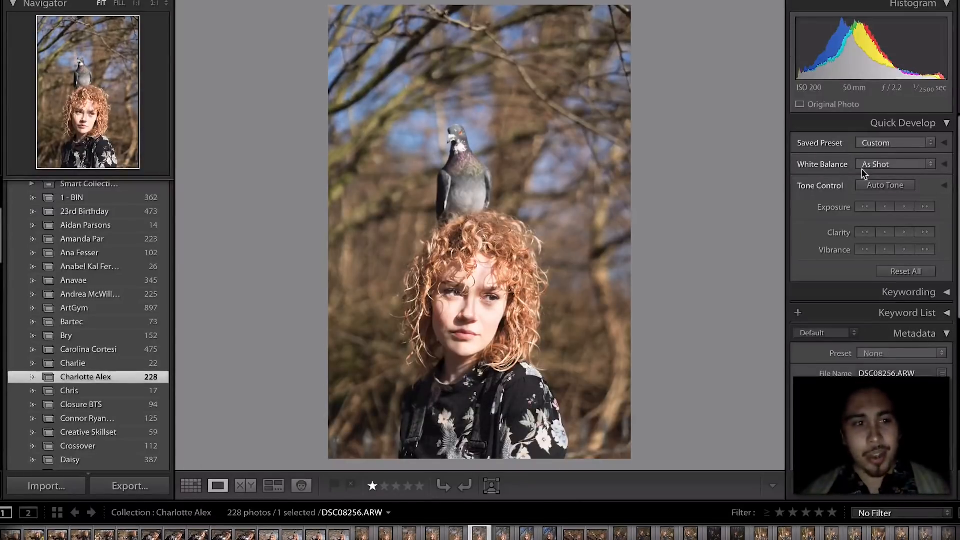
# - Compare DSC08256 with its neighbours, confirm her face is sharp, then advance to DSC08257
pyautogui.press('Right')
pyautogui.press('Left')
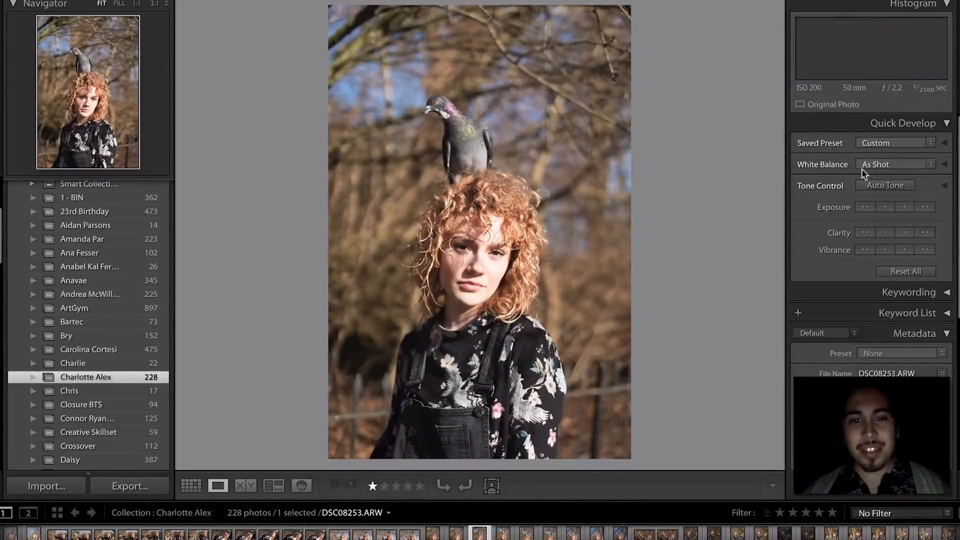
pyautogui.press('Right')
pyautogui.press('Right')
pyautogui.press('Right')
pyautogui.press('Right')
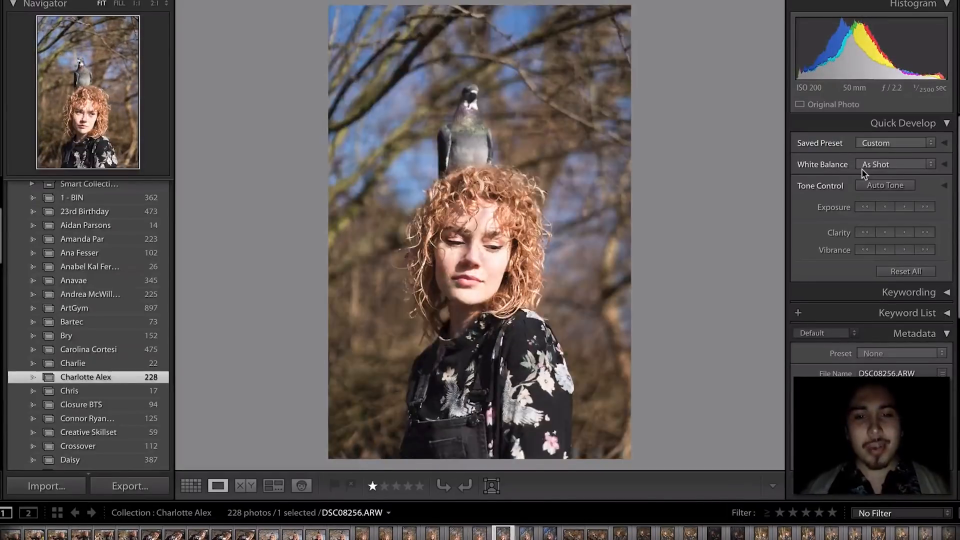
pyautogui.press('Left')
pyautogui.click(455, 299)
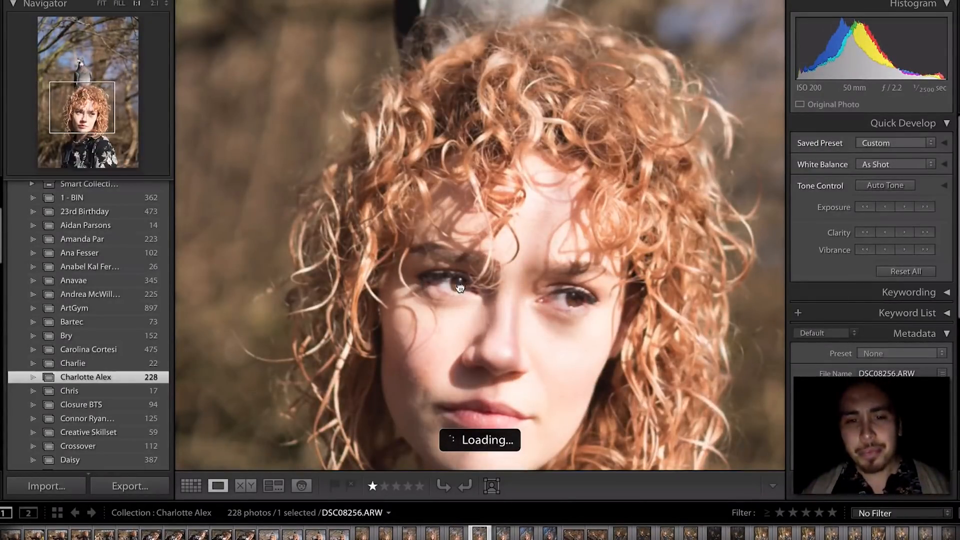
pyautogui.click(470, 292)
pyautogui.press('Right')
pyautogui.press('Right')
pyautogui.press('Right')
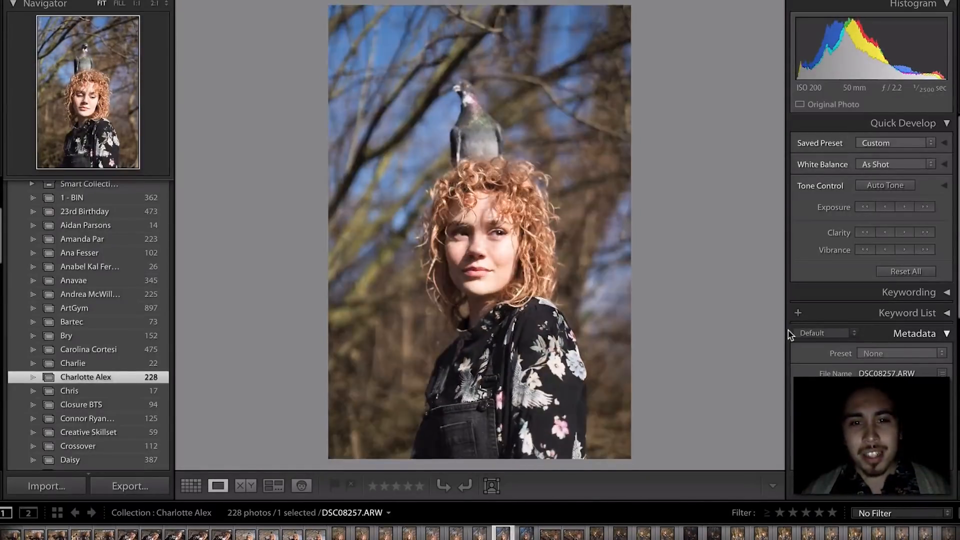
pyautogui.press('Right')
pyautogui.press('Right')
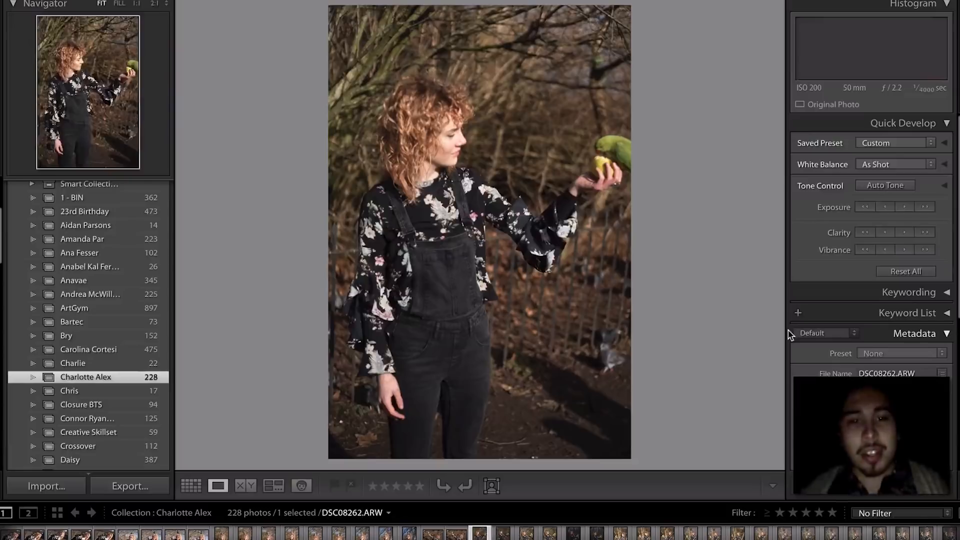
# - Flip through parrot shots DSC08262–DSC08264 to reach the darker DSC08266
pyautogui.press('Left')
pyautogui.press('Right')
pyautogui.press('Right')
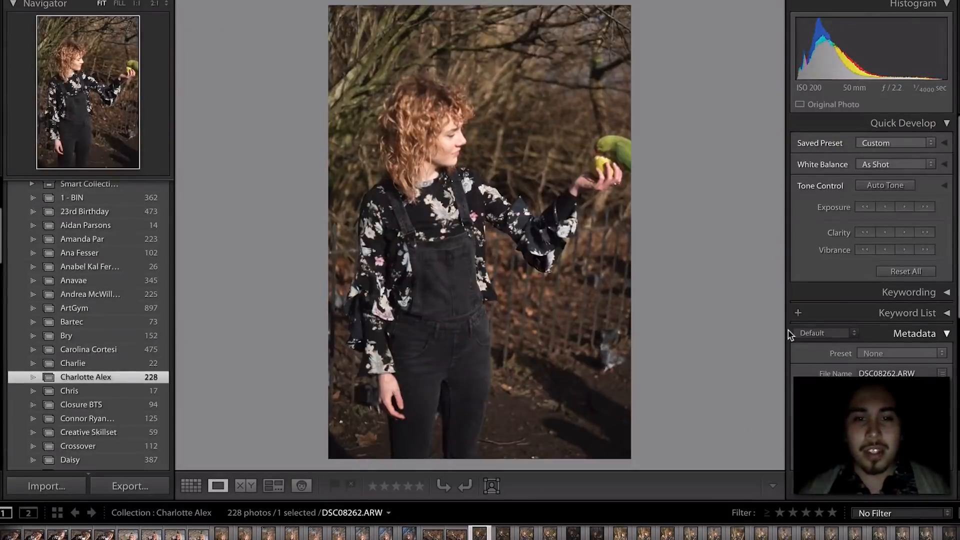
pyautogui.press('Right')
pyautogui.press('Left')
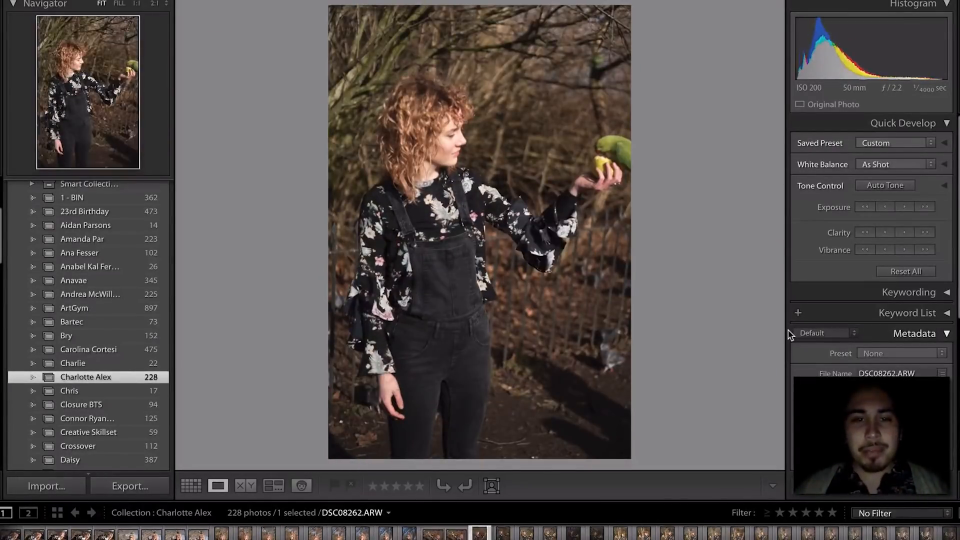
pyautogui.press('Right')
pyautogui.press('Right')
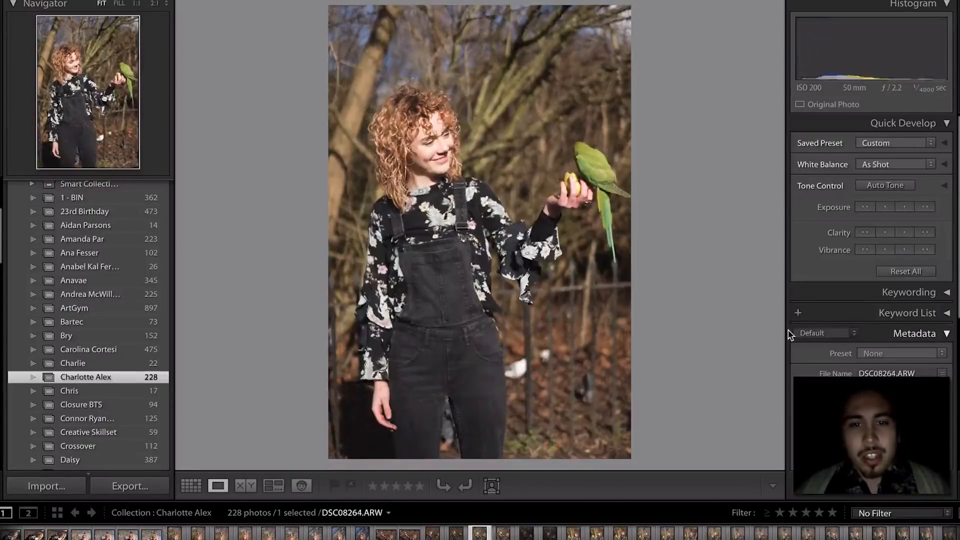
pyautogui.press('Right')
pyautogui.press('Right')
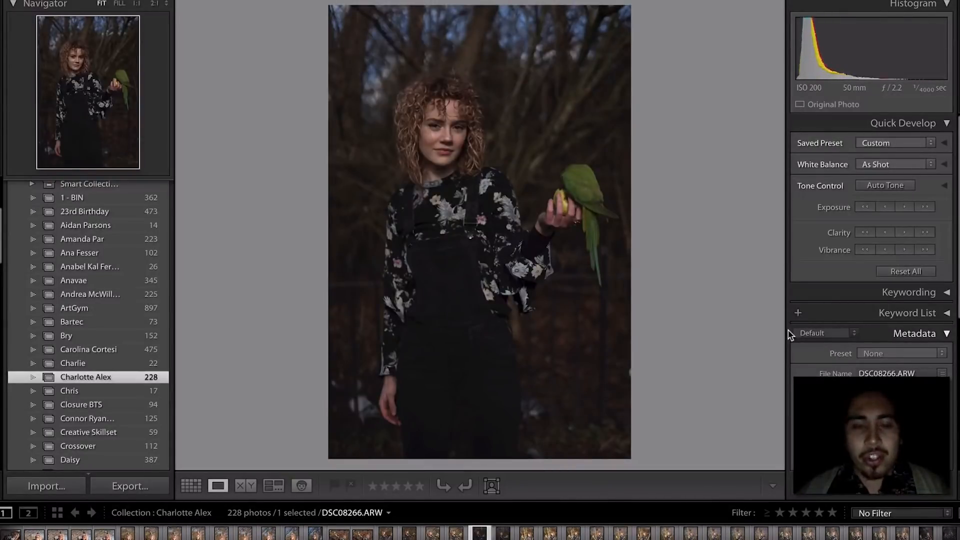
pyautogui.press('Left')
pyautogui.press('Left')
pyautogui.press('Left')
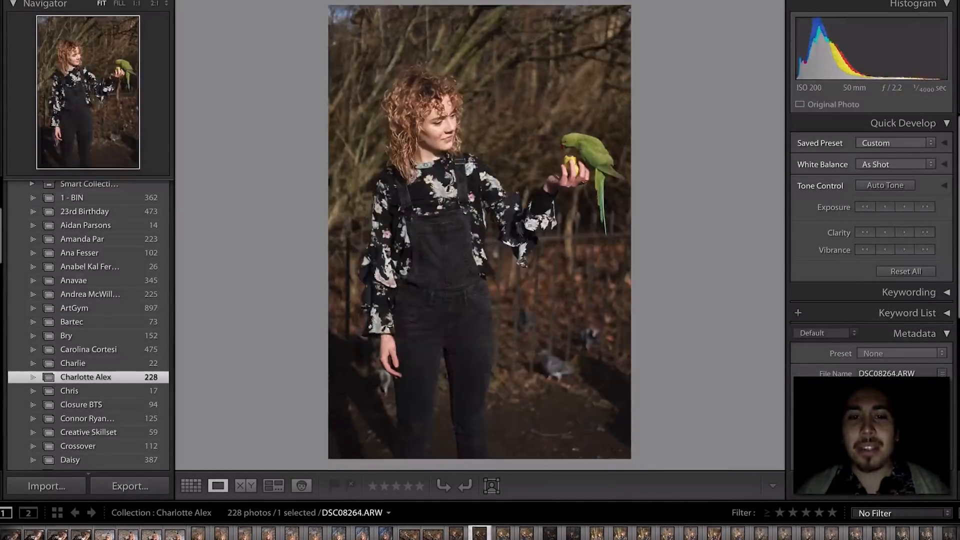
pyautogui.press('Right')
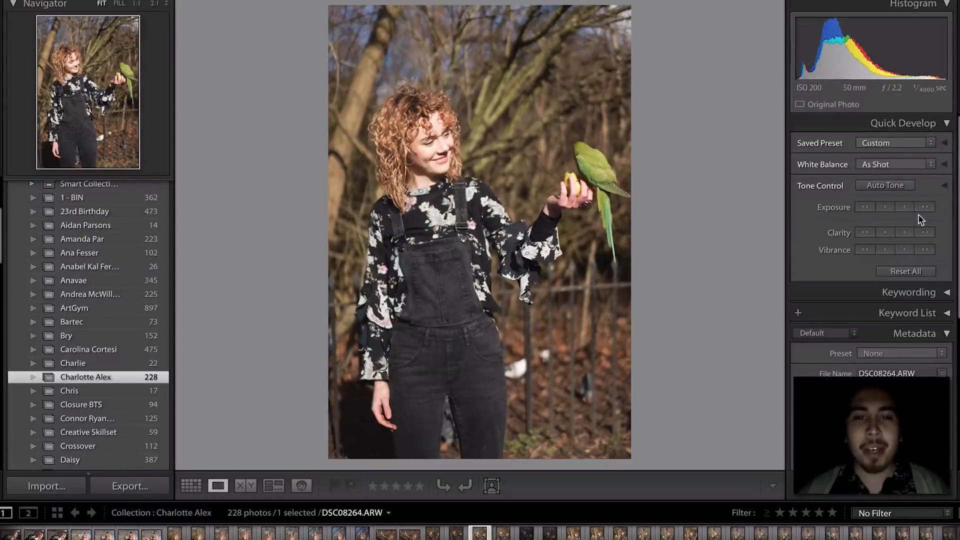
pyautogui.press('Right')
pyautogui.press('Right')
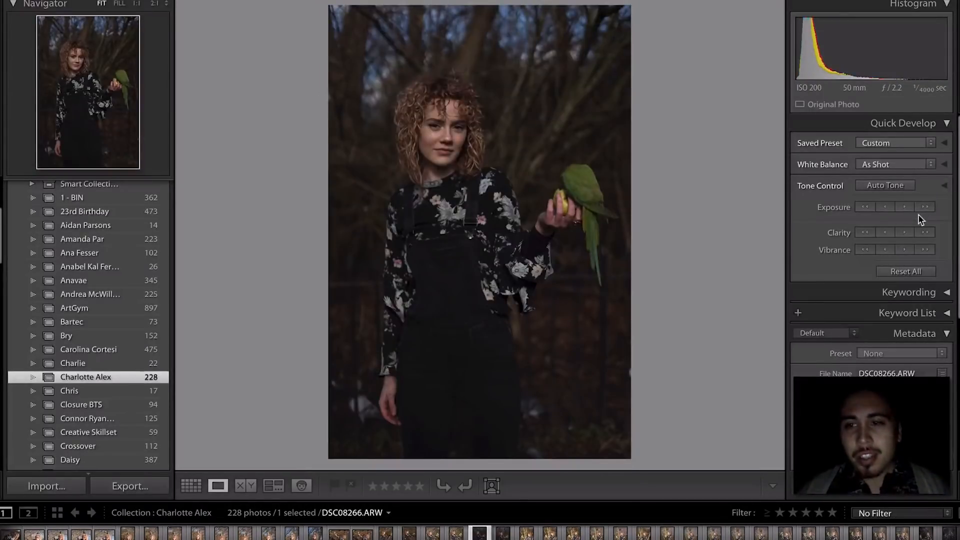
# - Brighten DSC08266's exposure one step and check the parrot's sharpness at 1:1
pyautogui.click(925, 207)
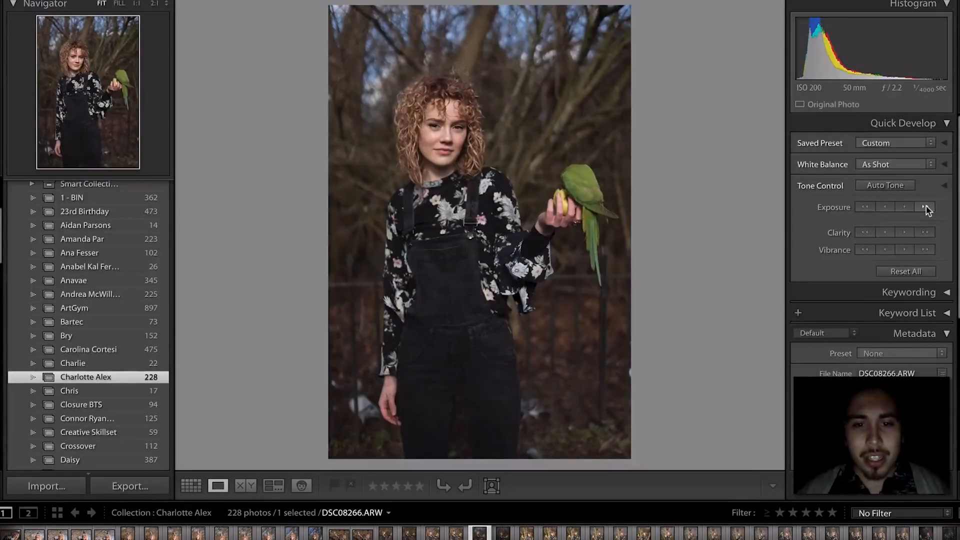
pyautogui.press('Right')
pyautogui.press('Left')
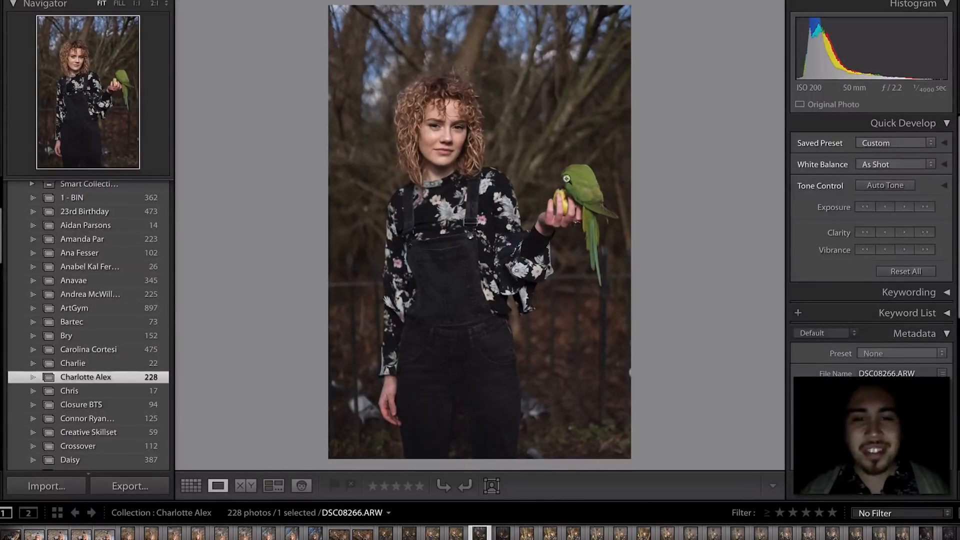
pyautogui.click(582, 186)
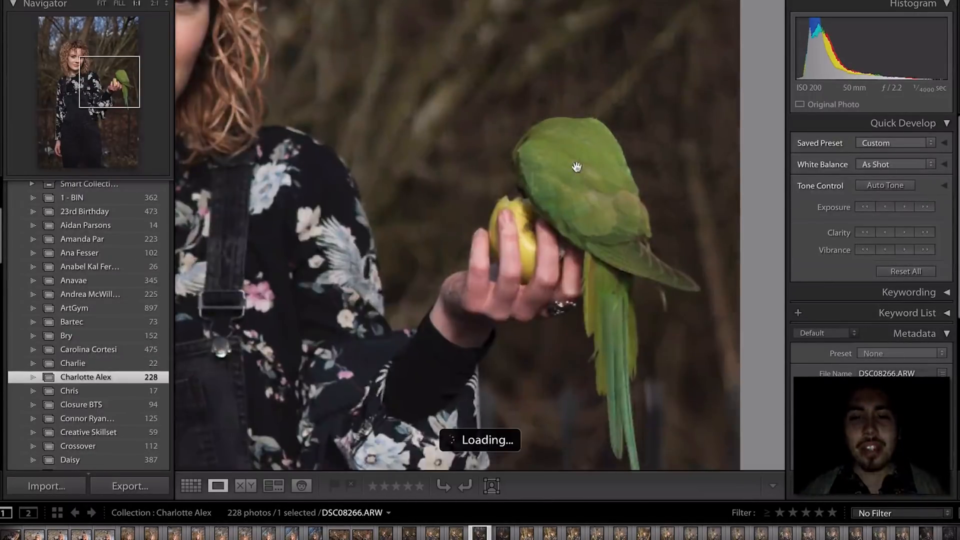
pyautogui.click(570, 153)
# - Advance to DSC08268 and darken its exposure one step with Quick Develop
pyautogui.press('Right')
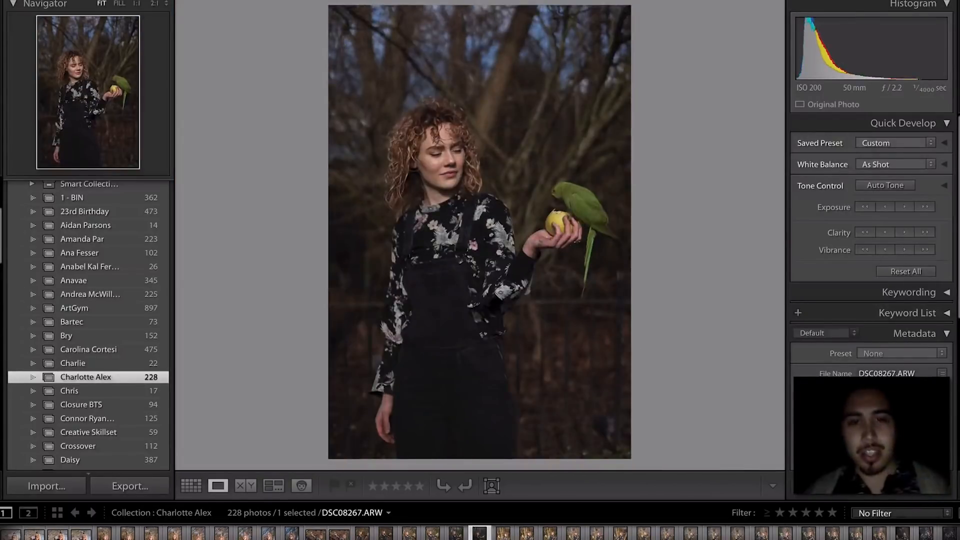
pyautogui.press('Right')
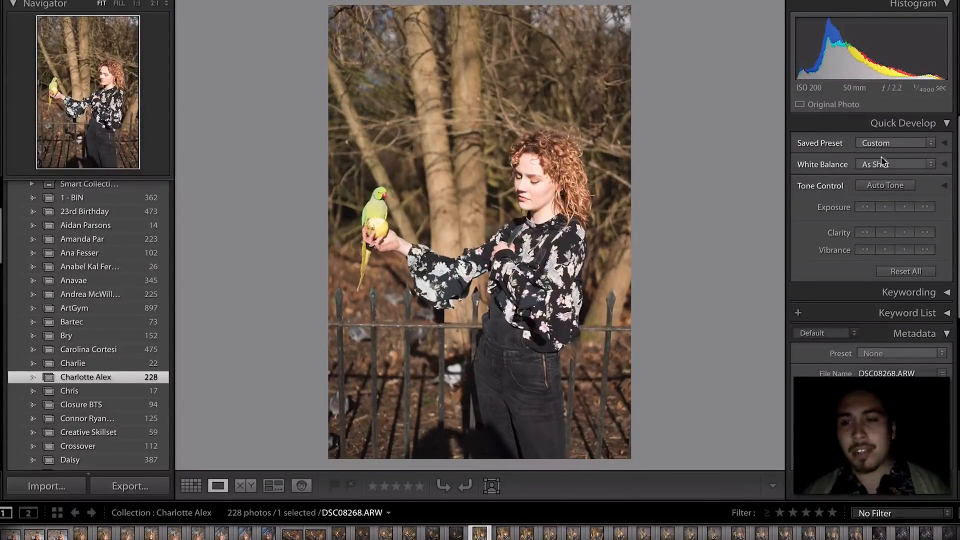
pyautogui.click(866, 211)
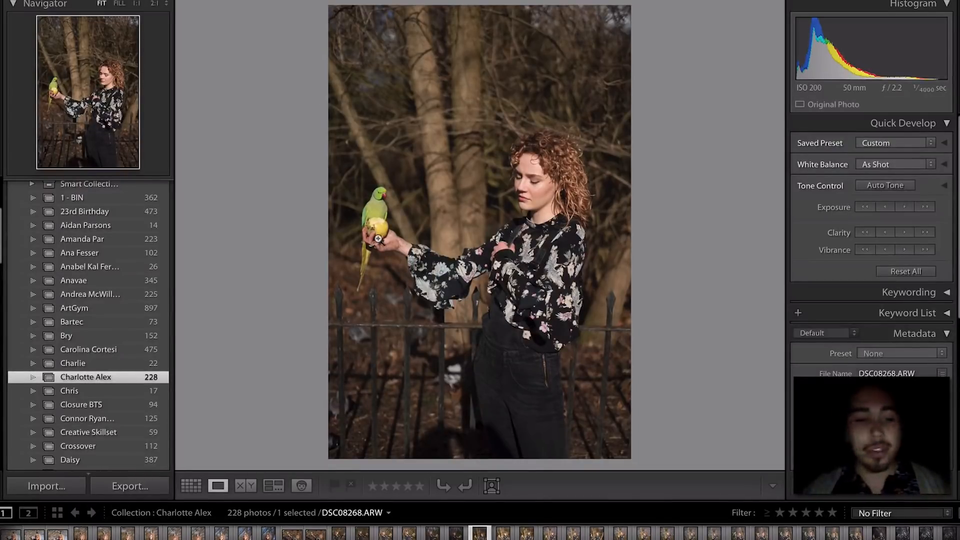
pyautogui.scroll(5, 231, 535)
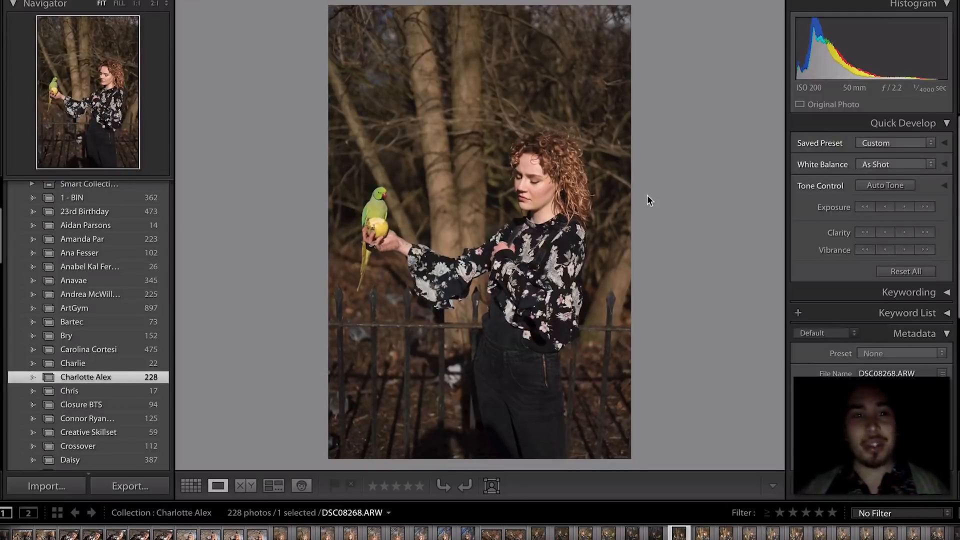
# - Compare neighbouring parrot shots and rate DSC08272 one star
pyautogui.press('Right')
pyautogui.press('Right')
pyautogui.press('Right')
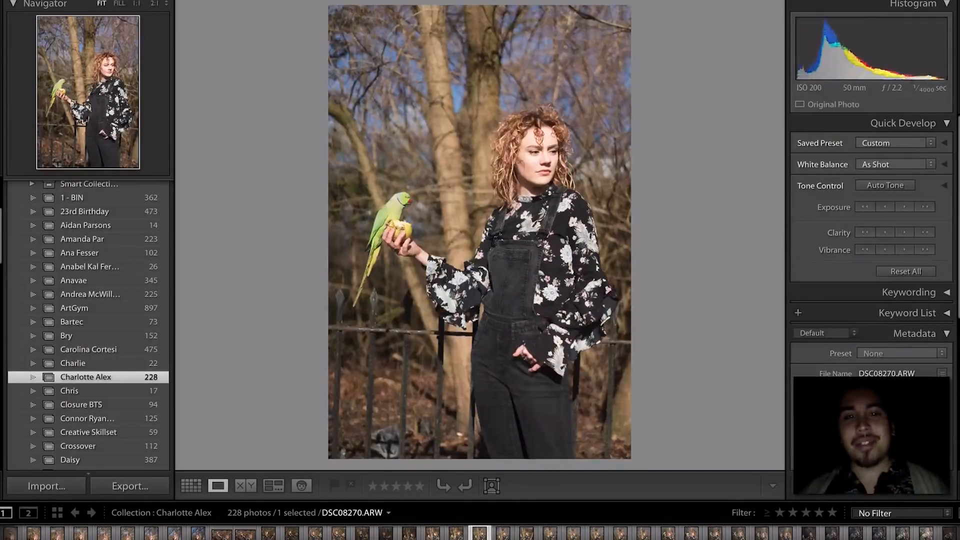
pyautogui.press('Right')
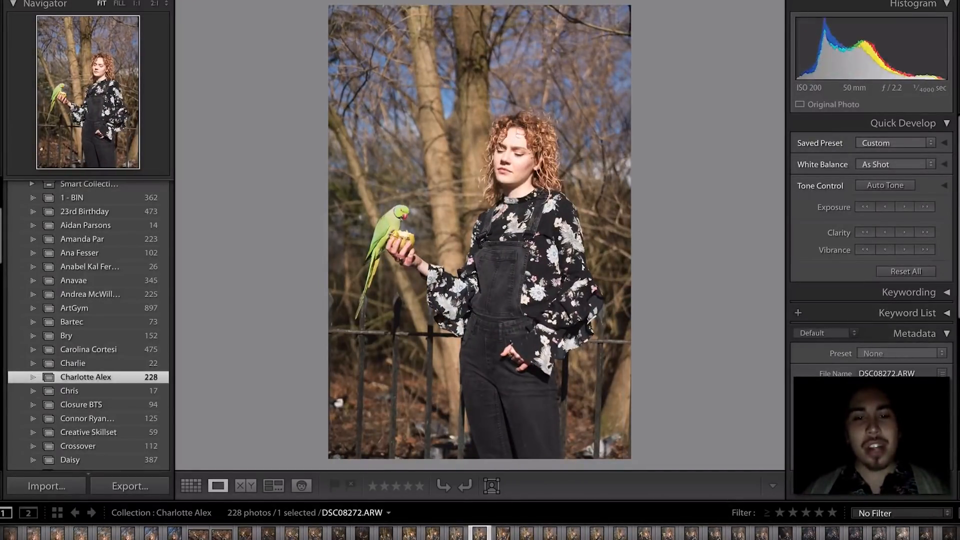
pyautogui.press('Left')
pyautogui.press('Right')
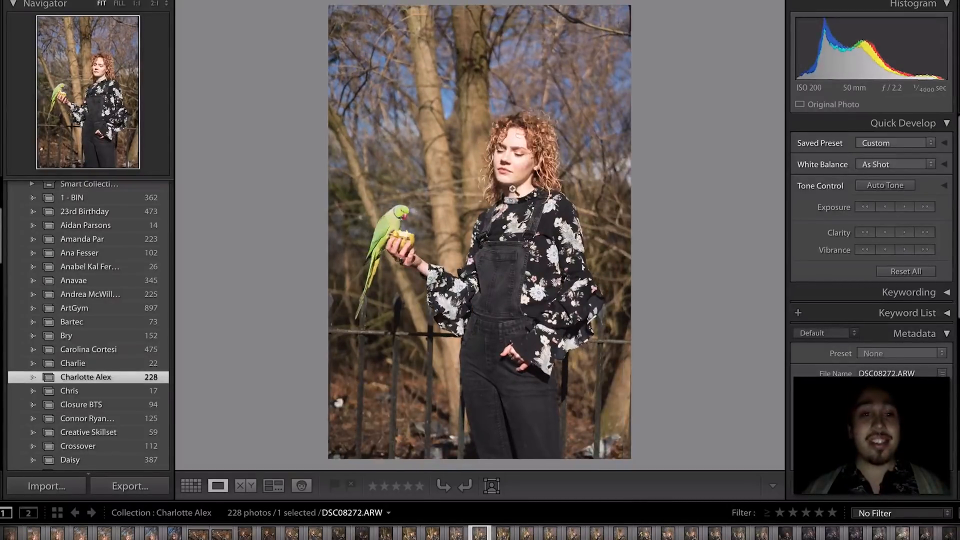
pyautogui.press('1')
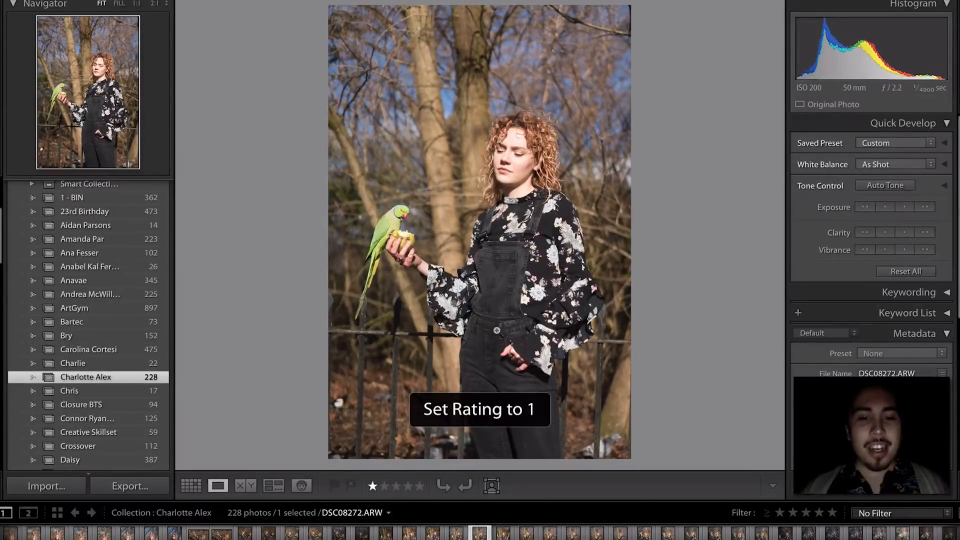
# - Advance to DSC08275, rate it one star, and zoom in on the parrot's focus
pyautogui.press('Right')
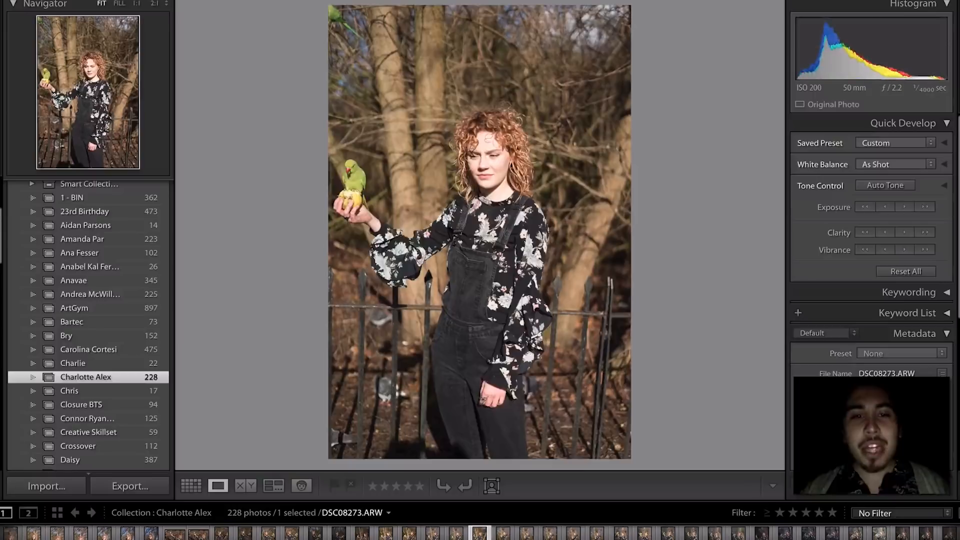
pyautogui.press('Right')
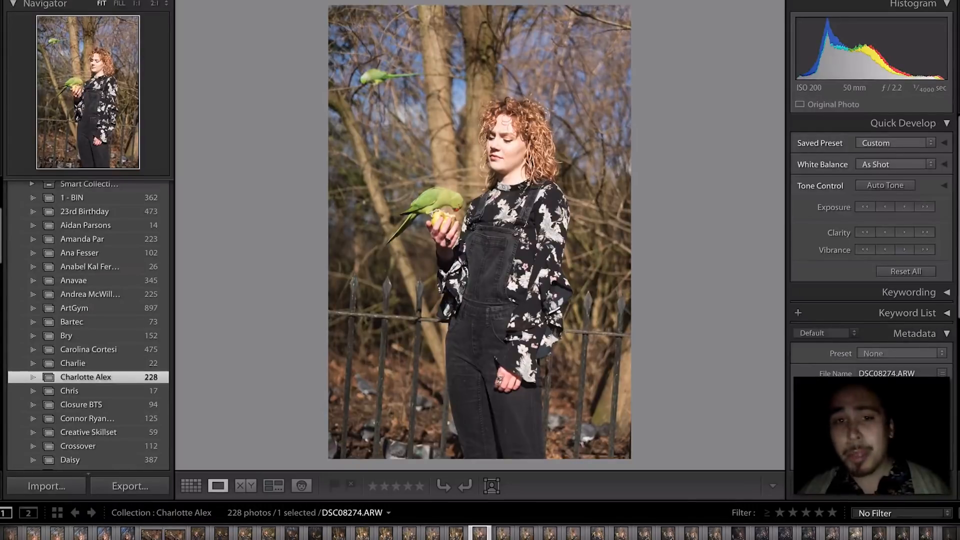
pyautogui.press('Right')
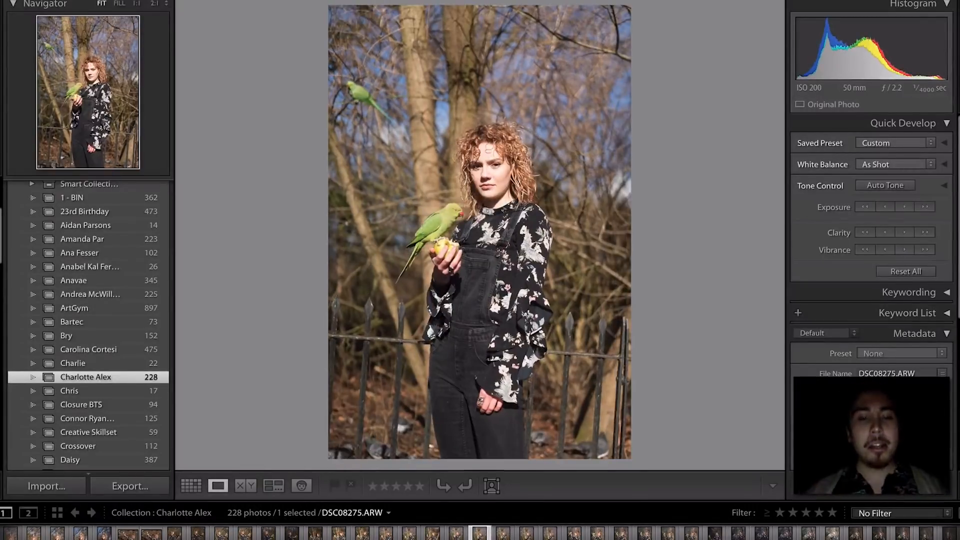
pyautogui.press('1')
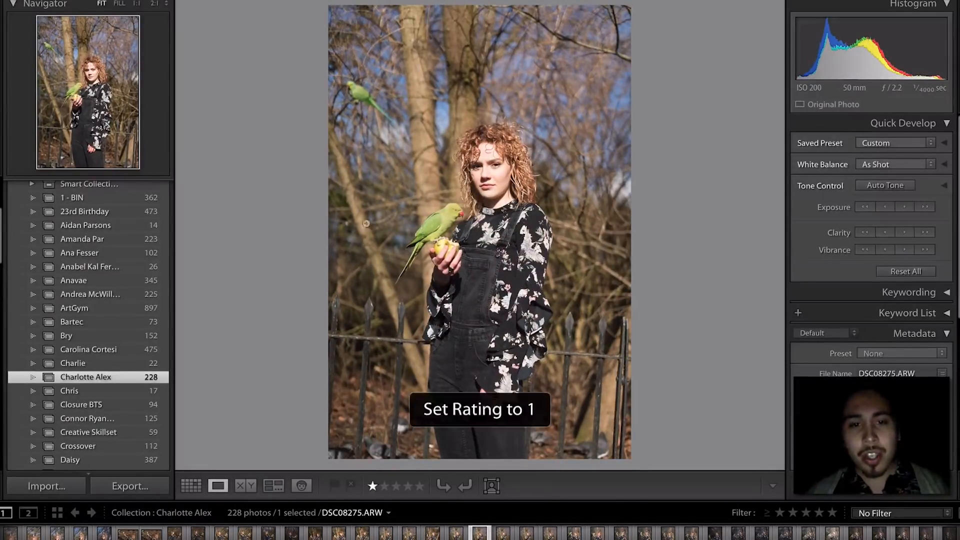
pyautogui.moveTo(443, 210); pyautogui.dragTo(474, 249)
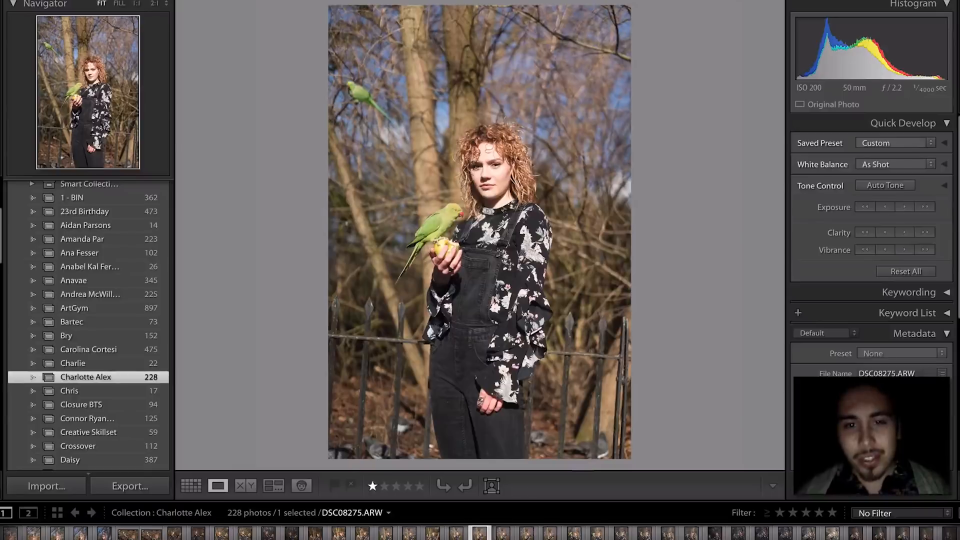
# - Skip ahead several frames and check the parrot's focus at full size
pyautogui.press('Right')
pyautogui.press('Right')
pyautogui.press('Right')
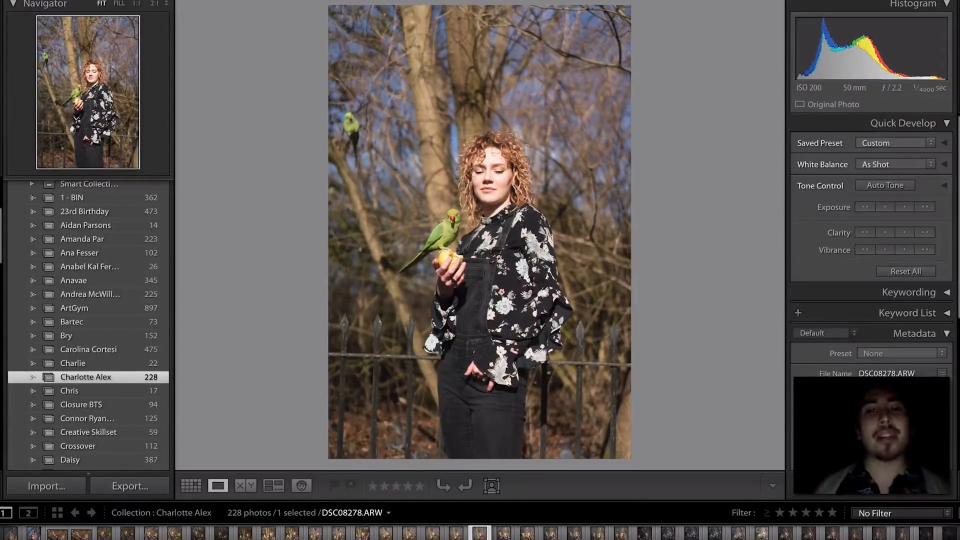
pyautogui.press('Right')
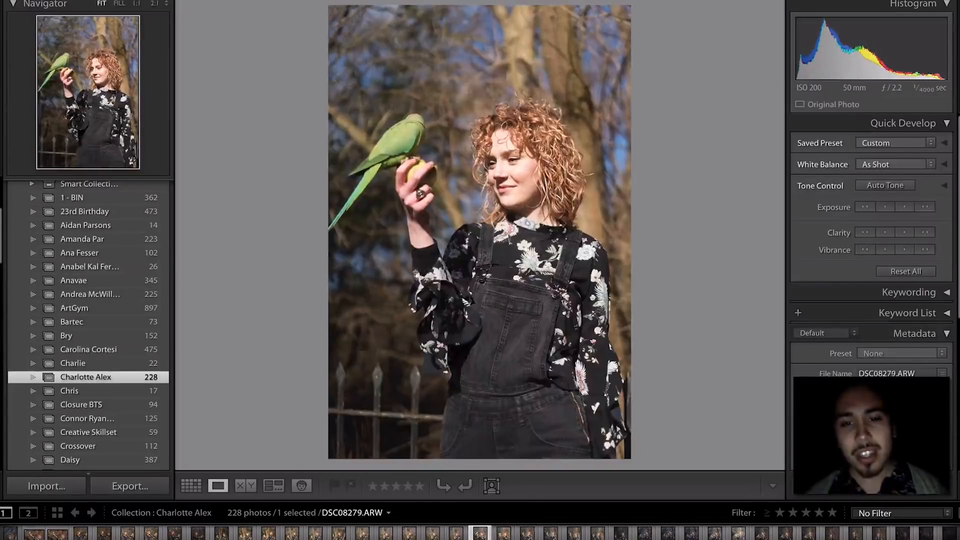
pyautogui.press('Right')
pyautogui.press('Right')
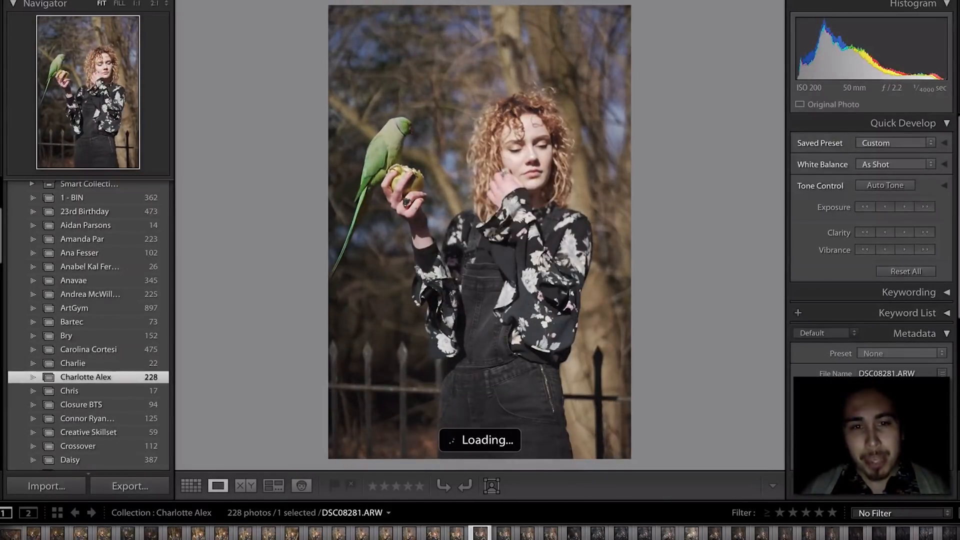
pyautogui.press('Right')
pyautogui.press('Right')
pyautogui.press('Right')
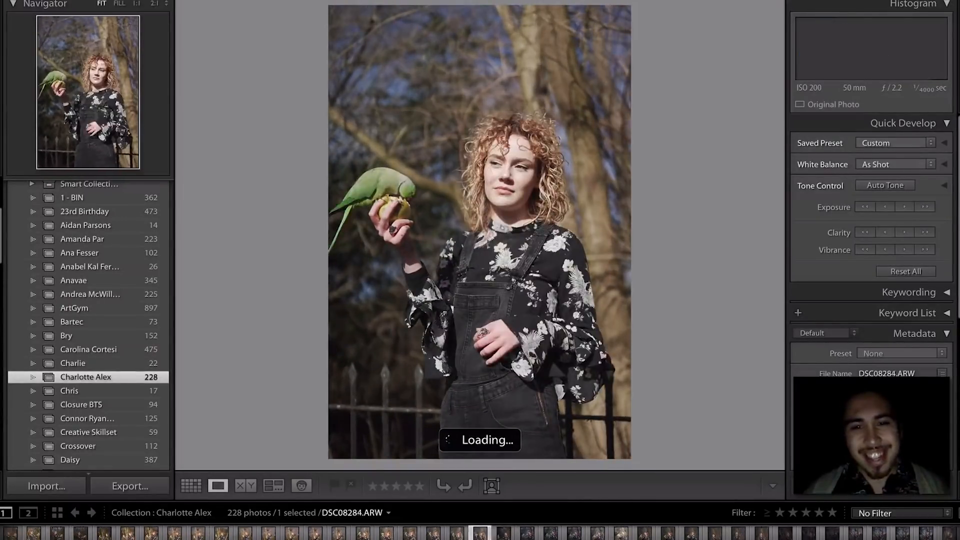
pyautogui.press('Right')
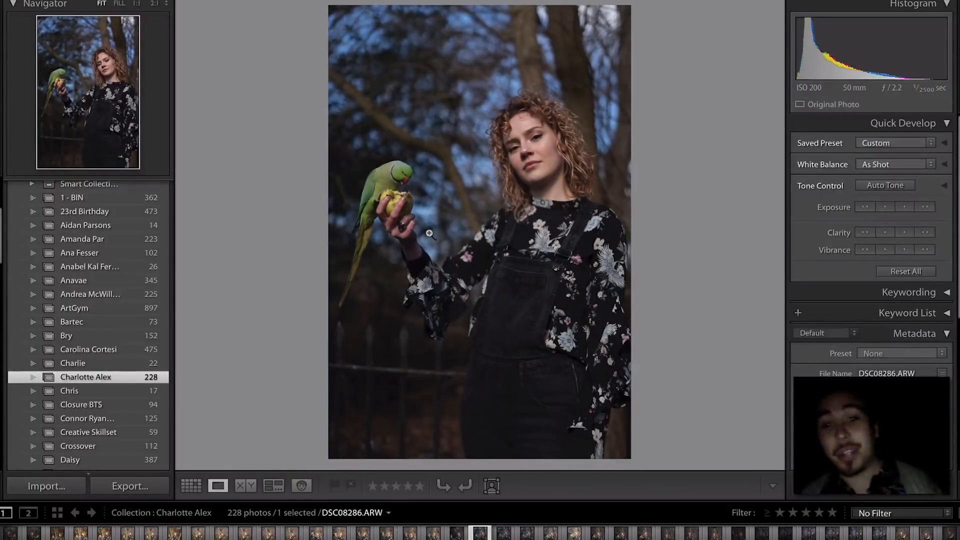
pyautogui.click(392, 176)
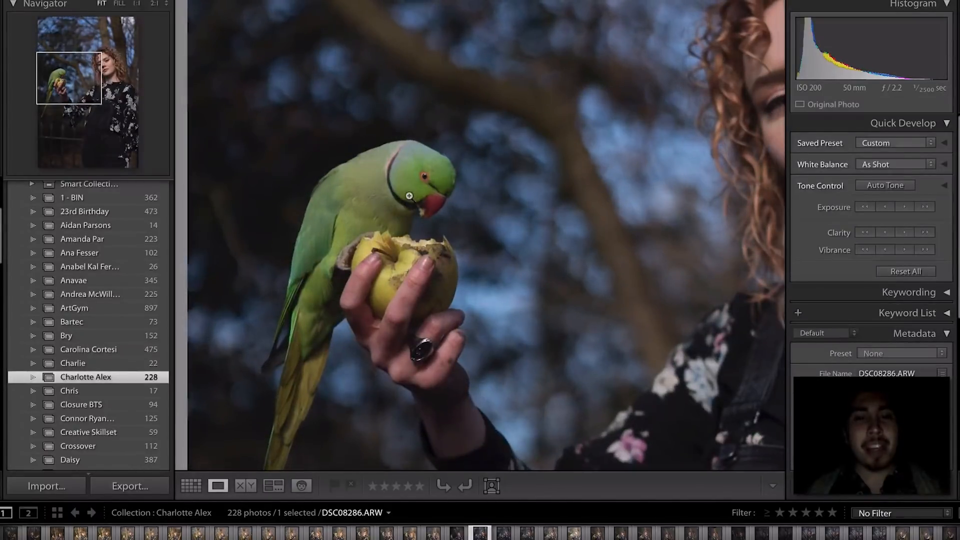
pyautogui.click(411, 192)
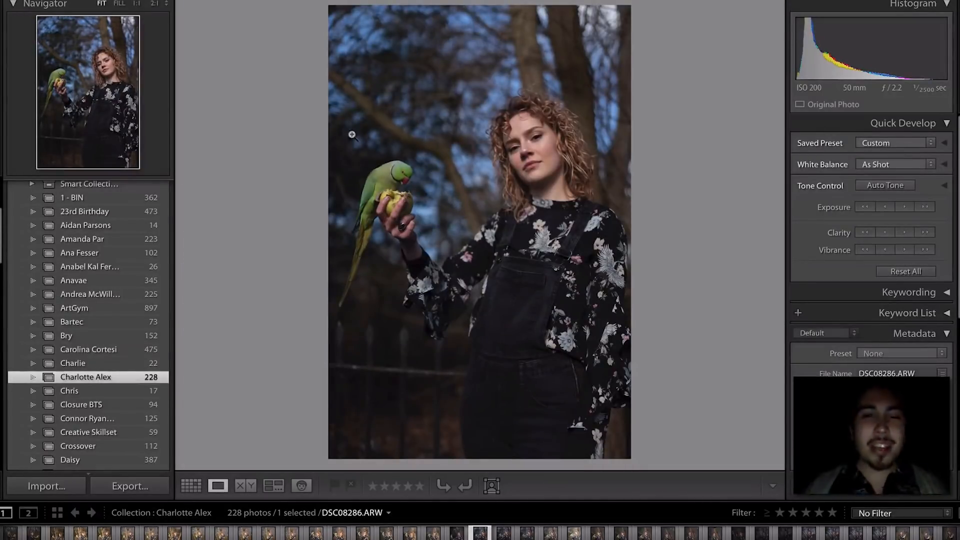
# - Compare neighbouring shots and rate the preferred one, DSC08286, one star
pyautogui.press('Right')
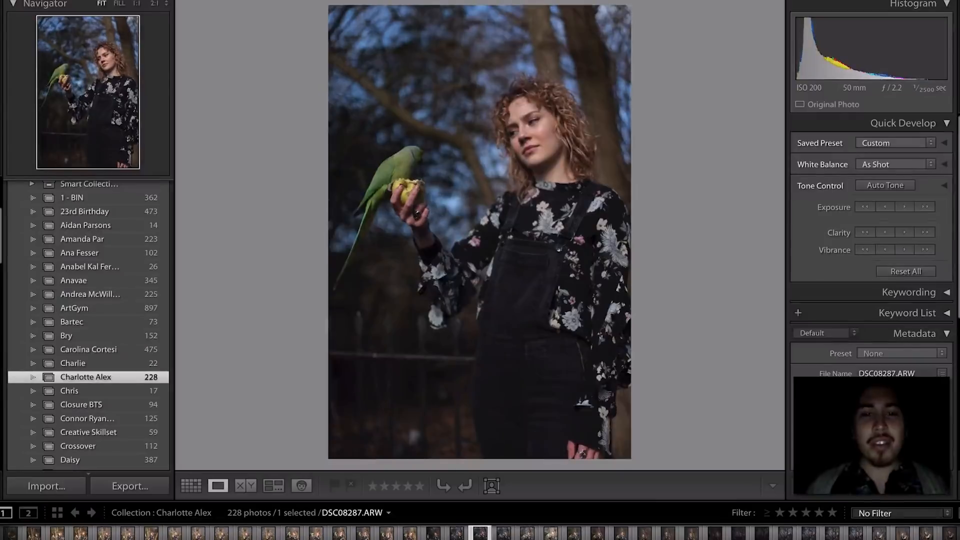
pyautogui.press('Left')
pyautogui.press('Right')
pyautogui.press('Right')
pyautogui.press('Left')
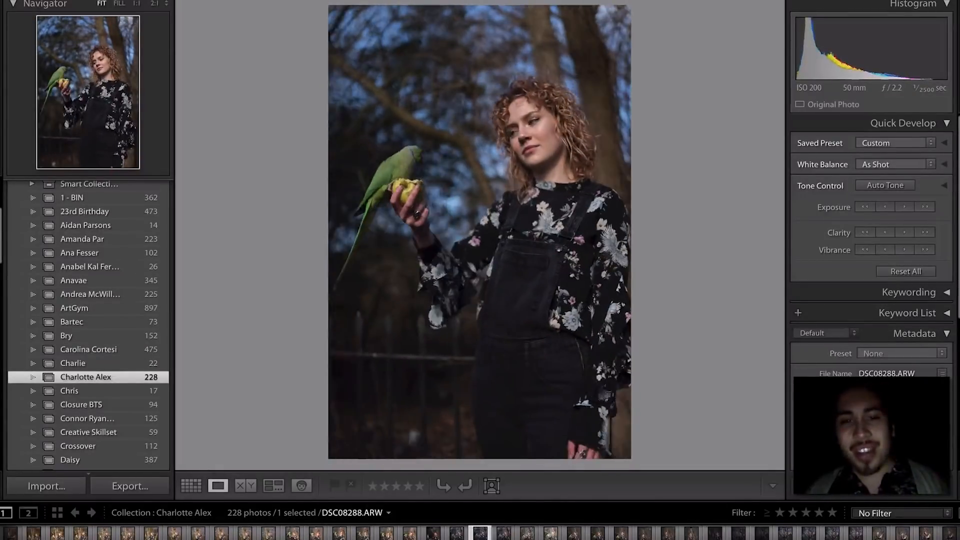
pyautogui.press('Left')
pyautogui.press('1')
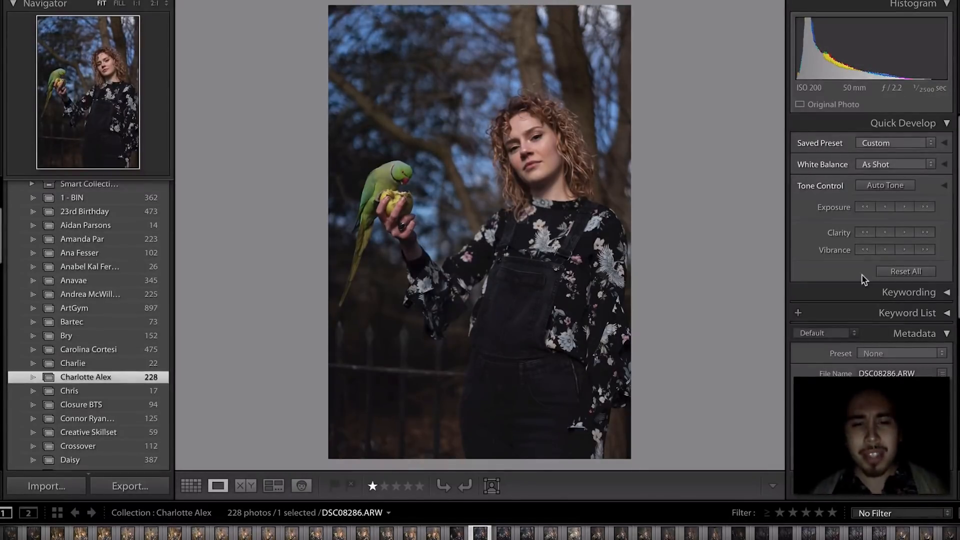
# - Rate DSC08289 one star and darken its exposure one step
pyautogui.press('Right')
pyautogui.press('Right')
pyautogui.press('Right')
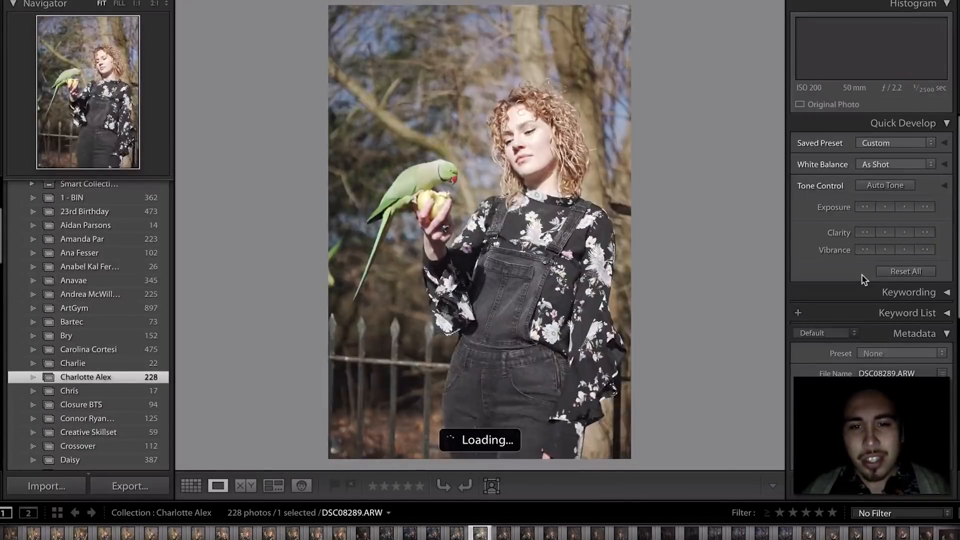
pyautogui.press('1')
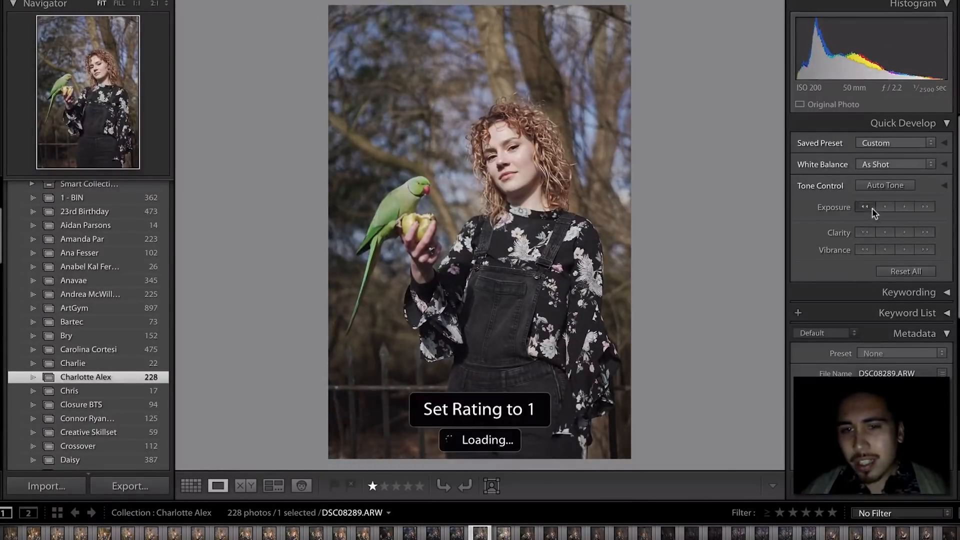
pyautogui.click(872, 208)
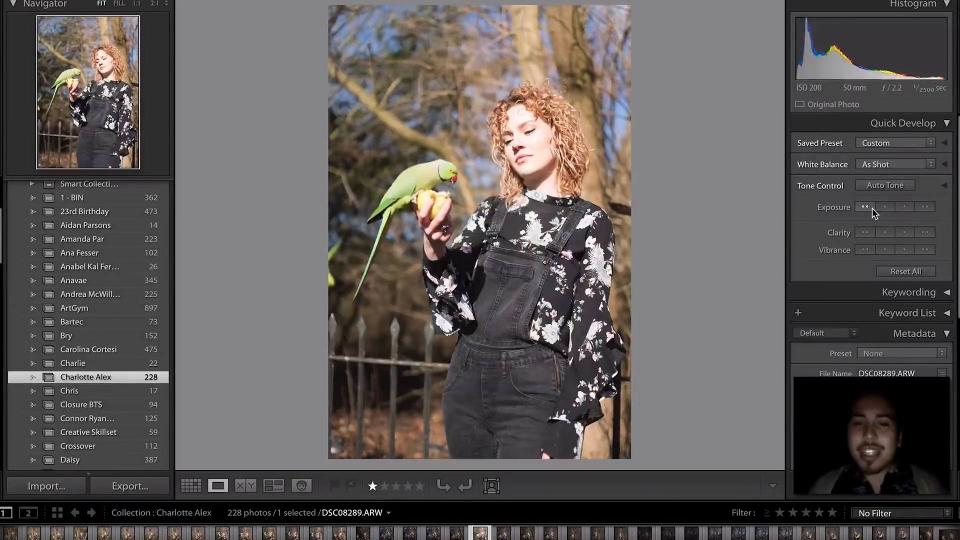
pyautogui.press('Right')
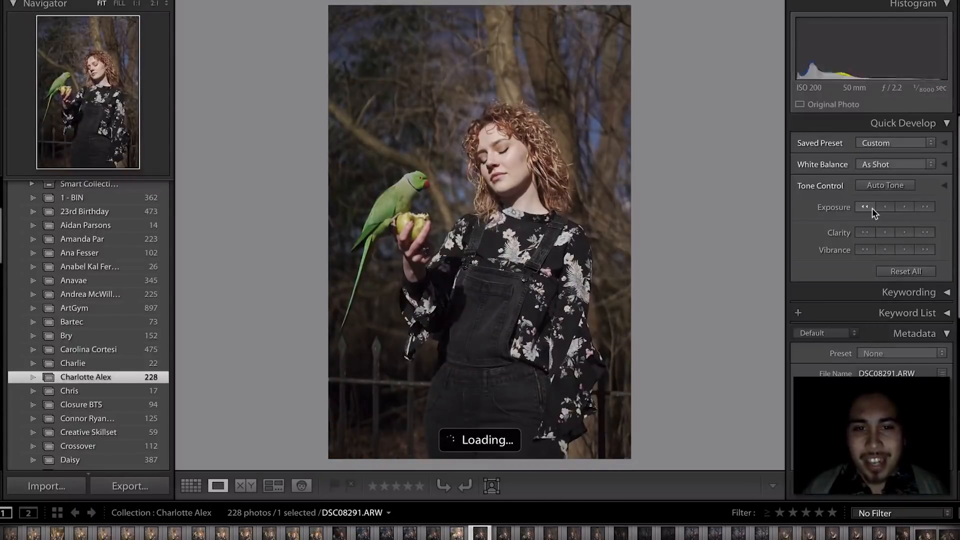
# - Check face and parrot focus at full size, then rate that photo one star
pyautogui.click(503, 165)
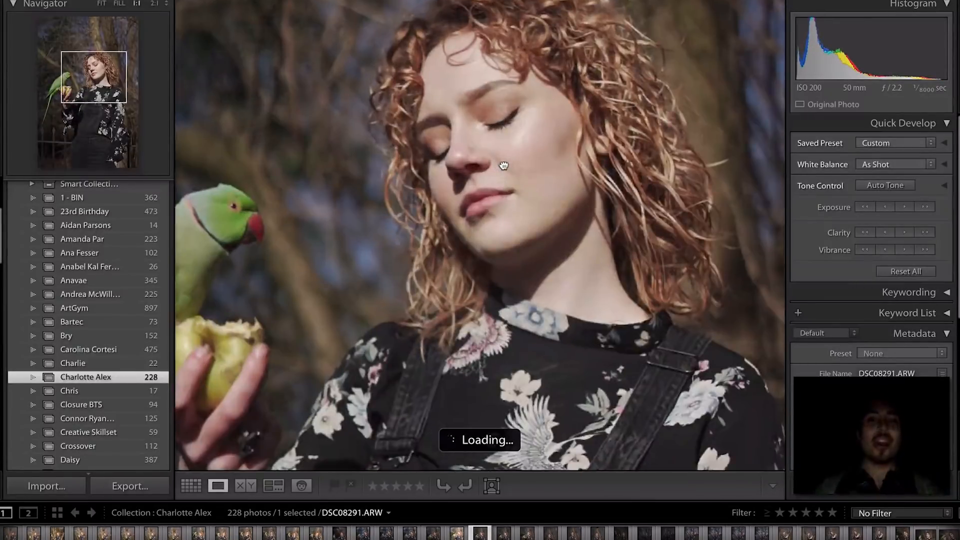
pyautogui.click(503, 166)
pyautogui.click(402, 199)
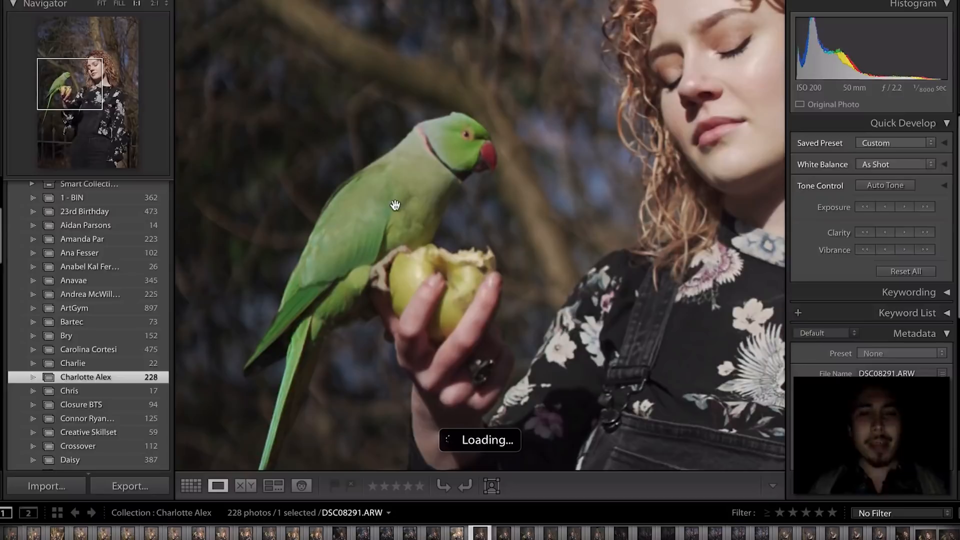
pyautogui.moveTo(426, 288); pyautogui.dragTo(451, 219)
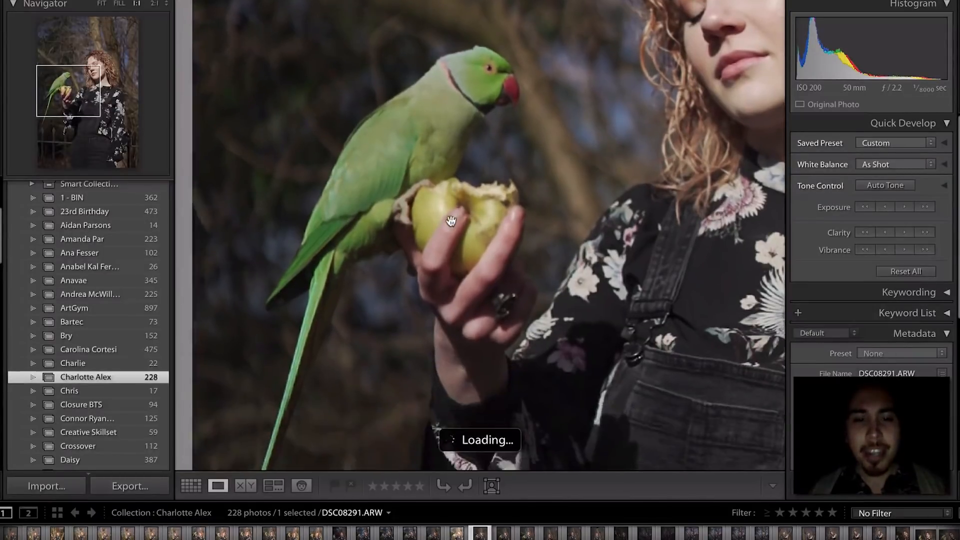
pyautogui.click(772, 180)
pyautogui.press('1')
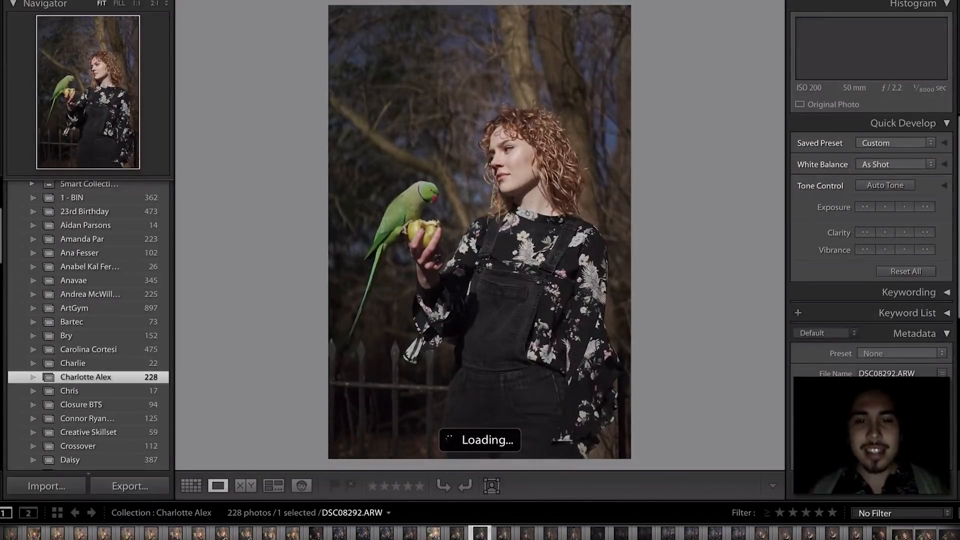
pyautogui.press('Right')
pyautogui.press('Right')
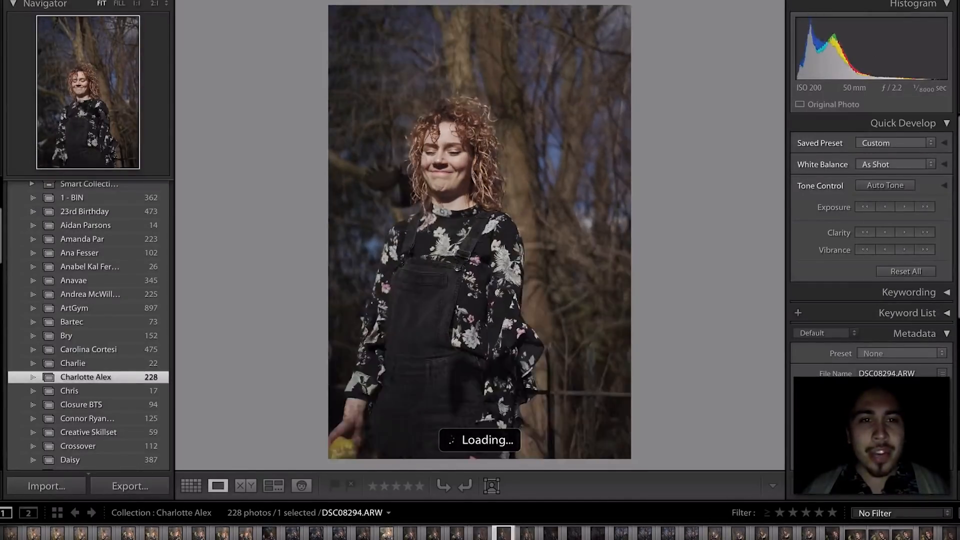
# - Zoom-check focus at 1:1 on the next photo and on DSC08295's face
pyautogui.click(389, 19)
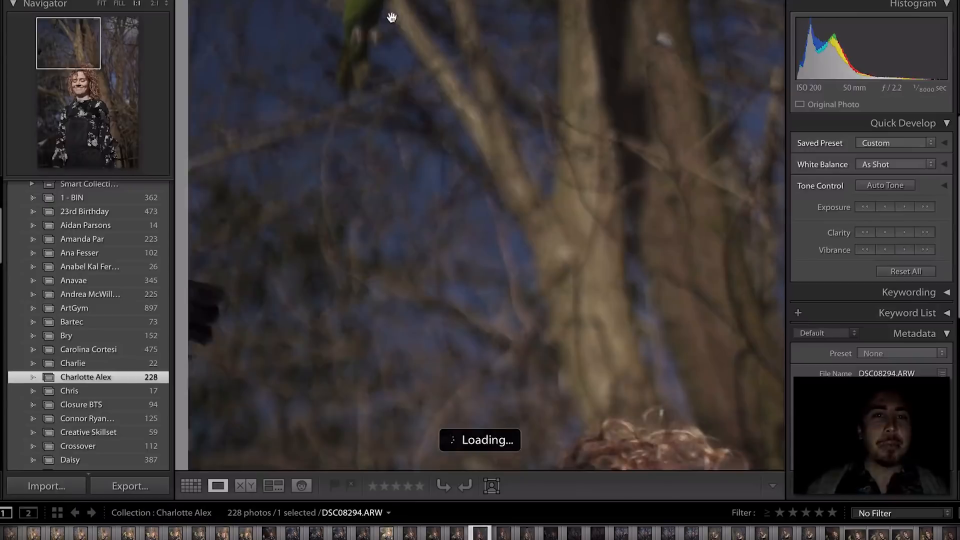
pyautogui.click(381, 96)
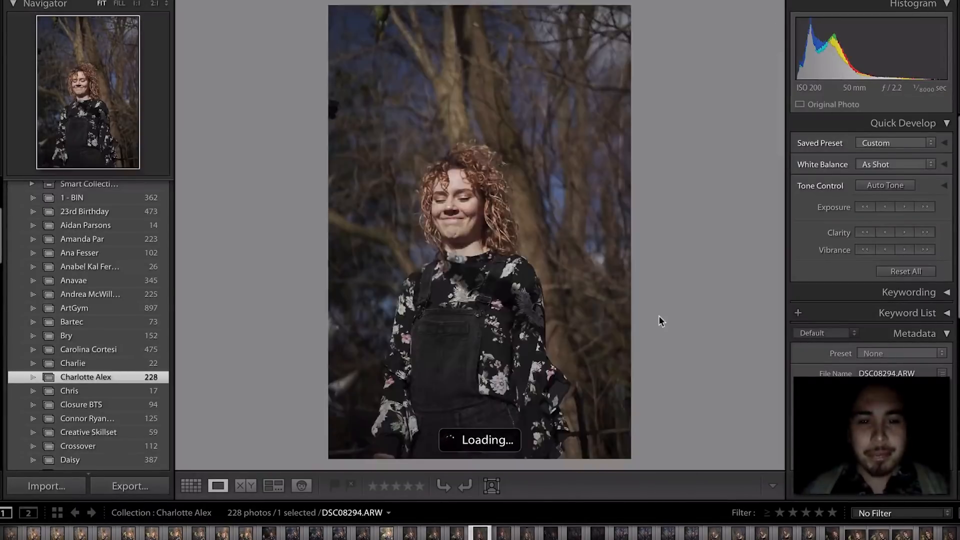
pyautogui.press('Right')
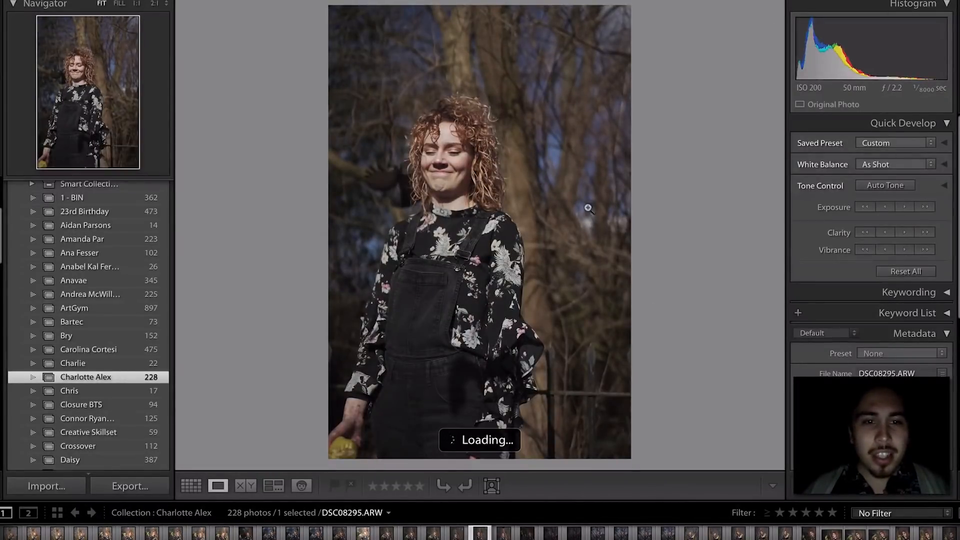
pyautogui.click(390, 177)
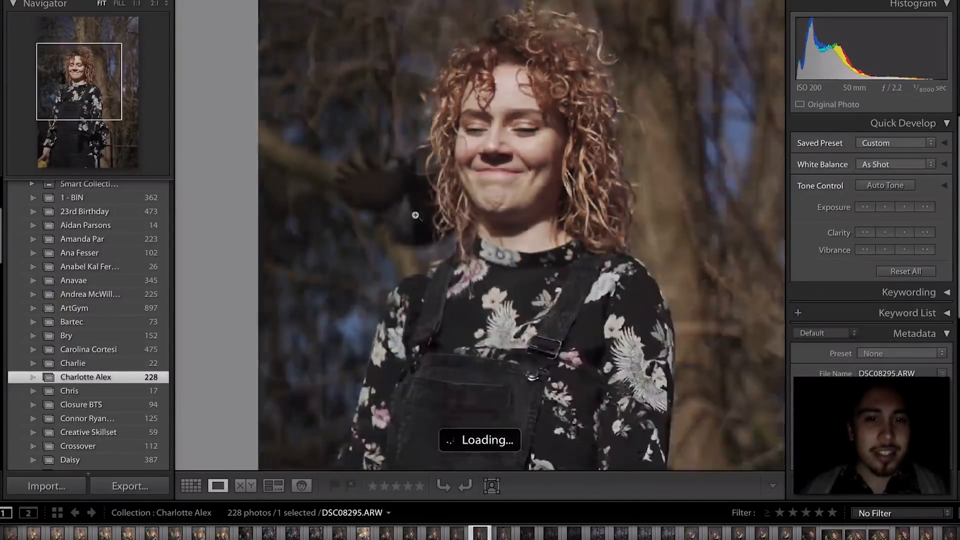
pyautogui.click(418, 214)
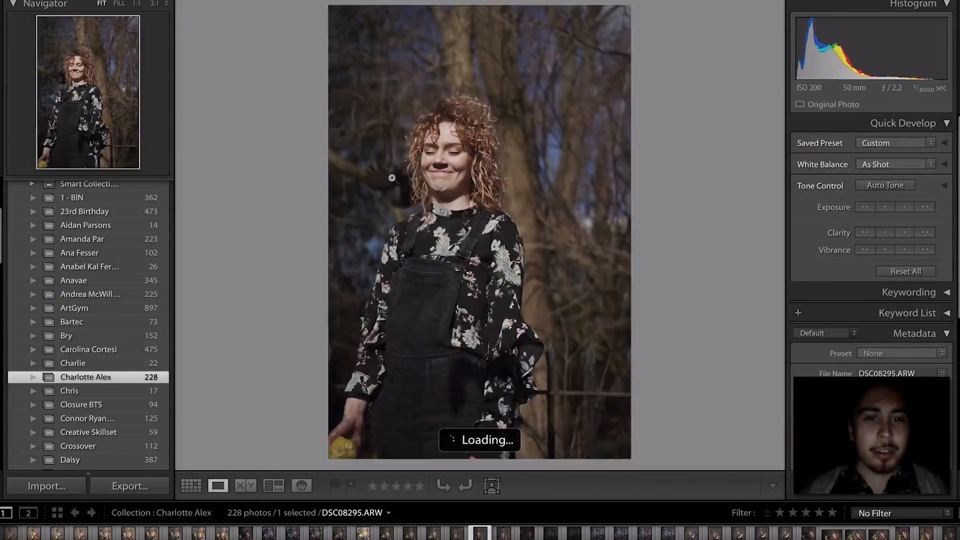
pyautogui.click(393, 179)
pyautogui.click(401, 180)
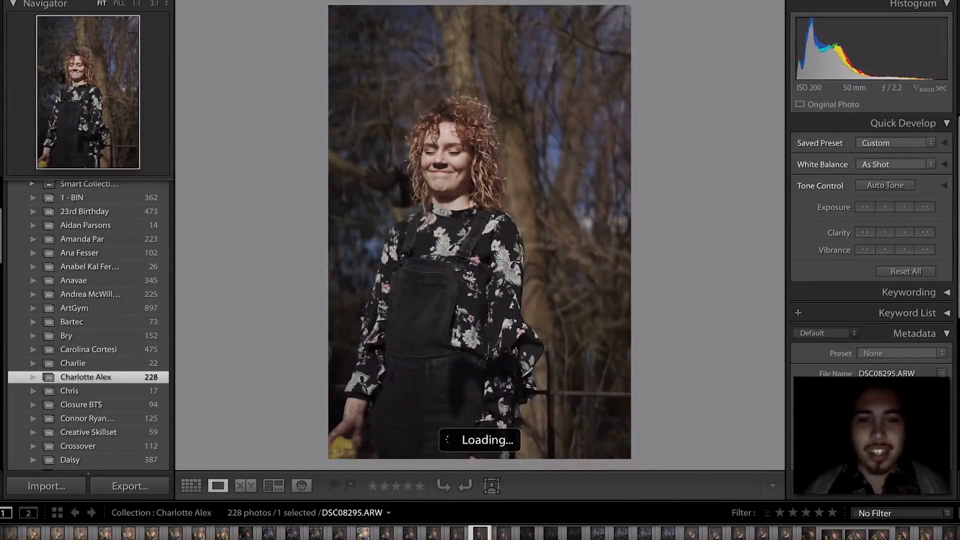
# - Check DSC08296's focus at 1:1 and advance to DSC08297
pyautogui.press('Right')
pyautogui.click(466, 14)
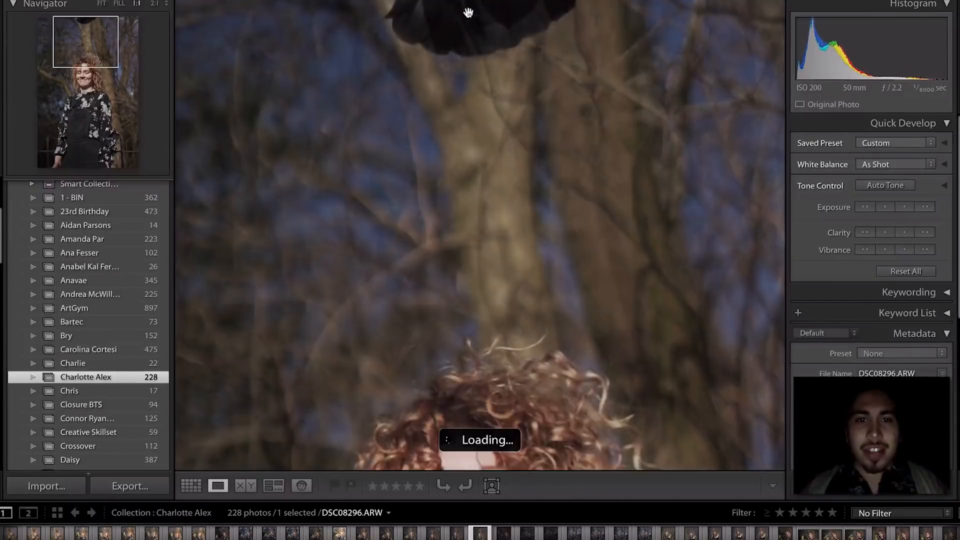
pyautogui.click(551, 286)
pyautogui.press('Right')
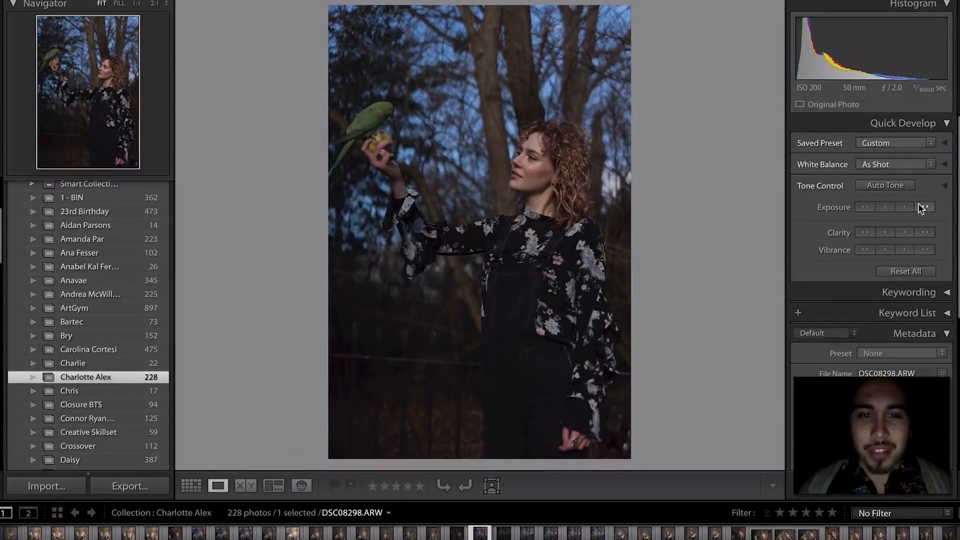
# - Rate DSC08298 one star and check the parrot's focus on DSC08300 at 1:1
pyautogui.press('1')
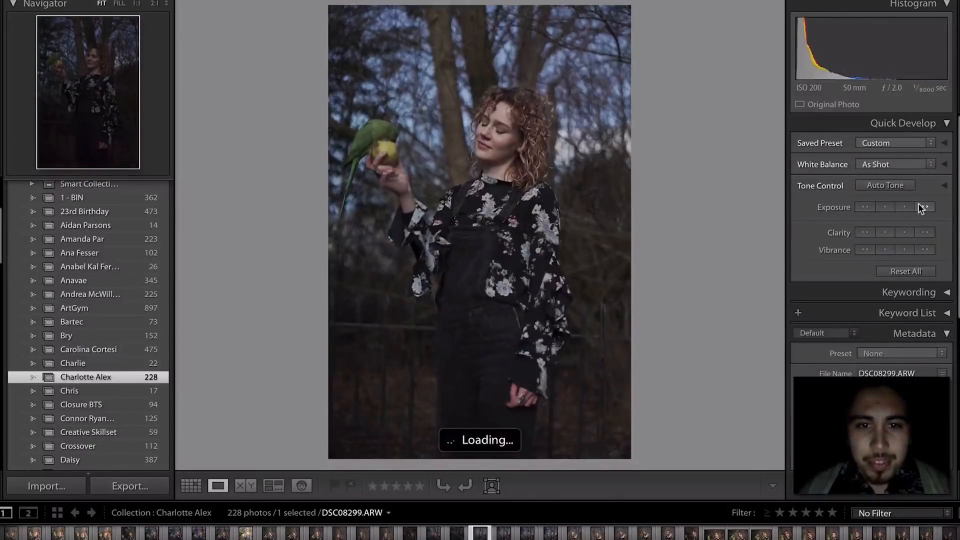
pyautogui.press('Right')
pyautogui.press('Right')
pyautogui.press('Right')
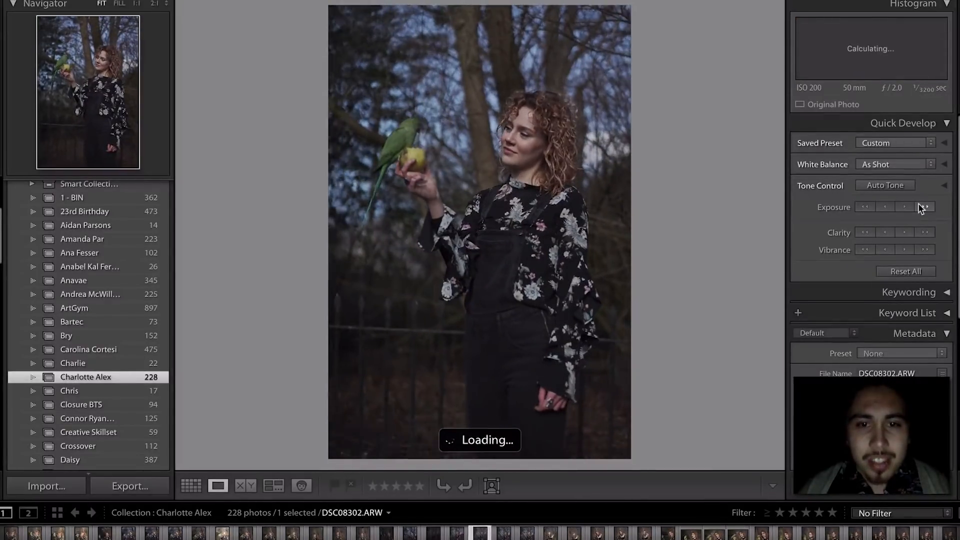
pyautogui.press('Left')
pyautogui.press('Left')
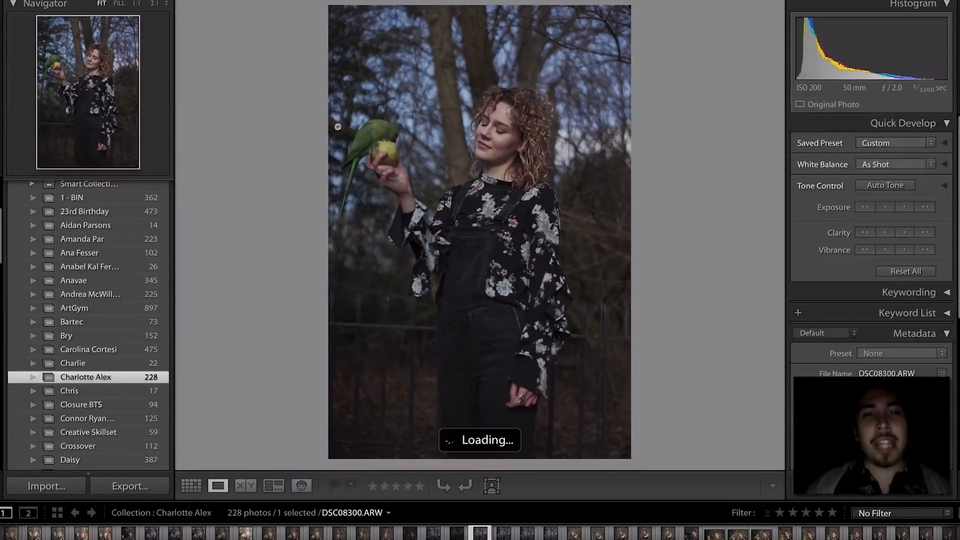
pyautogui.click(371, 126)
pyautogui.click(372, 128)
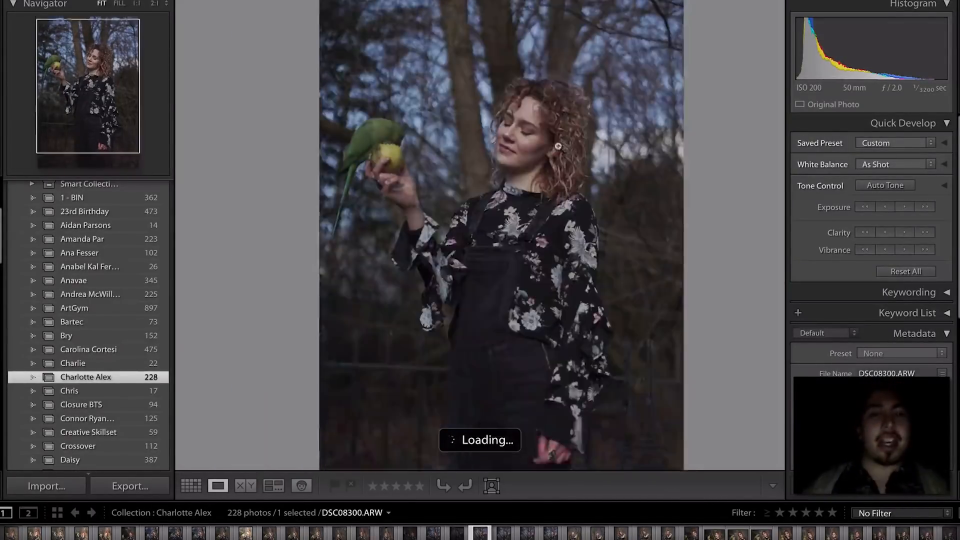
pyautogui.press('Right')
pyautogui.press('Right')
pyautogui.press('Right')
pyautogui.press('Right')
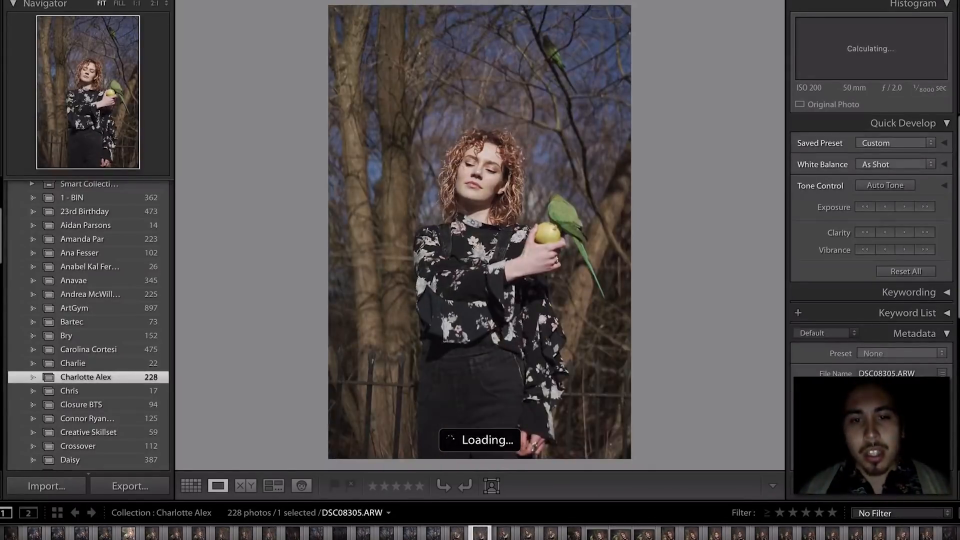
# - Look ahead to DSC08309, return to DSC08308, and check the hand and apple at 1:1
pyautogui.press('Right')
pyautogui.press('Right')
pyautogui.press('Right')
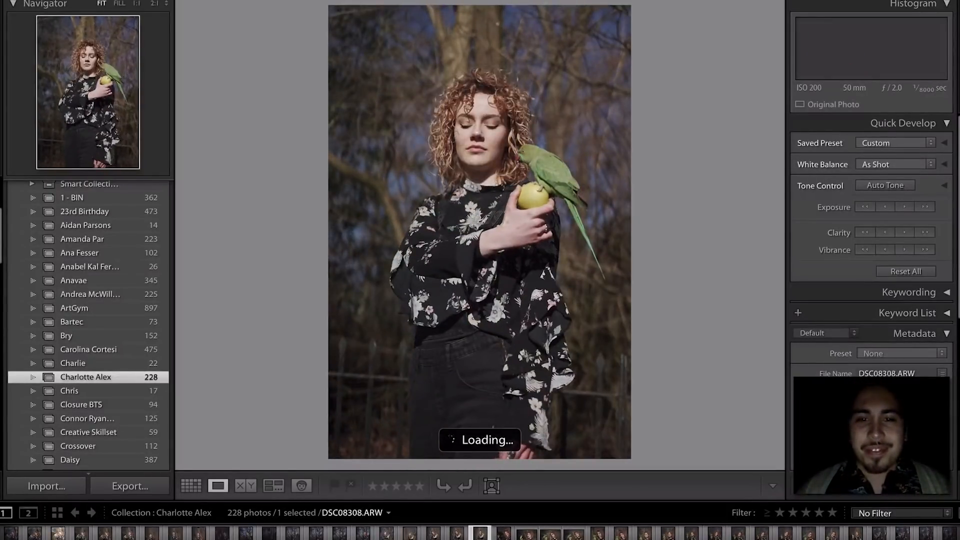
pyautogui.press('Right')
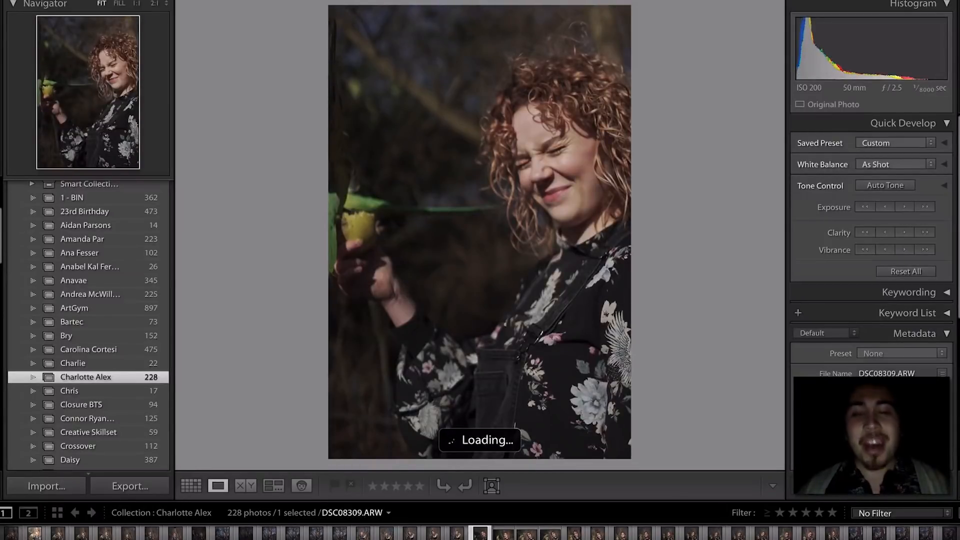
pyautogui.press('Left')
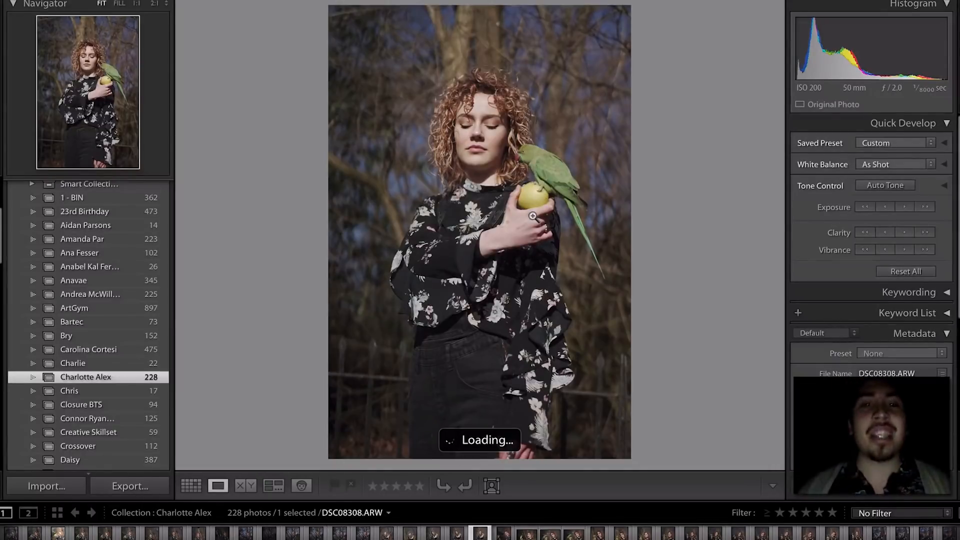
pyautogui.click(529, 205)
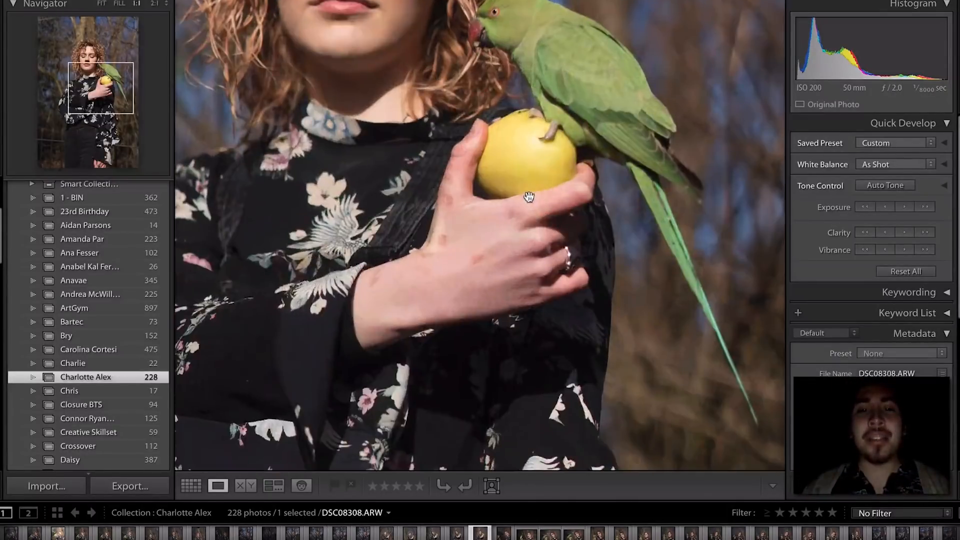
pyautogui.click(518, 166)
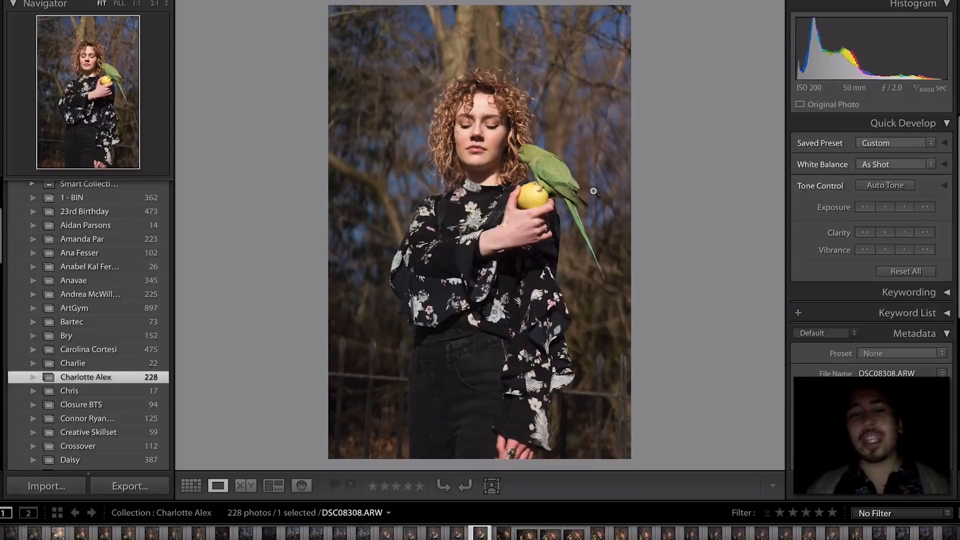
# - Step through DSC08310–DSC08317 and check her face's focus at 1:1
pyautogui.press('Right')
pyautogui.press('Right')
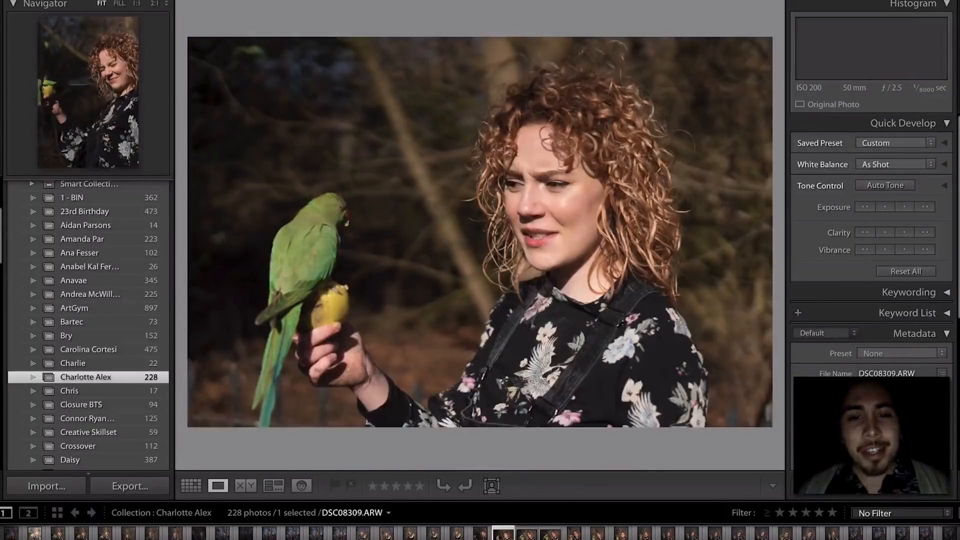
pyautogui.press('Right')
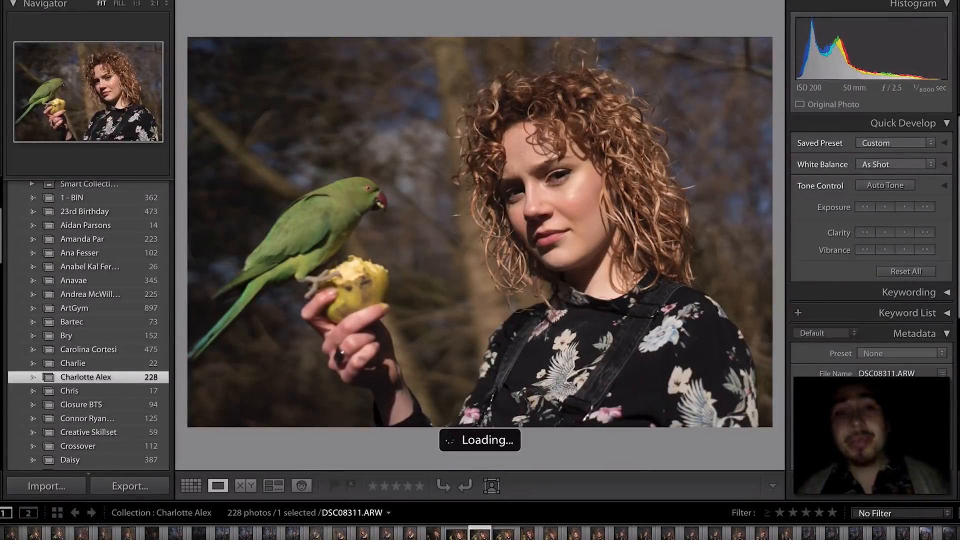
pyautogui.press('Right')
pyautogui.press('Right')
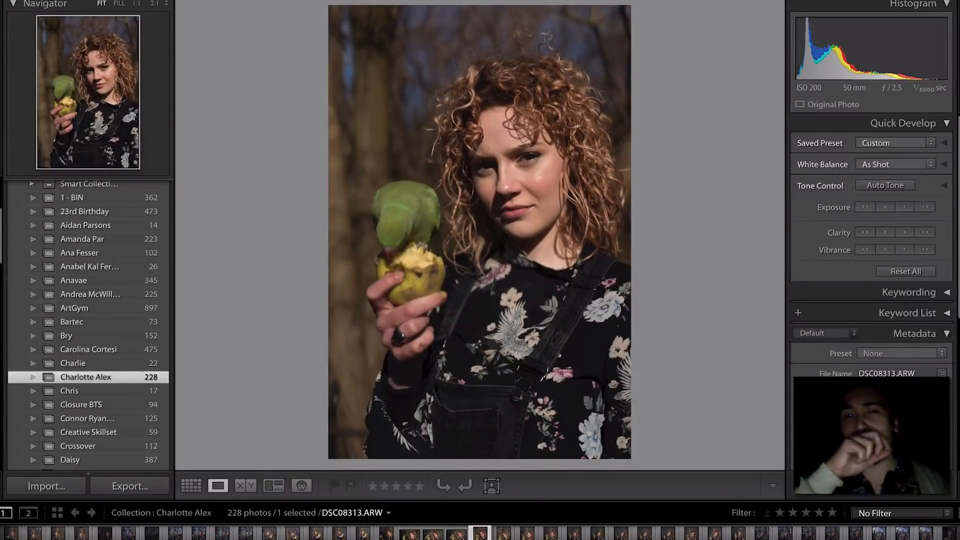
pyautogui.press('Right')
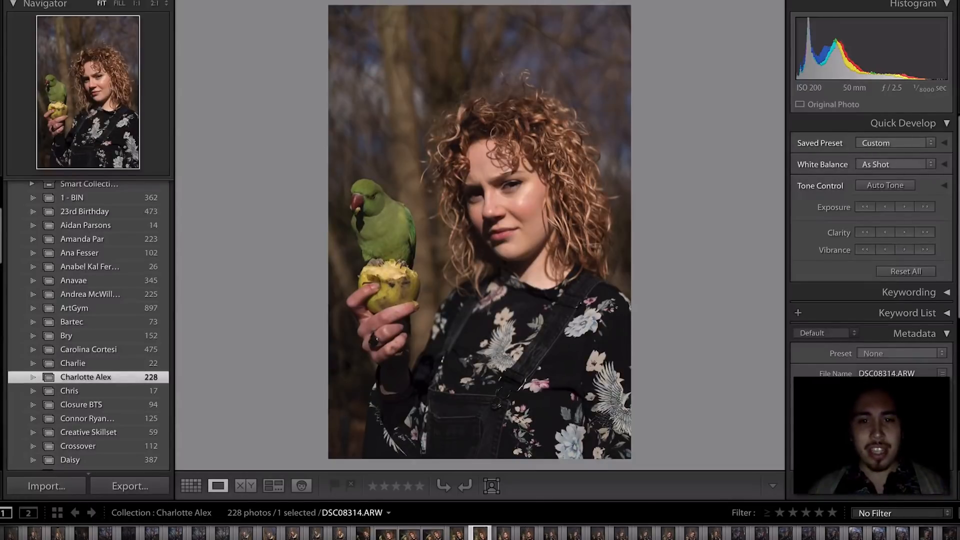
pyautogui.press('Right')
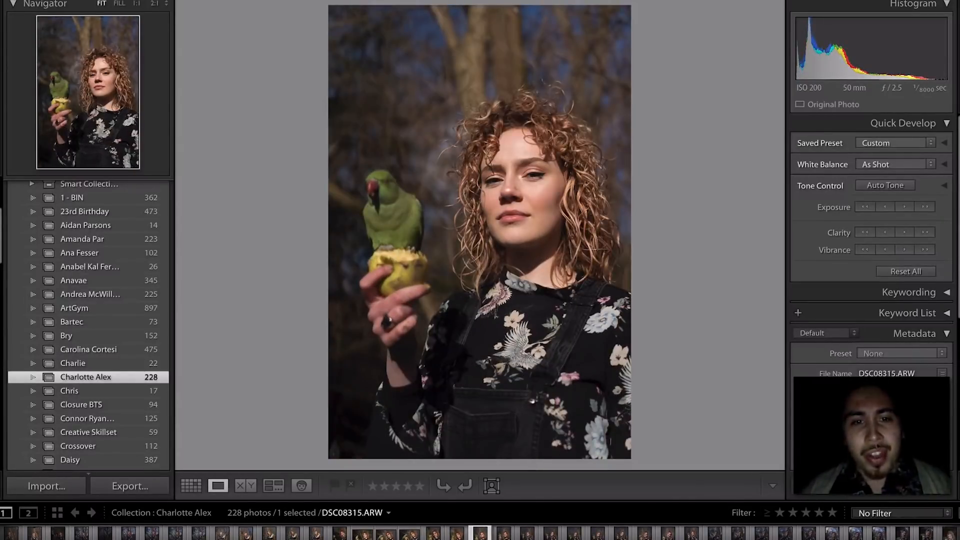
pyautogui.press('Right')
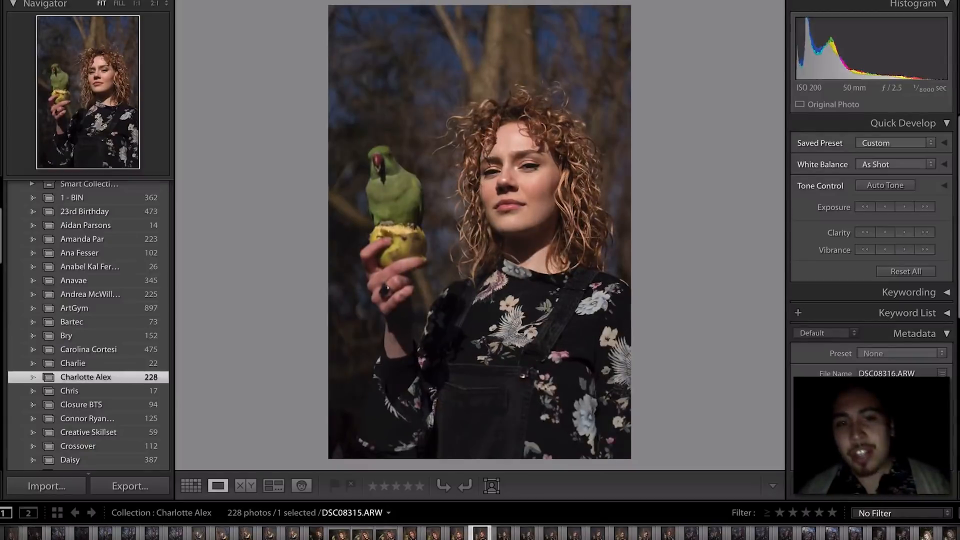
pyautogui.press('Right')
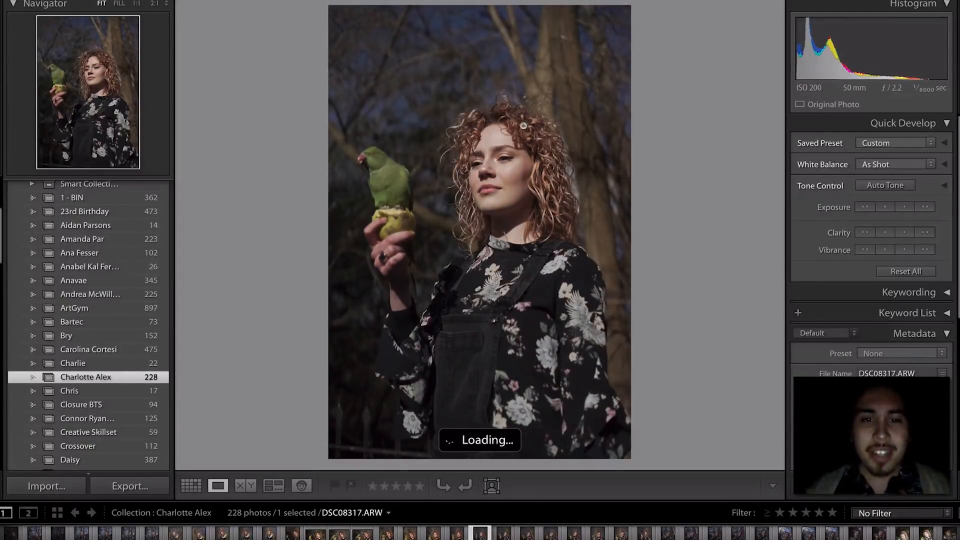
pyautogui.click(493, 179)
pyautogui.click(592, 186)
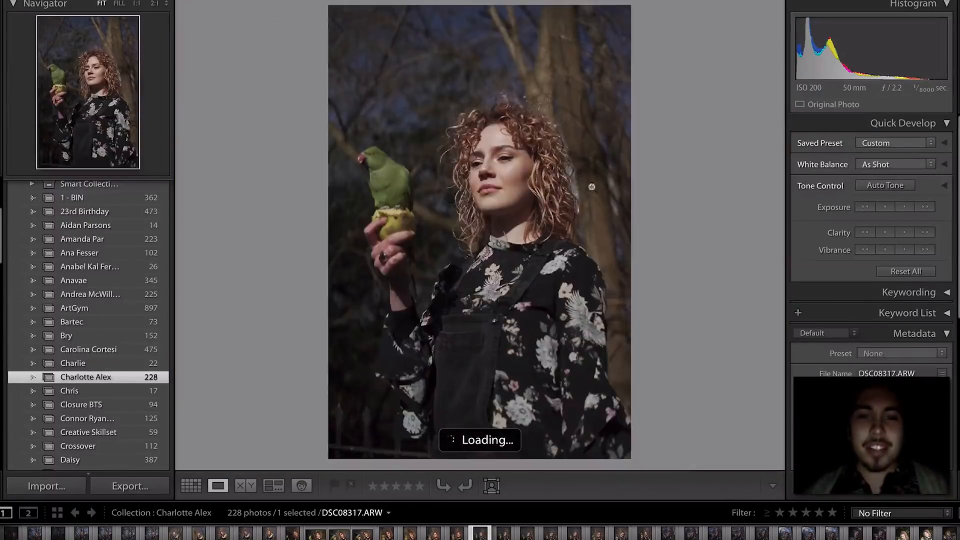
# - Rate DSC08317 and DSC08320 one star each
pyautogui.press('Left')
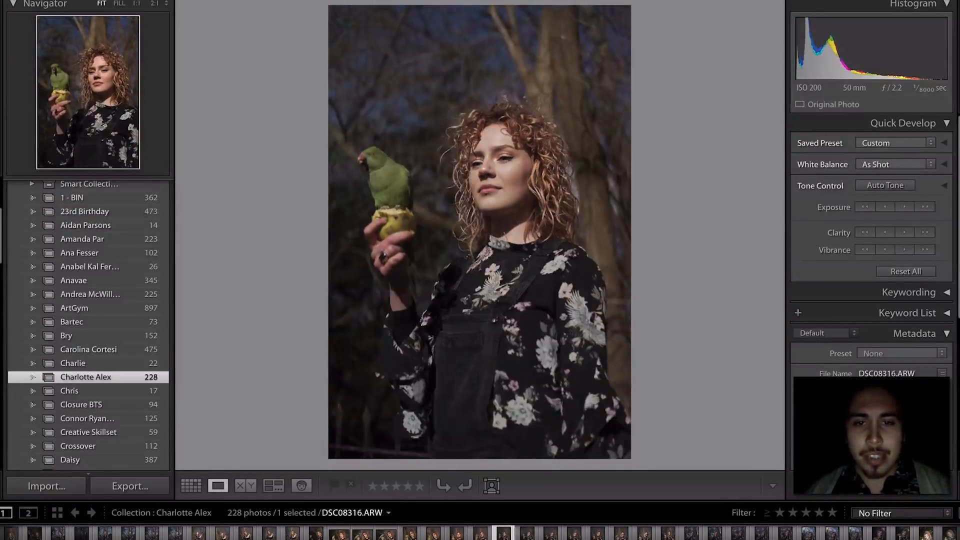
pyautogui.press('Right')
pyautogui.press('1')
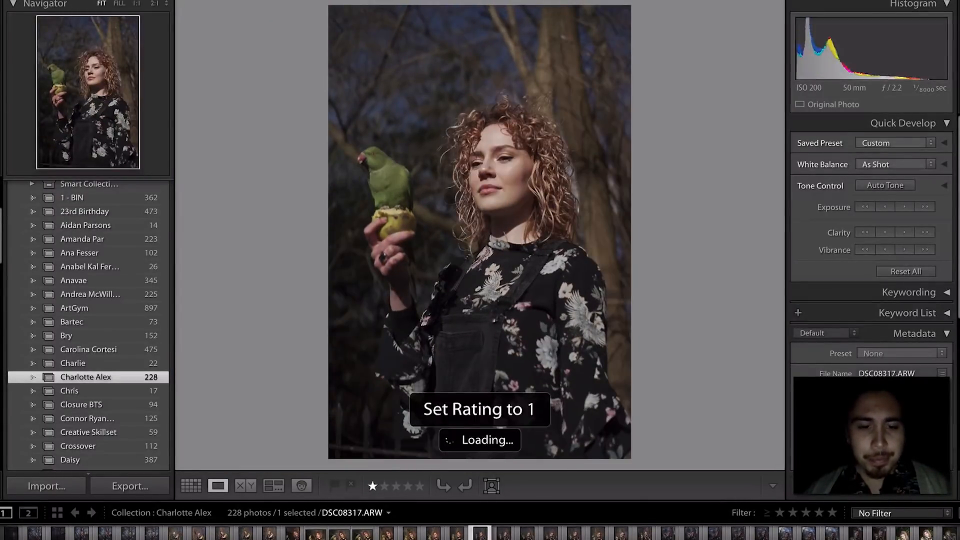
pyautogui.press('Right')
pyautogui.press('Right')
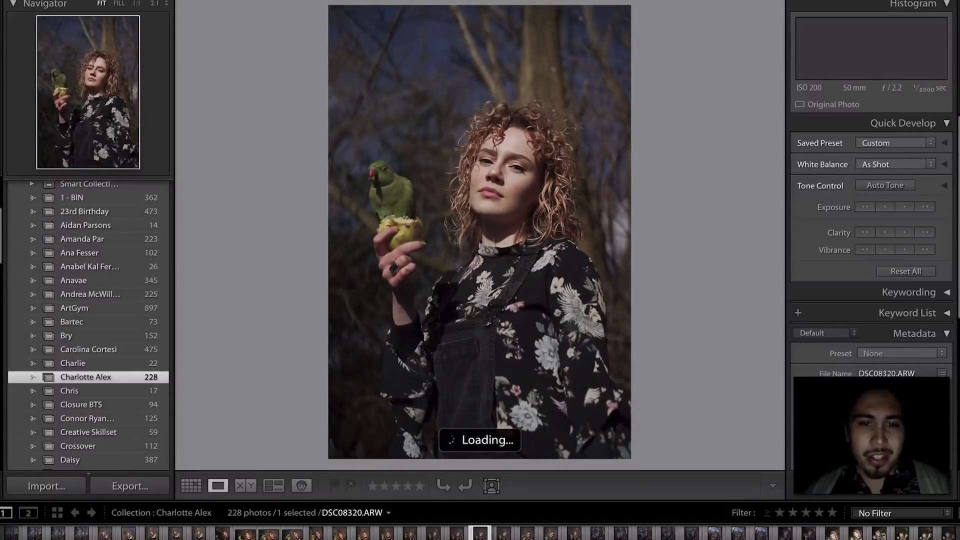
pyautogui.press('1')
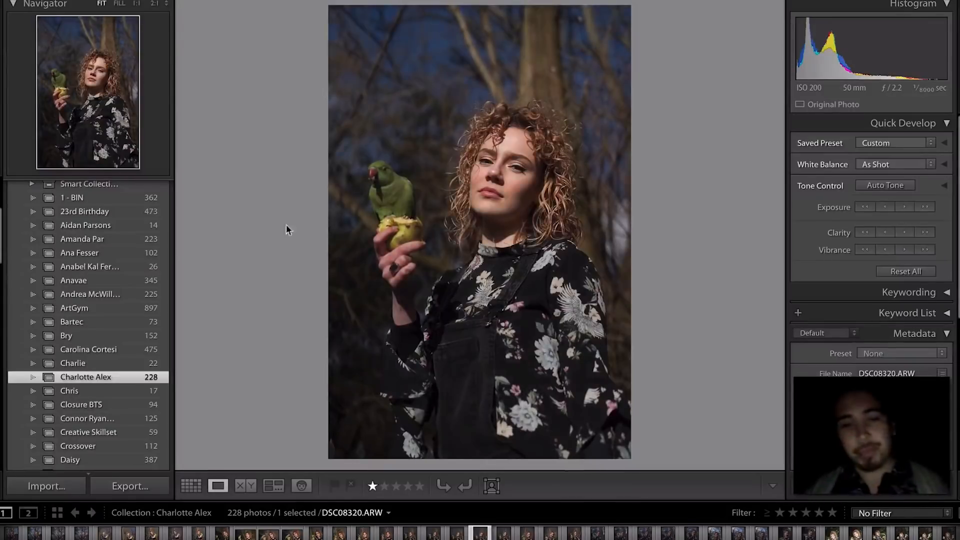
# - Check the parrot's focus up close and rate DSC08321 one star
pyautogui.click(393, 190)
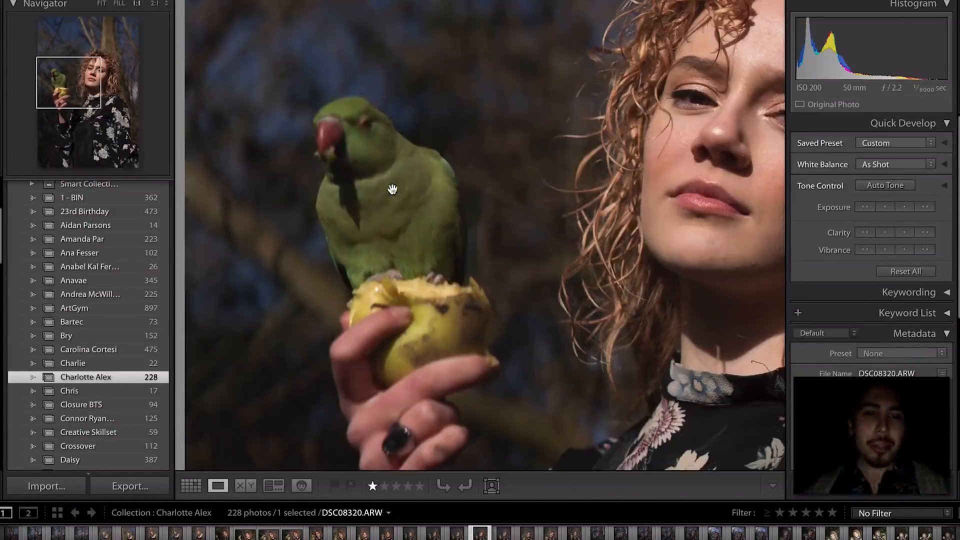
pyautogui.moveTo(377, 159); pyautogui.dragTo(402, 154)
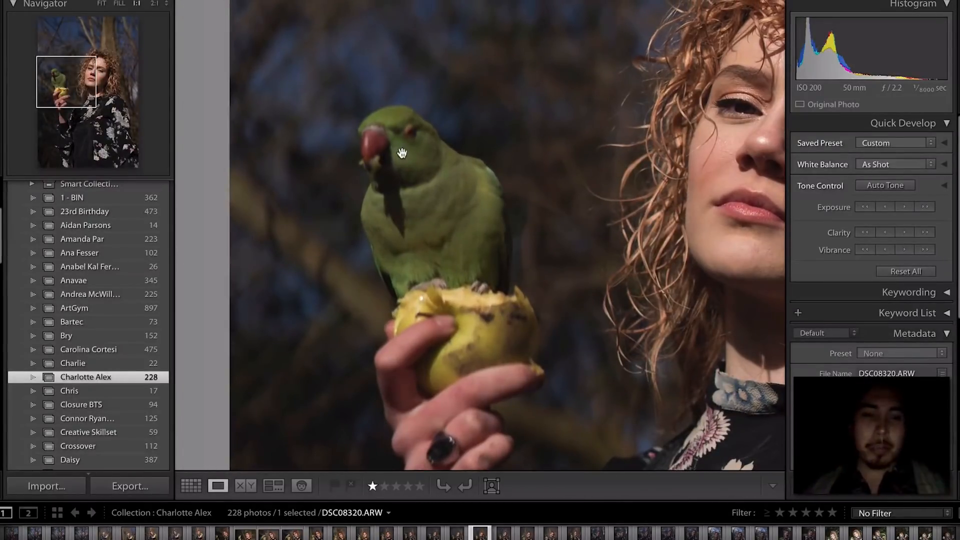
pyautogui.click(414, 218)
pyautogui.click(374, 203)
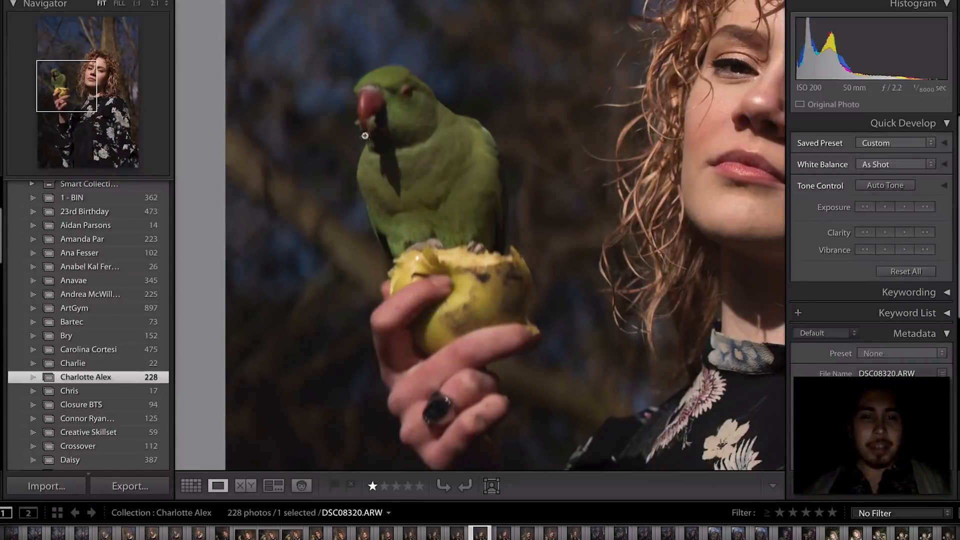
pyautogui.click(368, 133)
pyautogui.press('Right')
pyautogui.press('Right')
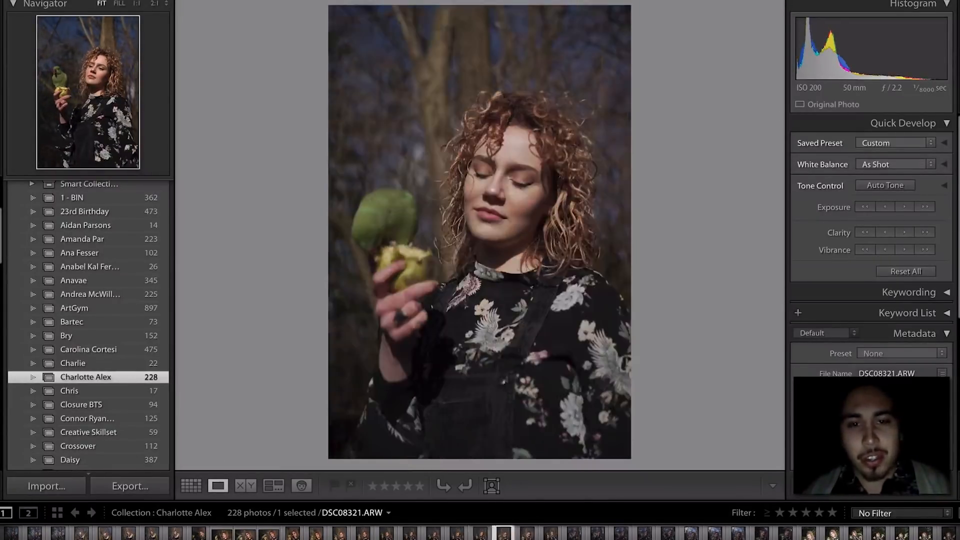
pyautogui.press('Left')
pyautogui.press('1')
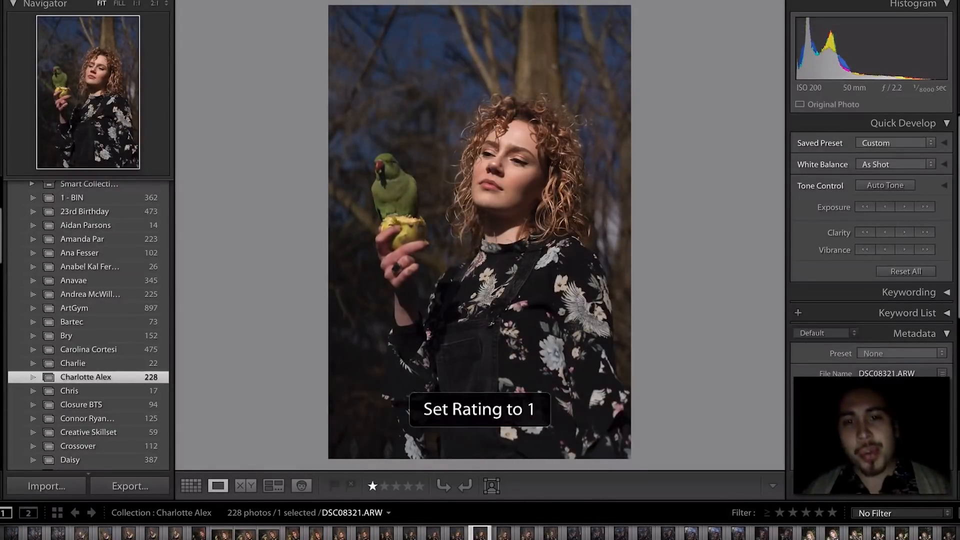
# - Rate DSC08326 one star and verify the parrot's sharpness at 1:1
pyautogui.press('Right')
pyautogui.press('Right')
pyautogui.press('Right')
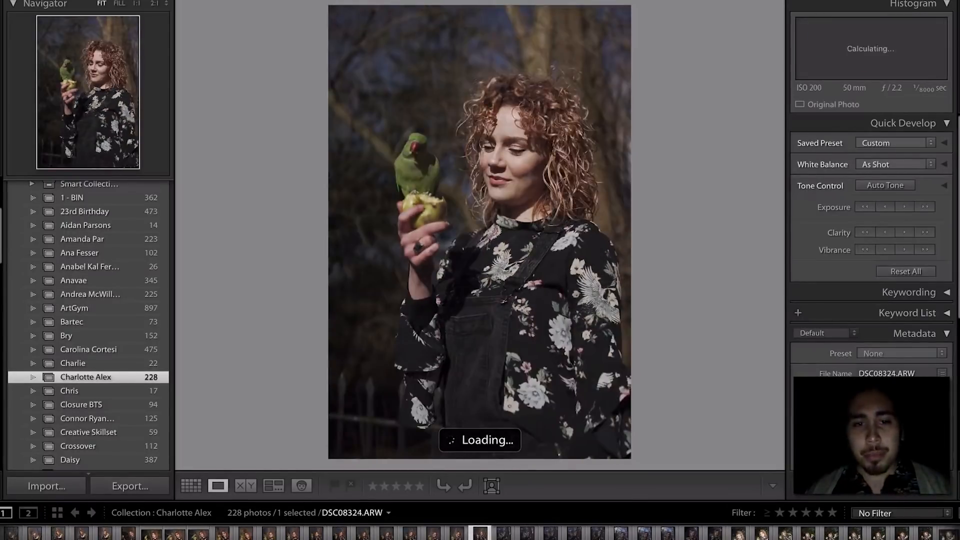
pyautogui.press('Right')
pyautogui.press('Right')
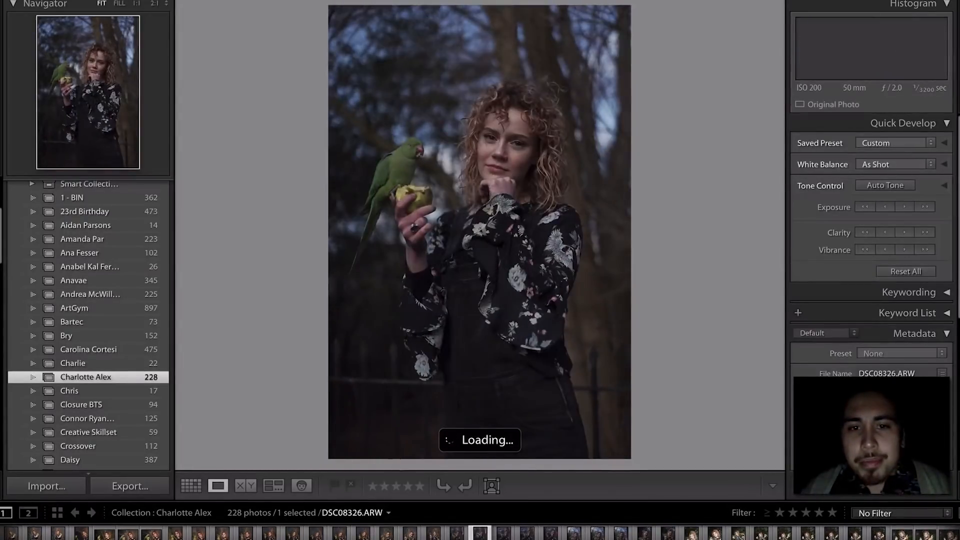
pyautogui.press('Right')
pyautogui.press('Left')
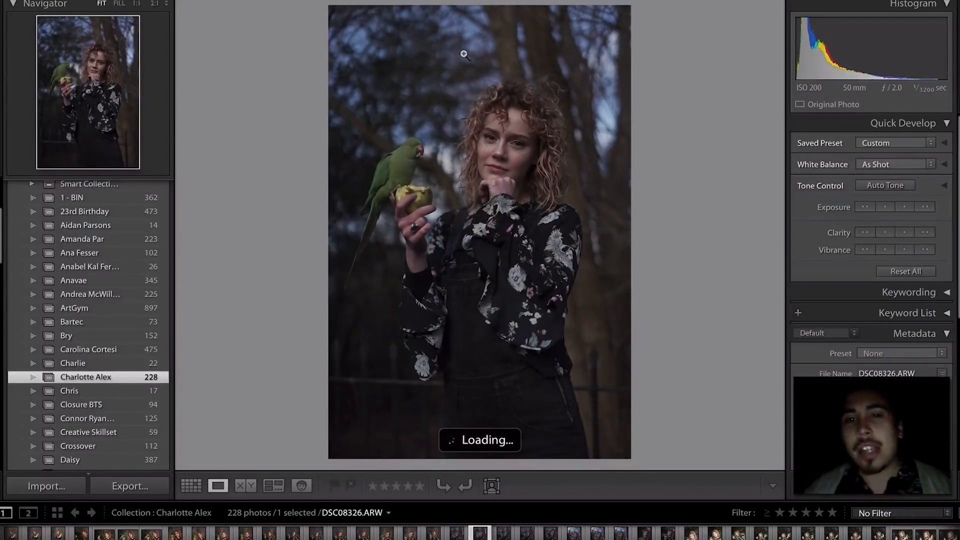
pyautogui.press('1')
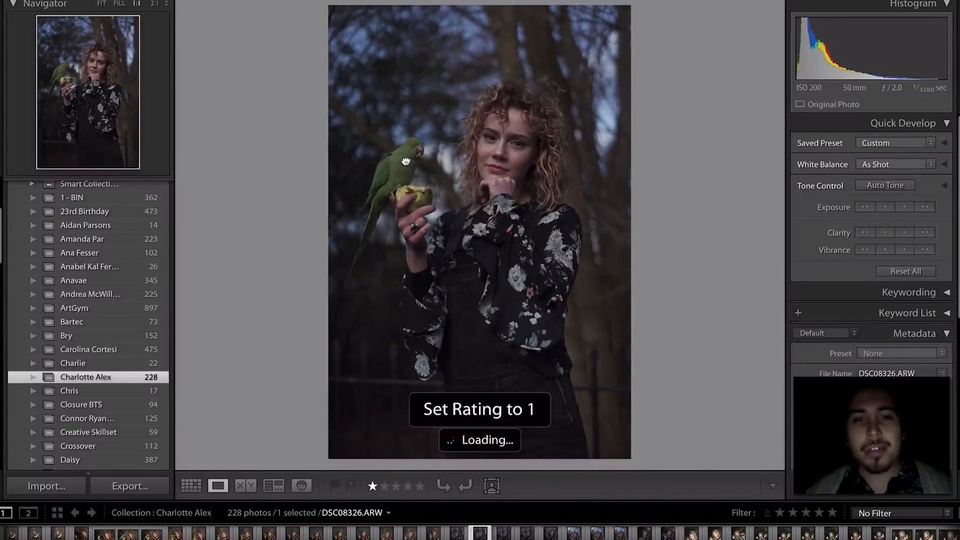
pyautogui.click(406, 162)
pyautogui.click(411, 159)
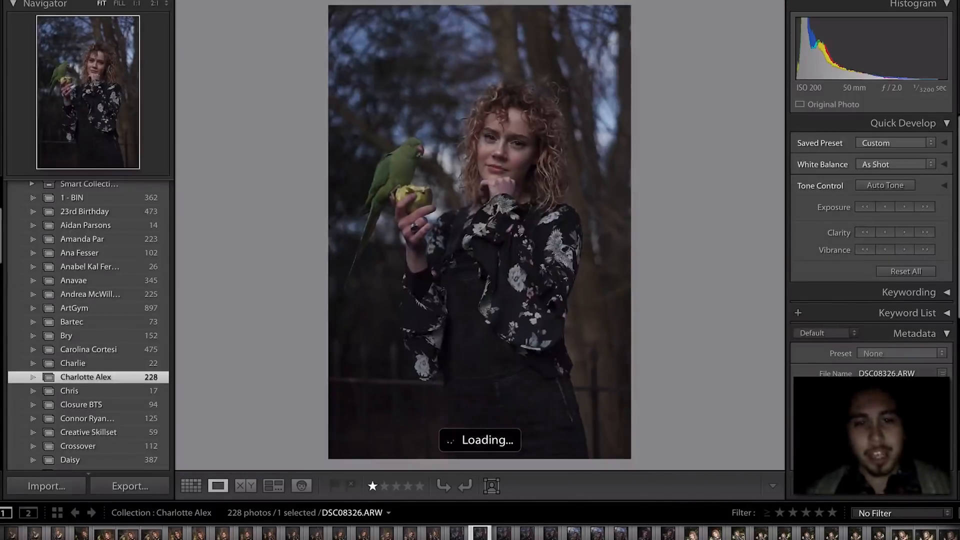
# - Advance through DSC08328–DSC08331 and rate DSC08333 one star
pyautogui.press('Right')
pyautogui.press('Right')
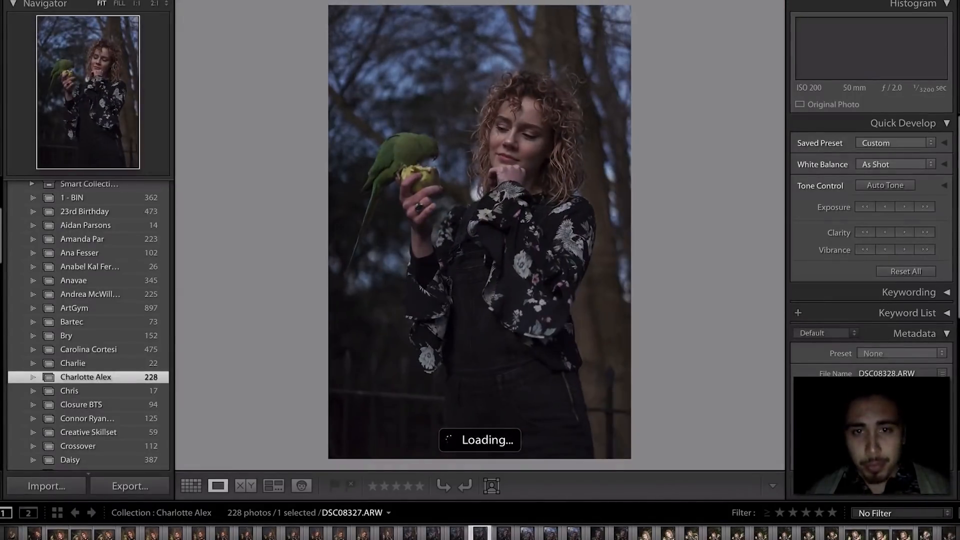
pyautogui.press('Right')
pyautogui.press('Right')
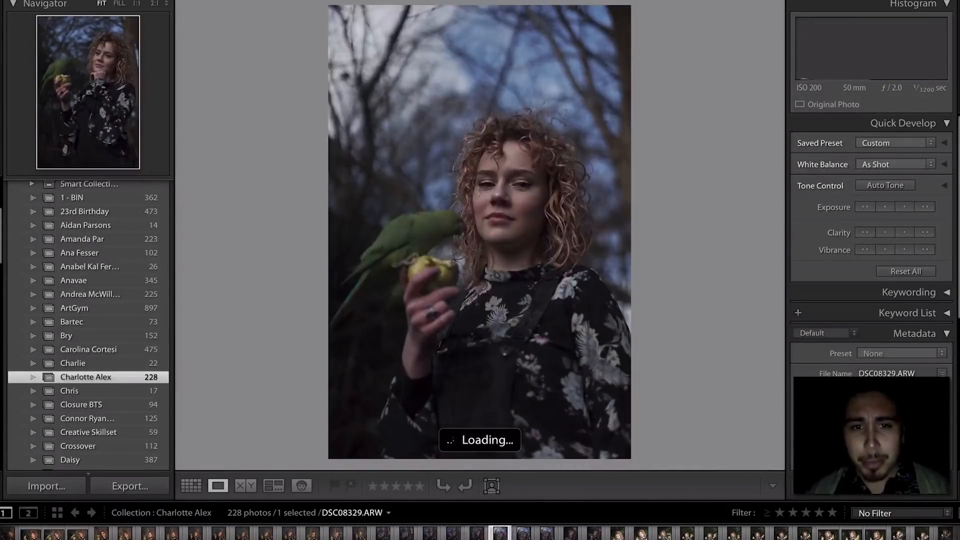
pyautogui.press('Right')
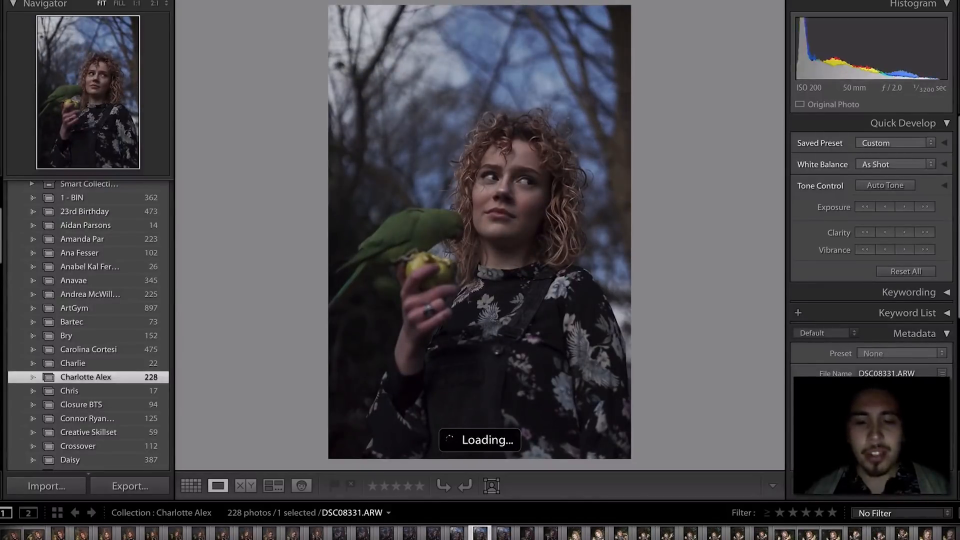
pyautogui.press('Right')
pyautogui.press('Right')
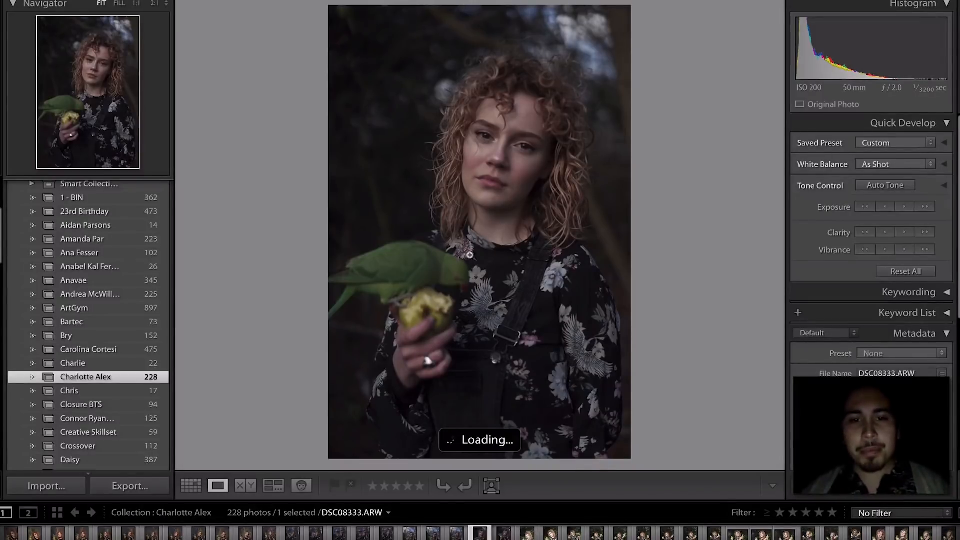
pyautogui.press('Right')
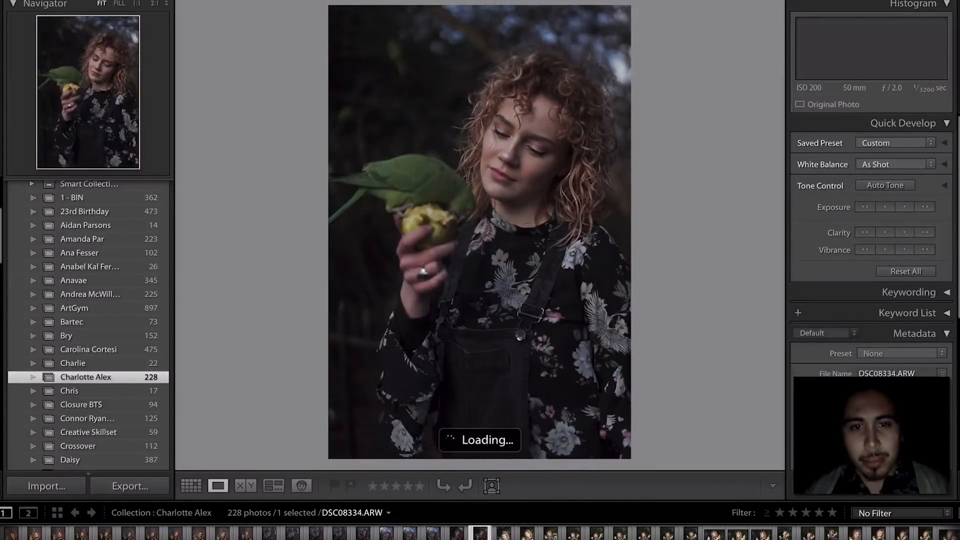
pyautogui.press('Left')
pyautogui.press('1')
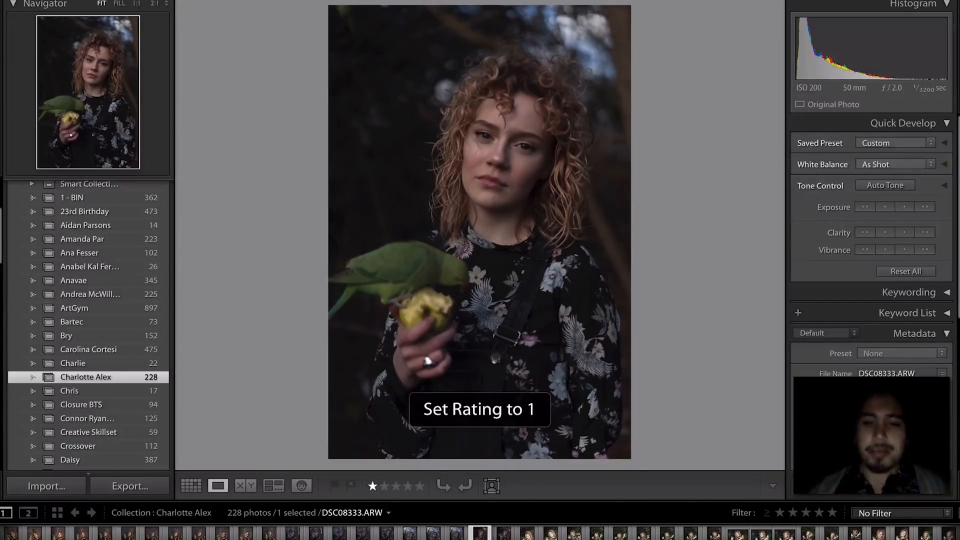
pyautogui.press('Right')
pyautogui.press('Right')
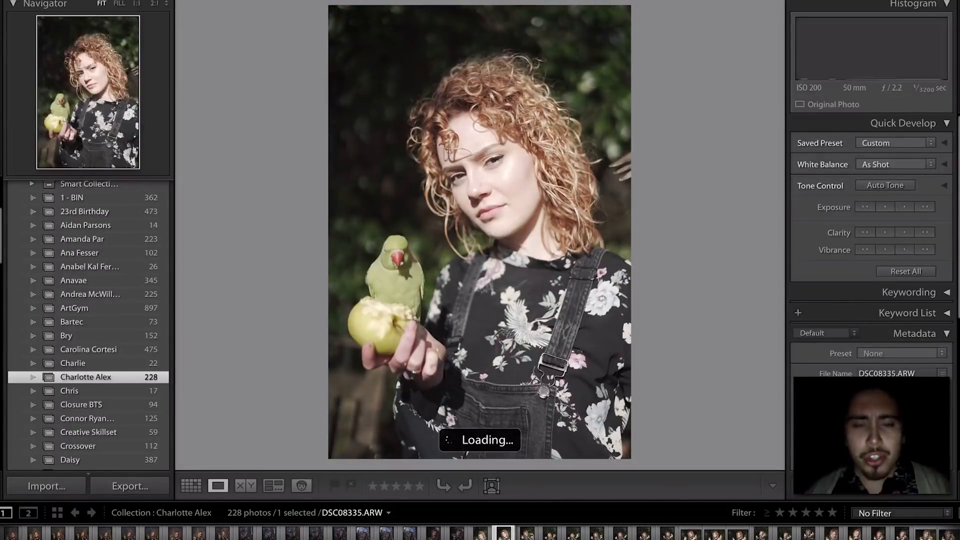
# - Browse from DSC08337 to the landscape photo DSC08344 and lower its exposure
pyautogui.press('Right')
pyautogui.press('Right')
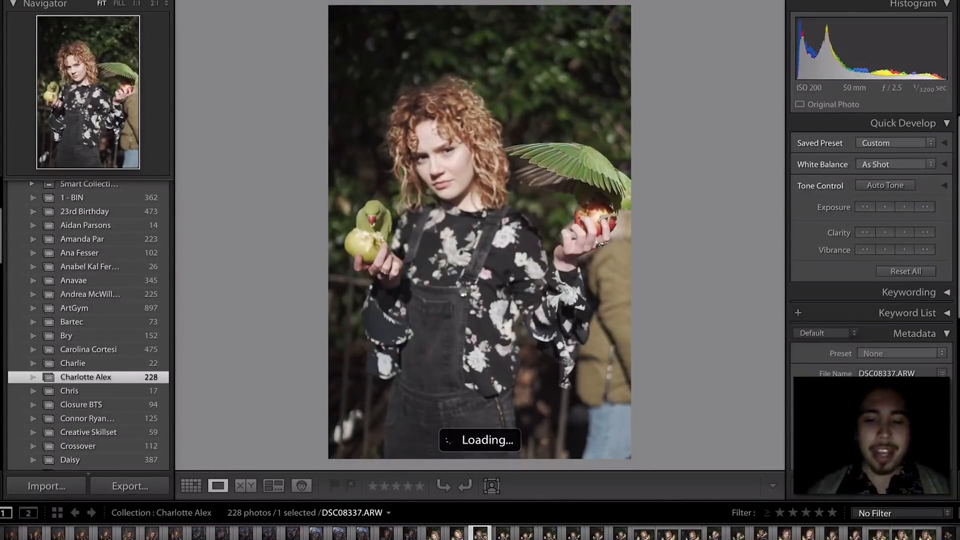
pyautogui.press('Right')
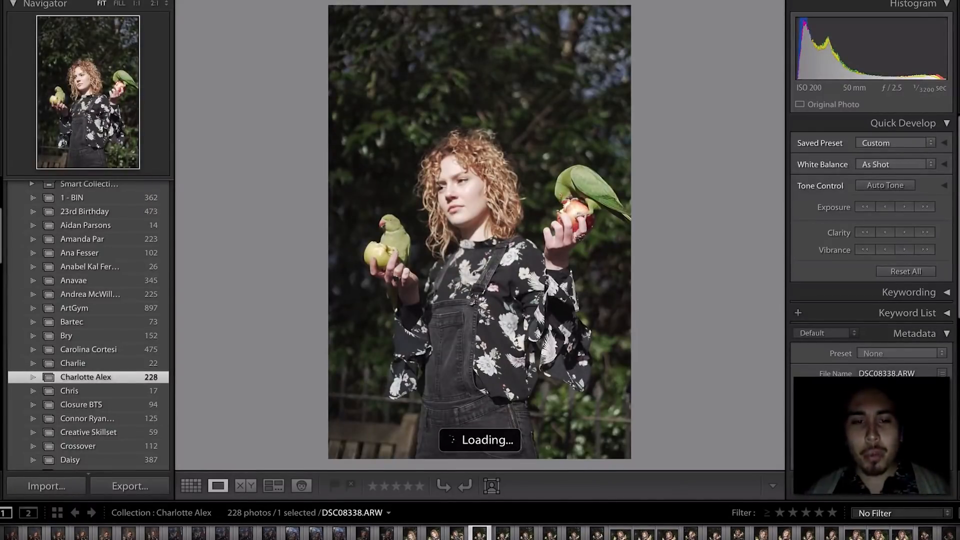
pyautogui.press('Left')
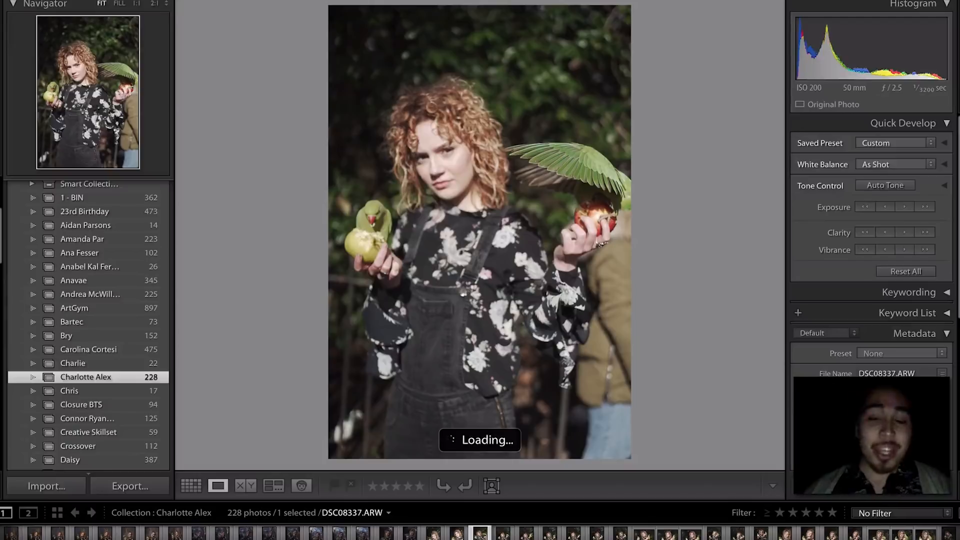
pyautogui.press('Right')
pyautogui.press('Right')
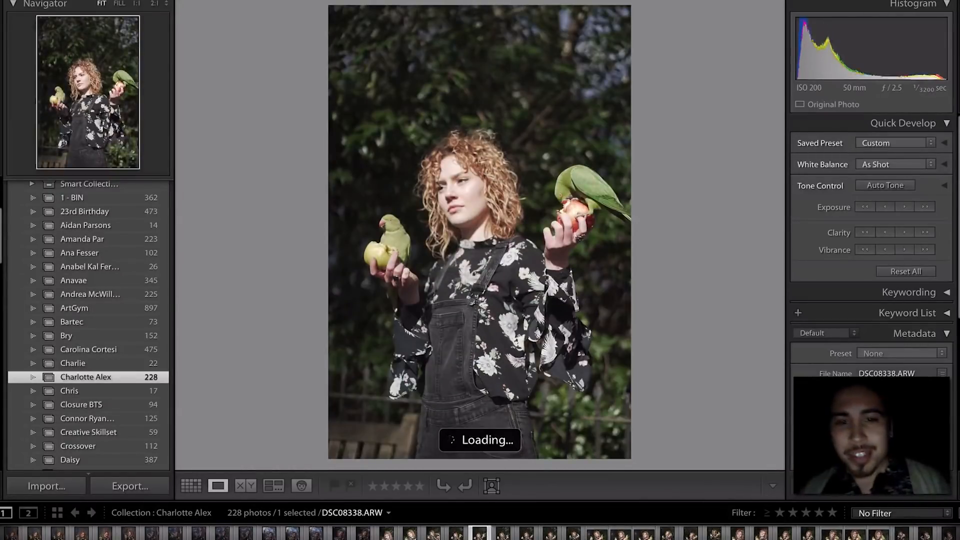
pyautogui.press('Right')
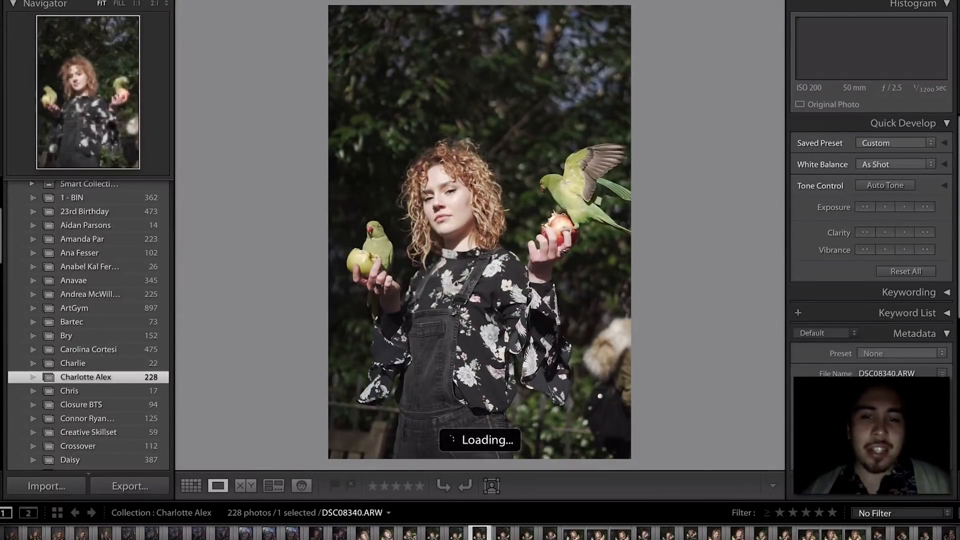
pyautogui.press('Right')
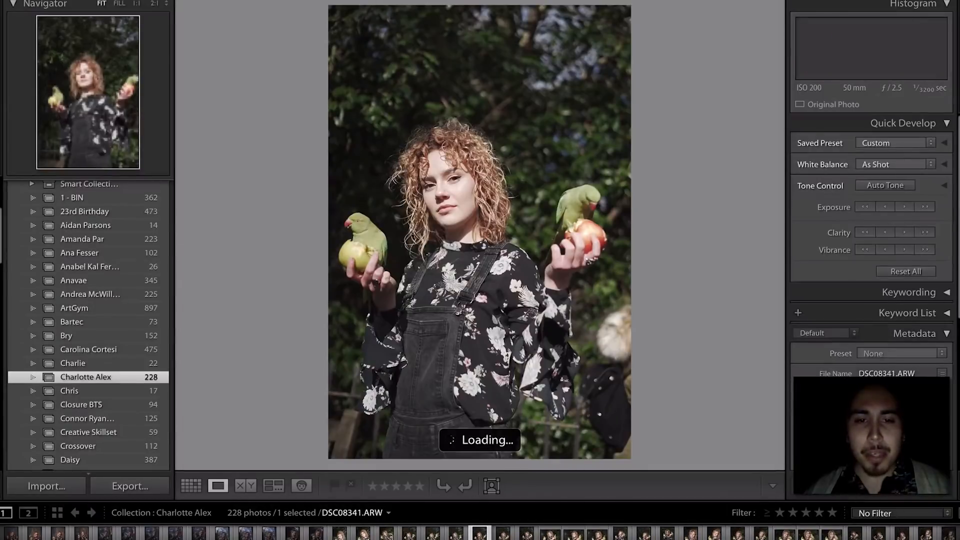
pyautogui.press('Left')
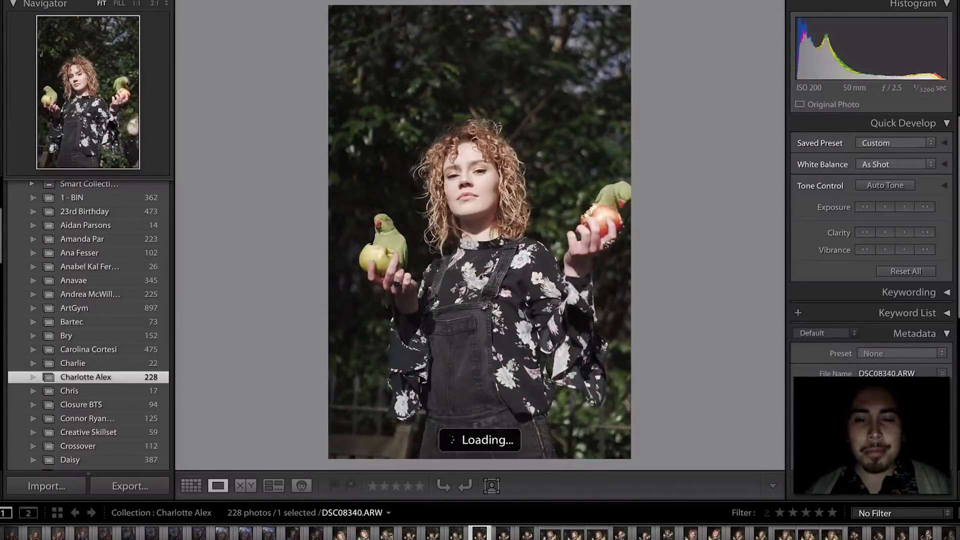
pyautogui.press('Right')
pyautogui.press('Right')
pyautogui.press('Right')
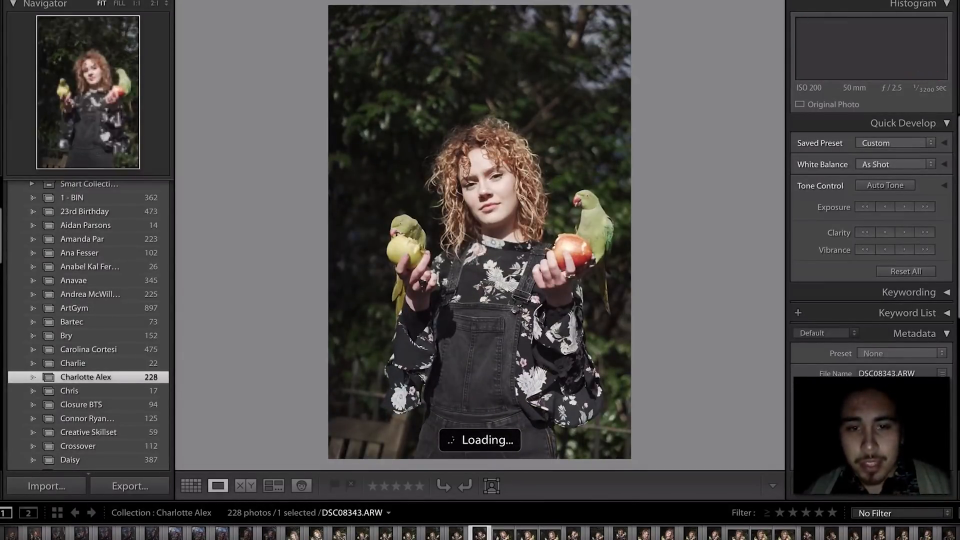
pyautogui.press('Right')
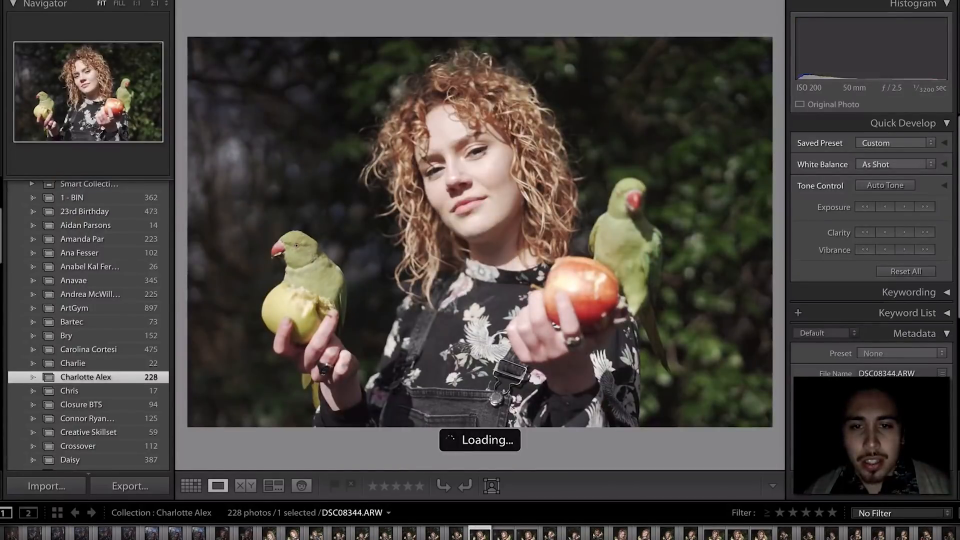
pyautogui.click(858, 212)
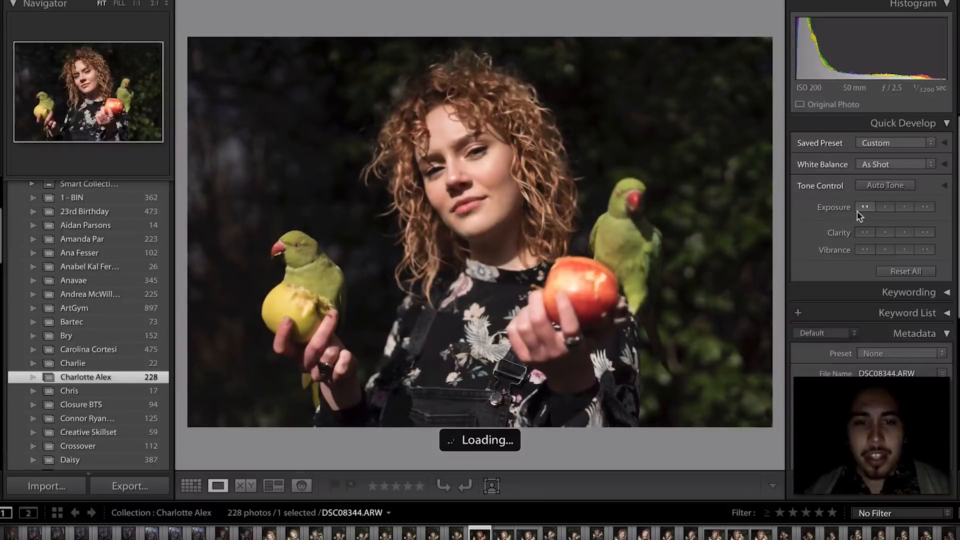
# - Move on to DSC08347 and lower its exposure
pyautogui.press('Right')
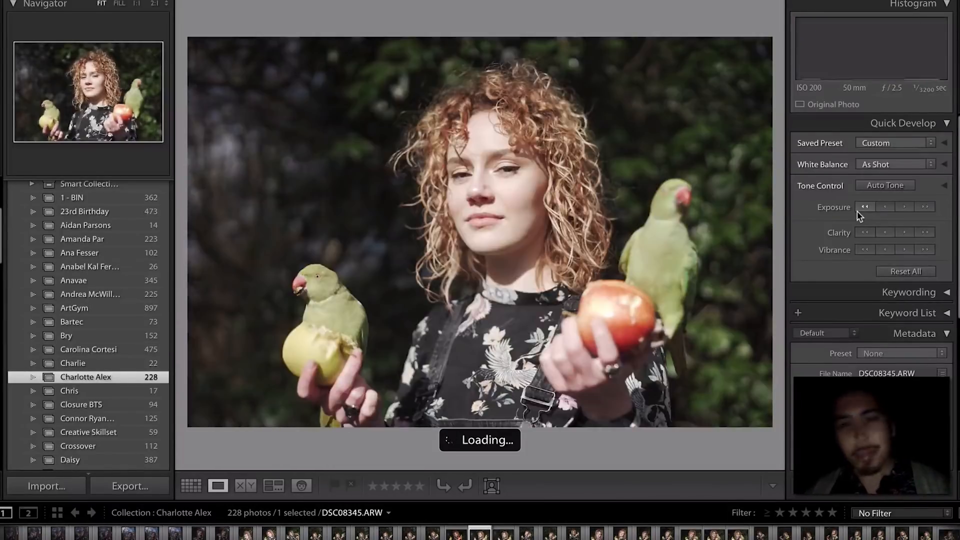
pyautogui.press('Right')
pyautogui.press('Right')
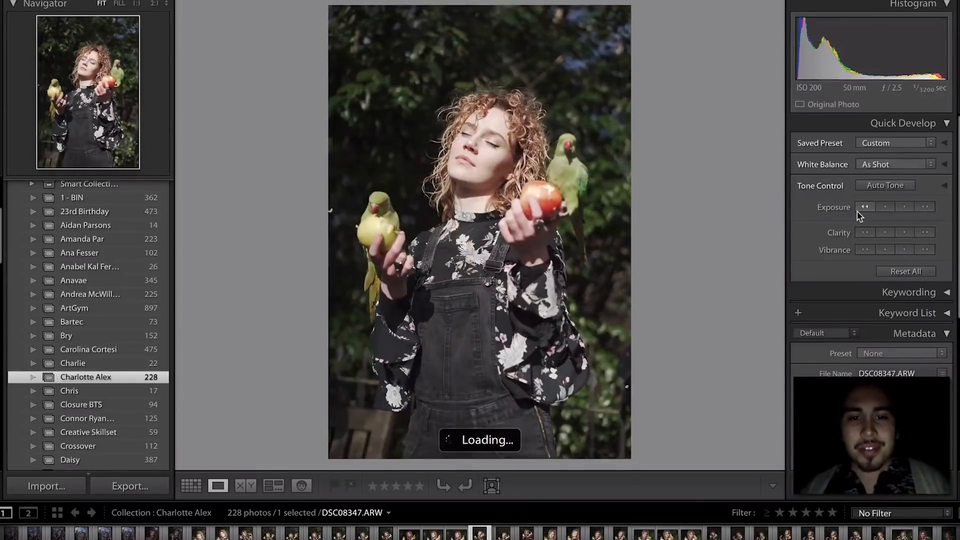
pyautogui.press('Right')
pyautogui.press('Left')
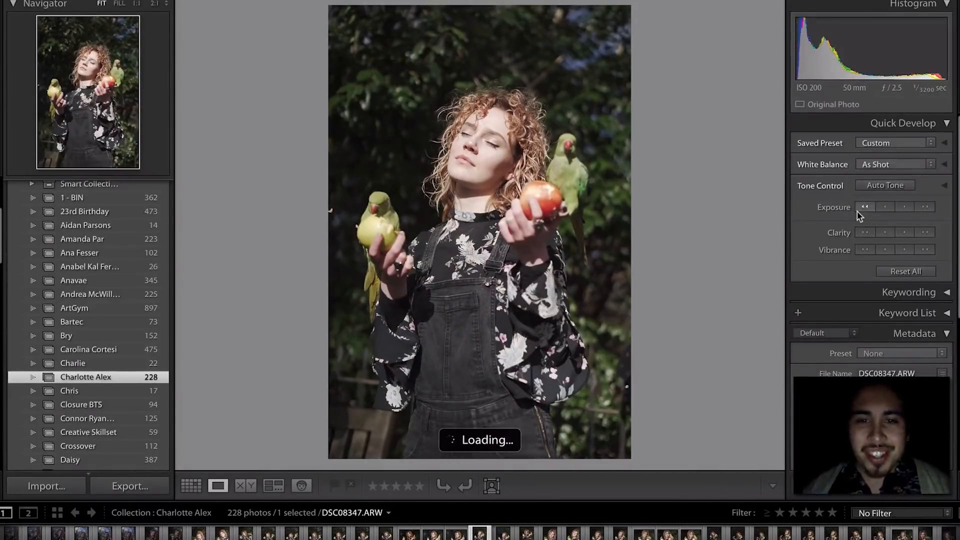
pyautogui.click(858, 210)
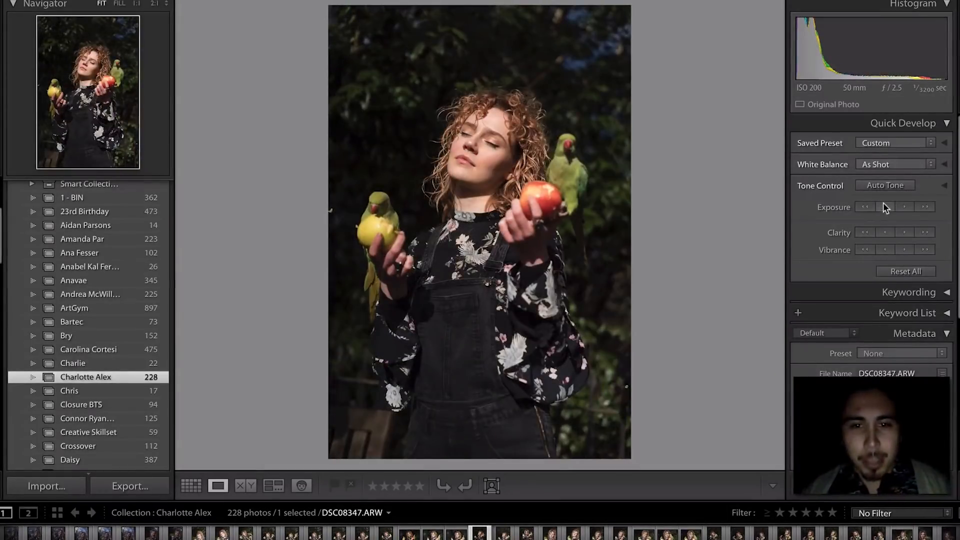
# - Advance to the landscape apple shot and check the left parrot's focus at 1:1
pyautogui.press('Right')
pyautogui.press('Right')
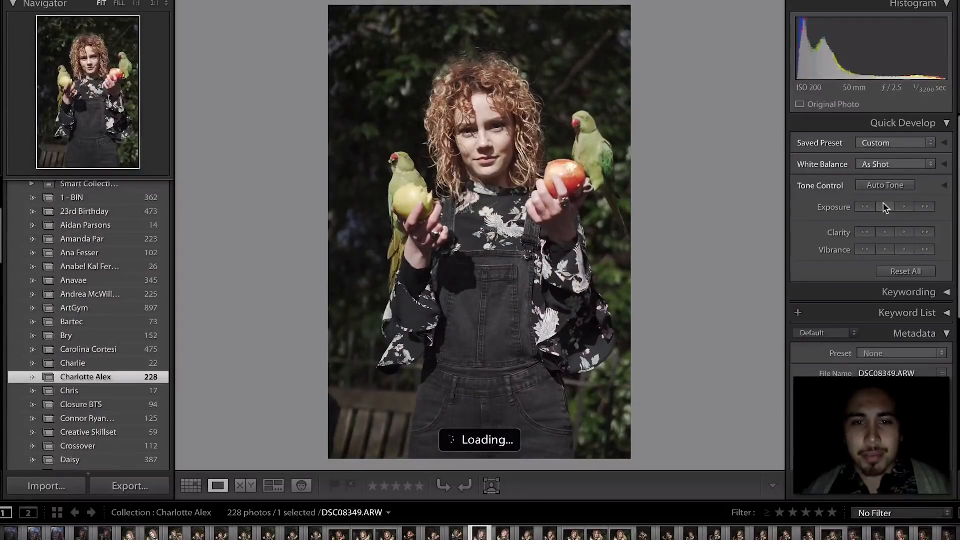
pyautogui.press('Right')
pyautogui.press('Right')
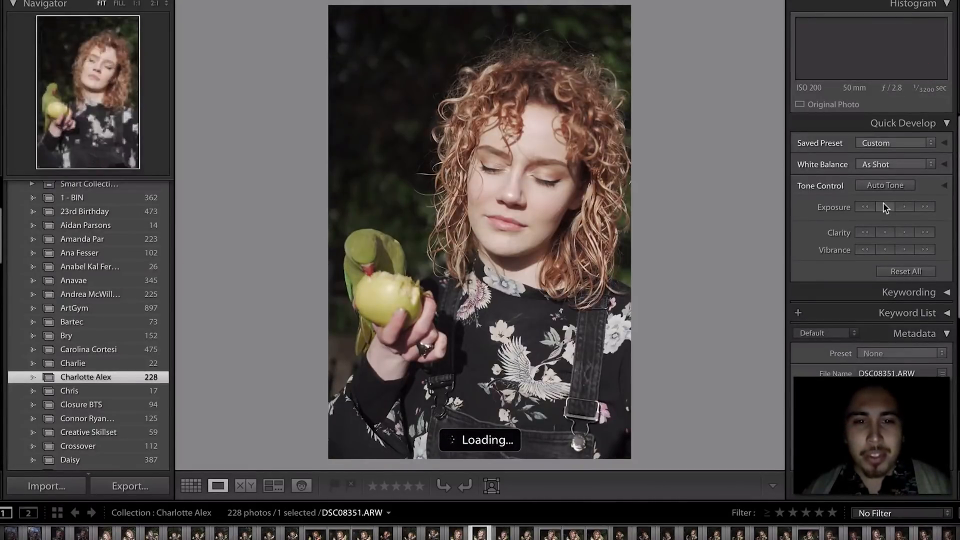
pyautogui.press('Right')
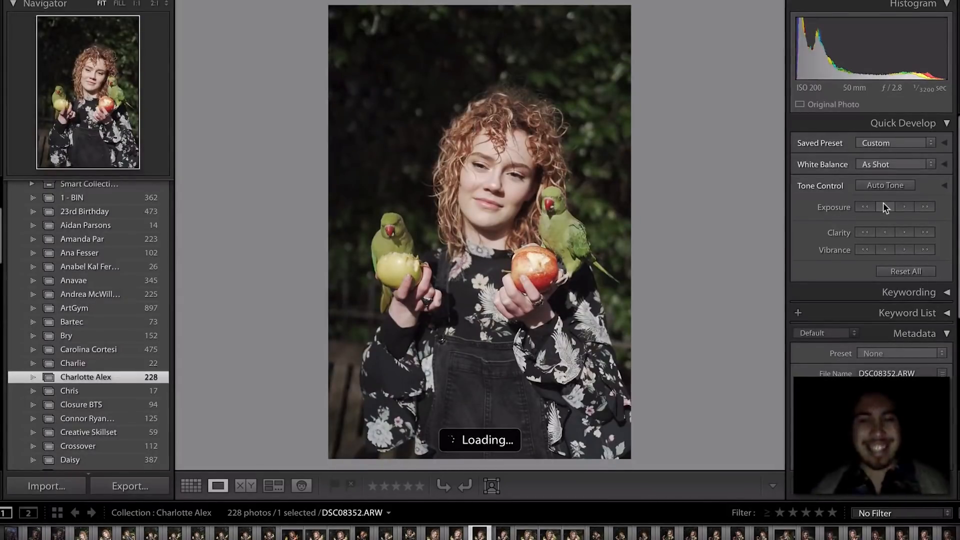
pyautogui.press('Right')
pyautogui.press('Right')
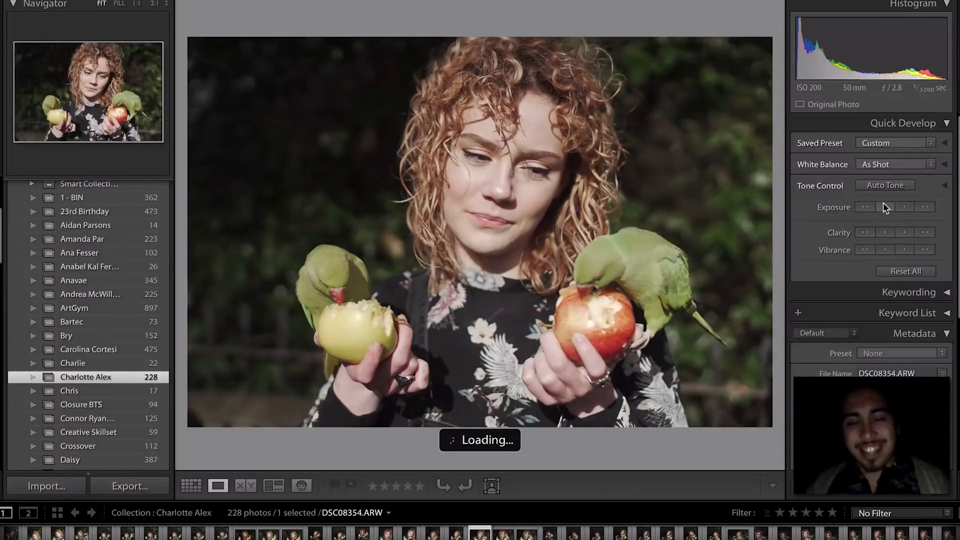
pyautogui.click(239, 323)
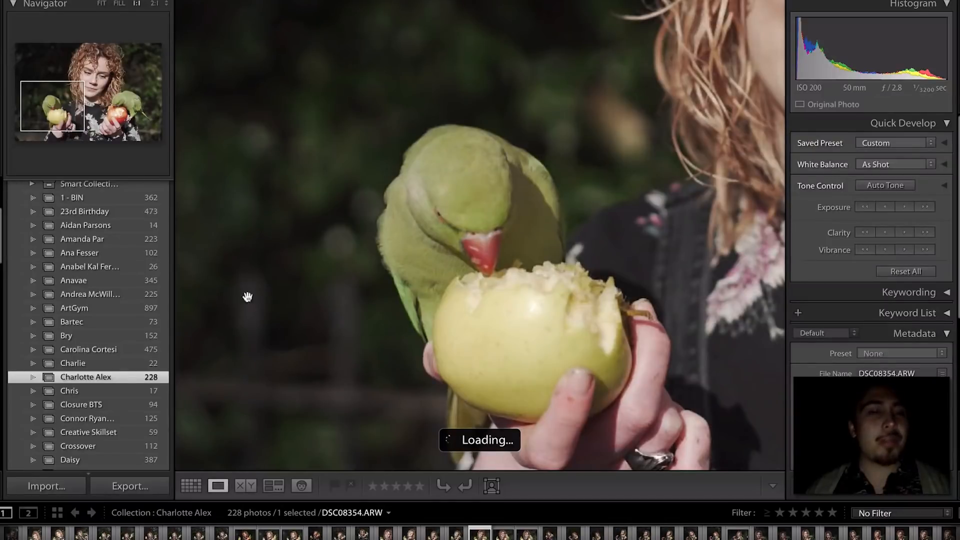
pyautogui.click(309, 300)
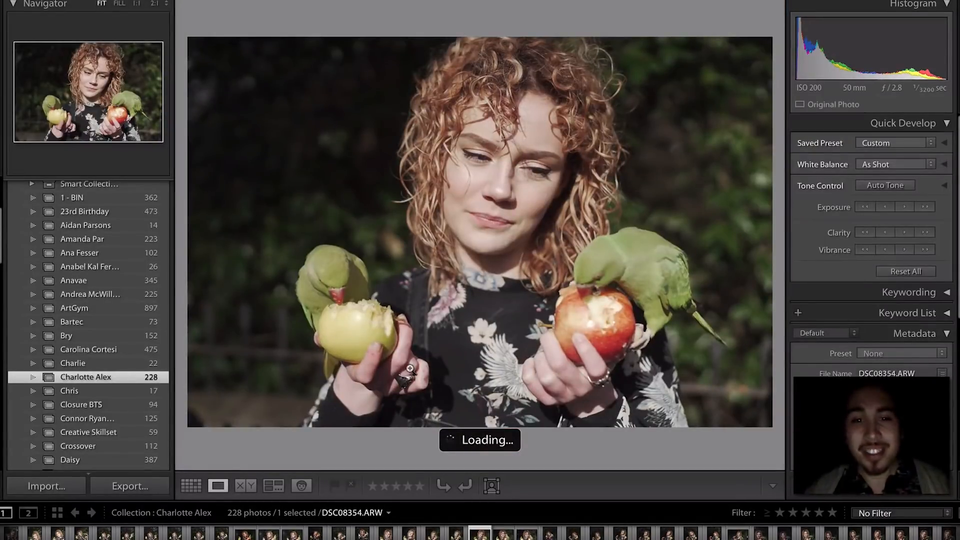
# - Compare the neighbouring shots and rate DSC08357 one star as a keeper
pyautogui.press('Right')
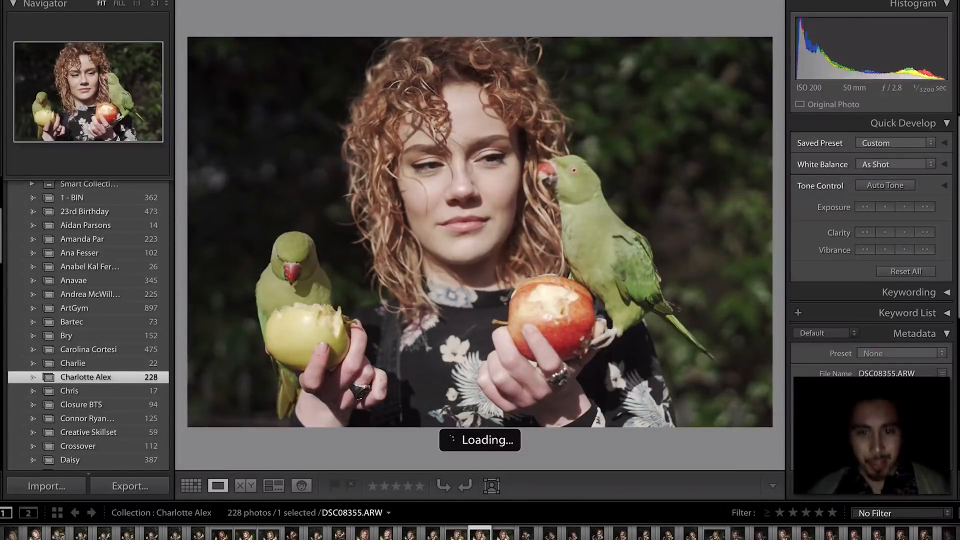
pyautogui.press('Right')
pyautogui.press('Right')
pyautogui.press('Right')
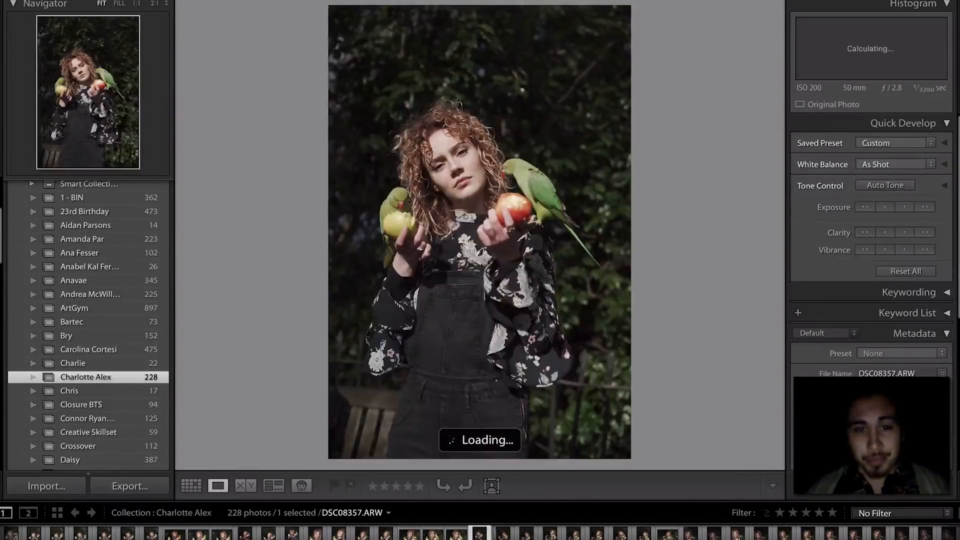
pyautogui.press('Left')
pyautogui.press('Right')
pyautogui.press('Left')
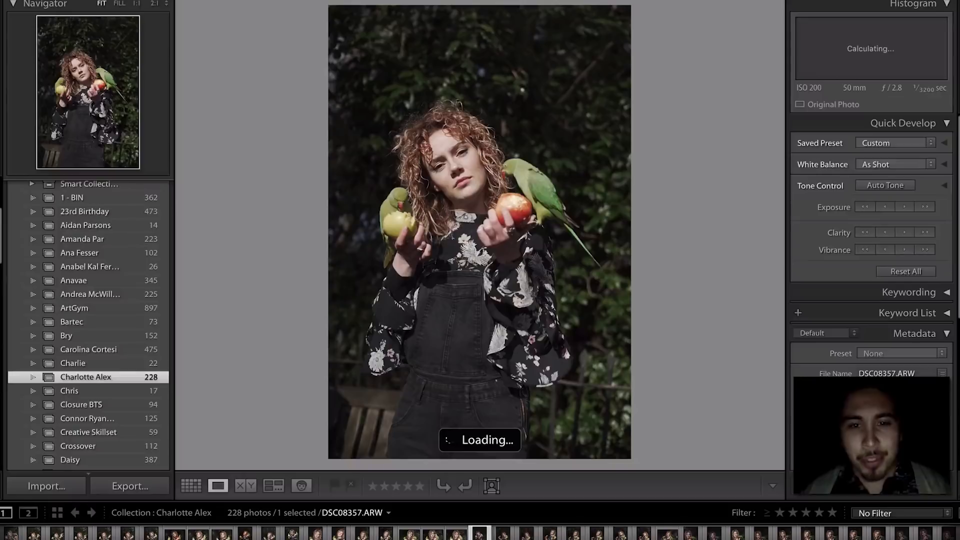
pyautogui.press('1')
# - Check the parrot's sharpness in DSC08360 at 1:1, then continue to DSC08362
pyautogui.press('Right')
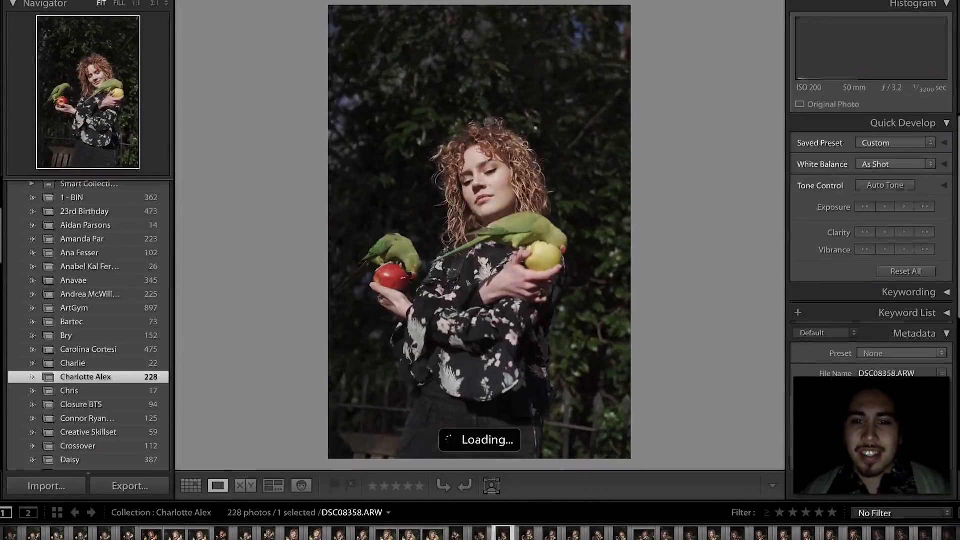
pyautogui.press('Right')
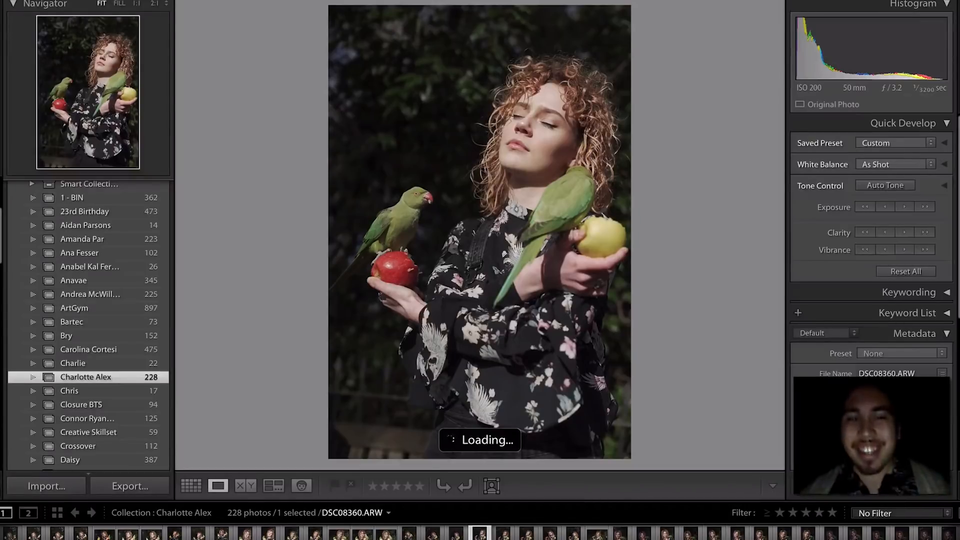
pyautogui.click(541, 217)
pyautogui.click(540, 217)
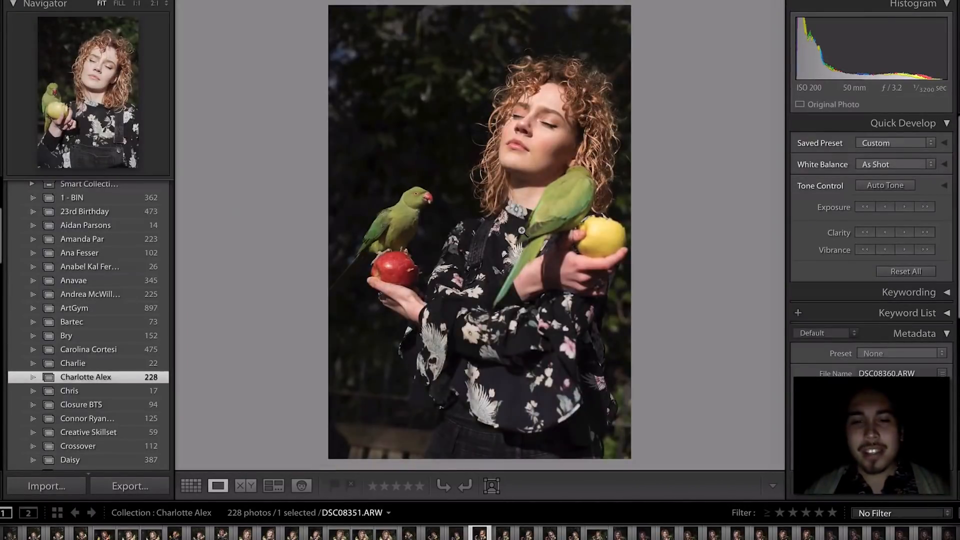
pyautogui.press('Right')
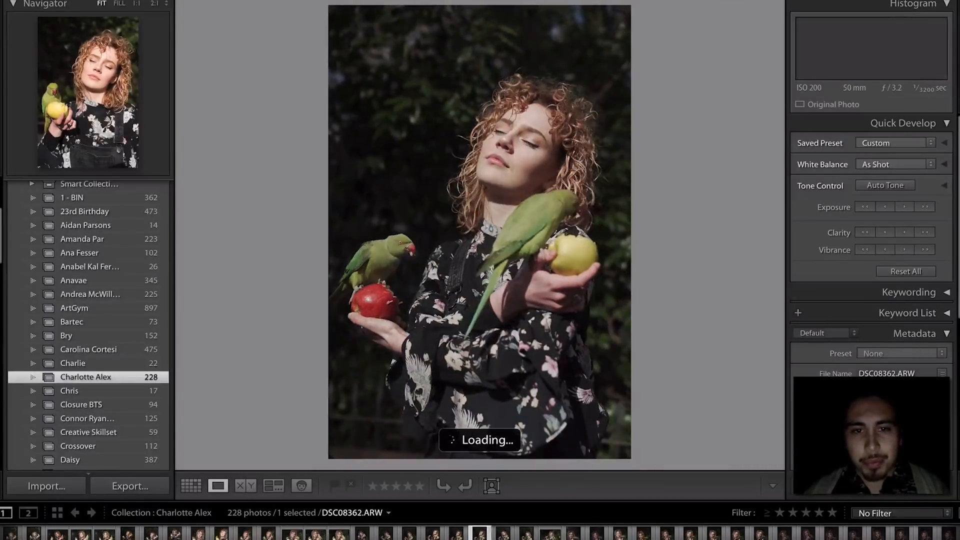
pyautogui.press('Right')
pyautogui.press('Right')
pyautogui.press('Right')
# - Zoom-check the apple in DSC08365, then the parrot's head and apple in DSC08369
pyautogui.press('Right')
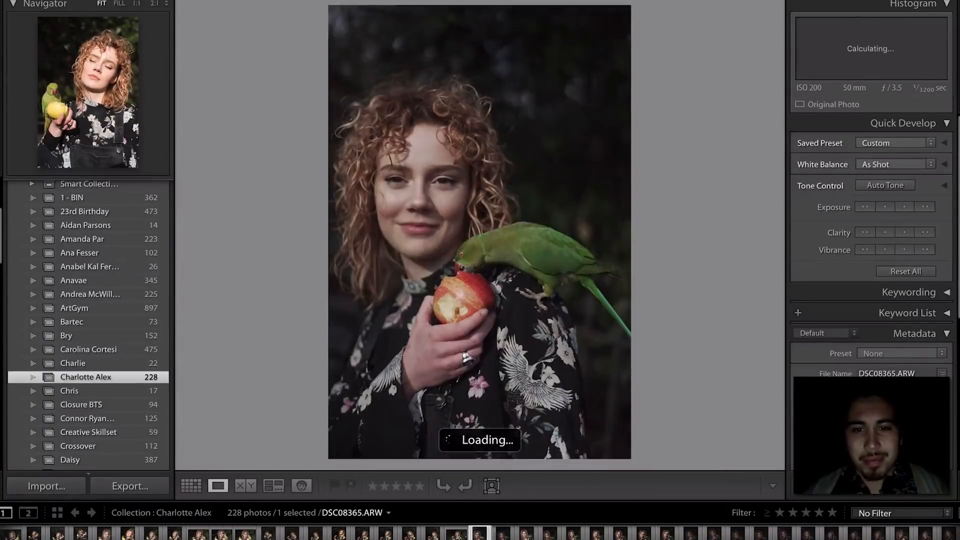
pyautogui.press('Right')
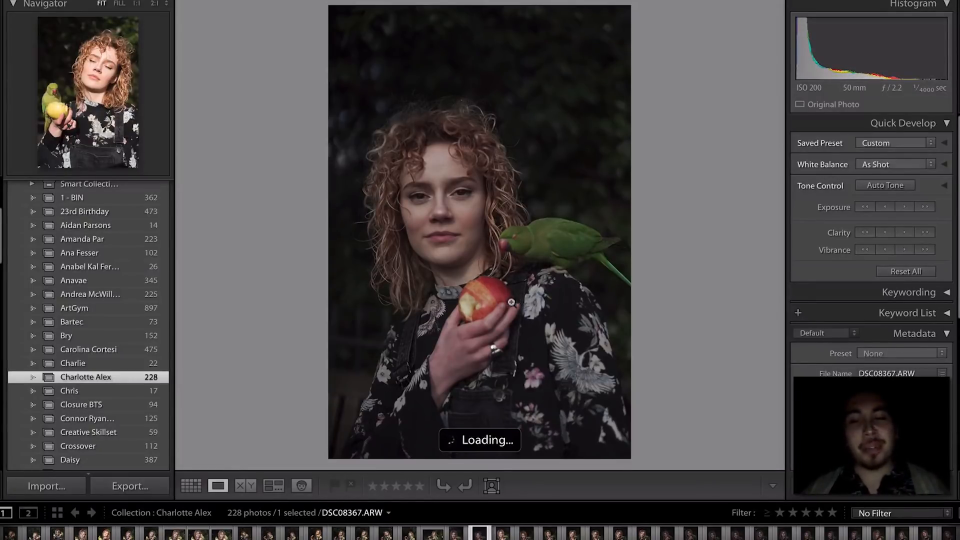
pyautogui.click(501, 284)
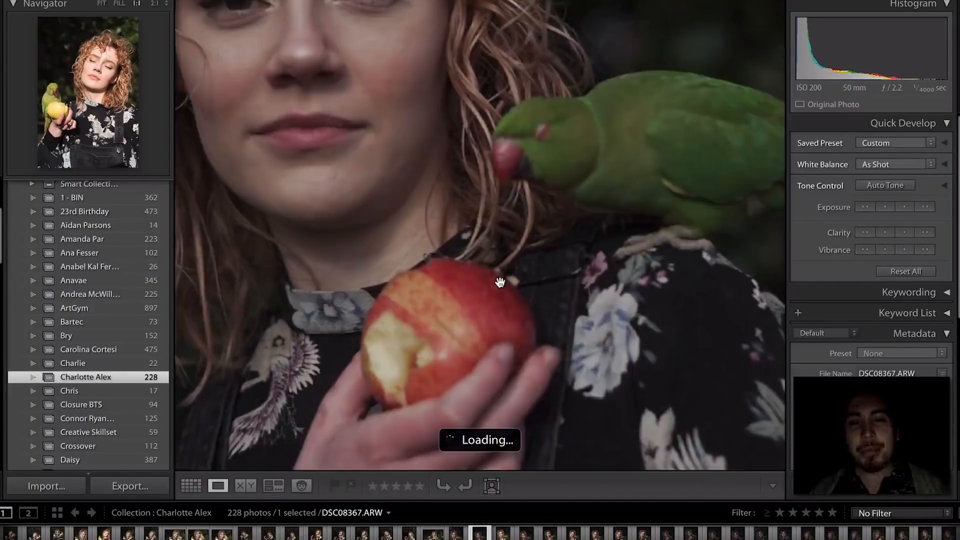
pyautogui.click(519, 243)
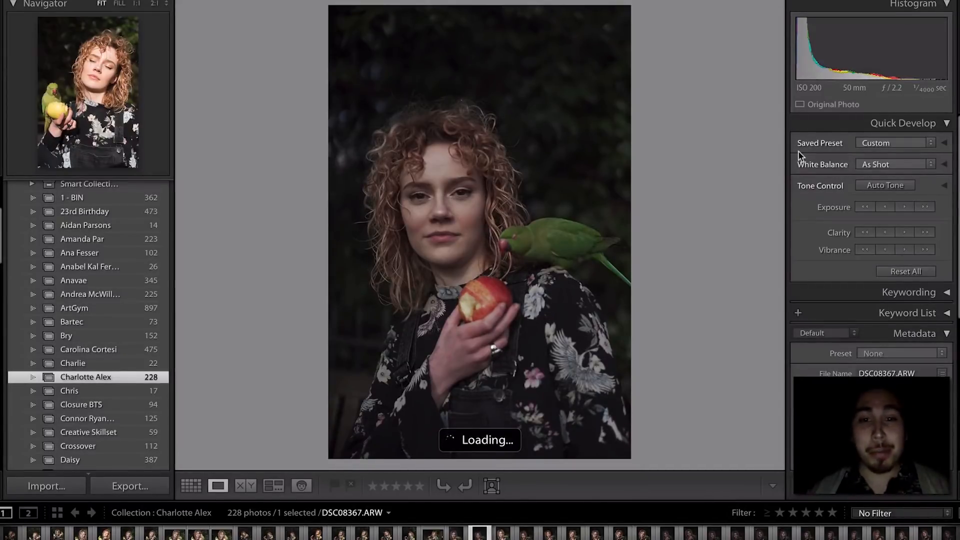
pyautogui.press('Right')
pyautogui.press('Right')
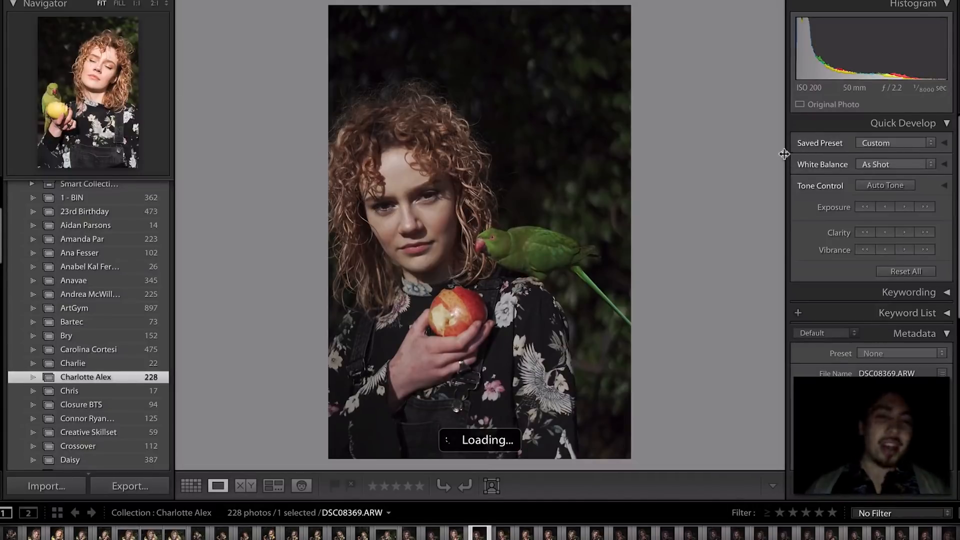
pyautogui.click(490, 215)
pyautogui.click(482, 291)
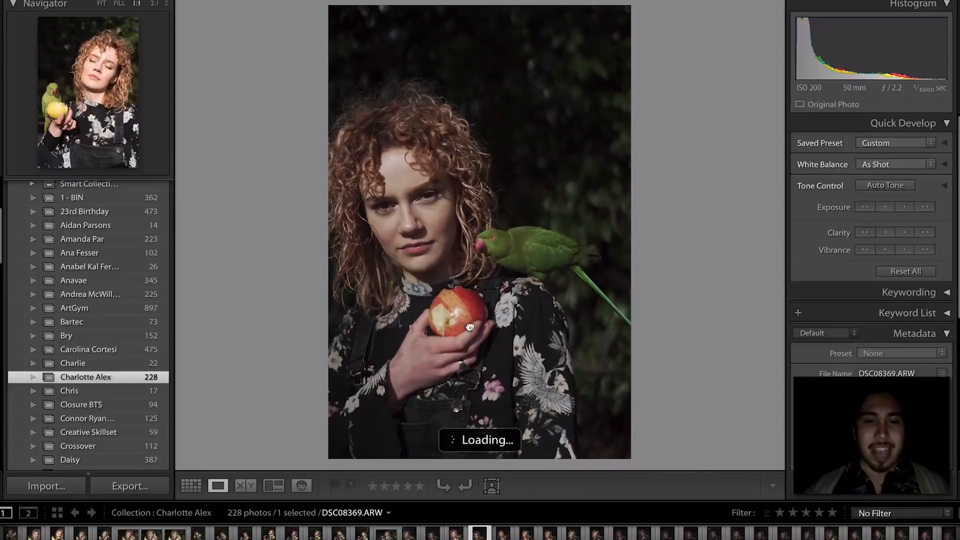
pyautogui.click(467, 328)
pyautogui.click(468, 328)
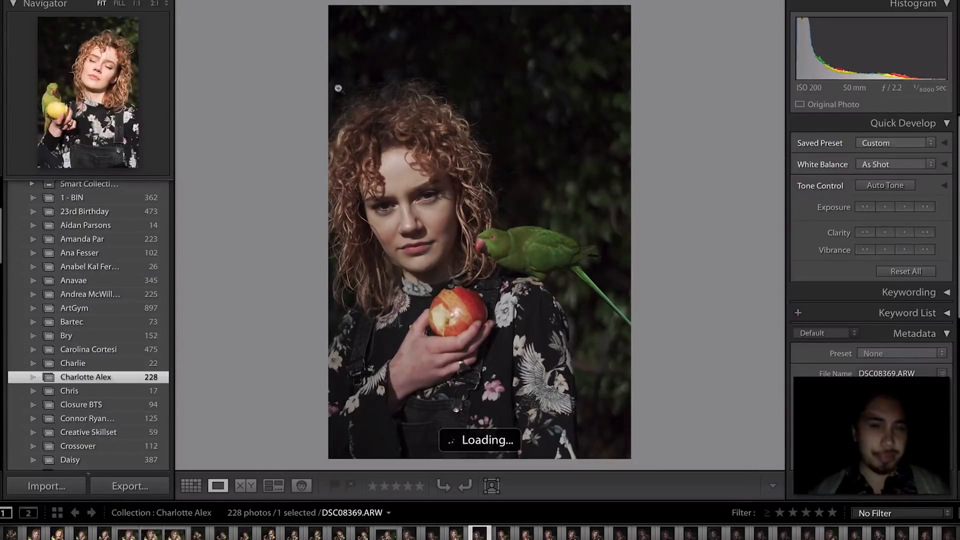
# - Browse on from DSC08370 and rate the apple photo DSC08376 one star
pyautogui.press('Right')
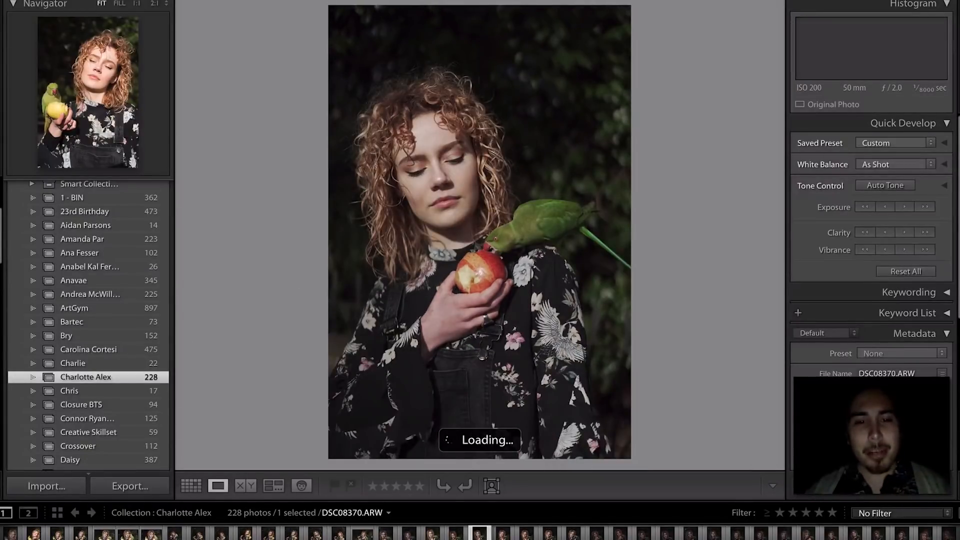
pyautogui.press('Right')
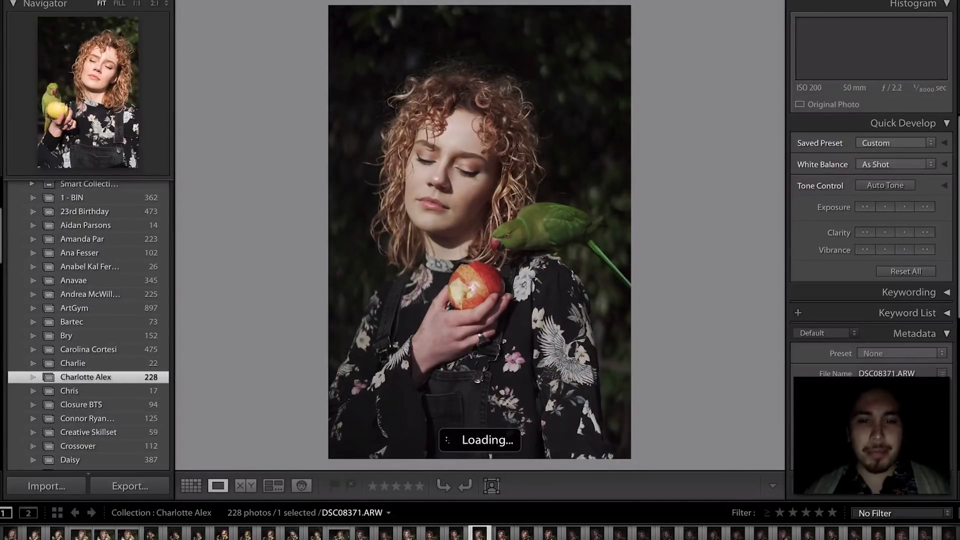
pyautogui.press('Right')
pyautogui.press('Right')
pyautogui.press('Left')
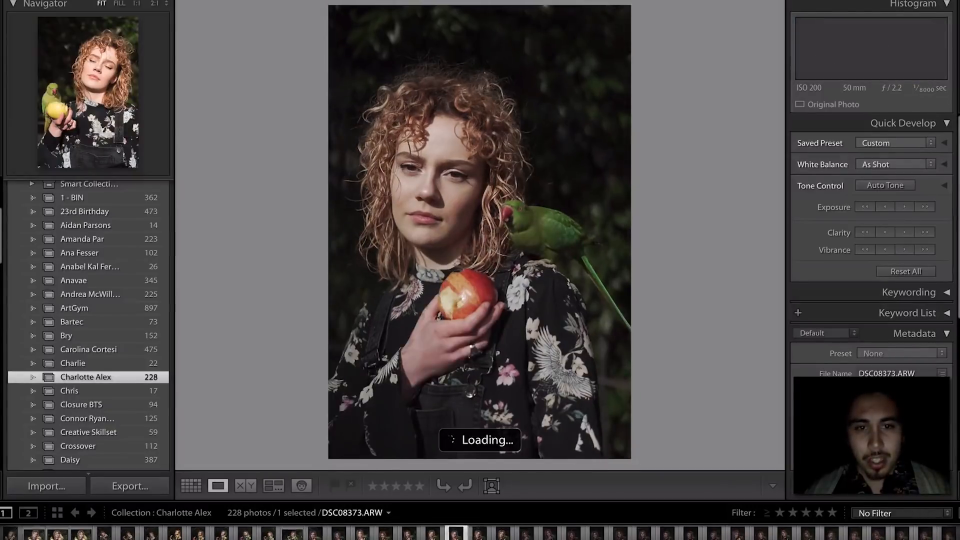
pyautogui.press('Right')
pyautogui.press('Right')
pyautogui.press('Right')
pyautogui.press('Right')
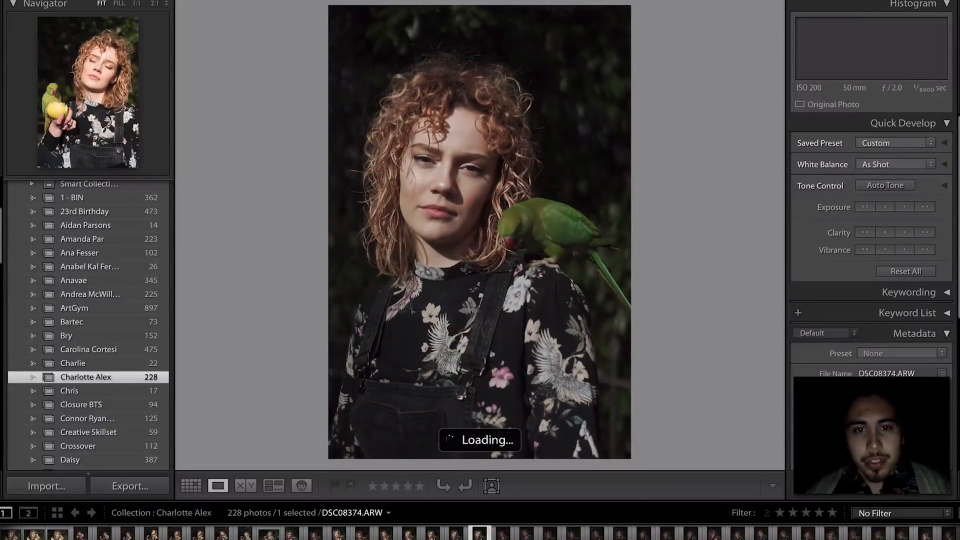
pyautogui.press('Right')
pyautogui.press('Right')
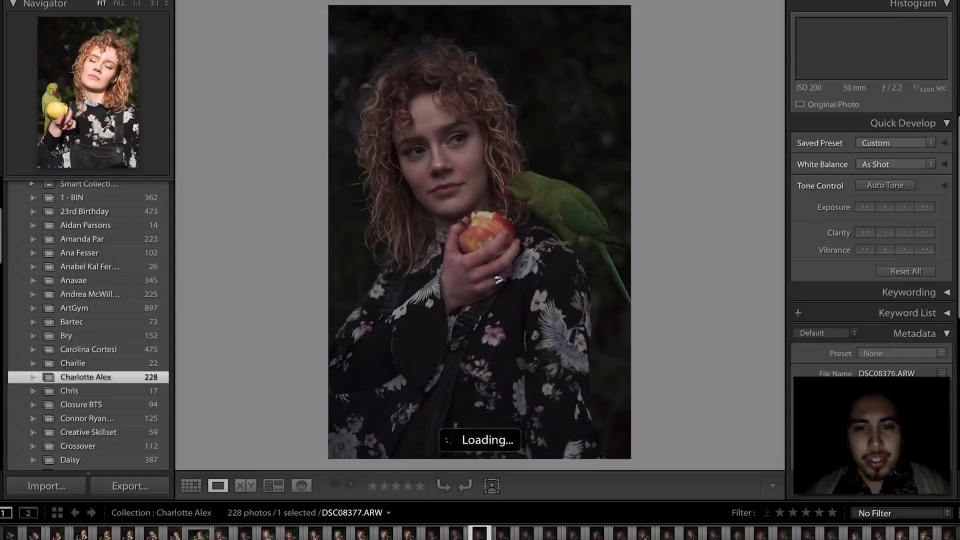
pyautogui.press('Left')
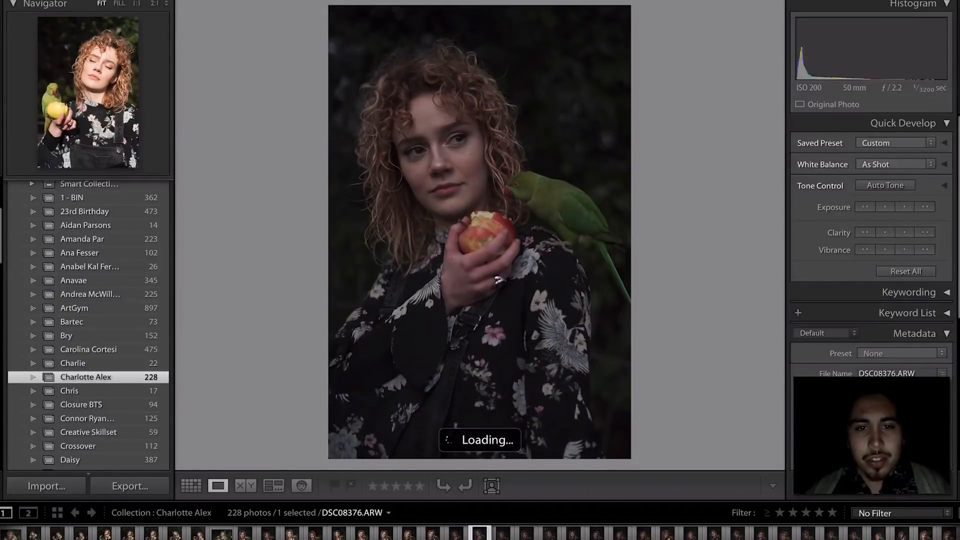
pyautogui.press('1')
# - Continue through DSC08380–DSC08387 to the DSC08395 parrot-on-shoulder portrait
pyautogui.press('Right')
pyautogui.press('Right')
pyautogui.press('Right')
pyautogui.press('Right')
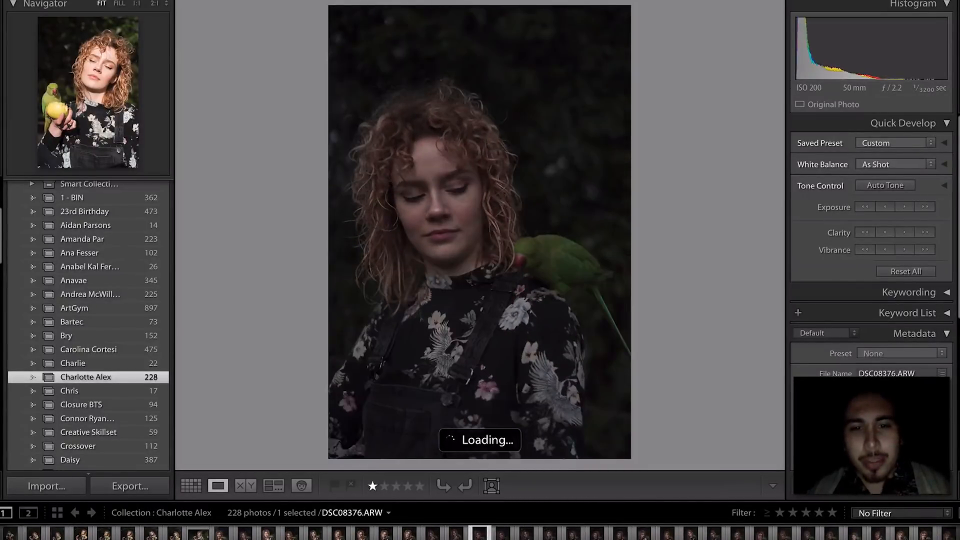
pyautogui.press('Right')
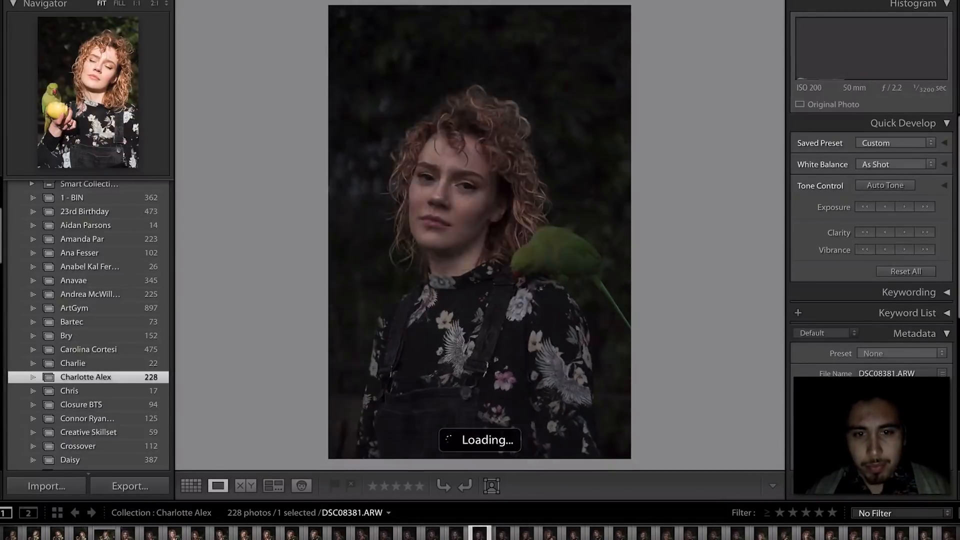
pyautogui.press('Right')
pyautogui.press('Right')
pyautogui.press('Right')
pyautogui.press('Right')
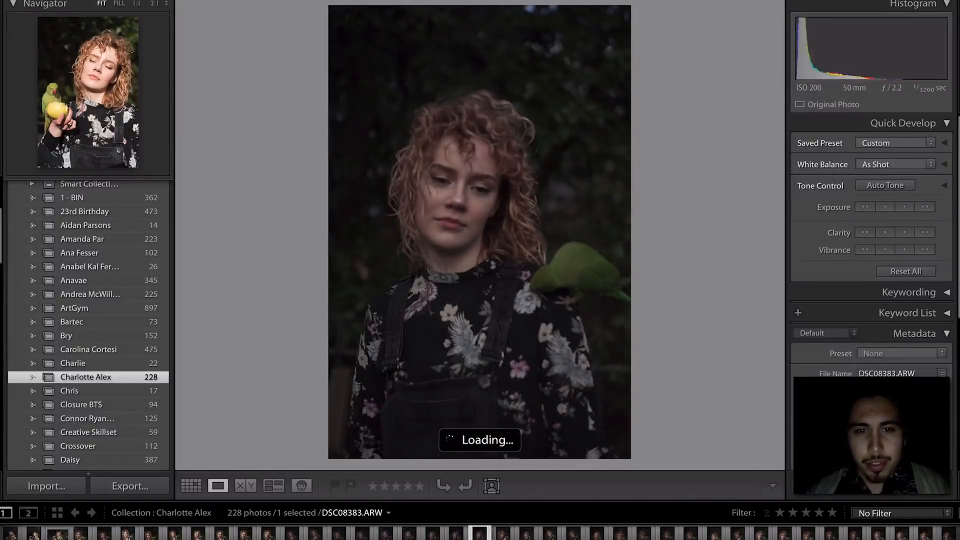
pyautogui.press('Right')
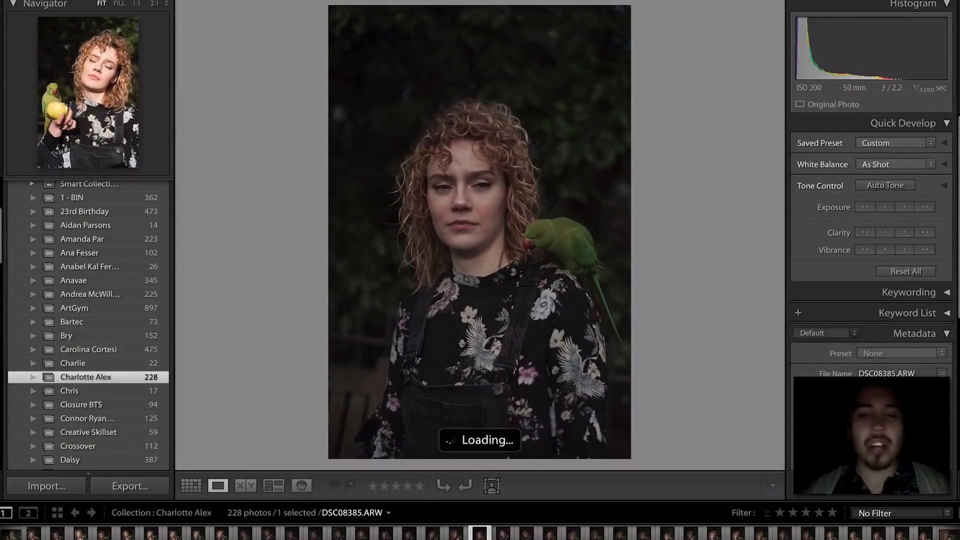
pyautogui.press('Right')
pyautogui.press('Right')
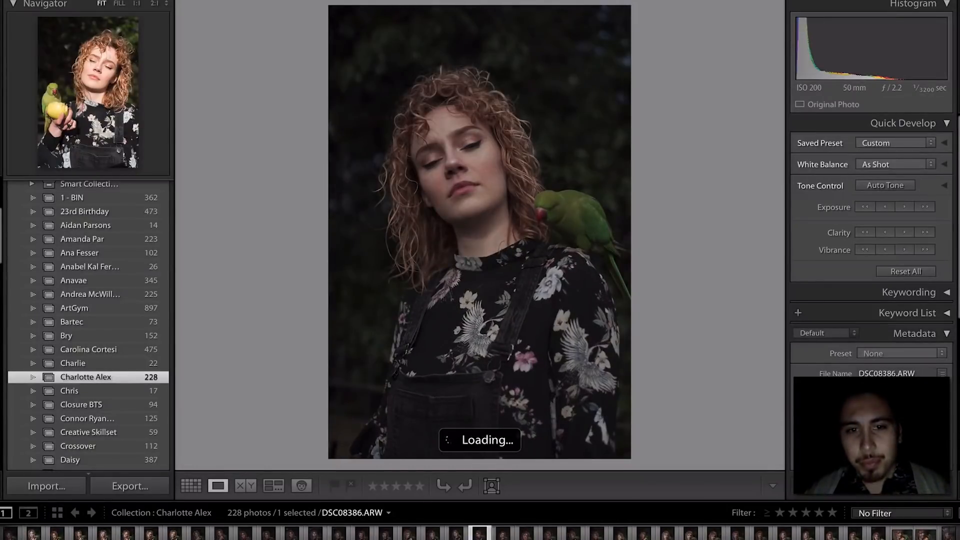
pyautogui.press('Right')
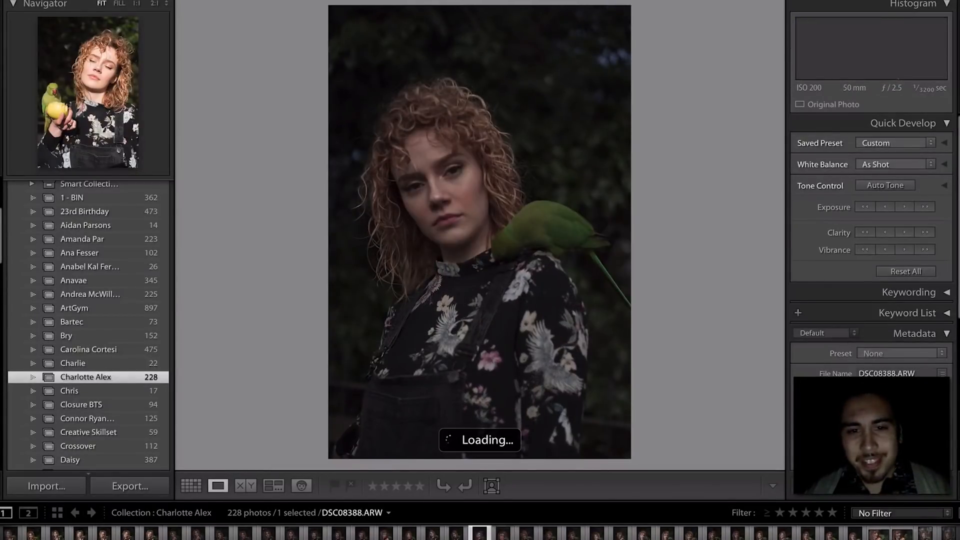
pyautogui.press('Right')
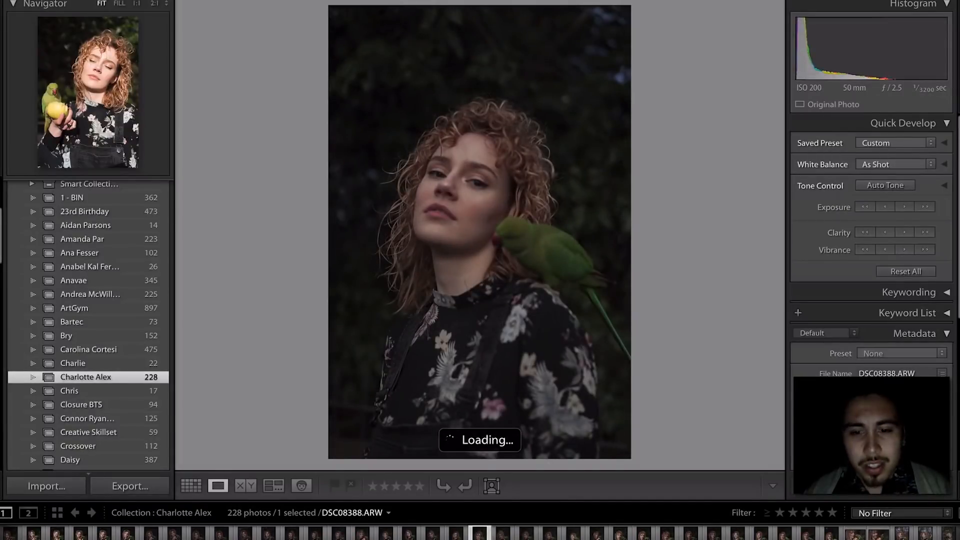
pyautogui.press('Right')
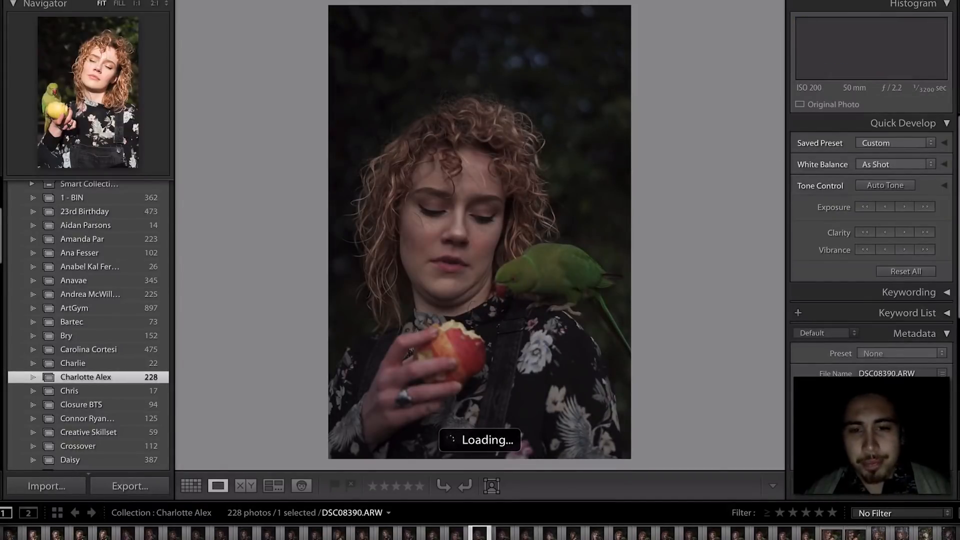
pyautogui.press('Right')
pyautogui.press('Right')
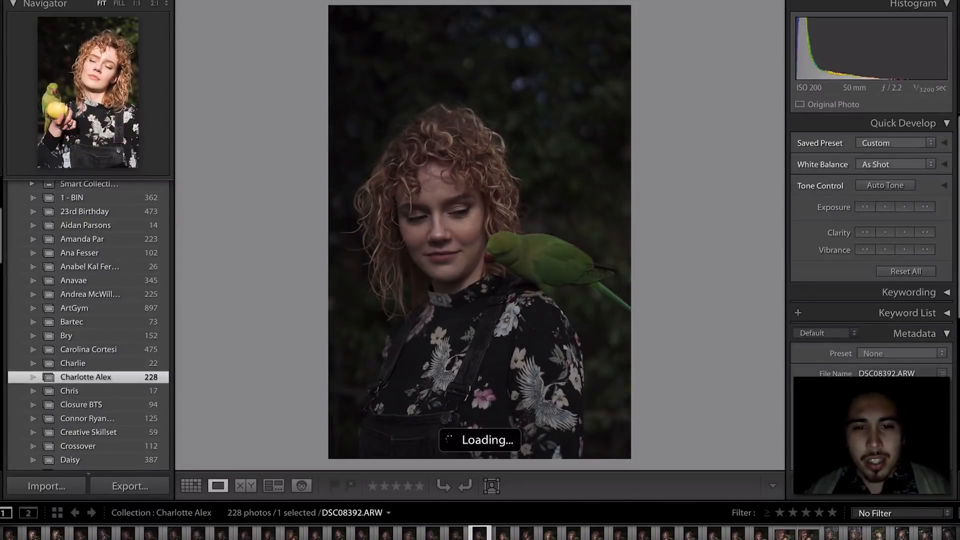
pyautogui.press('Right')
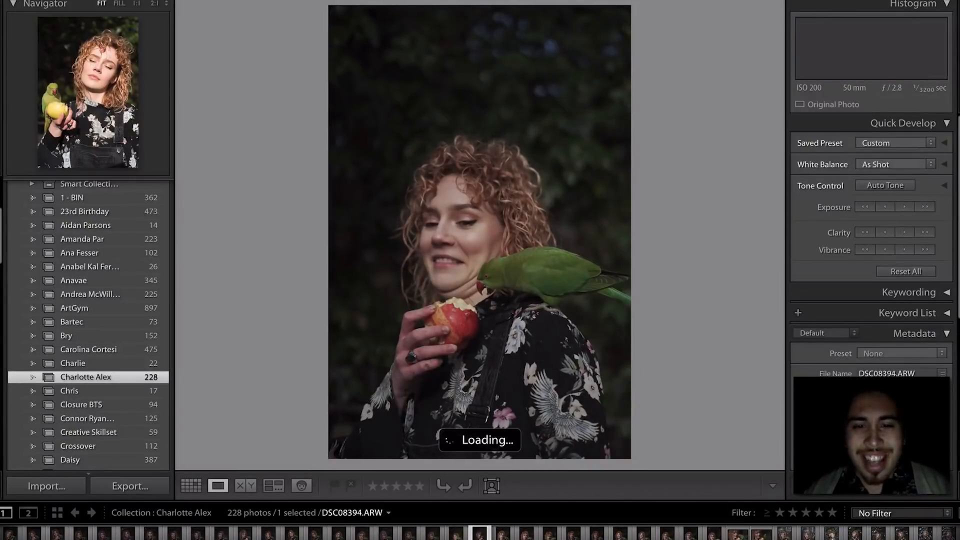
pyautogui.press('Left')
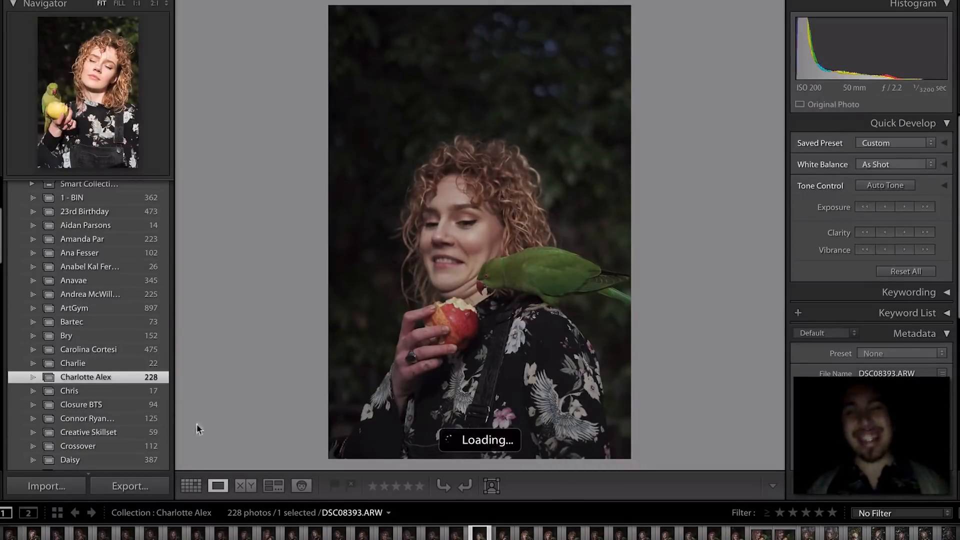
pyautogui.press('Right')
pyautogui.press('Right')
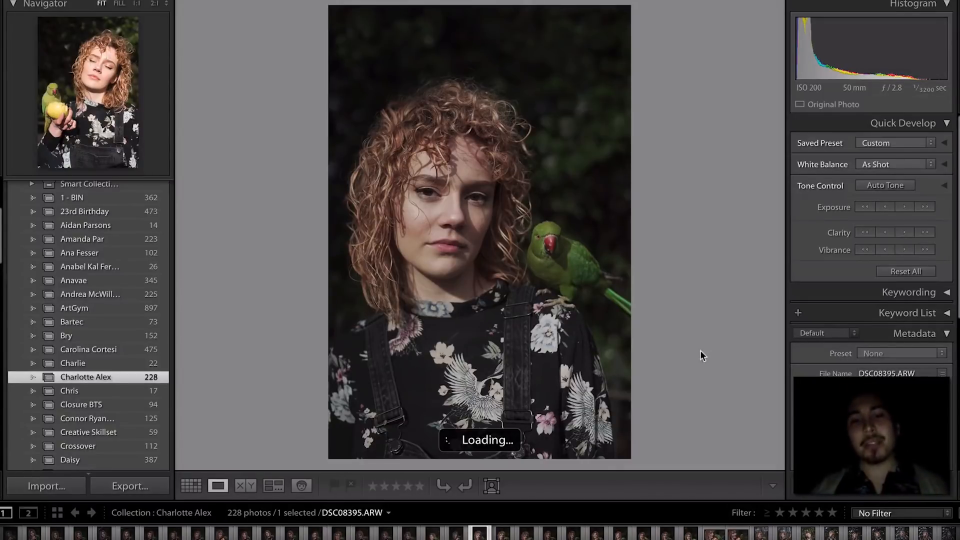
# - Rate DSC08395 one star and confirm the parrot's focus at 1:1
pyautogui.press('1')
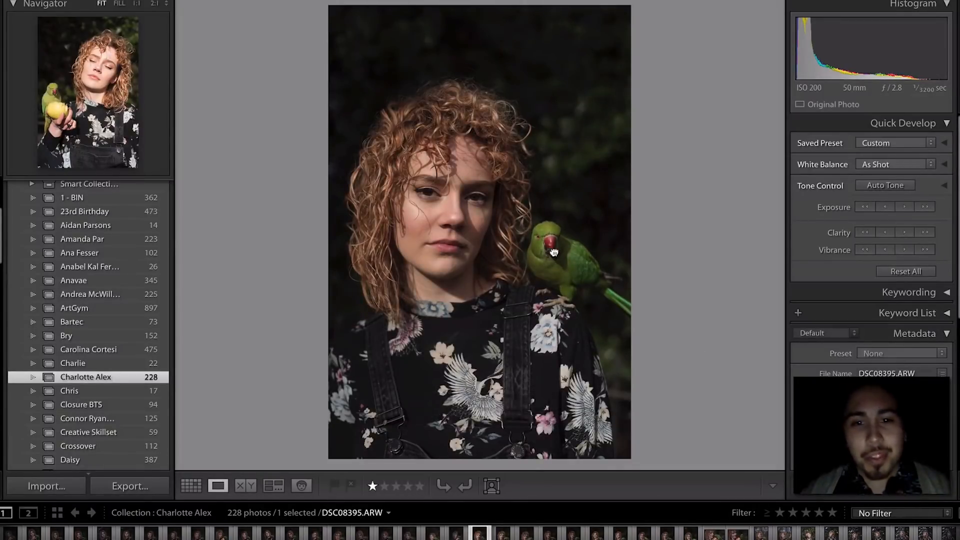
pyautogui.click(554, 252)
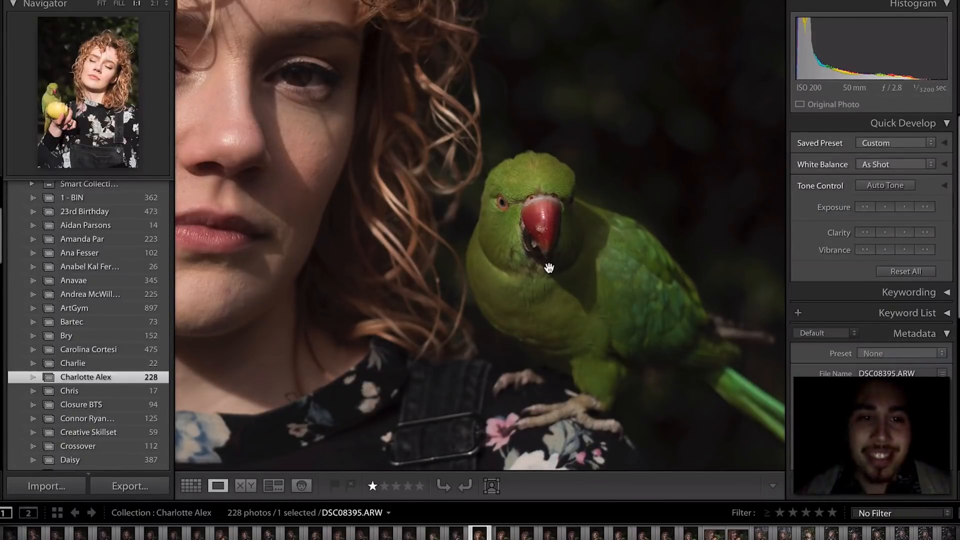
pyautogui.click(508, 246)
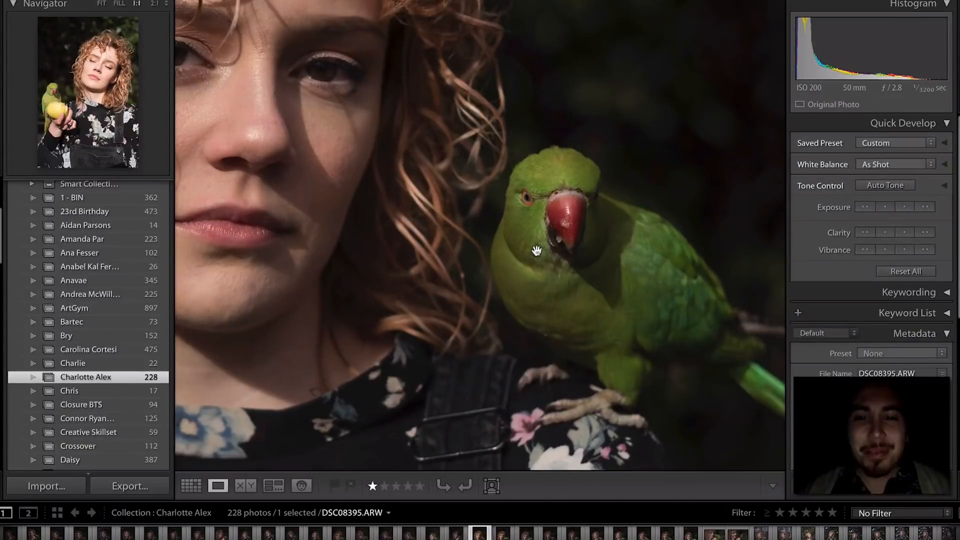
pyautogui.click(536, 252)
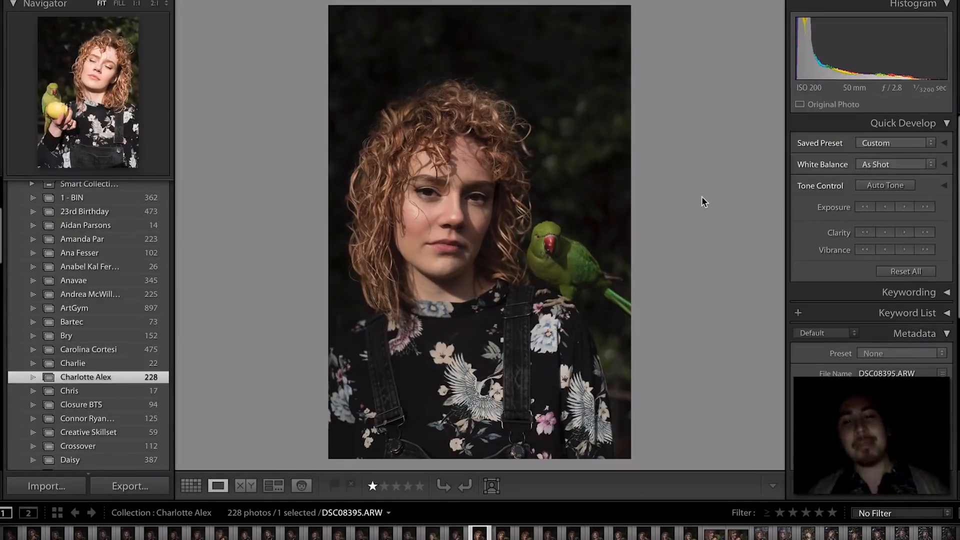
pyautogui.press('Right')
pyautogui.press('Left')
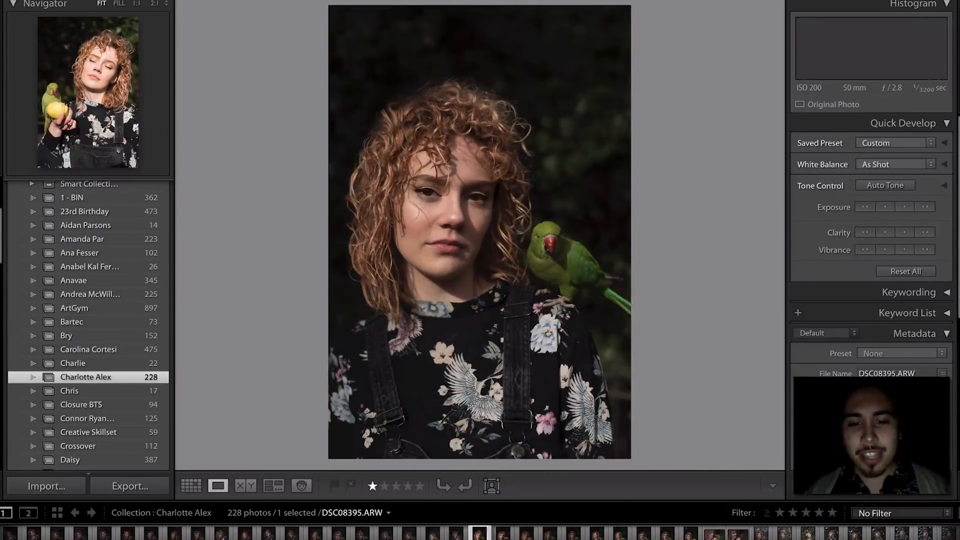
# - Check her face's focus in DSC08397 at 1:1, leave it unrated, and reach DSC08398
pyautogui.press('Right')
pyautogui.press('Right')
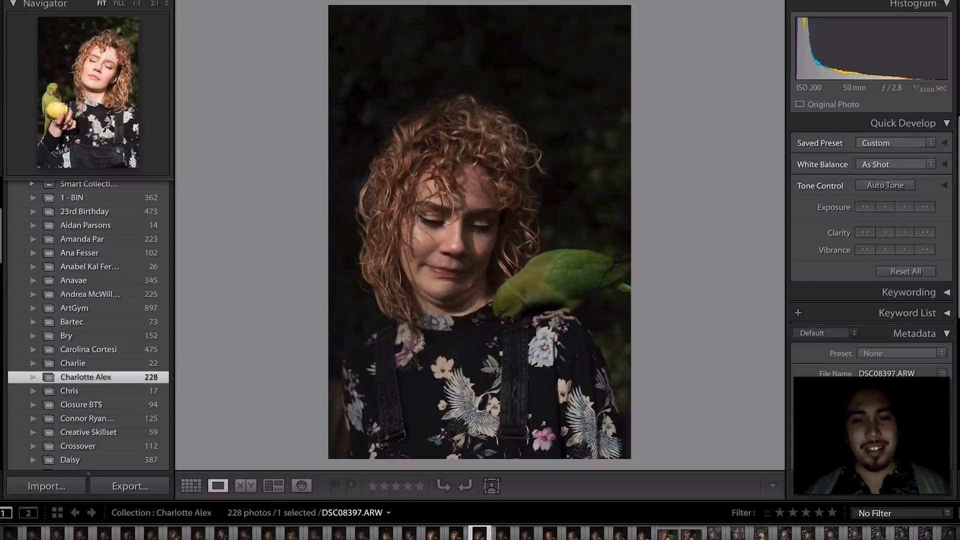
pyautogui.press('Left')
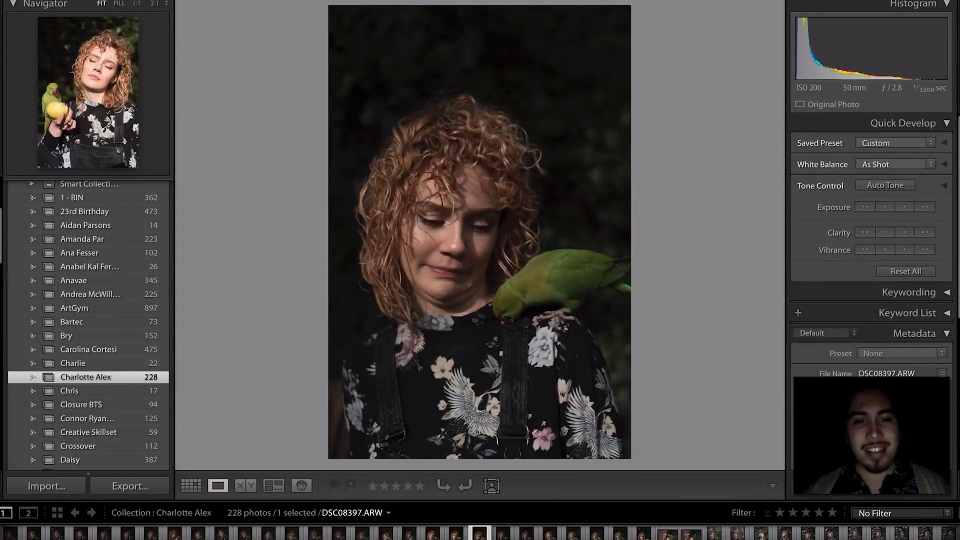
pyautogui.click(456, 253)
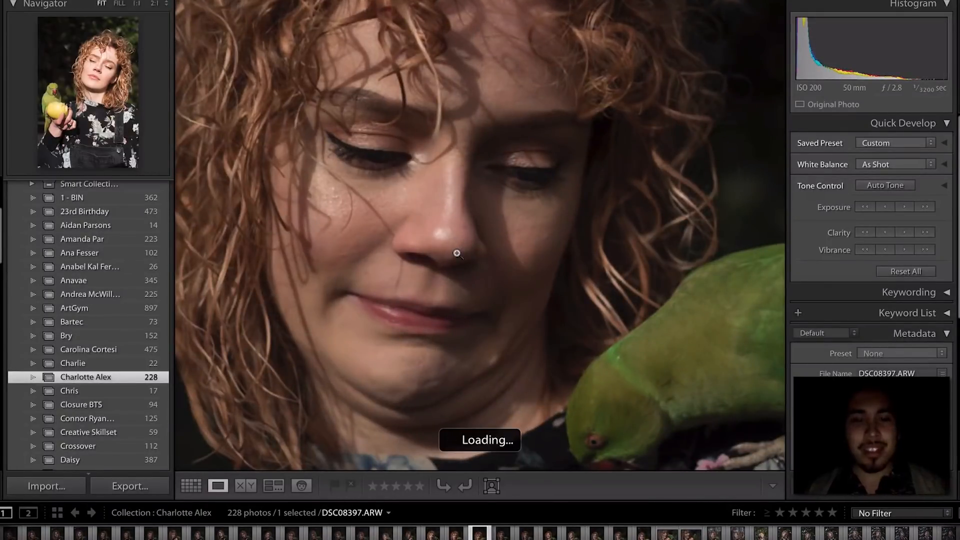
pyautogui.click(457, 253)
pyautogui.press('Right')
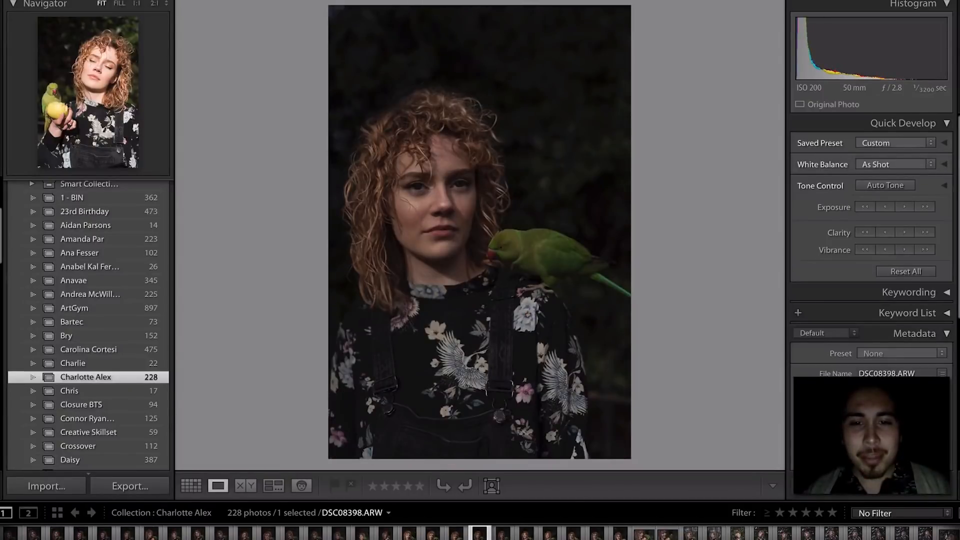
# - Raise DSC08398's exposure, then rate DSC08398 and DSC08399 one star each
pyautogui.click(904, 207)
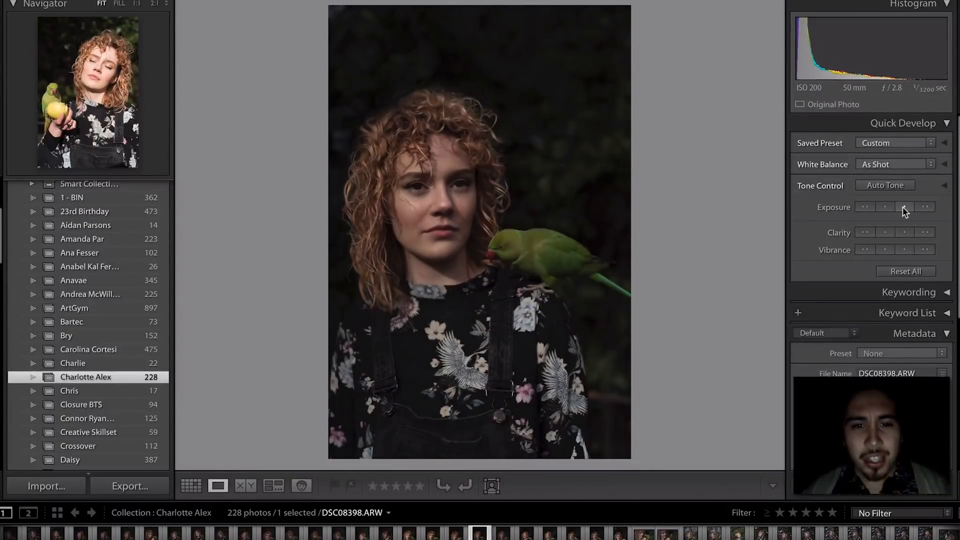
pyautogui.press('1')
pyautogui.press('Right')
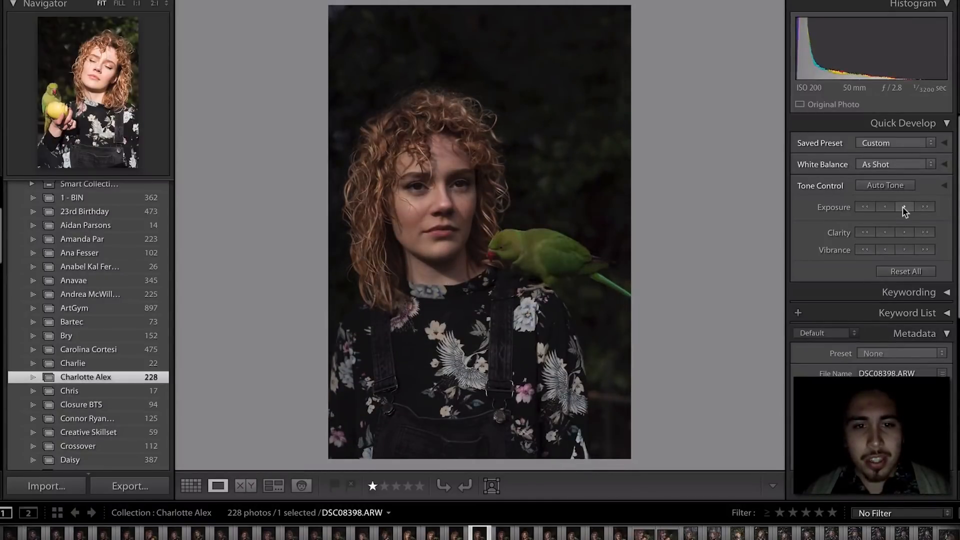
pyautogui.press('Left')
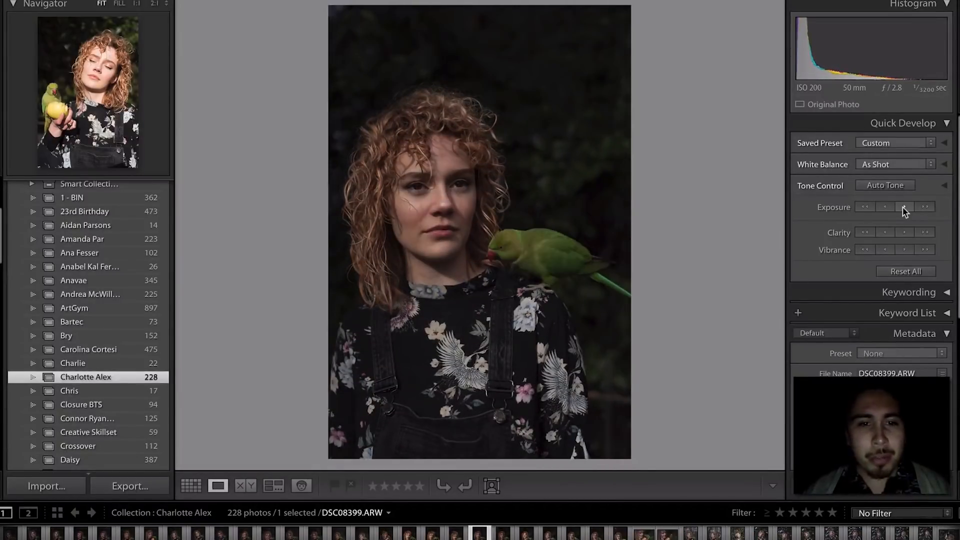
pyautogui.press('Right')
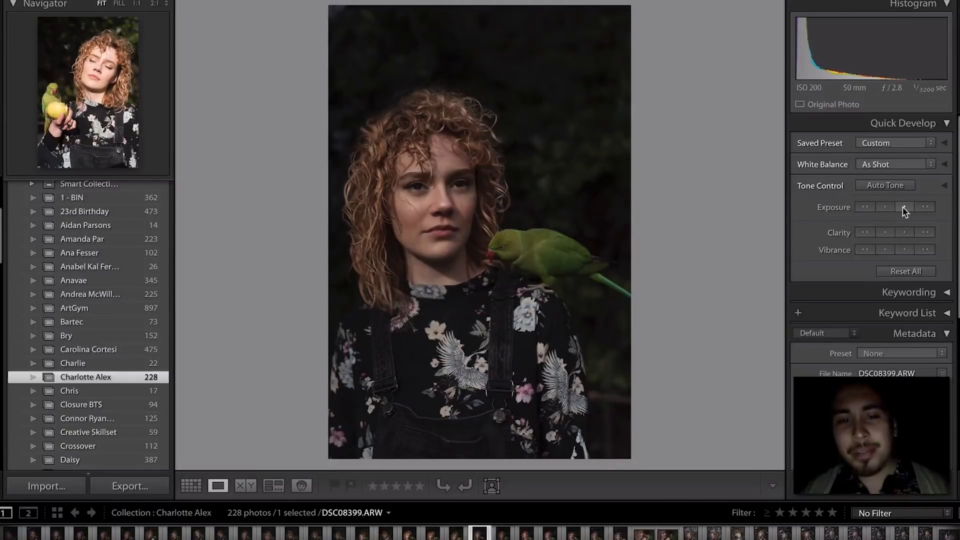
pyautogui.press('1')
# - Advance through the following shots to the DSC08407 tree-backdrop portrait
pyautogui.press('Right')
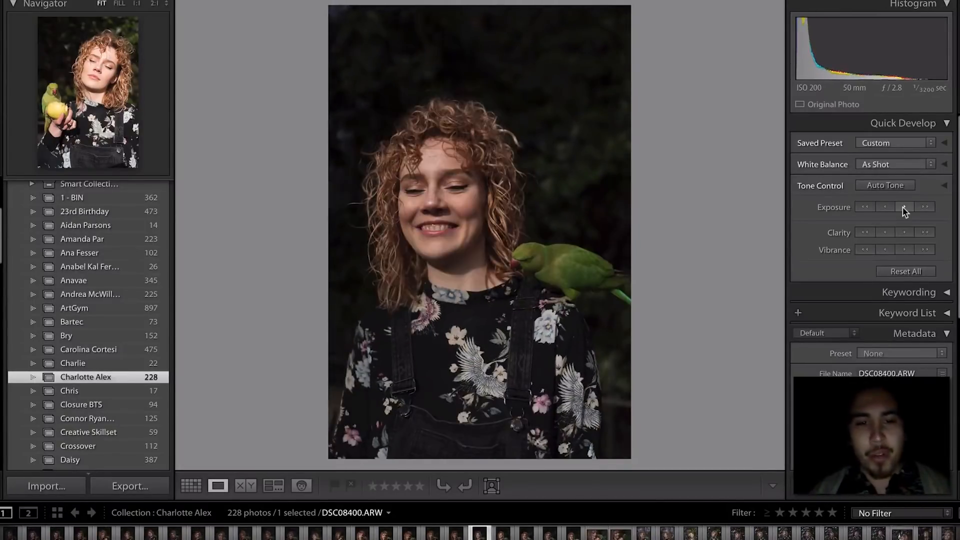
pyautogui.press('Right')
pyautogui.press('Right')
pyautogui.press('Right')
pyautogui.press('Right')
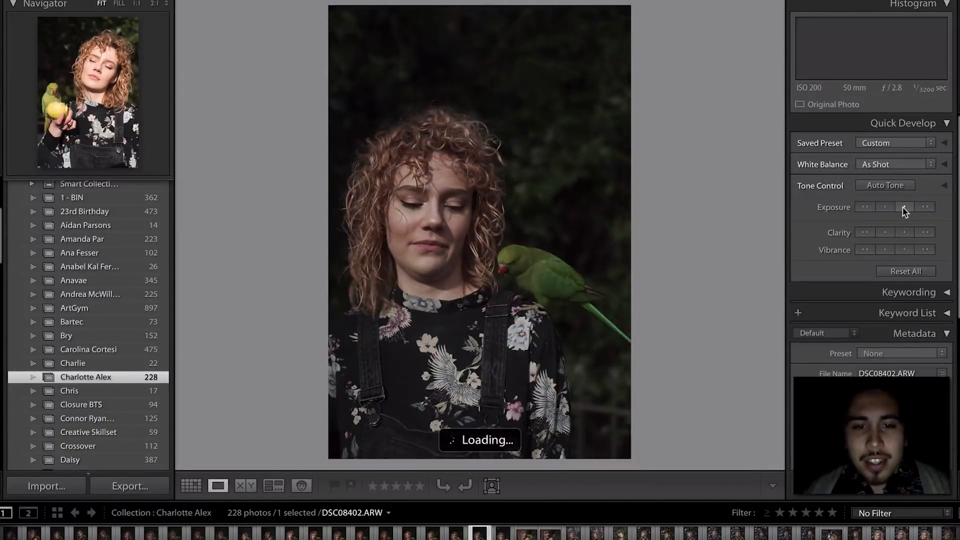
pyautogui.press('Right')
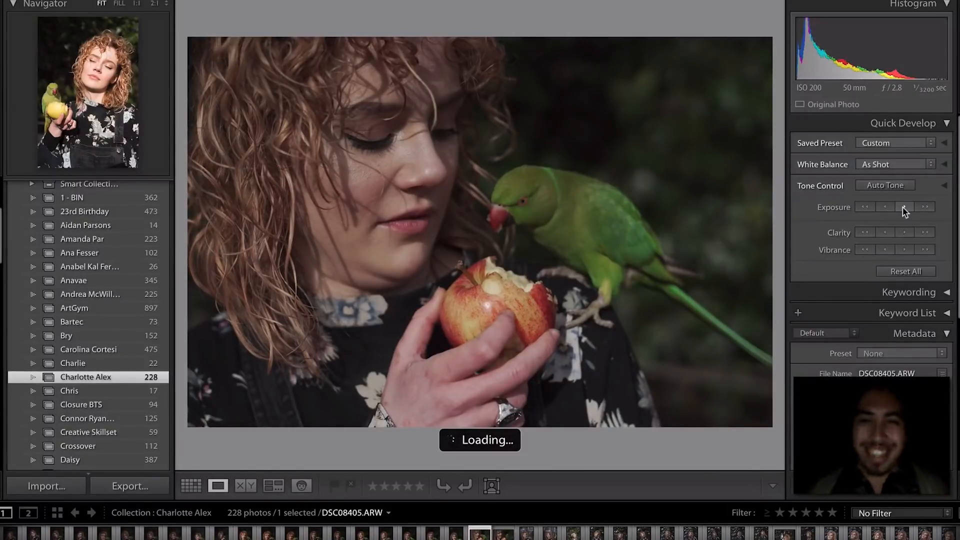
pyautogui.press('Right')
pyautogui.press('Right')
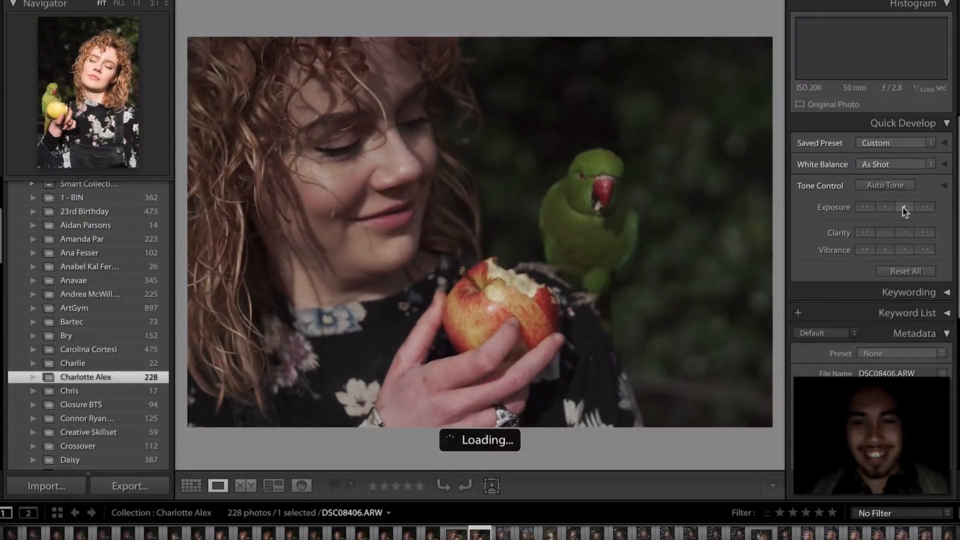
pyautogui.press('Right')
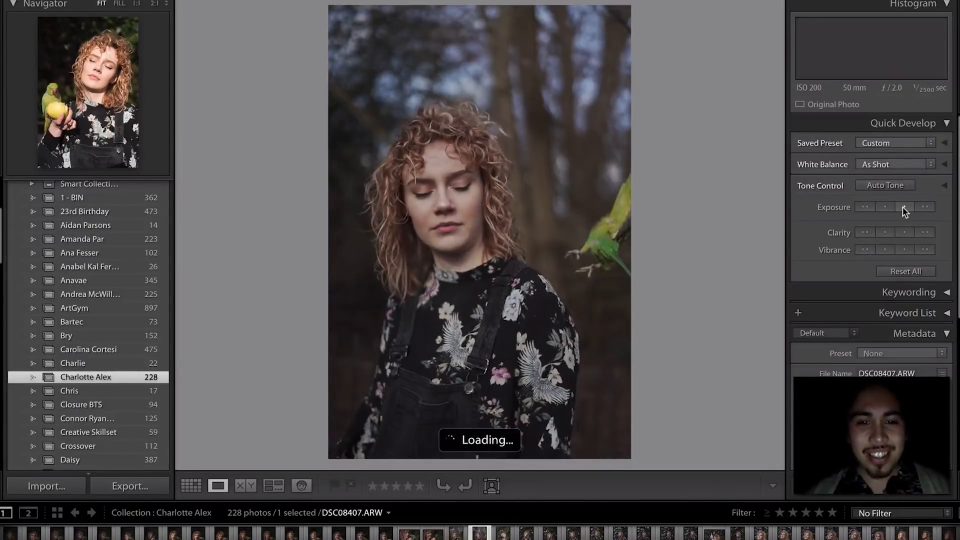
pyautogui.press('Left')
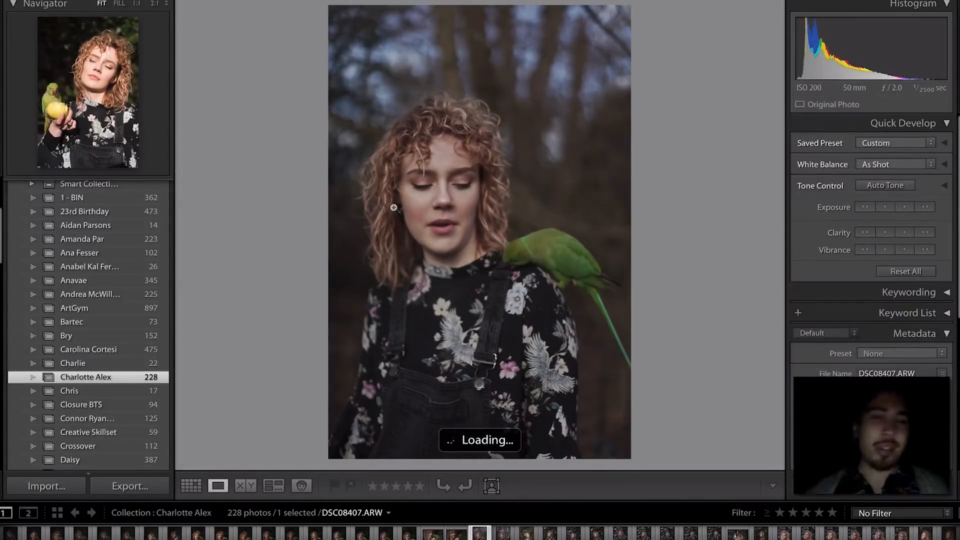
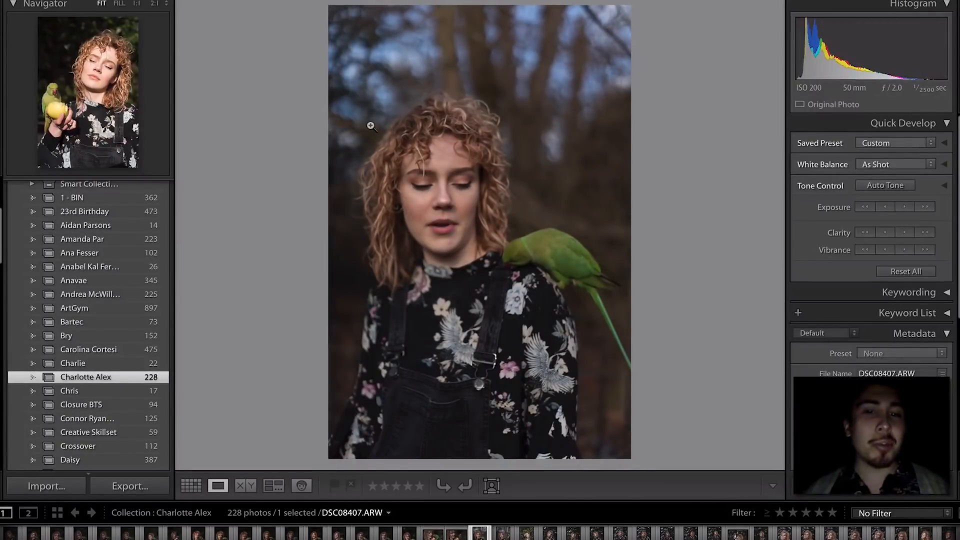
# - Compare the apple-and-parrot shot with the DSC08407 portrait
pyautogui.press('Left')
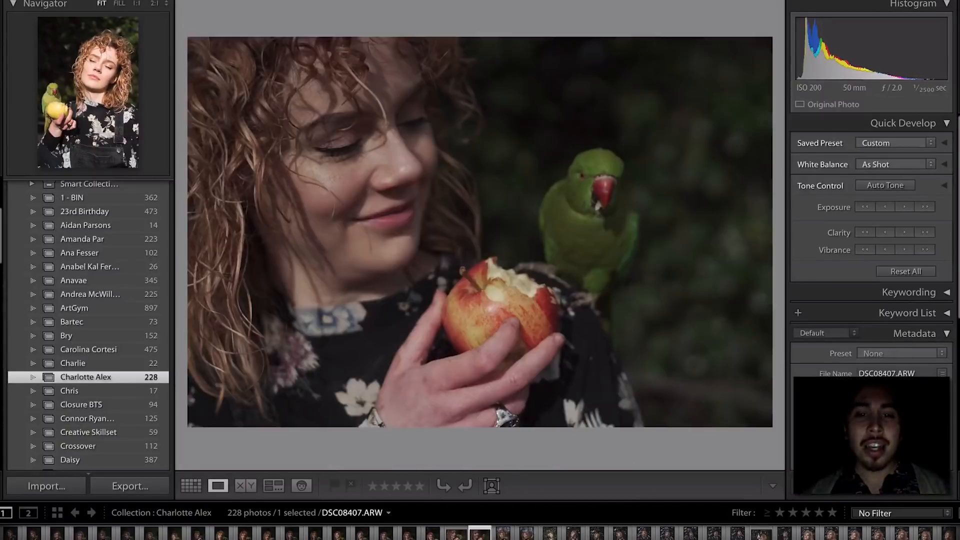
pyautogui.press('Right')
pyautogui.press('Left')
pyautogui.press('Left')
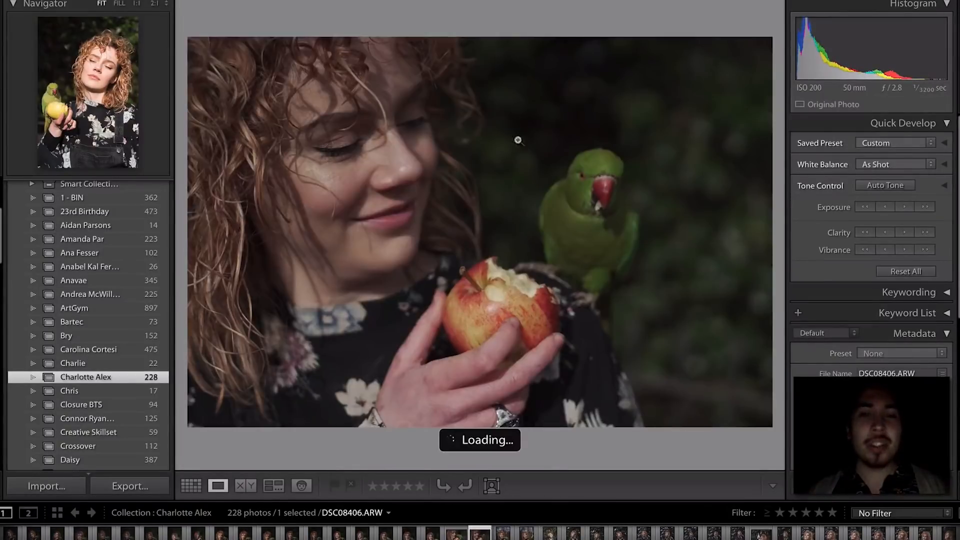
pyautogui.press('Right')
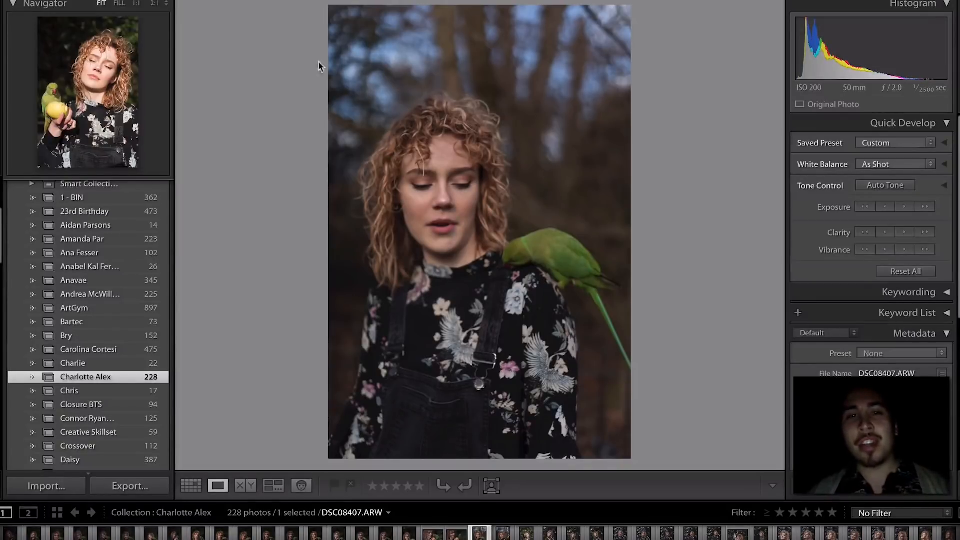
# - Inspect the flying parrot in DSC08408 at 1:1, then return to the fitted view
pyautogui.press('Right')
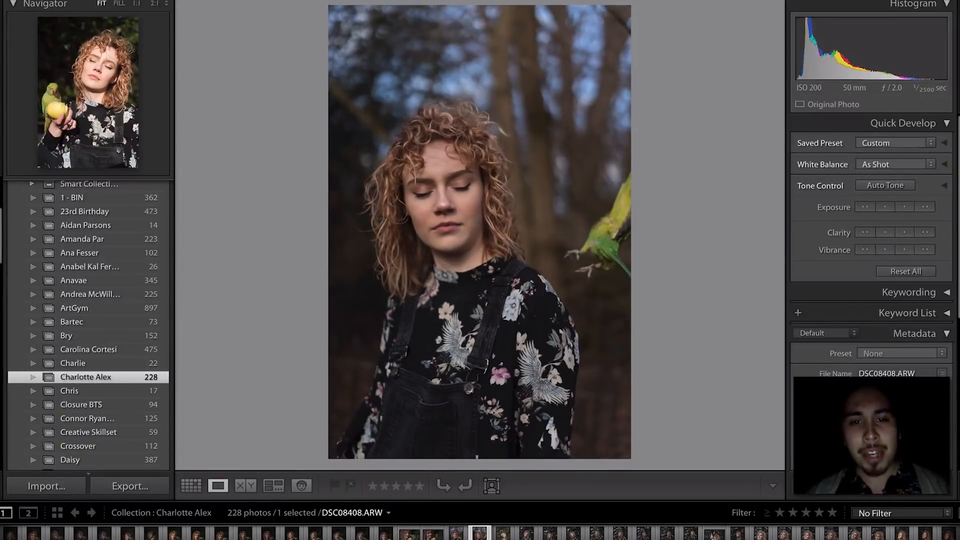
pyautogui.click(615, 265)
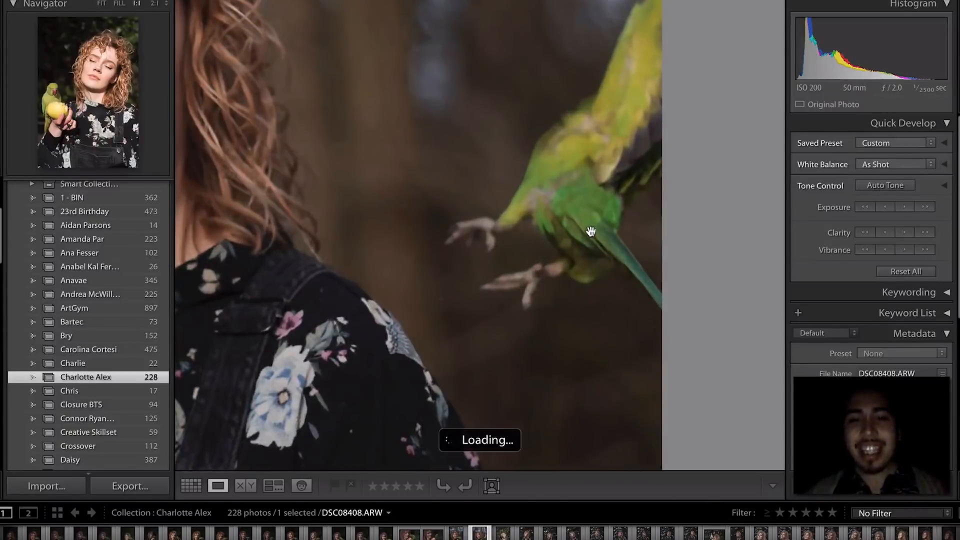
pyautogui.moveTo(579, 246); pyautogui.dragTo(575, 262)
pyautogui.click(574, 261)
# - Browse DSC08409 through DSC08411 and settle on DSC08410
pyautogui.press('Right')
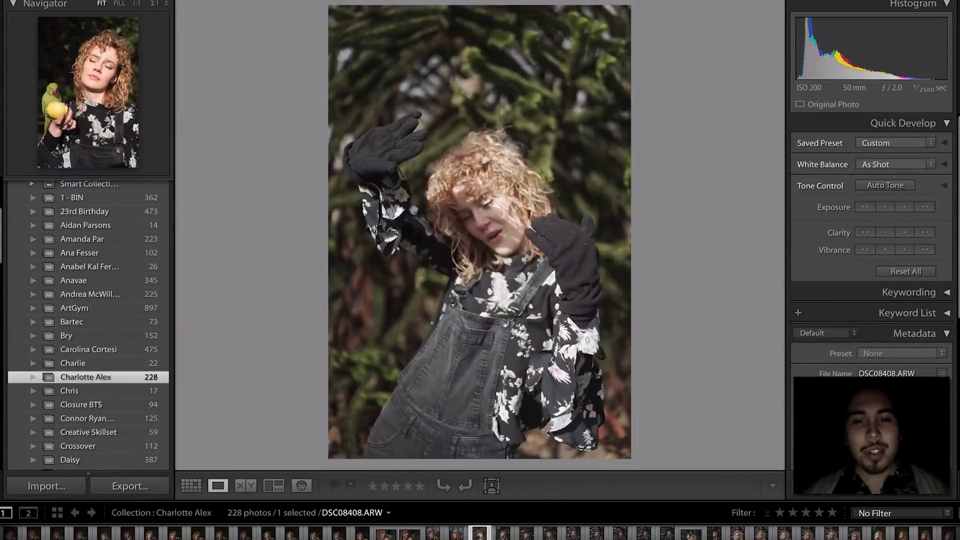
pyautogui.press('Right')
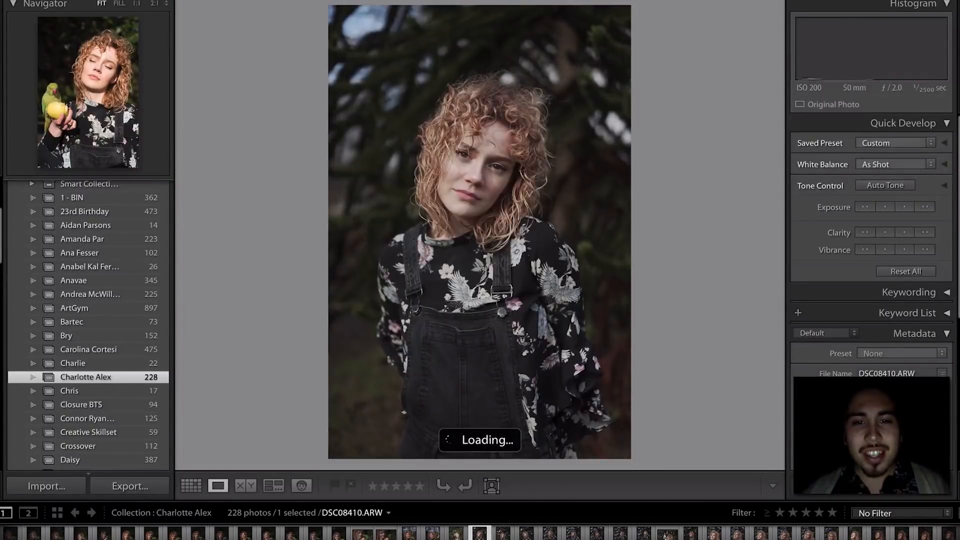
pyautogui.press('Right')
pyautogui.press('Left')
pyautogui.press('Left')
pyautogui.press('Left')
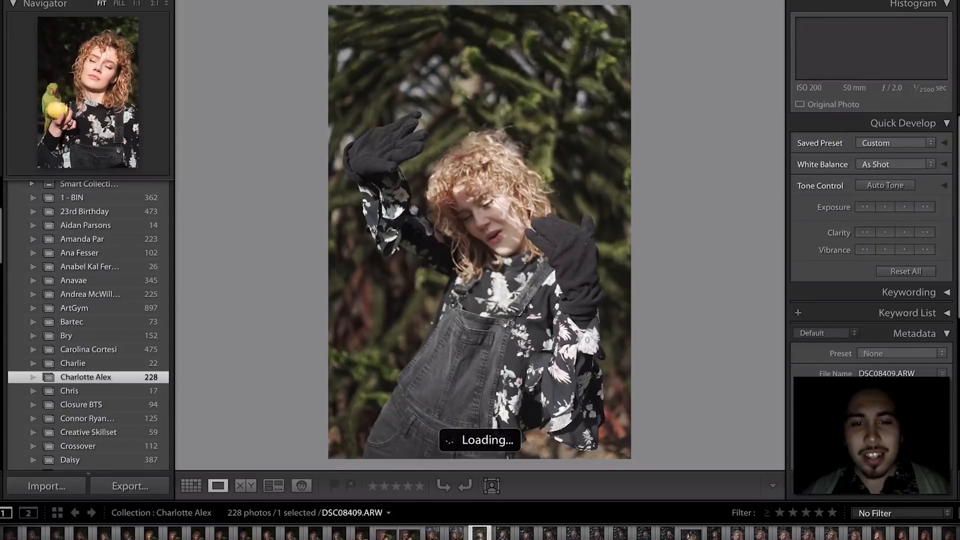
pyautogui.press('Right')
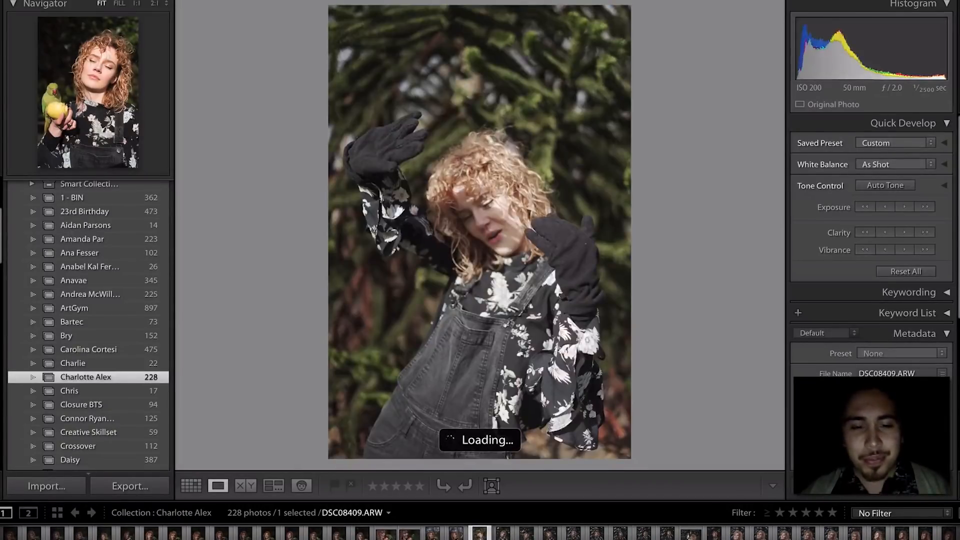
pyautogui.press('Right')
pyautogui.press('Left')
pyautogui.press('Left')
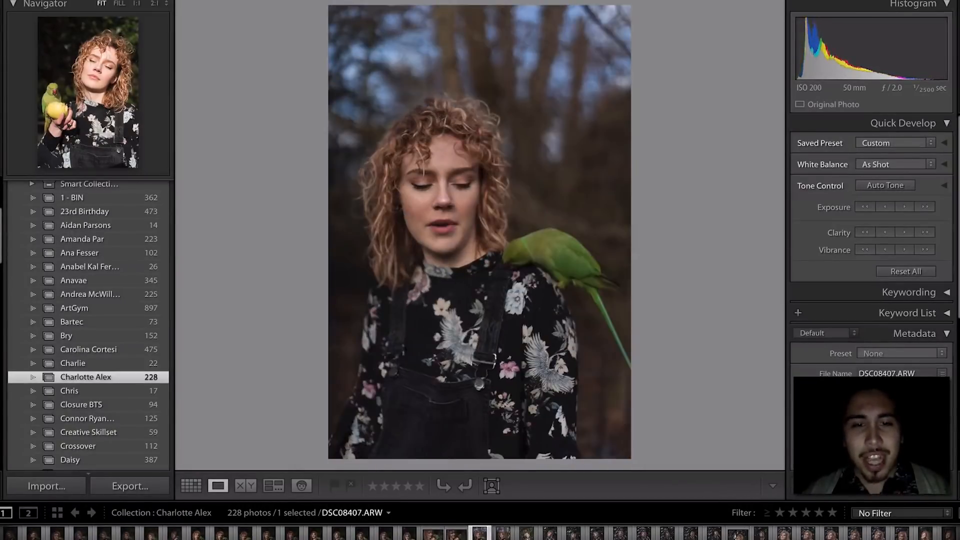
pyautogui.press('Right')
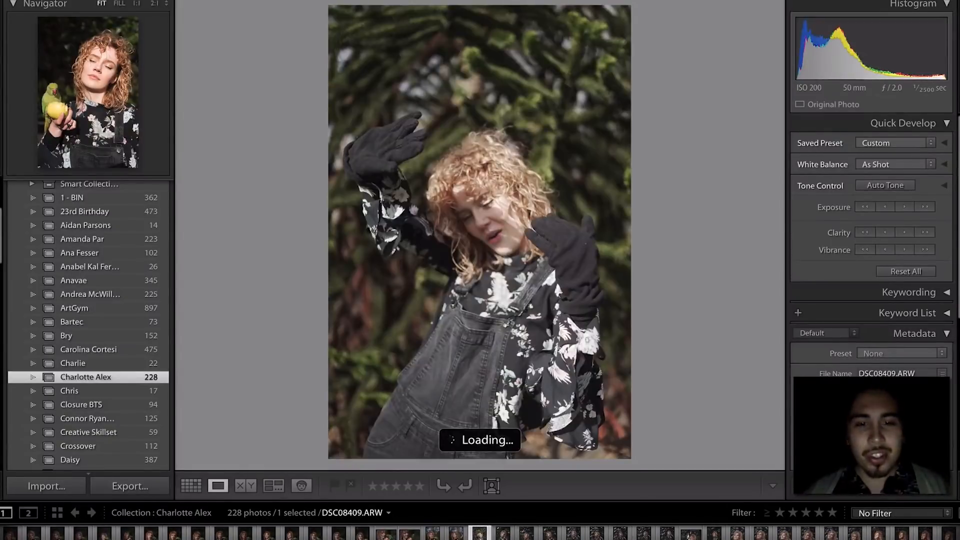
pyautogui.press('Right')
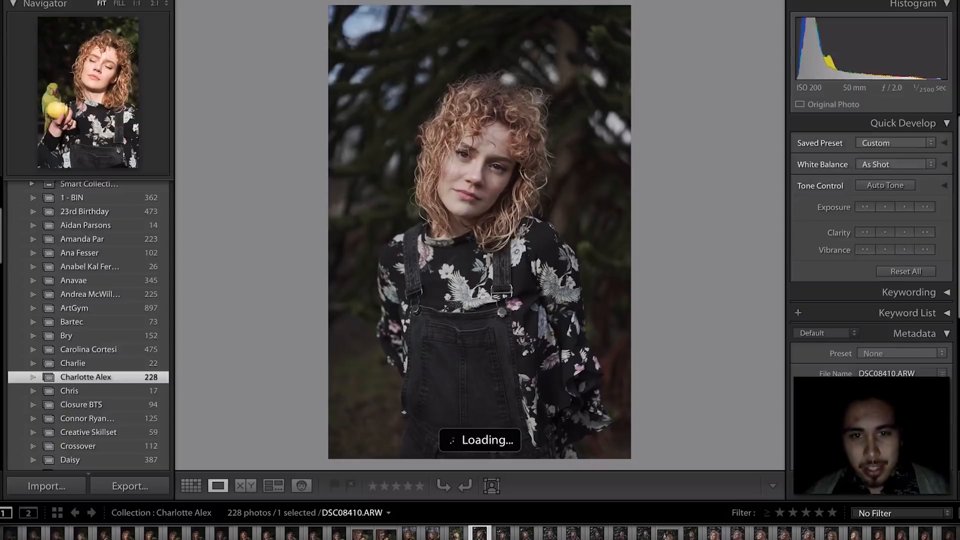
# - Rate DSC08410 and DSC08411 one star, clear one trial rating, and reach DSC08414
pyautogui.press('1')
pyautogui.press('Right')
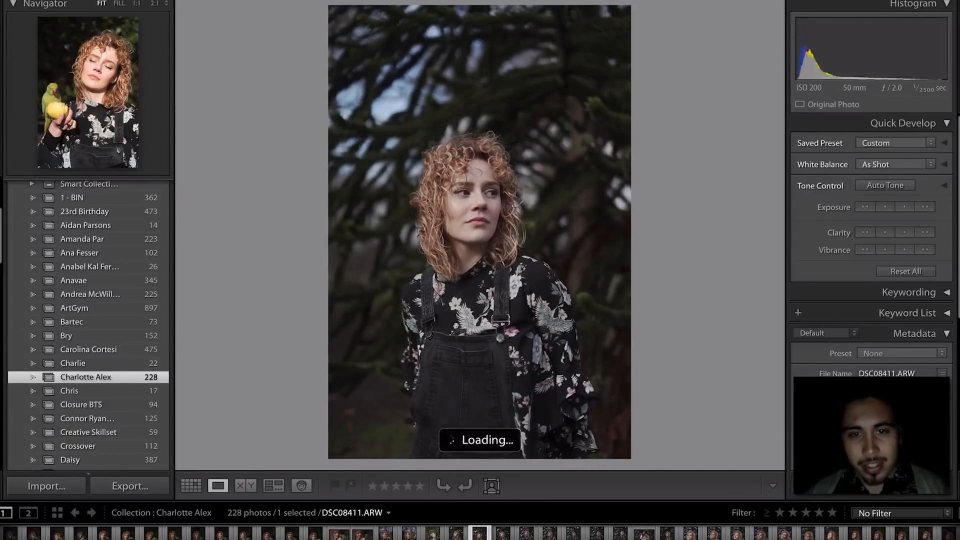
pyautogui.press('1')
pyautogui.press('Right')
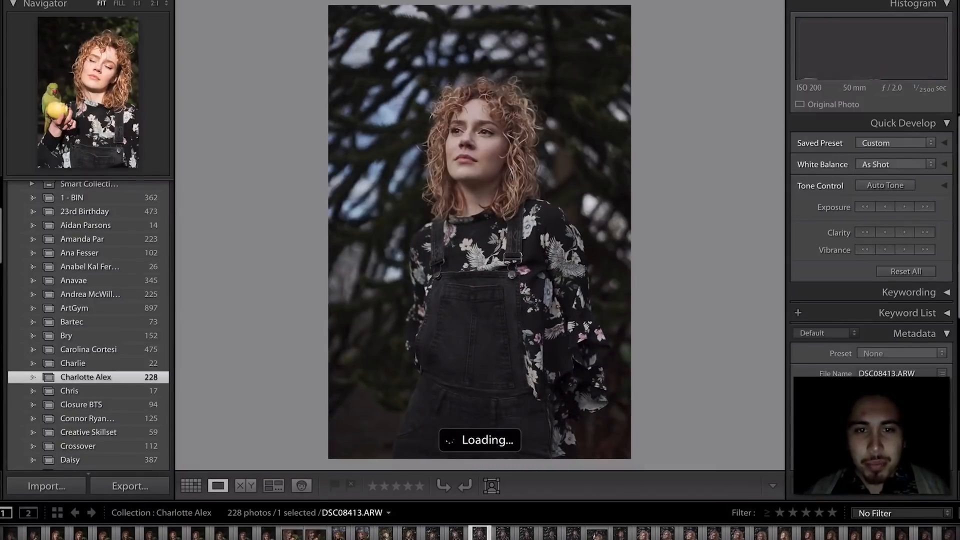
pyautogui.press('1')
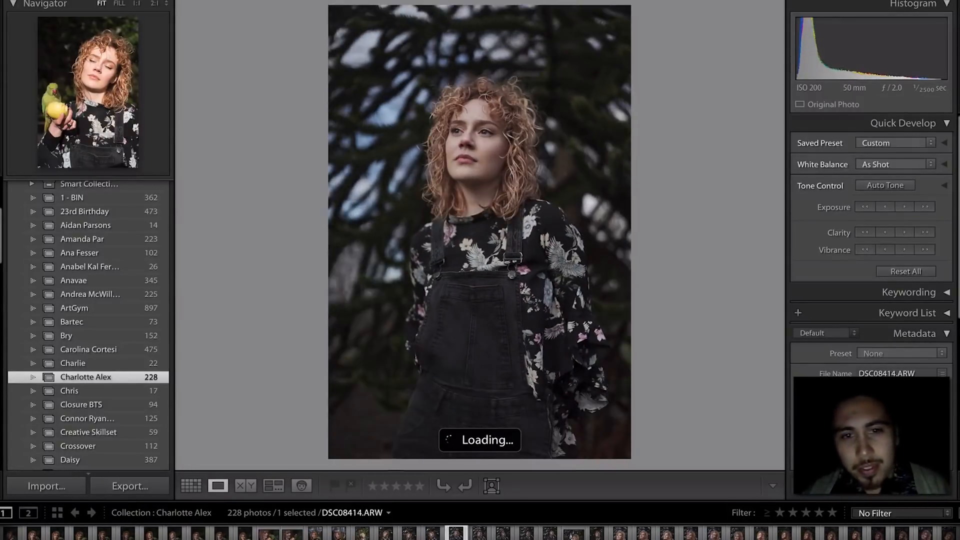
pyautogui.press('0')
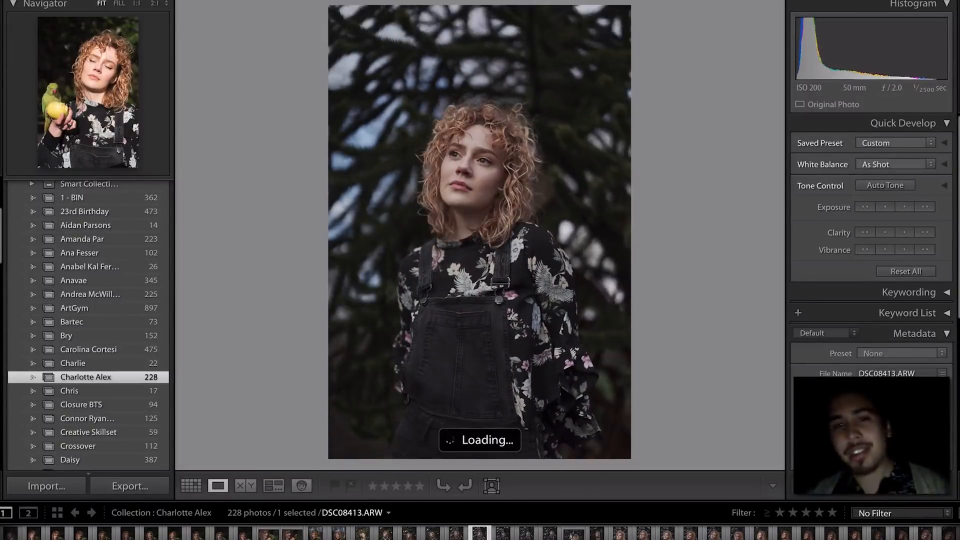
pyautogui.press('Right')
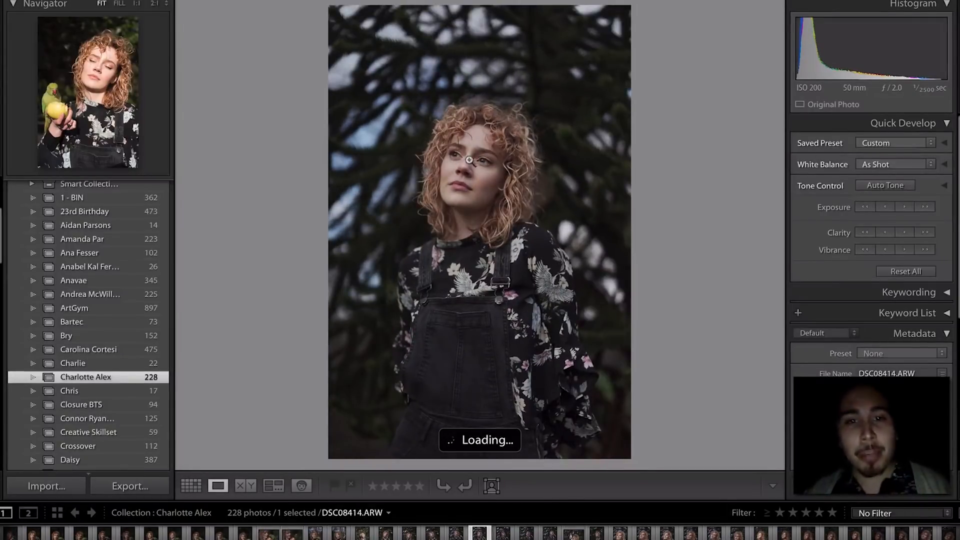
# - Check the face focus in DSC08414 close up and give it one star
pyautogui.click(469, 160)
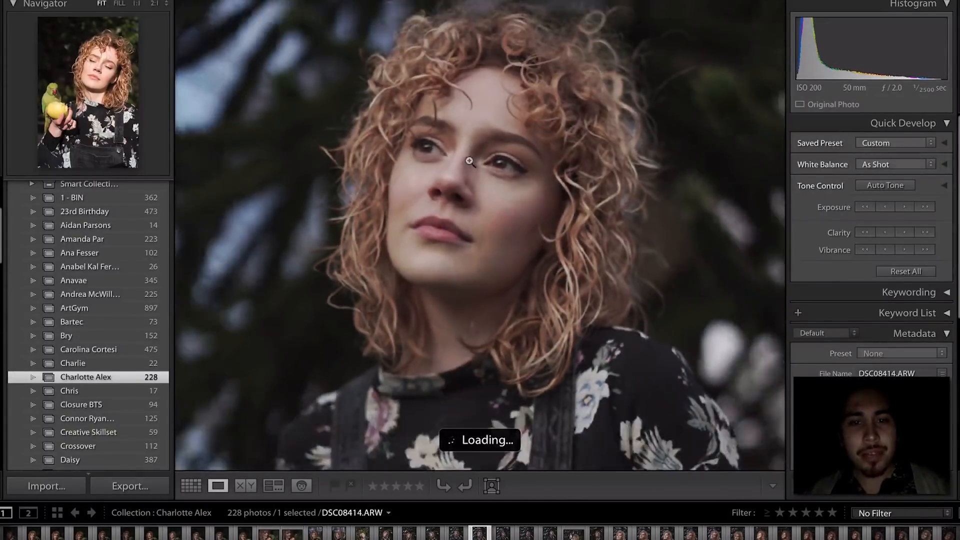
pyautogui.click(469, 161)
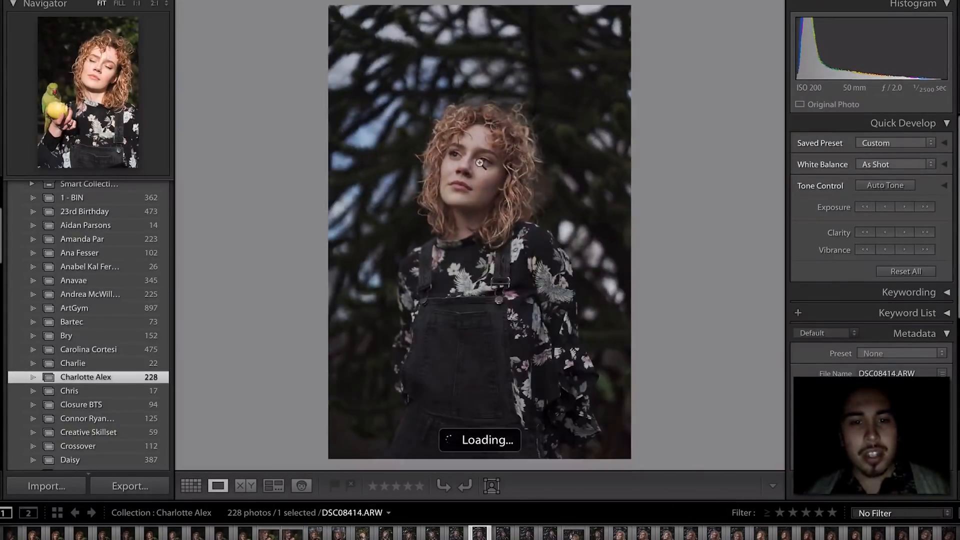
pyautogui.click(481, 163)
pyautogui.click(492, 168)
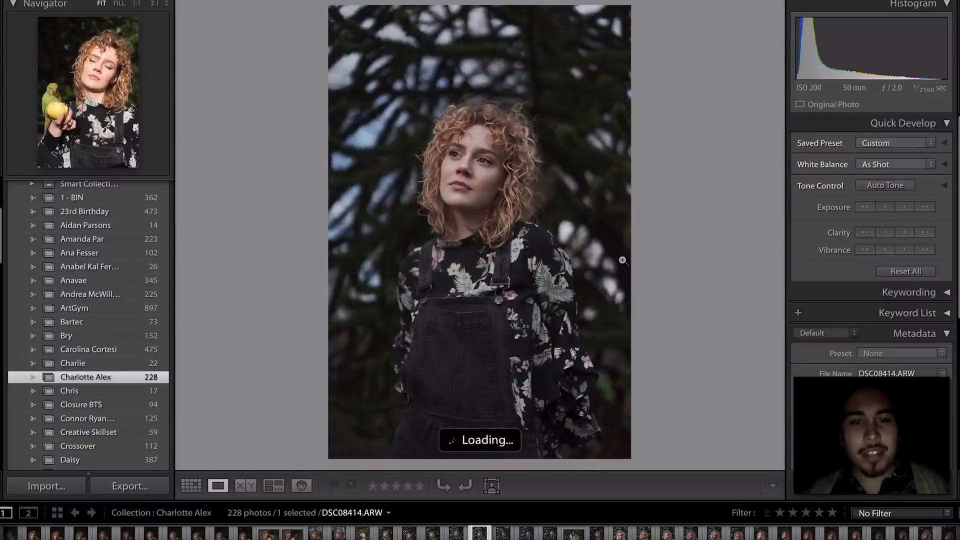
pyautogui.press('1')
pyautogui.click(482, 171)
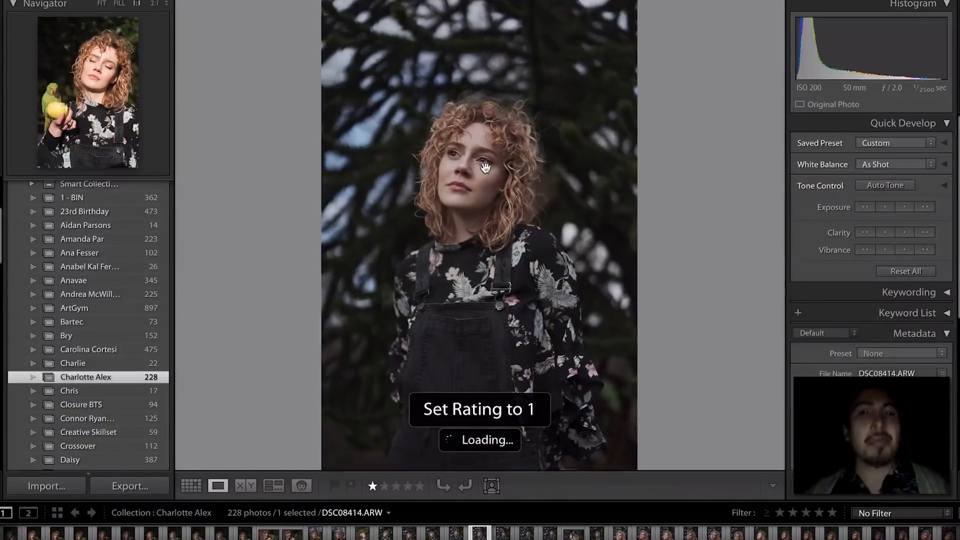
pyautogui.click(484, 170)
# - Rate DSC08415 one star and move past DSC08416–DSC08418 to DSC08419
pyautogui.press('Right')
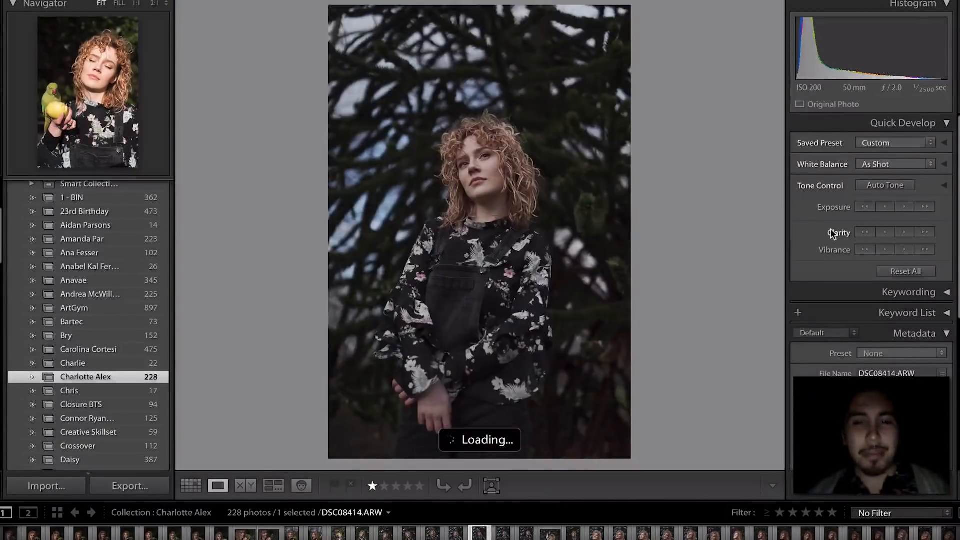
pyautogui.press('1')
pyautogui.press('Right')
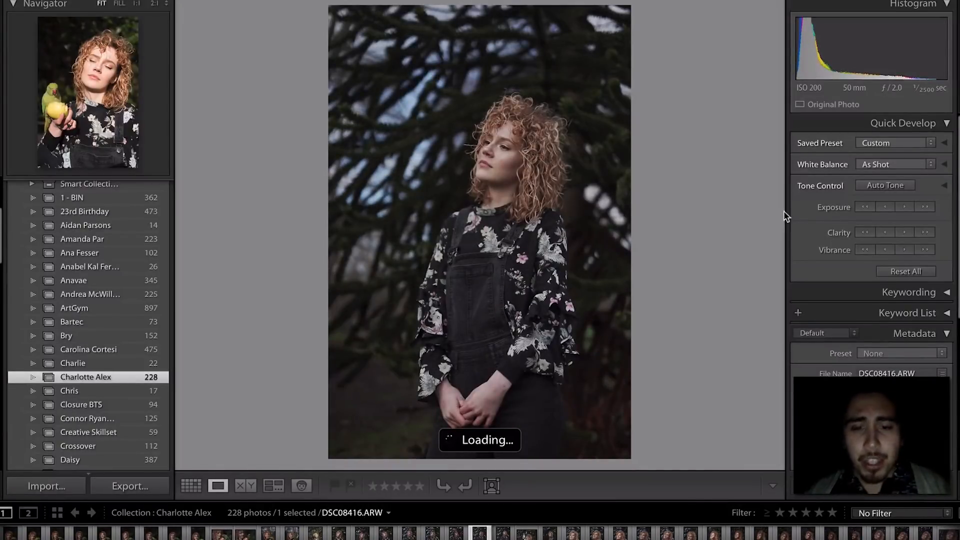
pyautogui.press('Right')
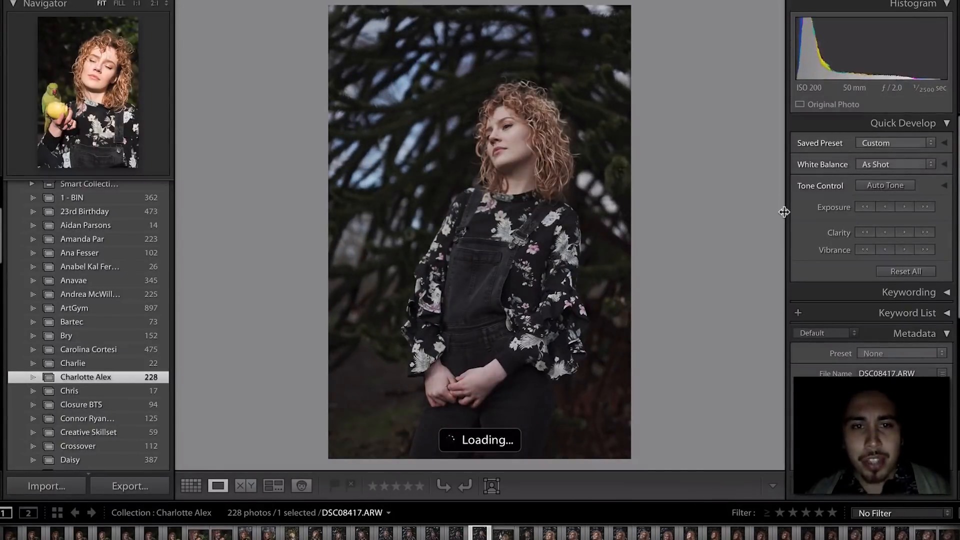
pyautogui.press('Right')
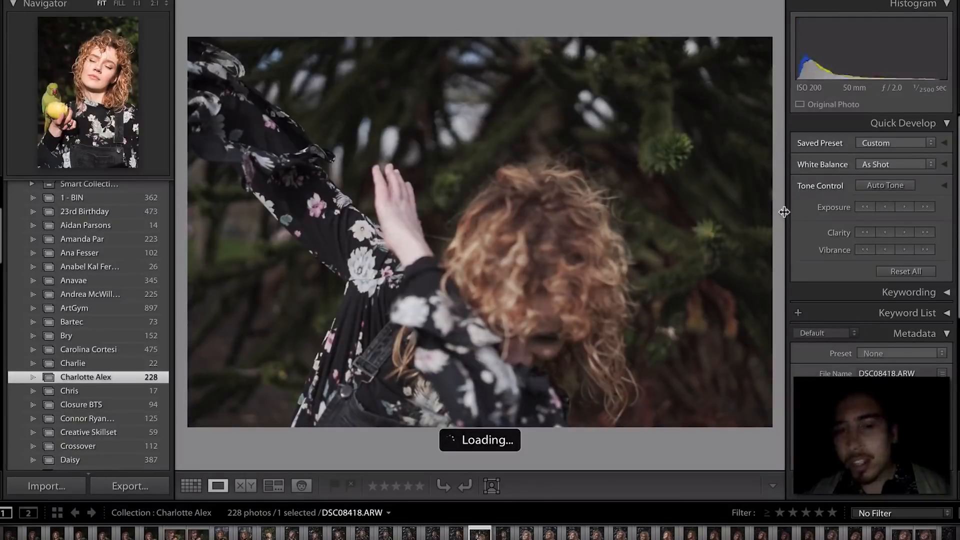
pyautogui.press('Right')
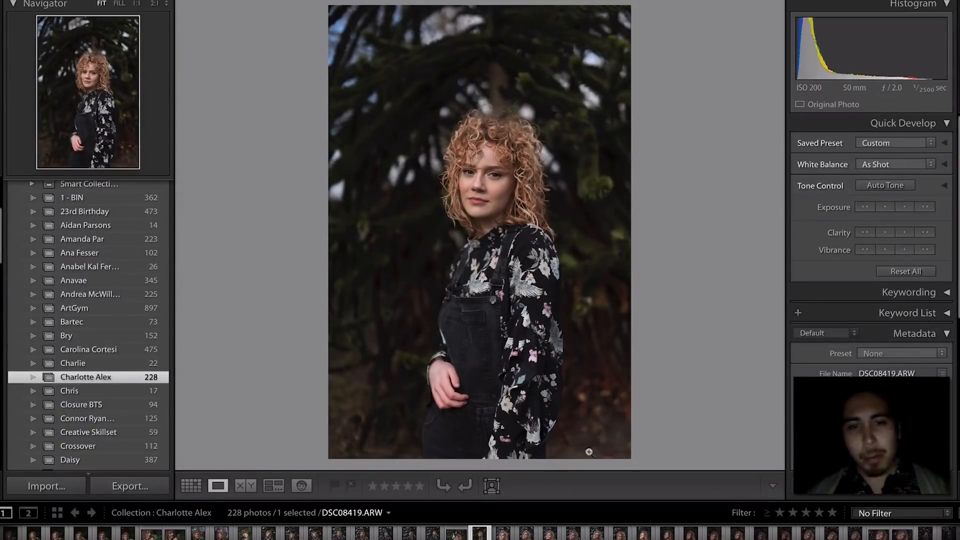
# - Give DSC08421 and DSC08423 one star each, skipping DSC08420 and DSC08422
pyautogui.press('Right')
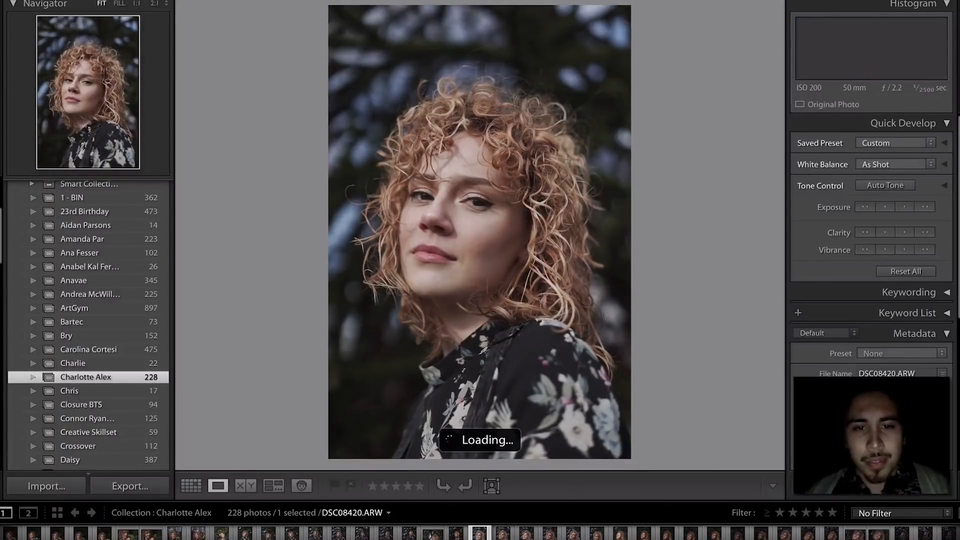
pyautogui.press('Right')
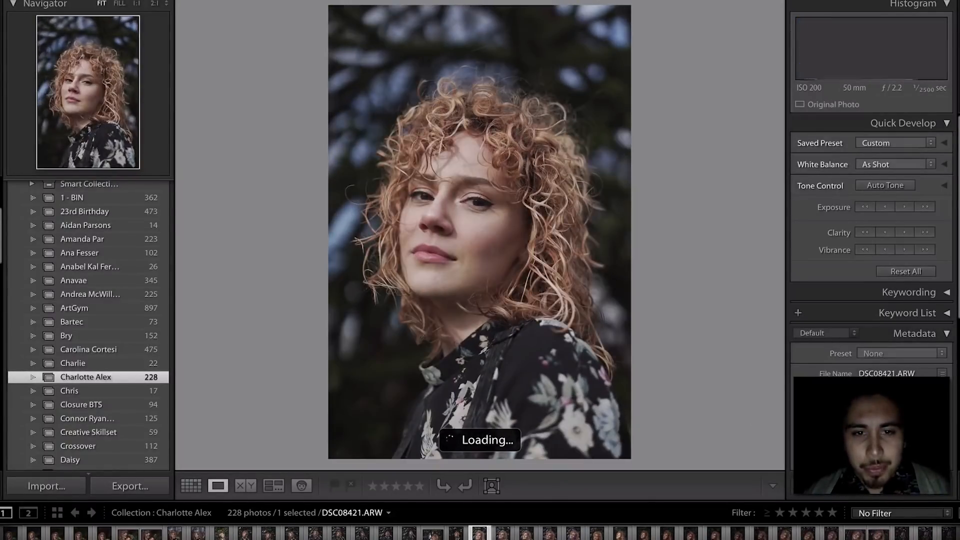
pyautogui.press('1')
pyautogui.press('Right')
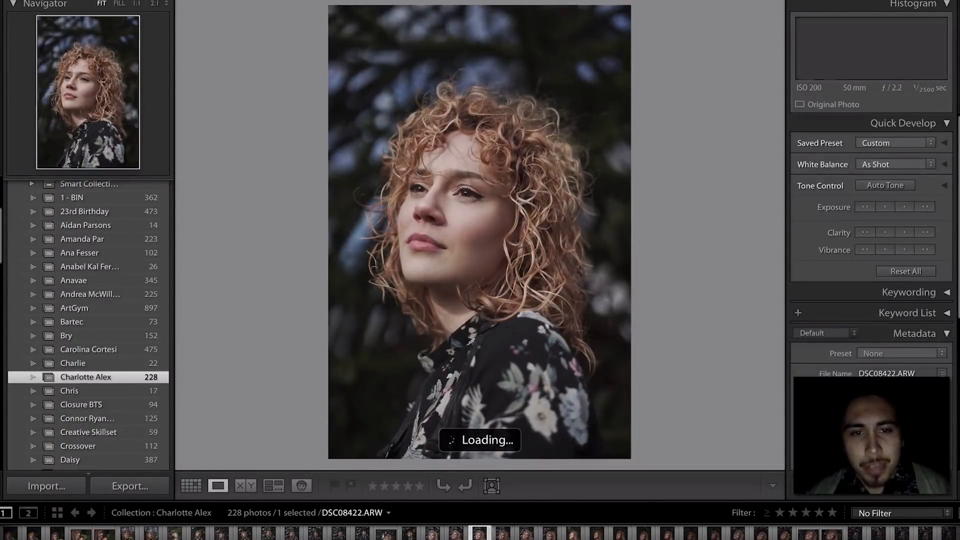
pyautogui.press('Right')
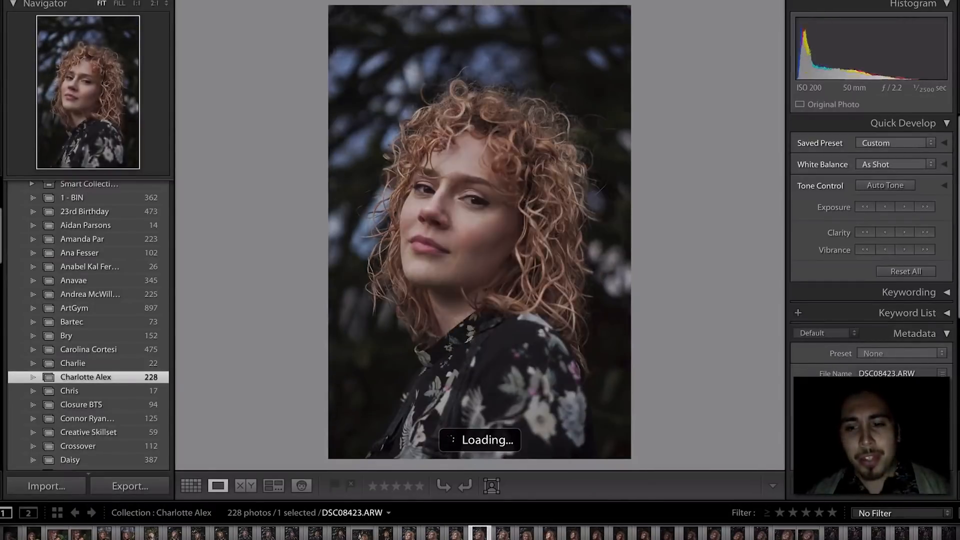
pyautogui.press('1')
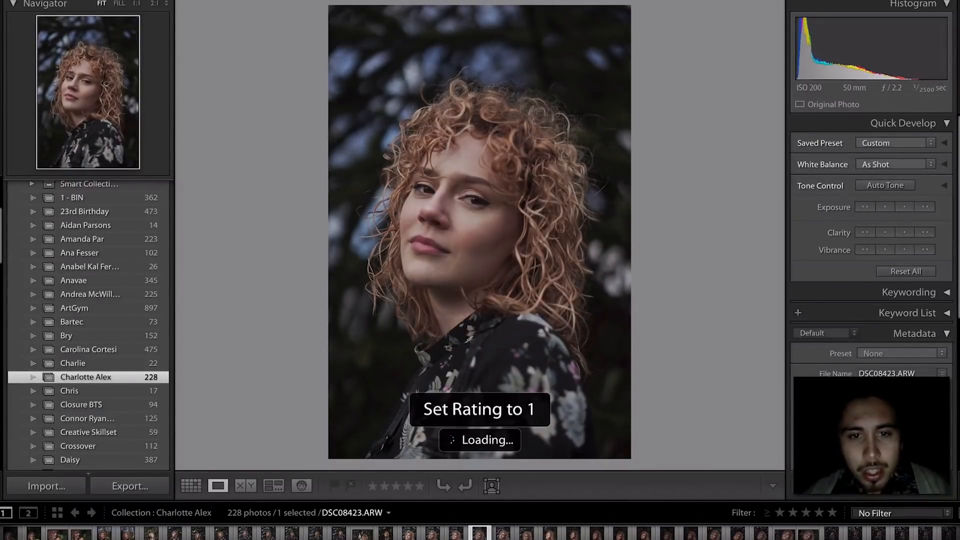
# - Continue through the following portraits, giving two more keepers one star
pyautogui.press('Right')
pyautogui.press('Right')
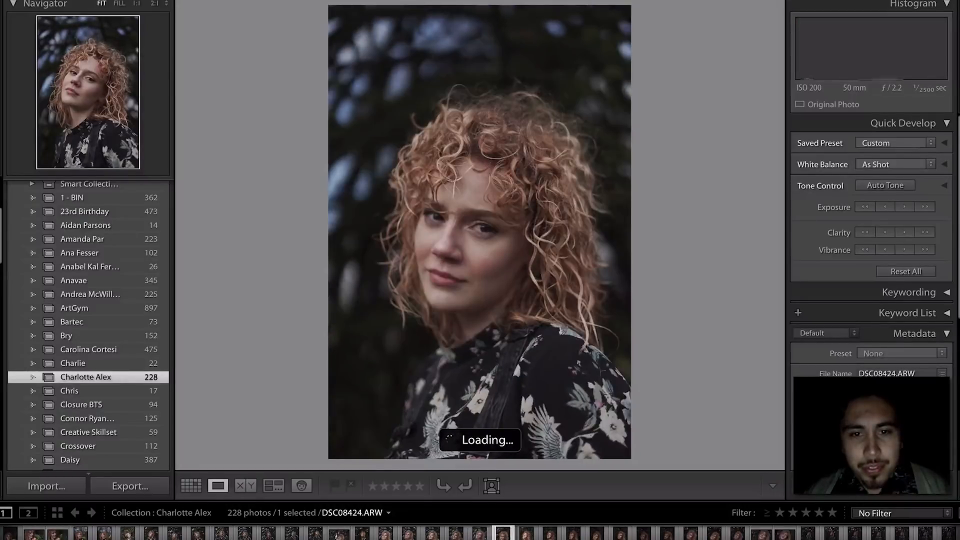
pyautogui.press('Right')
pyautogui.press('Right')
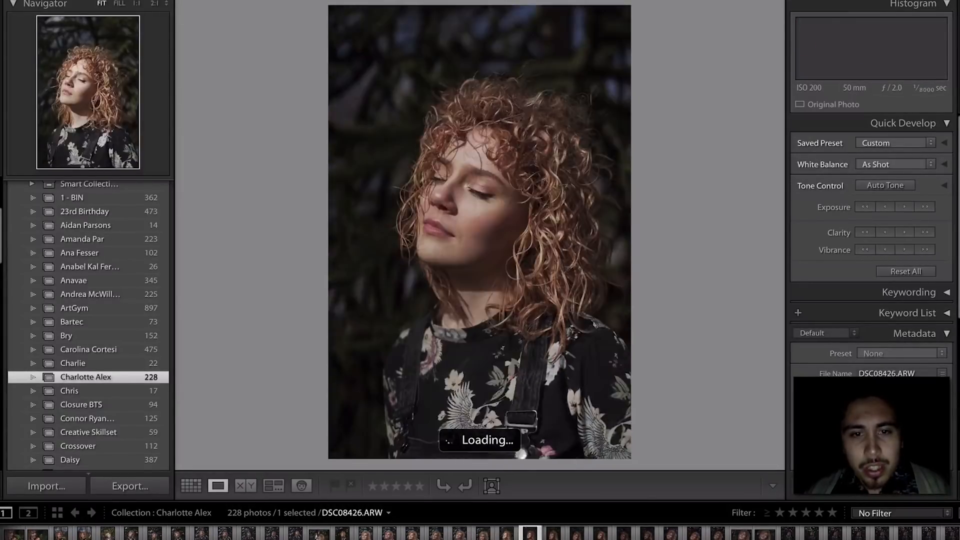
pyautogui.press('Right')
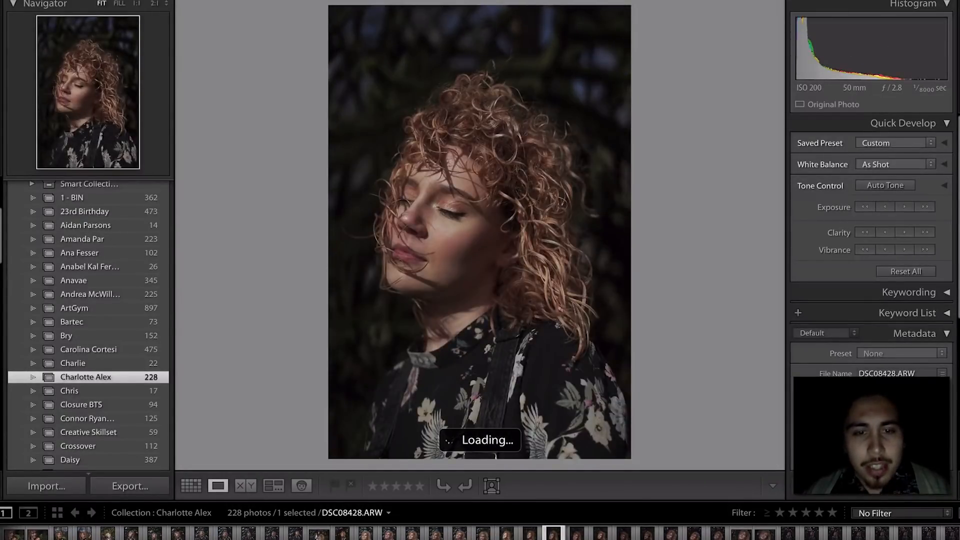
pyautogui.press('Right')
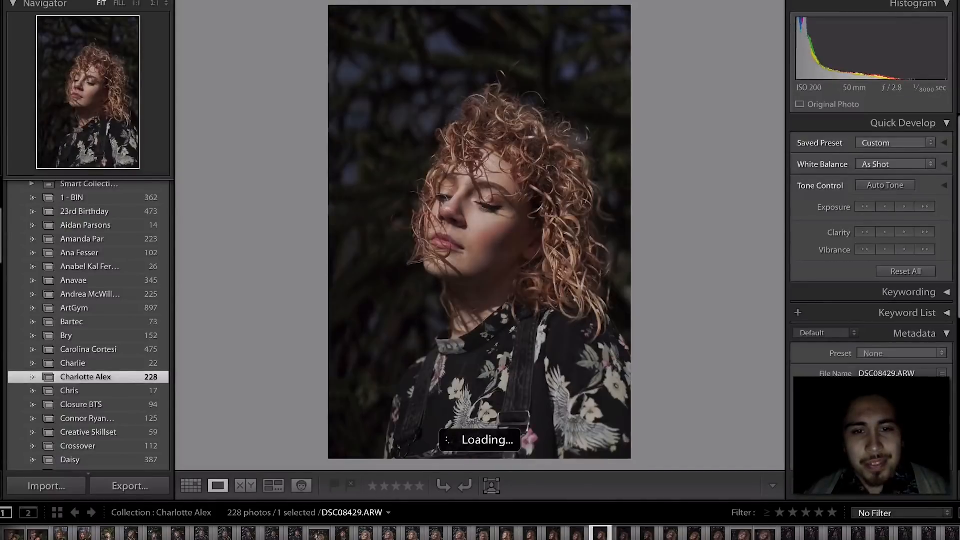
pyautogui.press('1')
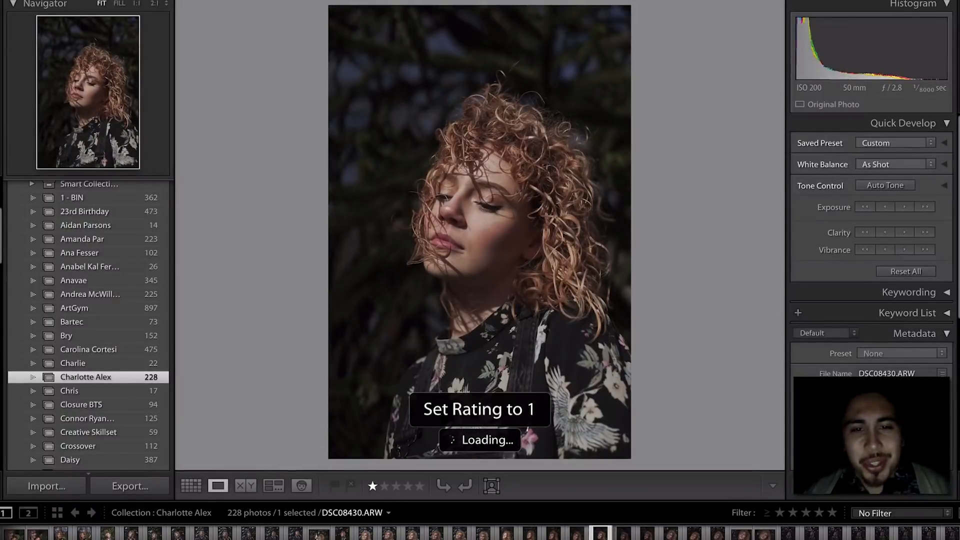
pyautogui.press('Right')
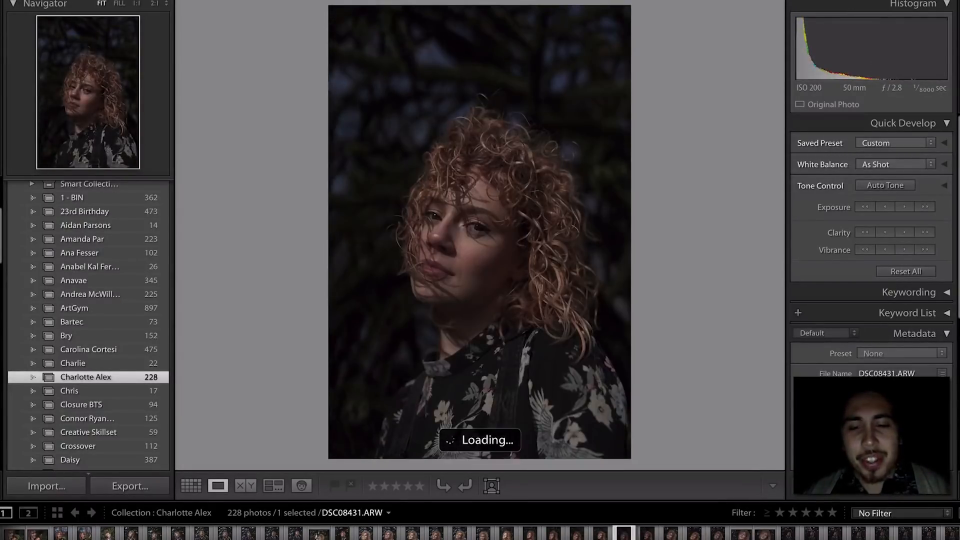
pyautogui.press('Right')
pyautogui.press('Right')
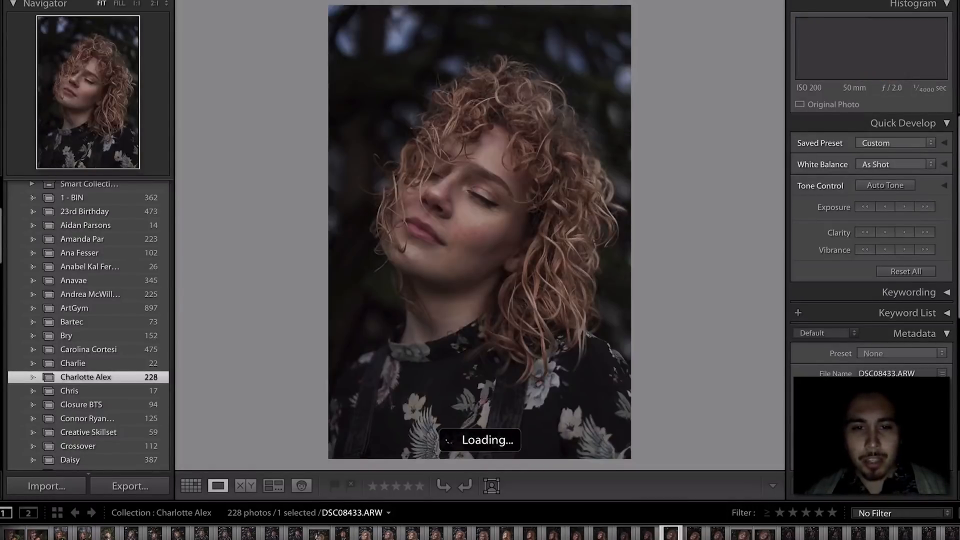
pyautogui.press('1')
pyautogui.press('Right')
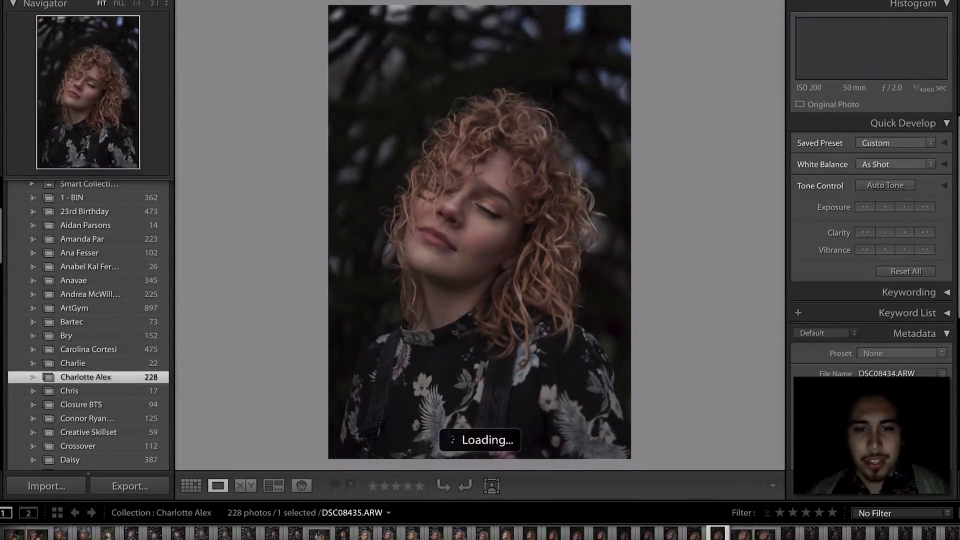
pyautogui.press('Right')
pyautogui.press('Right')
pyautogui.press('Right')
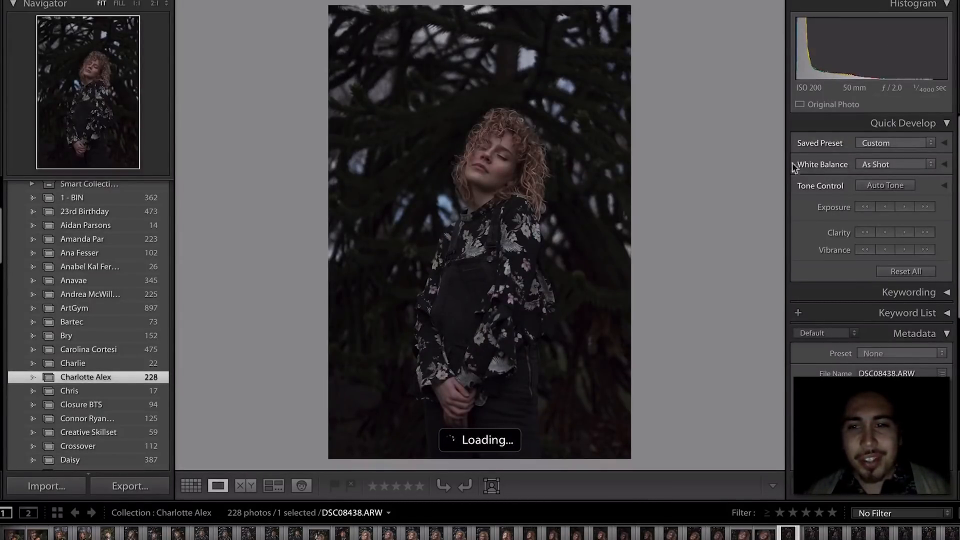
# - Brighten the dark full-length shot's exposure two steps and rate it one star
pyautogui.click(900, 209)
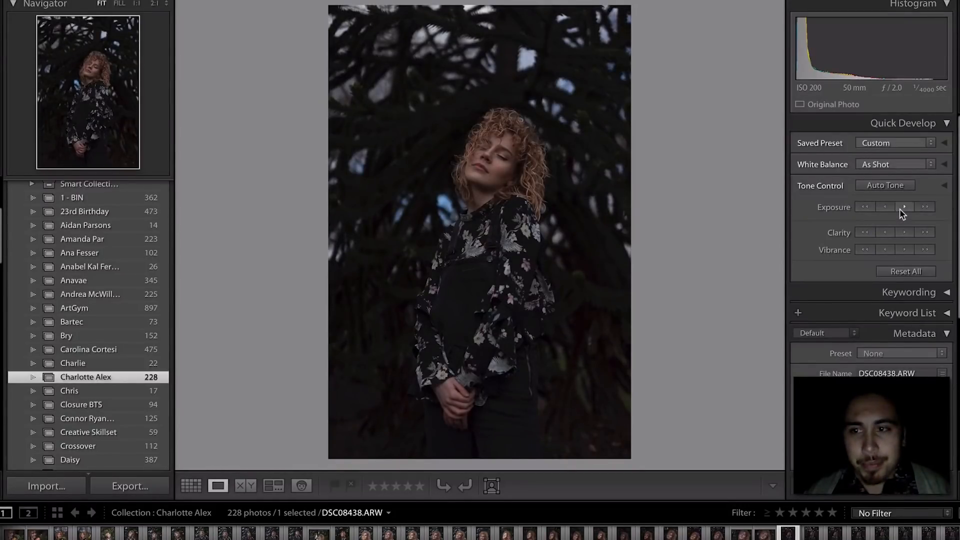
pyautogui.press('1')
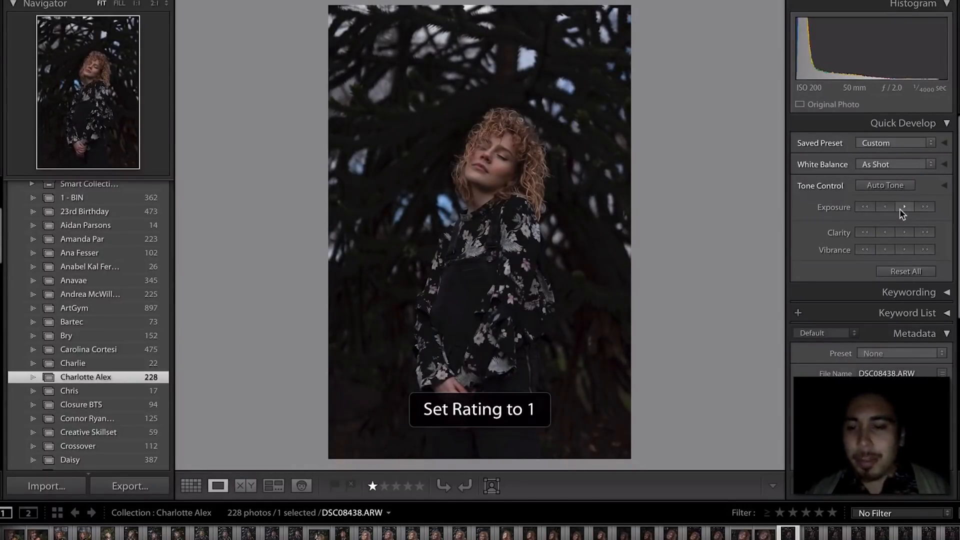
pyautogui.click(899, 209)
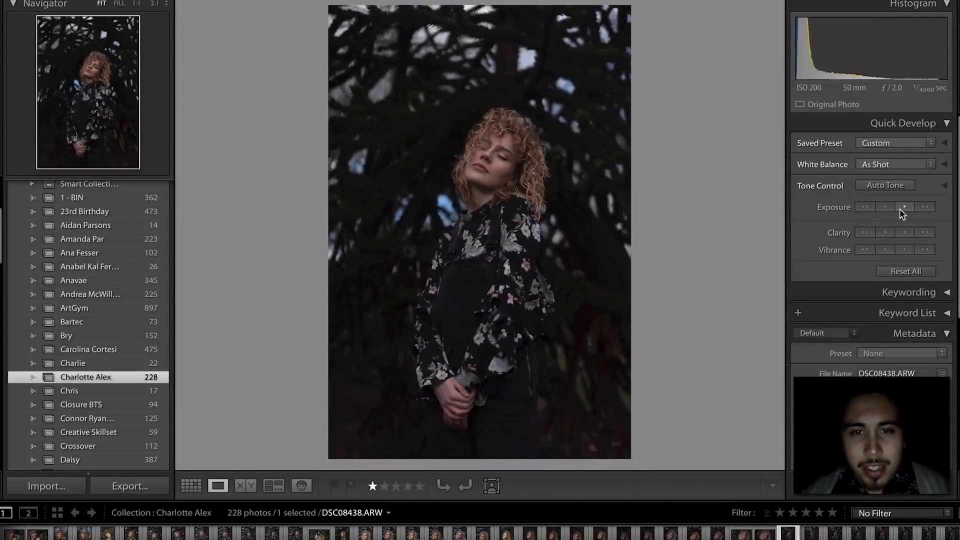
pyautogui.press('0')
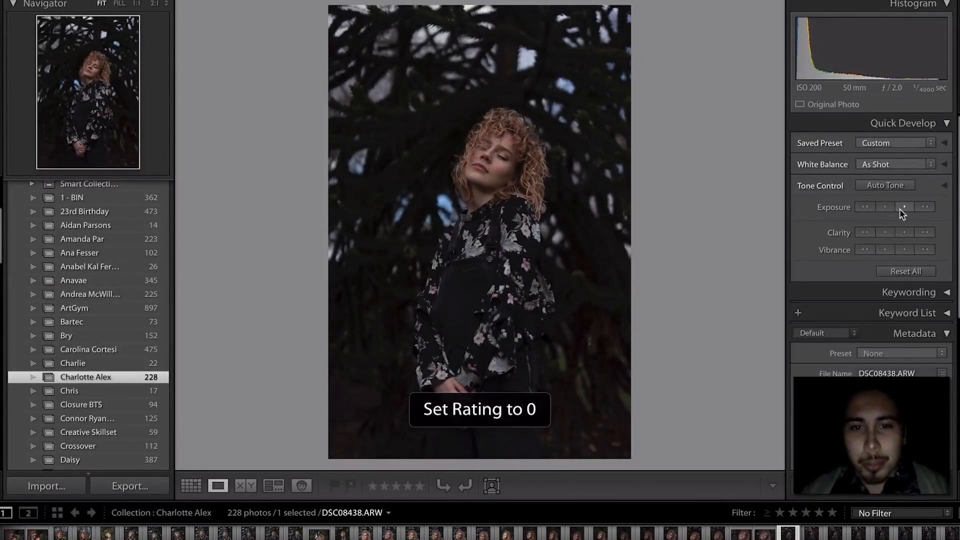
pyautogui.press('1')
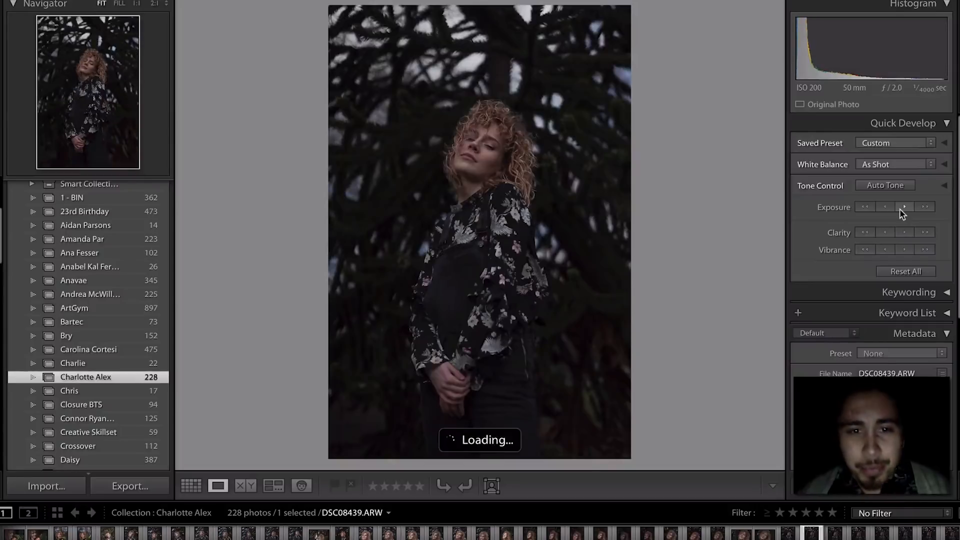
# - Star one more portrait, then filter to photos rated one star or higher
pyautogui.press('Right')
pyautogui.press('Right')
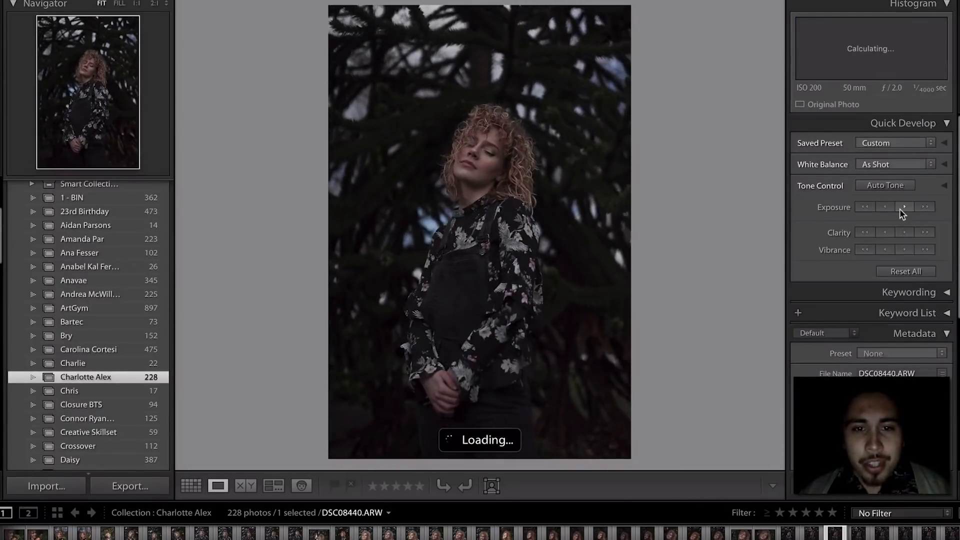
pyautogui.press('1')
pyautogui.press('1')
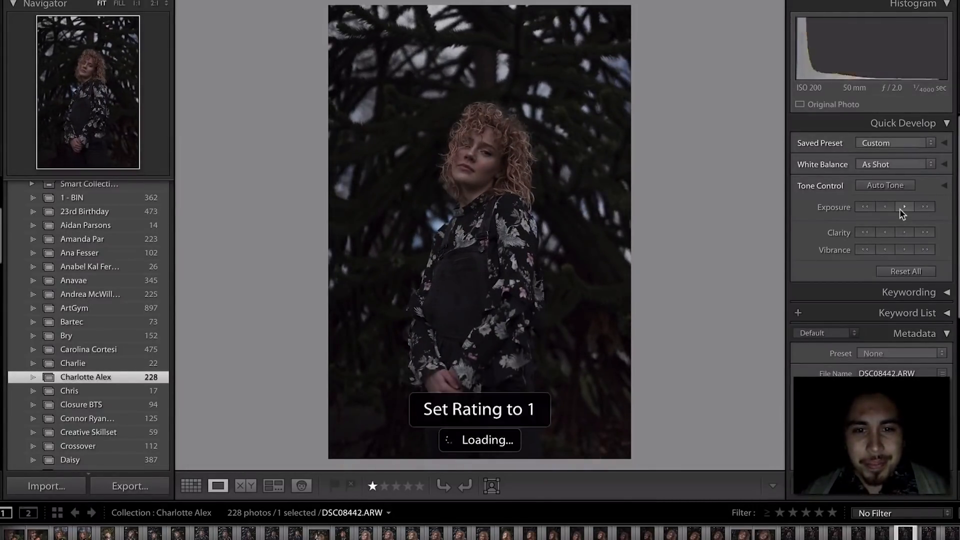
pyautogui.press('Right')
pyautogui.press('Right')
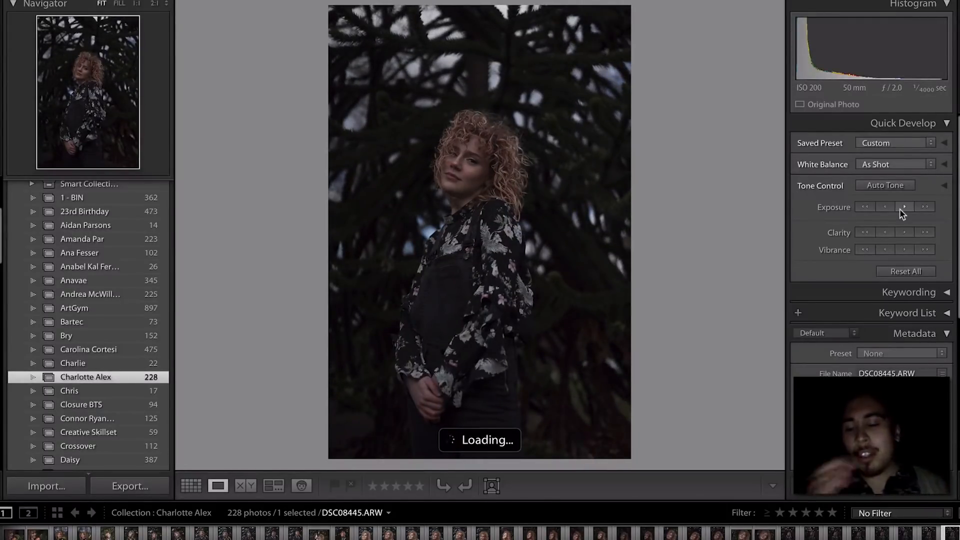
pyautogui.press('Left')
pyautogui.press('Right')
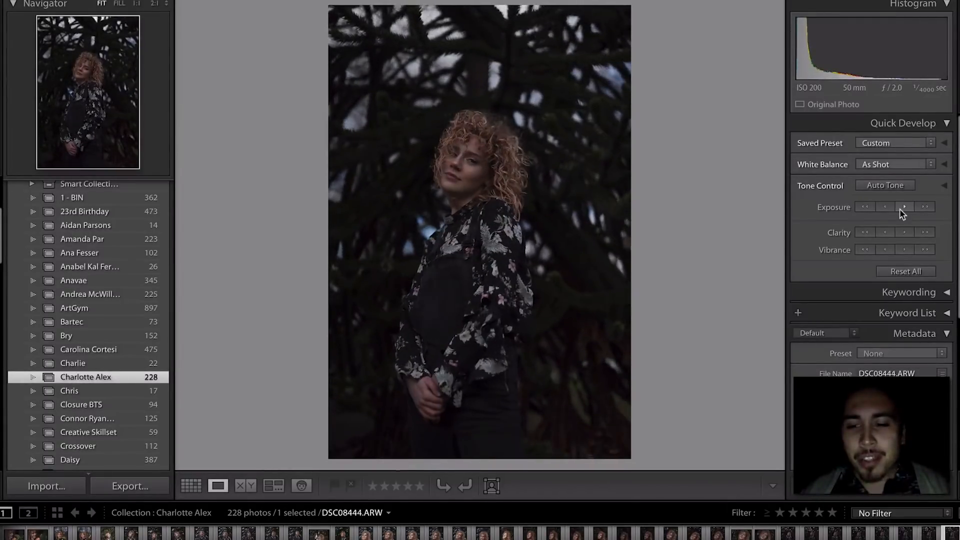
pyautogui.click(780, 513)
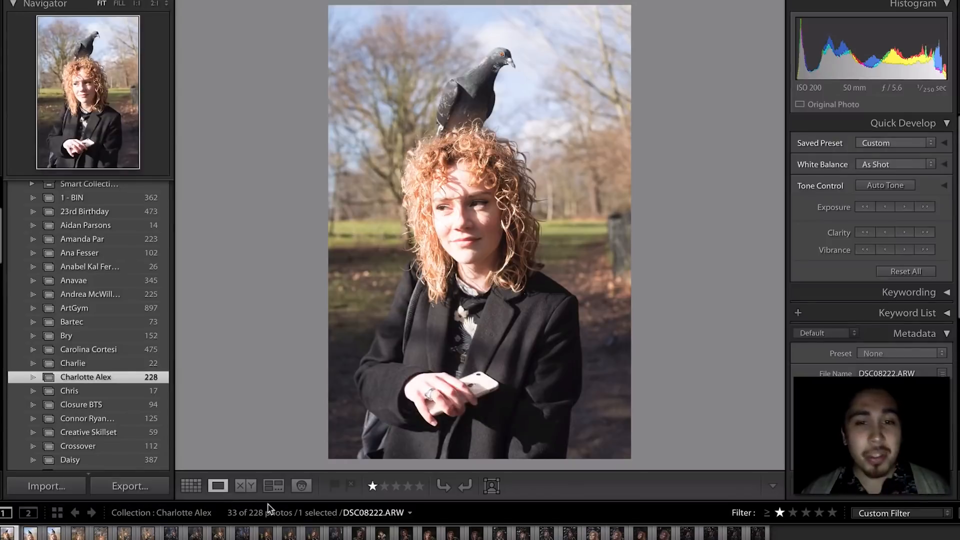
# - Clear the star ratings from the first starred pigeon portraits
pyautogui.press('Right')
pyautogui.press('Right')
pyautogui.press('Right')
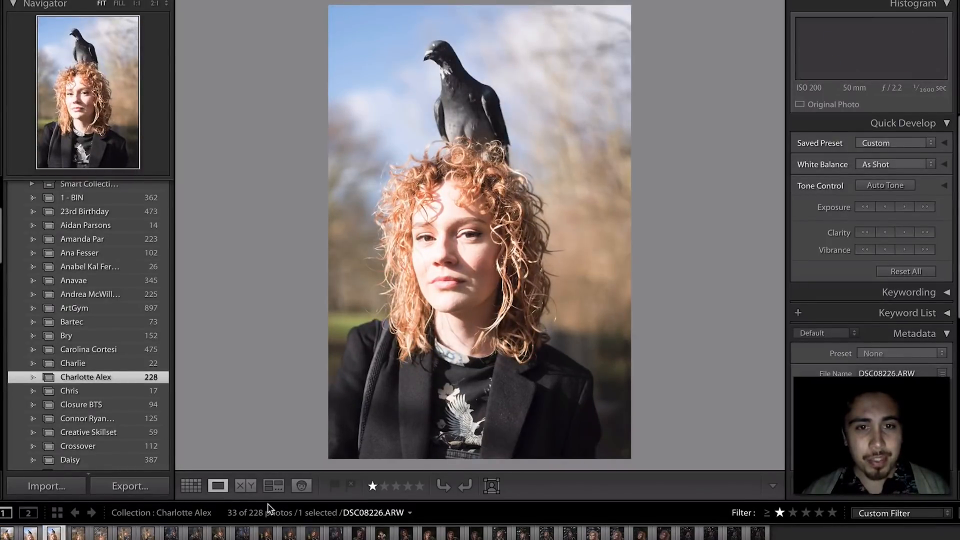
pyautogui.press('Left')
pyautogui.press('Left')
pyautogui.press('Left')
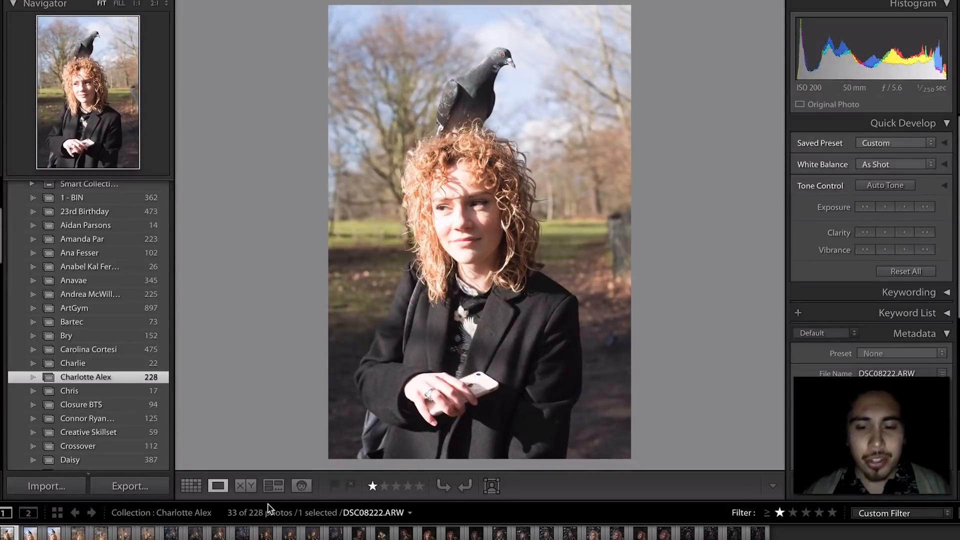
pyautogui.press('0')
pyautogui.press('0')
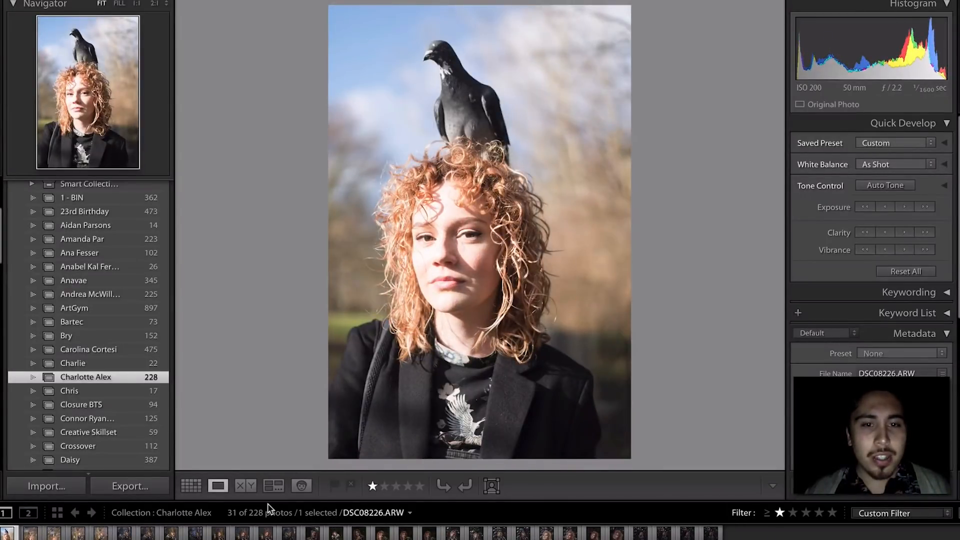
pyautogui.press('0')
pyautogui.press('Right')
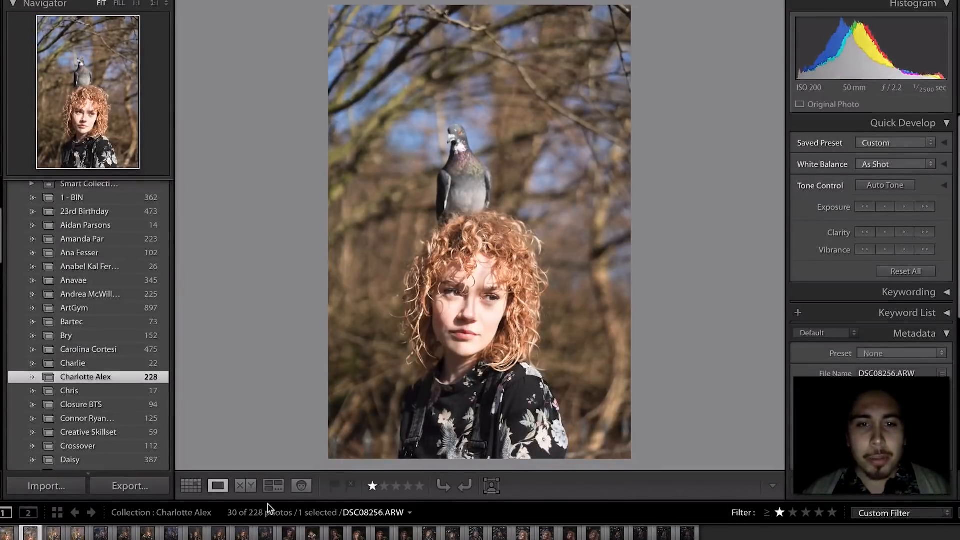
# - Compare the similar pigeon portraits among the starred photos, returning to the first one
pyautogui.press('Right')
pyautogui.press('Left')
pyautogui.press('Left')
pyautogui.press('Right')
pyautogui.press('Right')
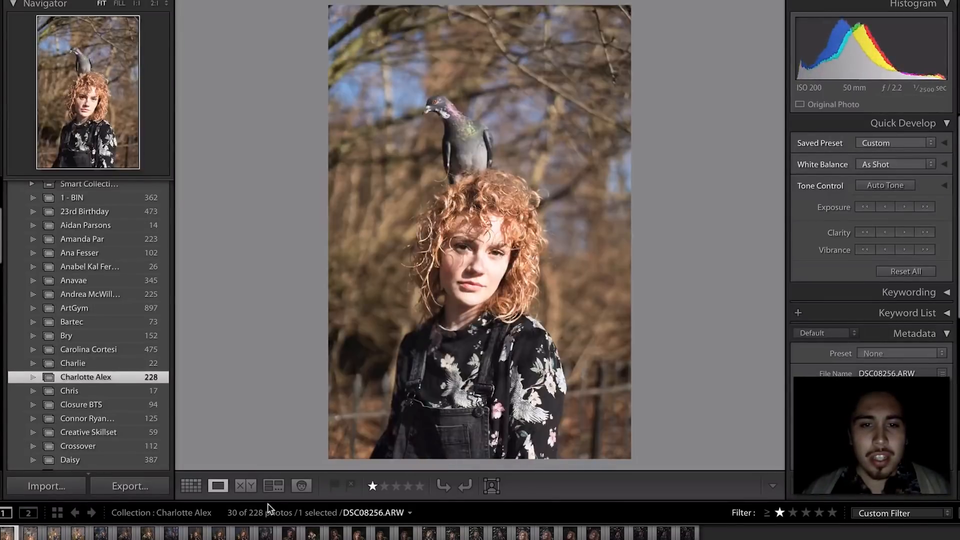
pyautogui.press('Right')
pyautogui.press('Left')
pyautogui.press('Right')
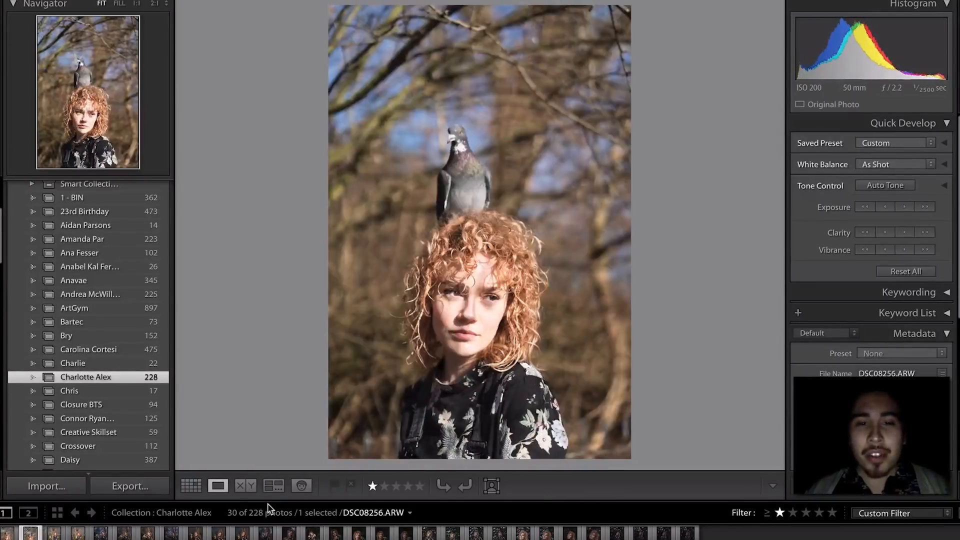
pyautogui.press('Right')
pyautogui.press('Left')
pyautogui.press('Right')
pyautogui.press('Right')
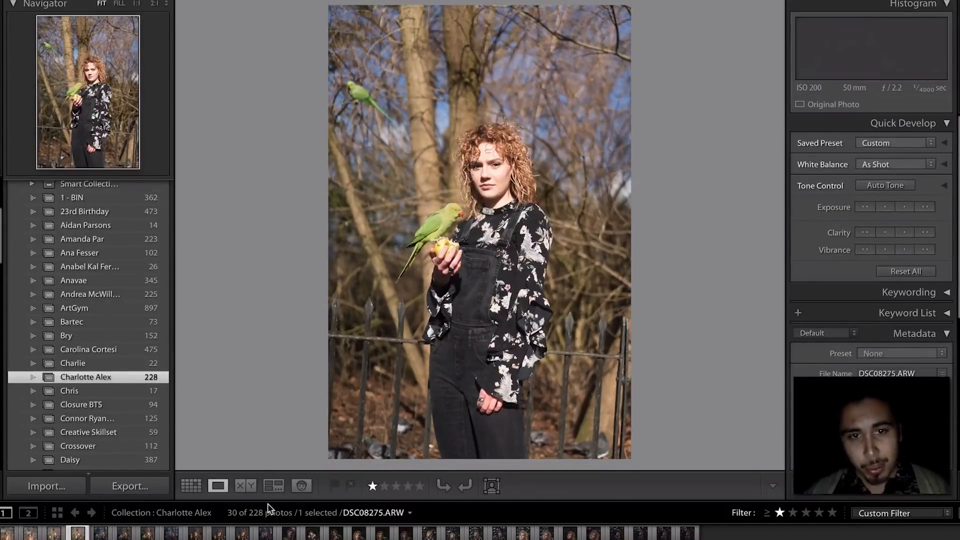
pyautogui.press('Right')
pyautogui.press('Left')
pyautogui.press('Right')
pyautogui.press('Right')
pyautogui.press('Right')
pyautogui.press('Right')
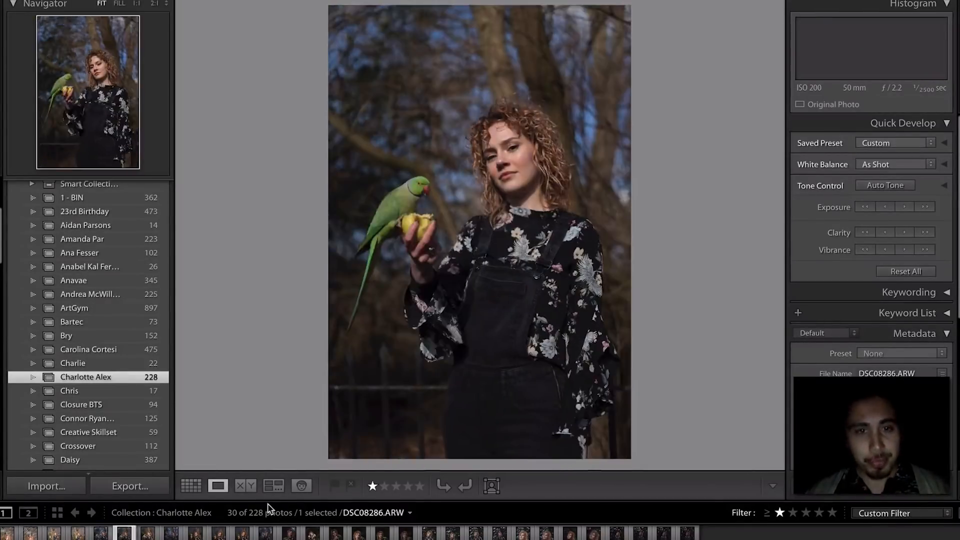
pyautogui.click(5, 536)
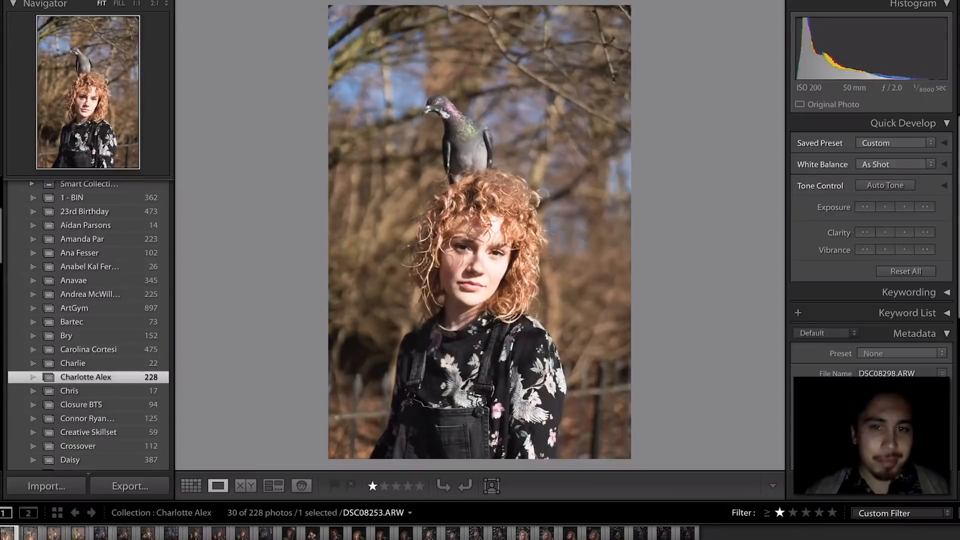
# - Rate pigeon portrait DSC08253 one star and DSC08256 two stars
pyautogui.press('Right')
pyautogui.press('Left')
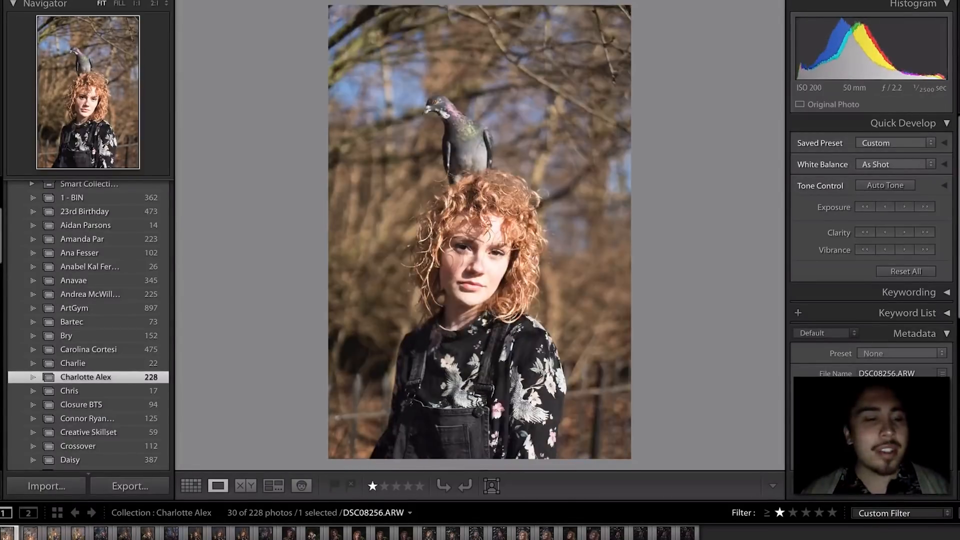
pyautogui.press('Right')
pyautogui.press('Left')
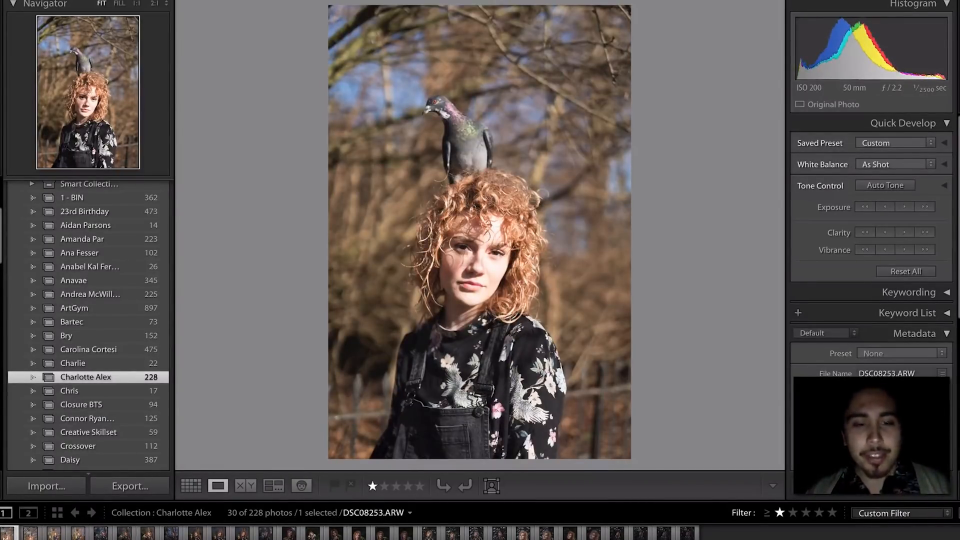
pyautogui.press('1')
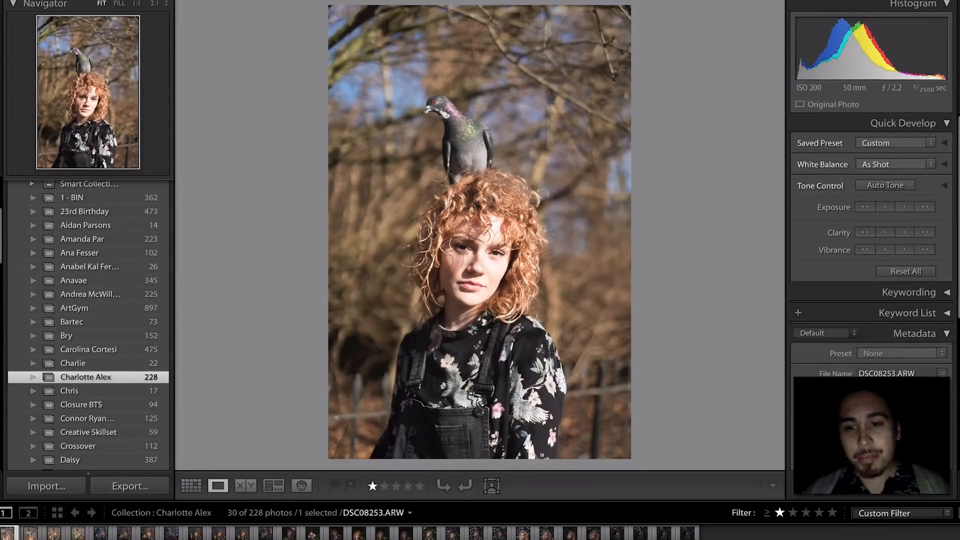
pyautogui.press('Right')
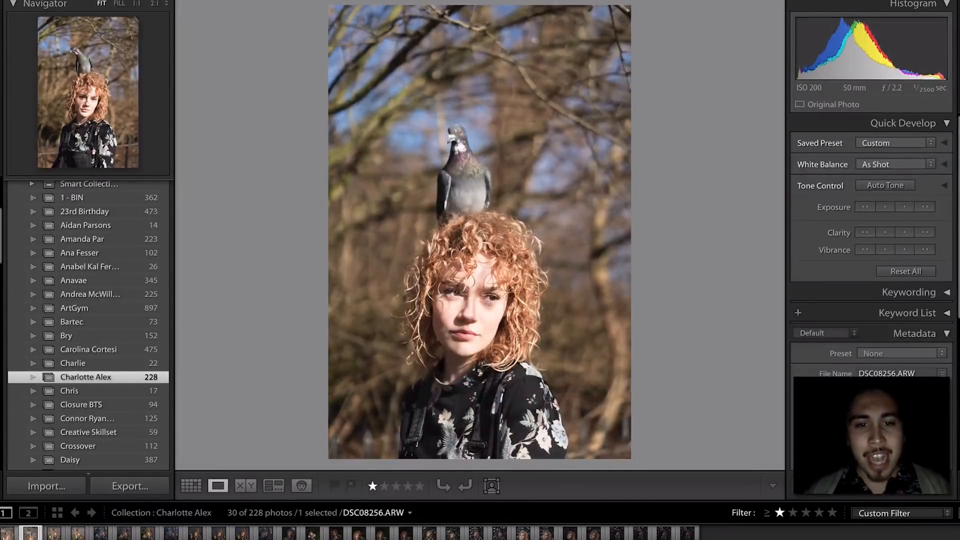
pyautogui.press('2')
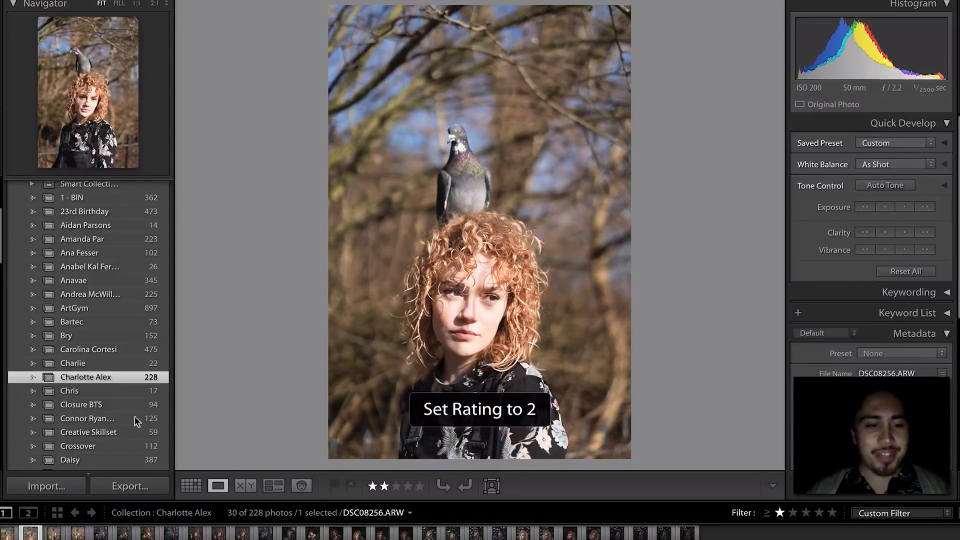
pyautogui.press('Right')
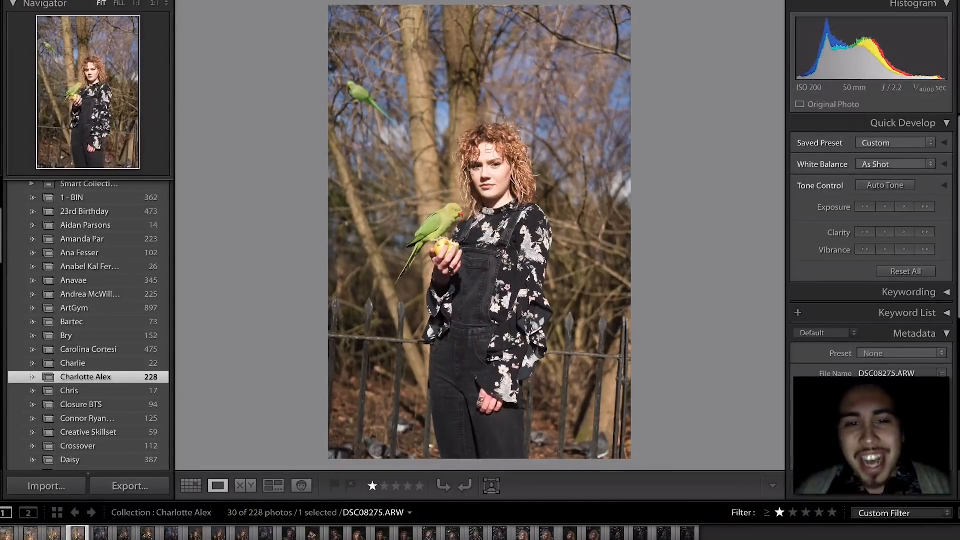
# - Browse forward through the portraits and rate a parakeet photo two stars
pyautogui.press('Right')
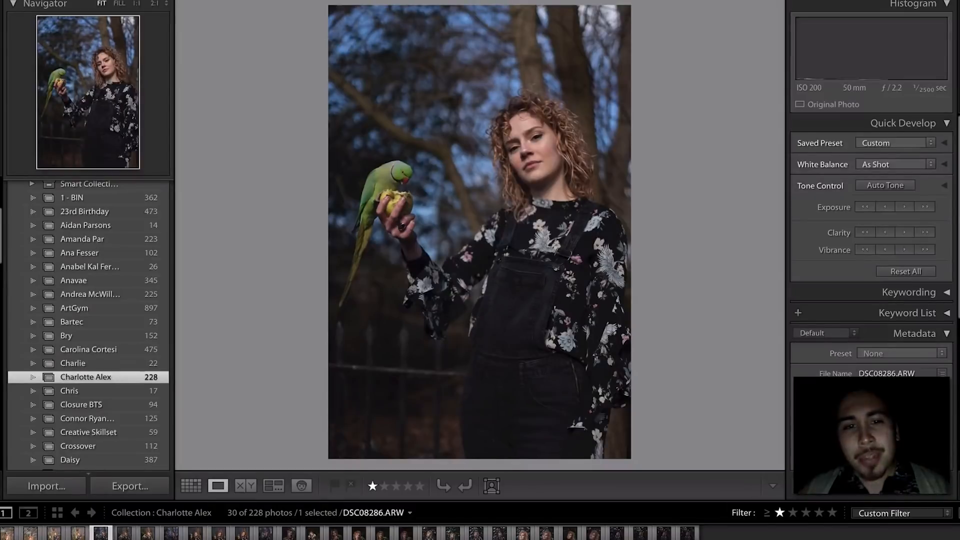
pyautogui.press('Right')
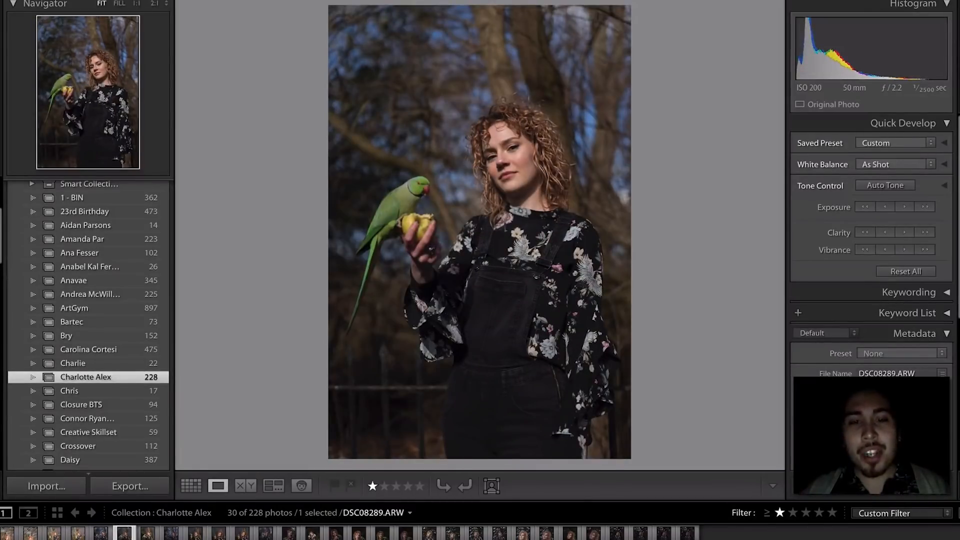
pyautogui.press('Right')
pyautogui.press('Right')
pyautogui.press('Right')
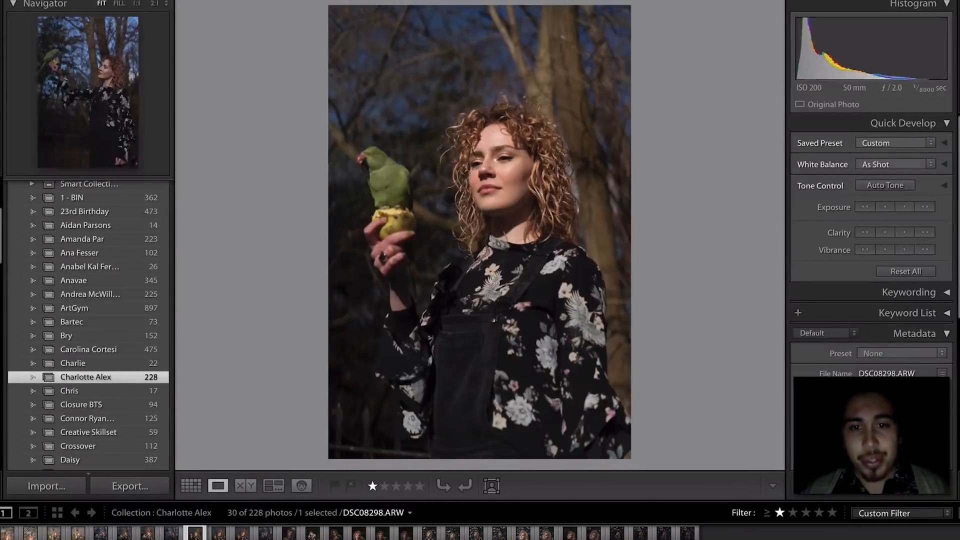
pyautogui.press('Right')
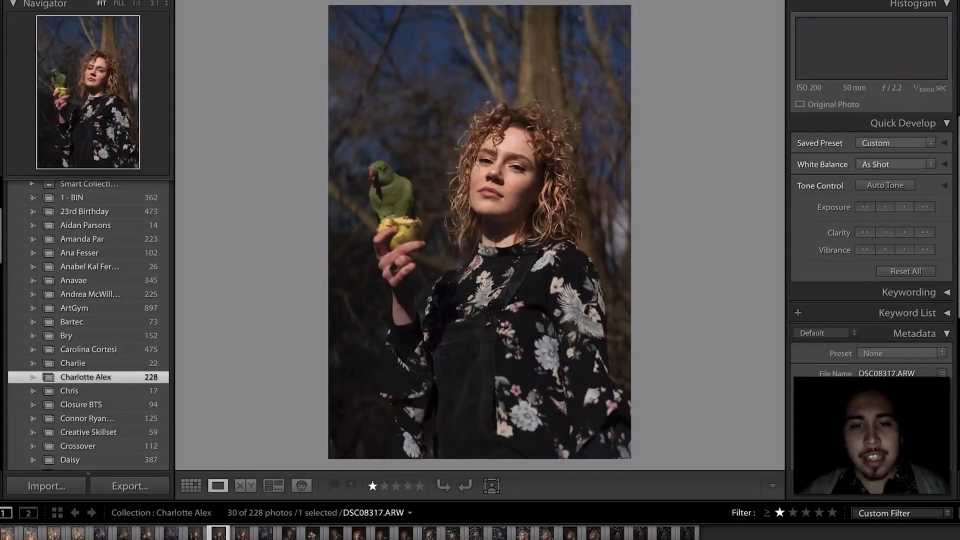
pyautogui.press('Right')
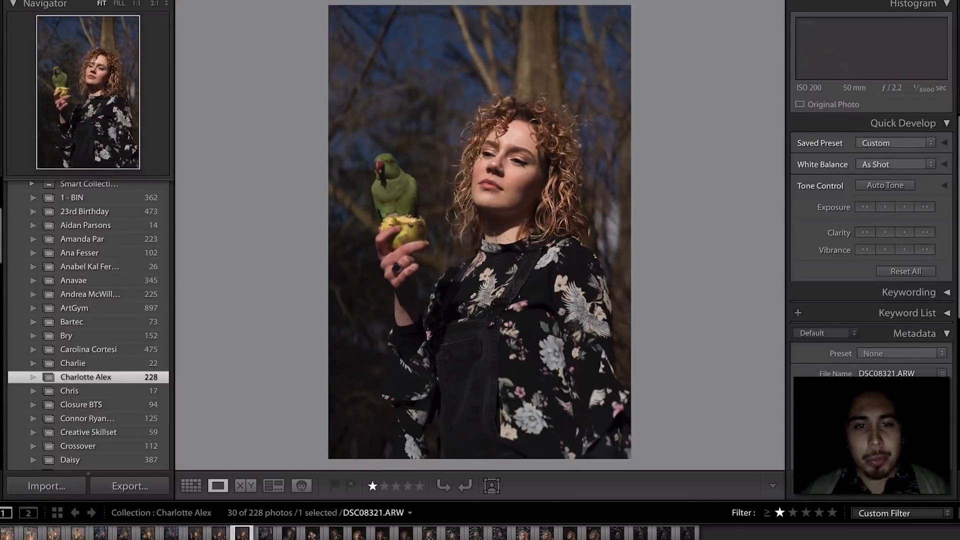
pyautogui.press('2')
pyautogui.press('Right')
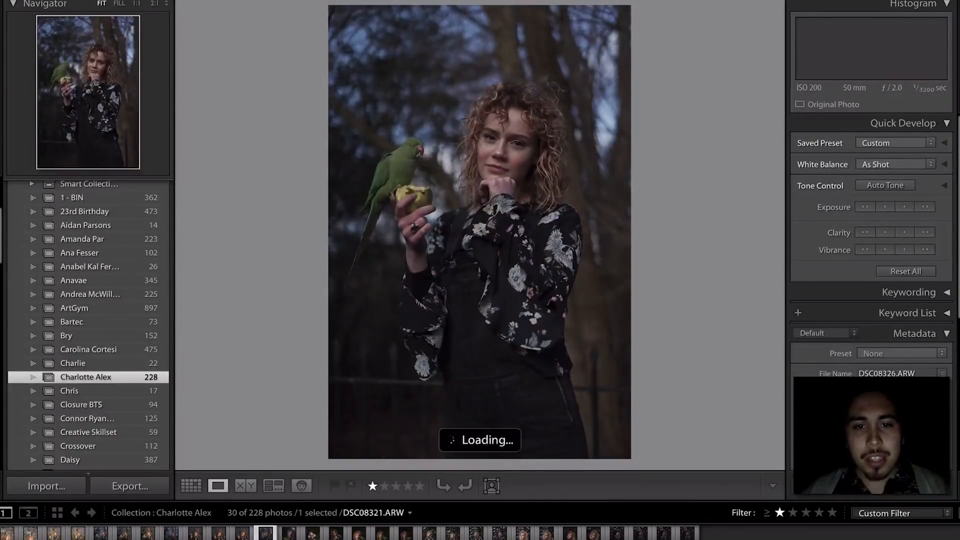
# - Compare against earlier parakeet shots and lower that photo's rating to one star
pyautogui.press('Left')
pyautogui.press('Left')
pyautogui.press('Left')
pyautogui.press('Left')
pyautogui.press('Left')
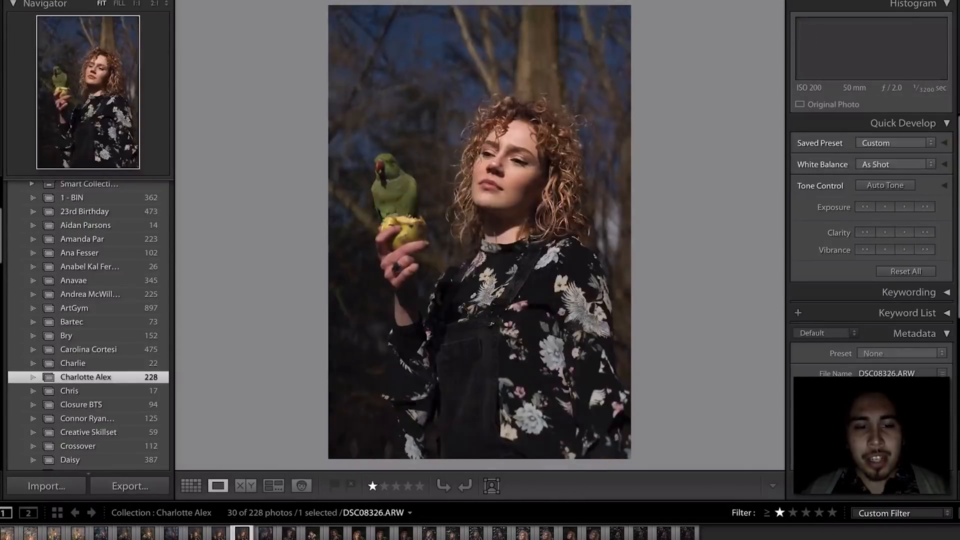
pyautogui.press('Left')
pyautogui.press('Left')
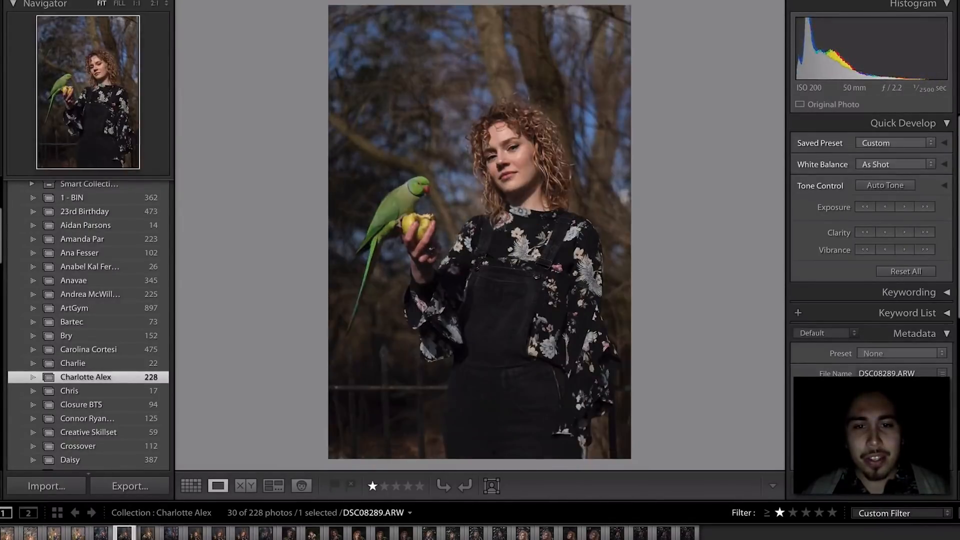
pyautogui.press('Right')
pyautogui.press('Right')
pyautogui.press('Right')
pyautogui.press('Right')
pyautogui.press('Right')
pyautogui.press('Right')
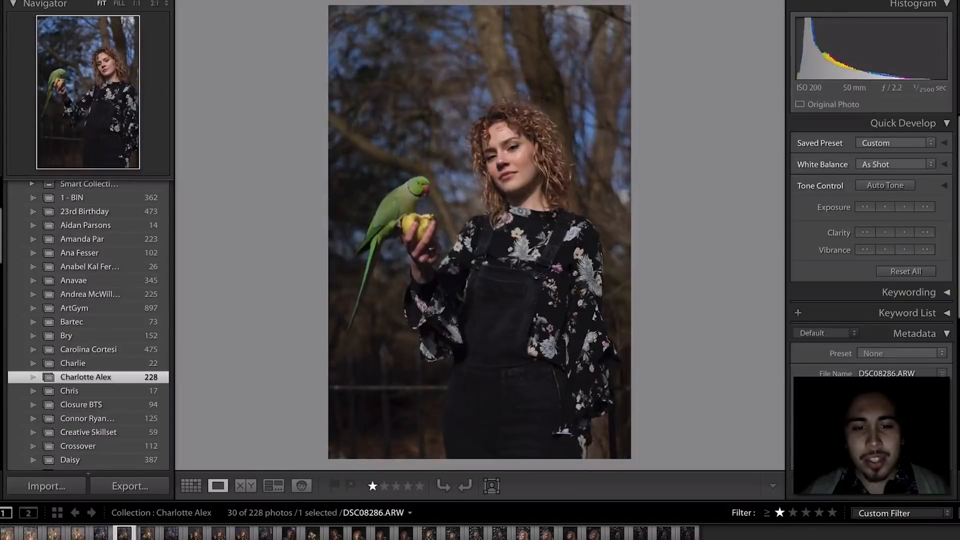
pyautogui.press('1')
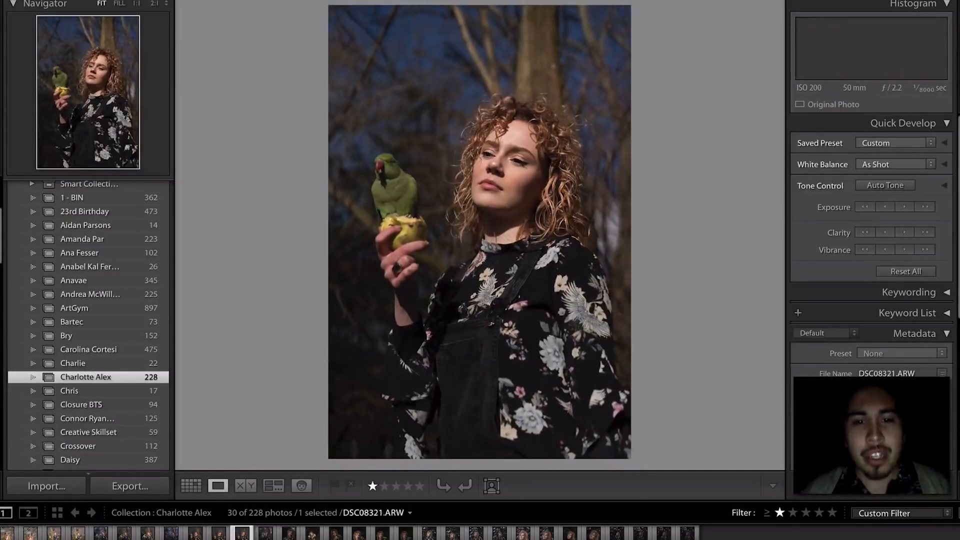
pyautogui.press('Right')
pyautogui.press('Right')
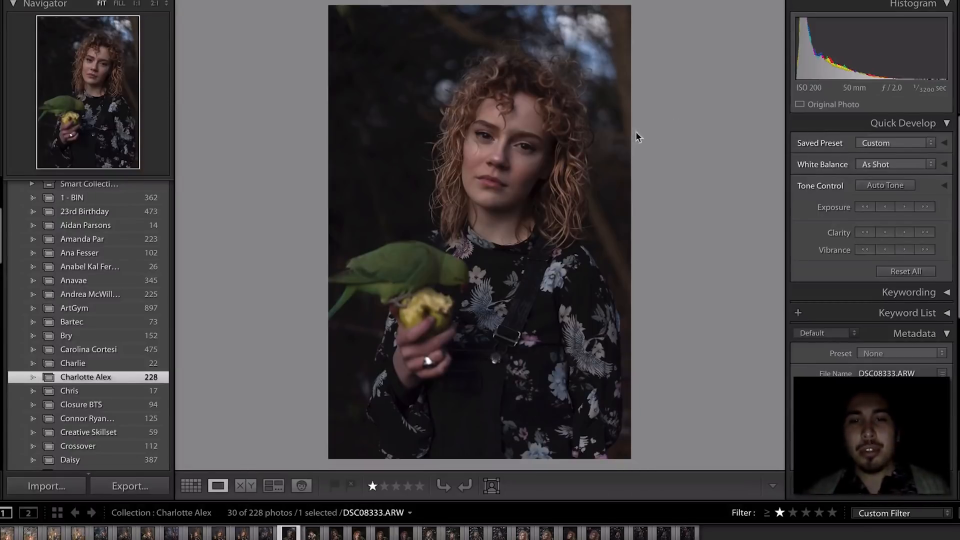
# - Check two parakeet photos at 1:1 for detail and sharpness, returning to Fit each time
pyautogui.click(463, 264)
pyautogui.click(457, 268)
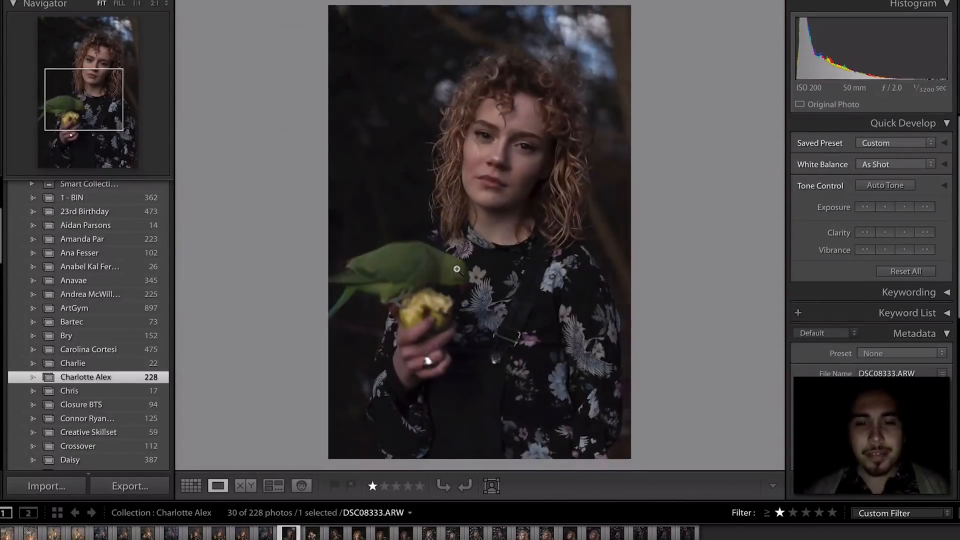
pyautogui.press('Right')
pyautogui.press('Left')
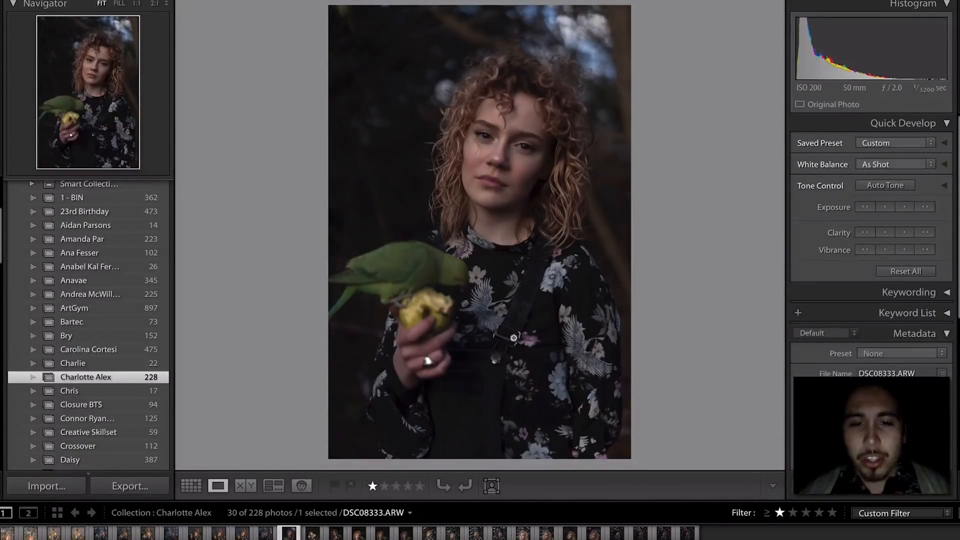
pyautogui.click(514, 338)
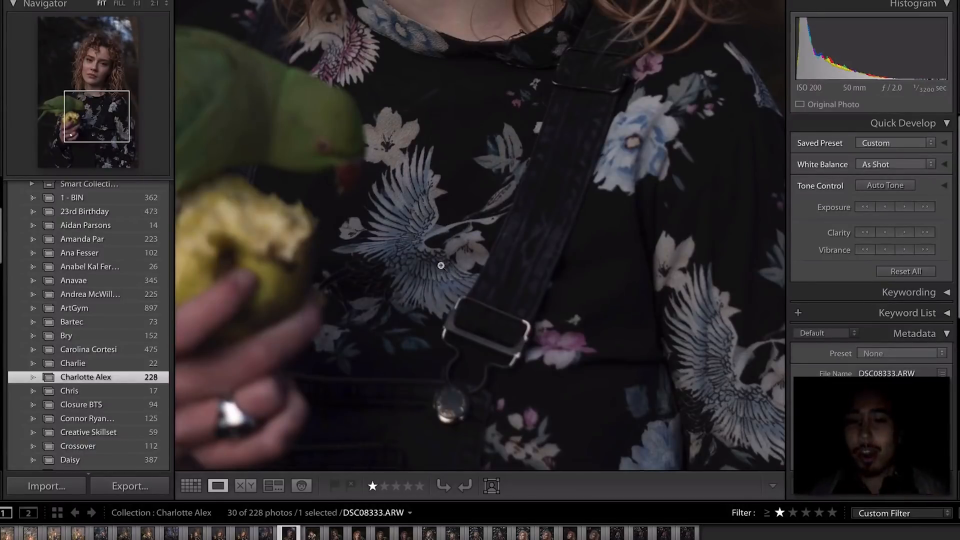
pyautogui.click(440, 266)
# - Advance through the set and compare DSC08395 against its neighbouring apple shots
pyautogui.press('Right')
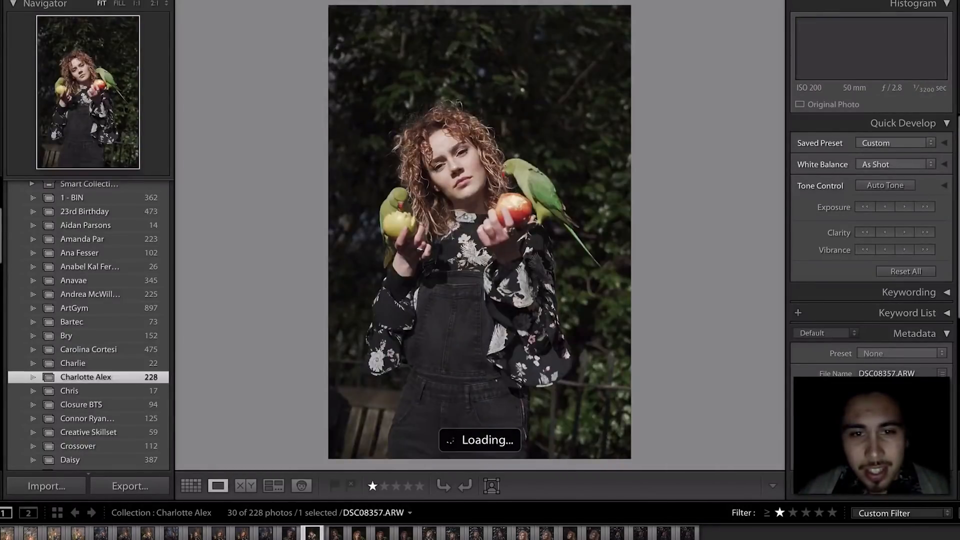
pyautogui.press('Right')
pyautogui.press('Right')
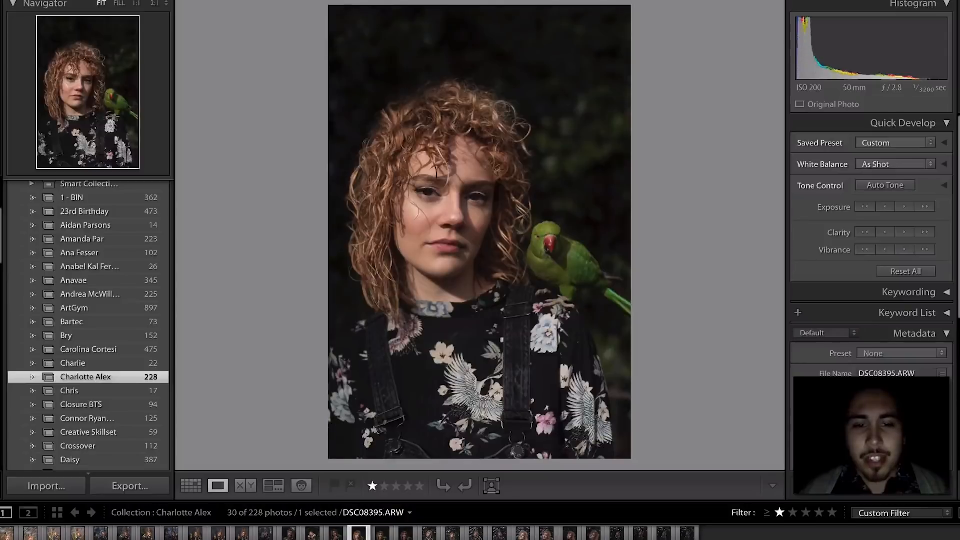
pyautogui.press('Right')
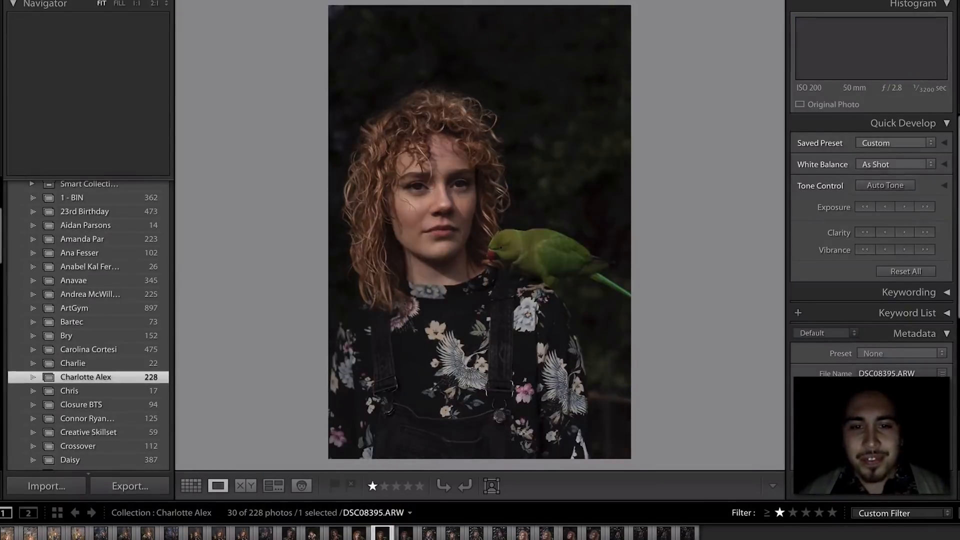
pyautogui.press('Right')
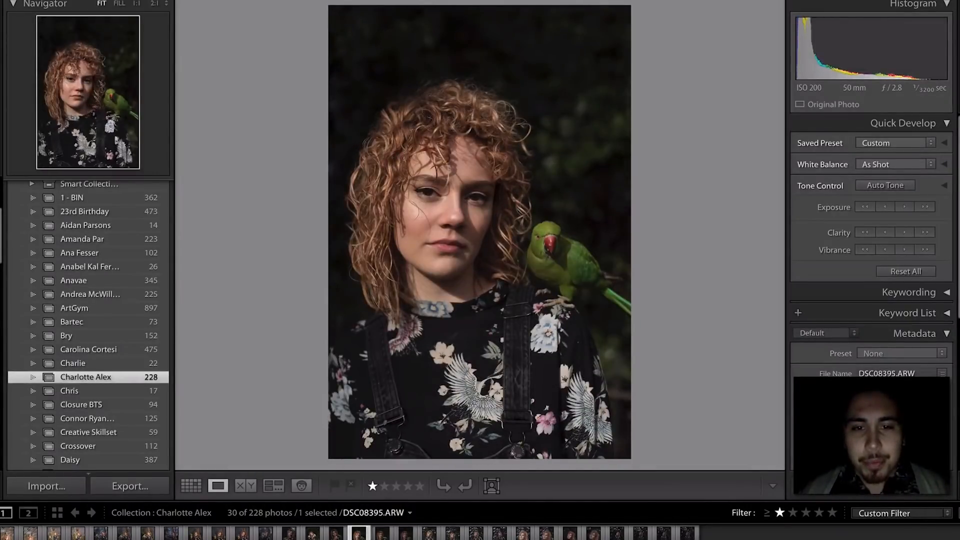
pyautogui.press('Left')
pyautogui.press('Left')
pyautogui.press('Right')
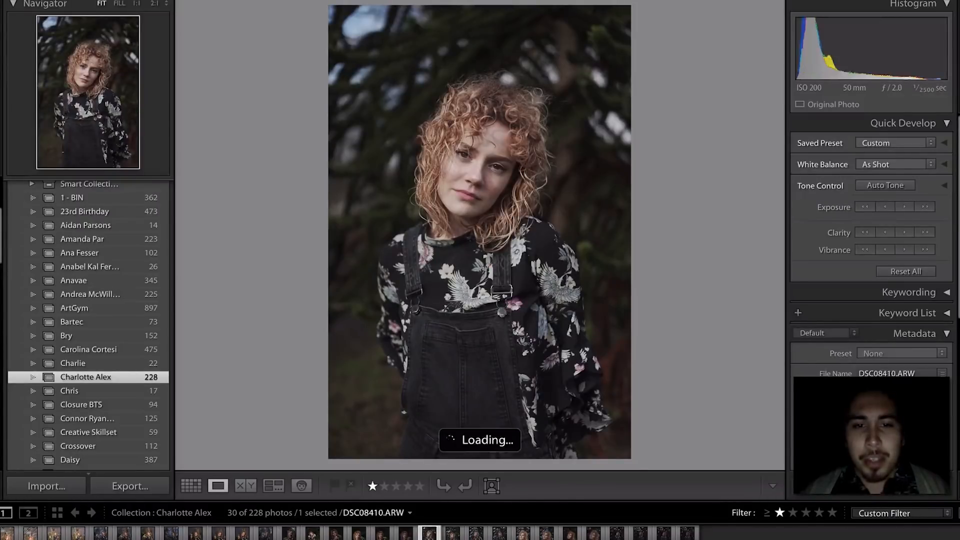
pyautogui.press('Left')
pyautogui.press('Left')
pyautogui.press('Left')
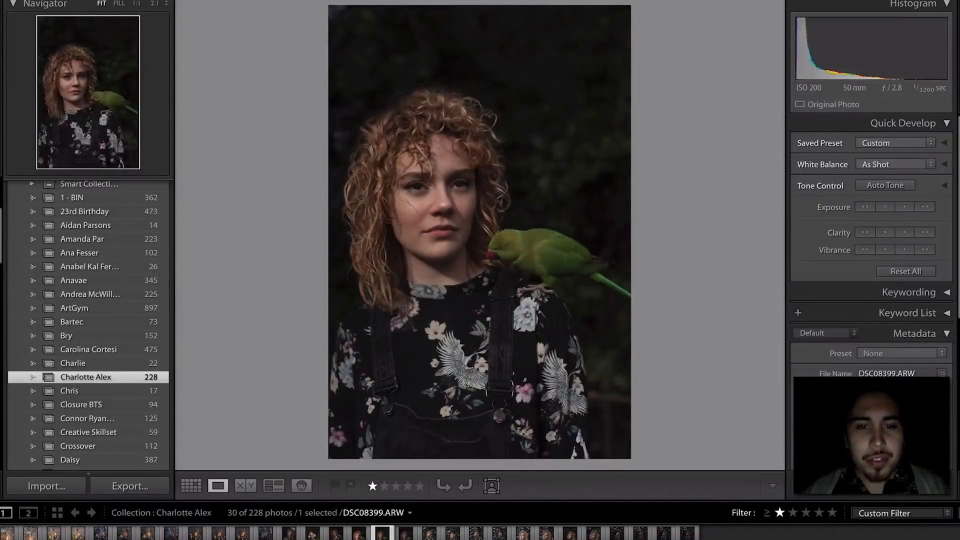
pyautogui.press('Right')
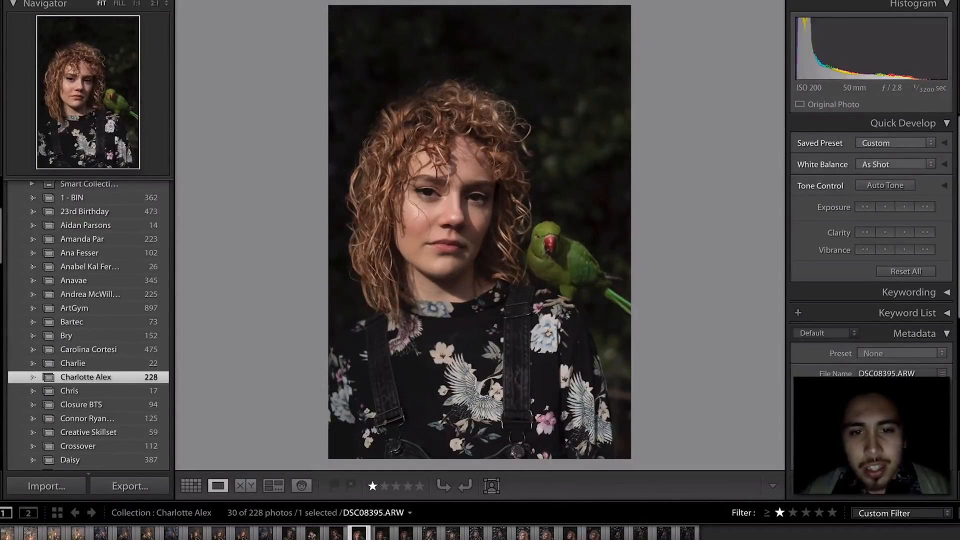
pyautogui.press('Left')
pyautogui.press('Right')
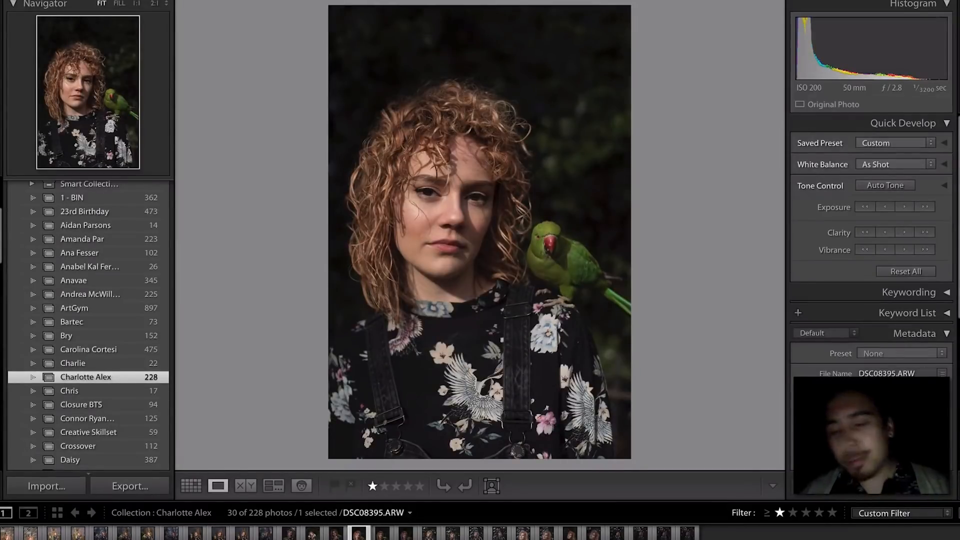
pyautogui.press('Left')
pyautogui.press('Right')
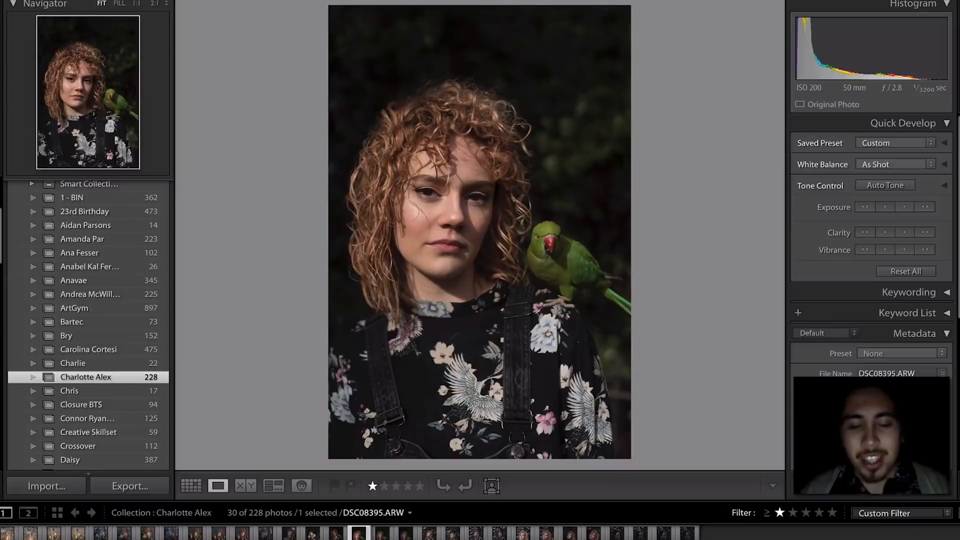
# - Browse back and forth through the earlier parakeet-and-apple portraits
pyautogui.press('Left')
pyautogui.press('Left')
pyautogui.press('Left')
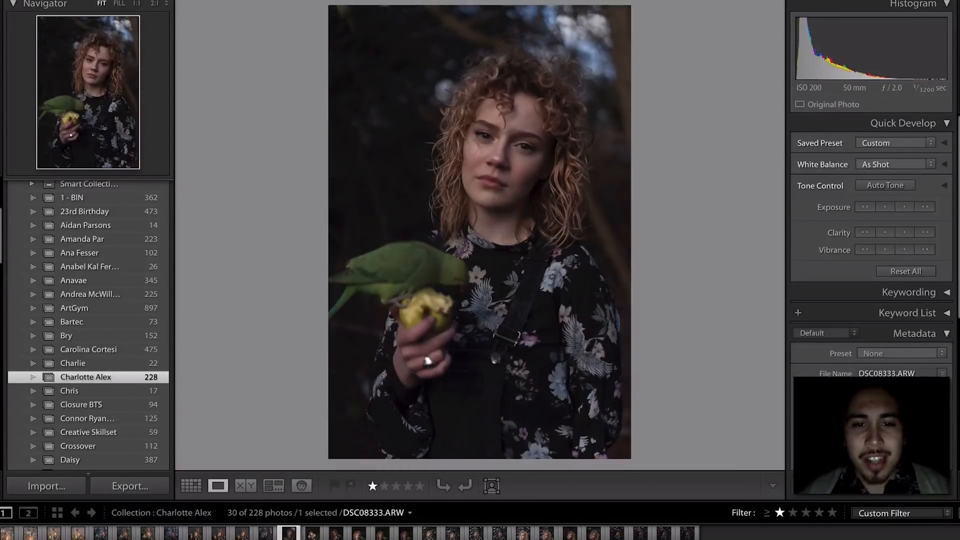
pyautogui.press('Left')
pyautogui.press('Left')
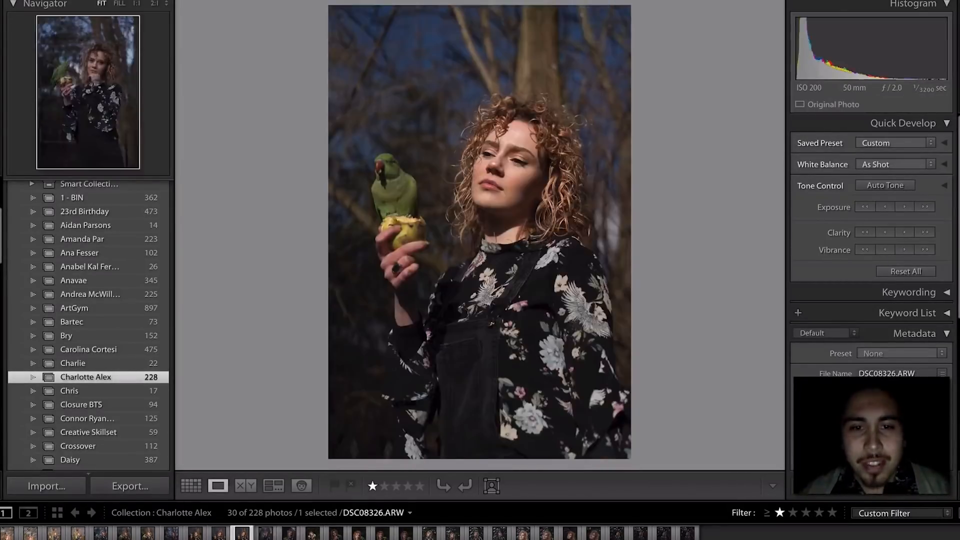
pyautogui.press('Left')
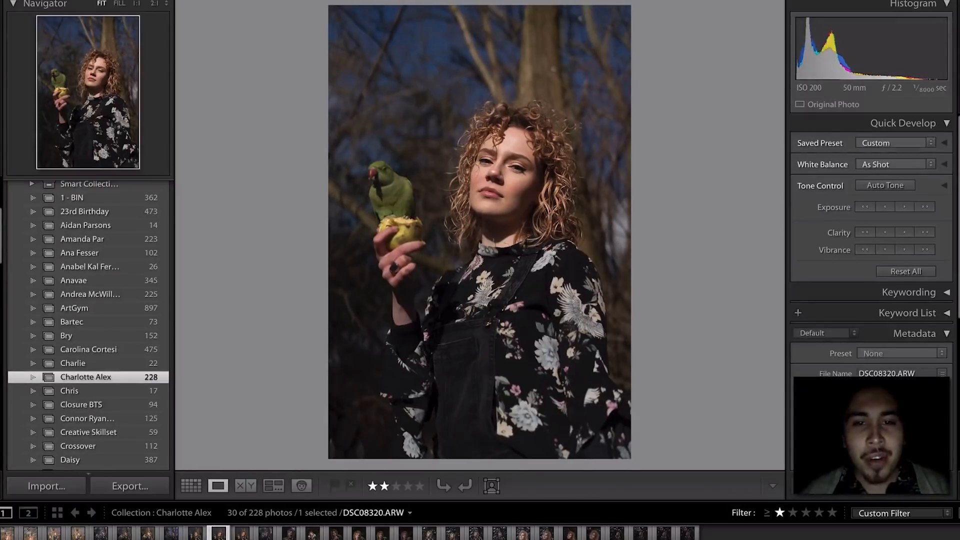
pyautogui.press('Left')
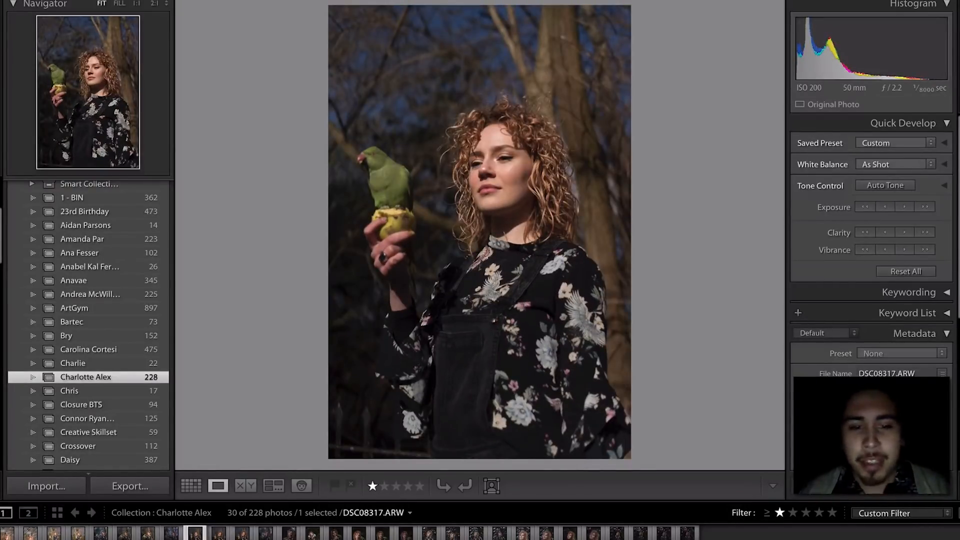
pyautogui.press('Right')
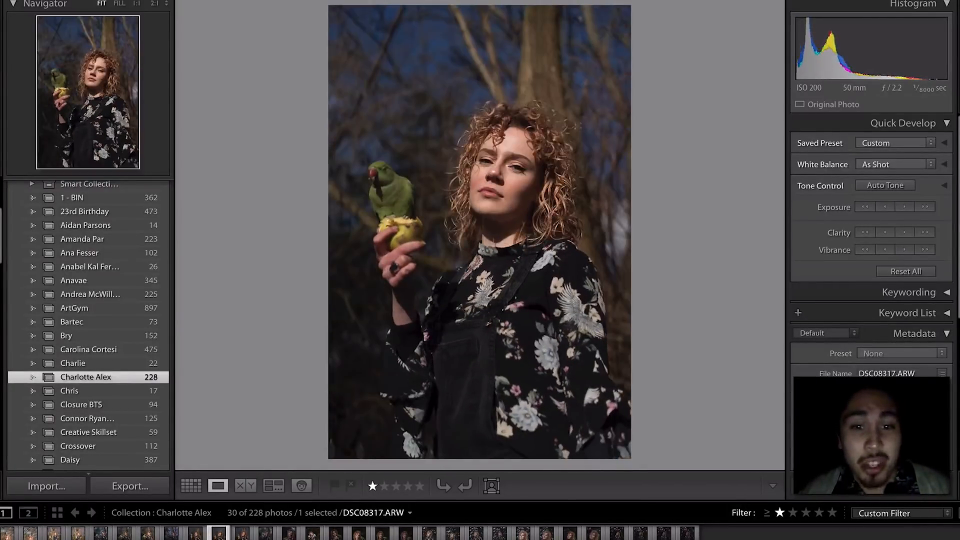
pyautogui.press('Right')
pyautogui.press('Right')
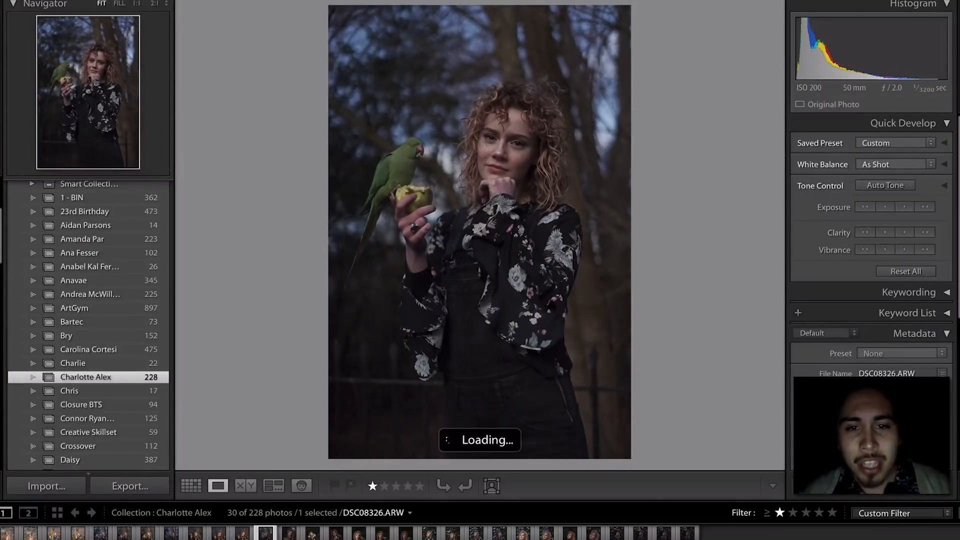
pyautogui.press('Right')
pyautogui.press('Left')
pyautogui.press('Right')
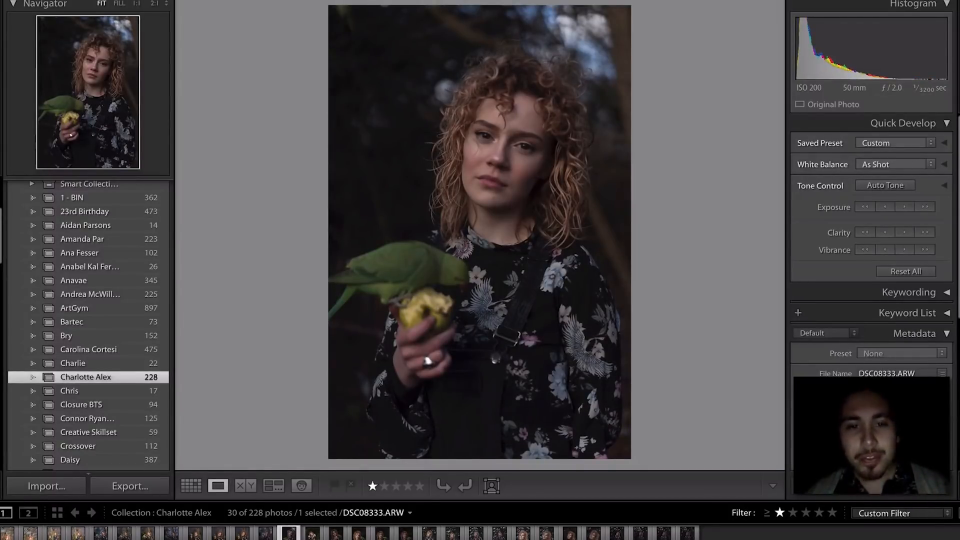
pyautogui.press('Right')
pyautogui.press('Left')
pyautogui.press('Right')
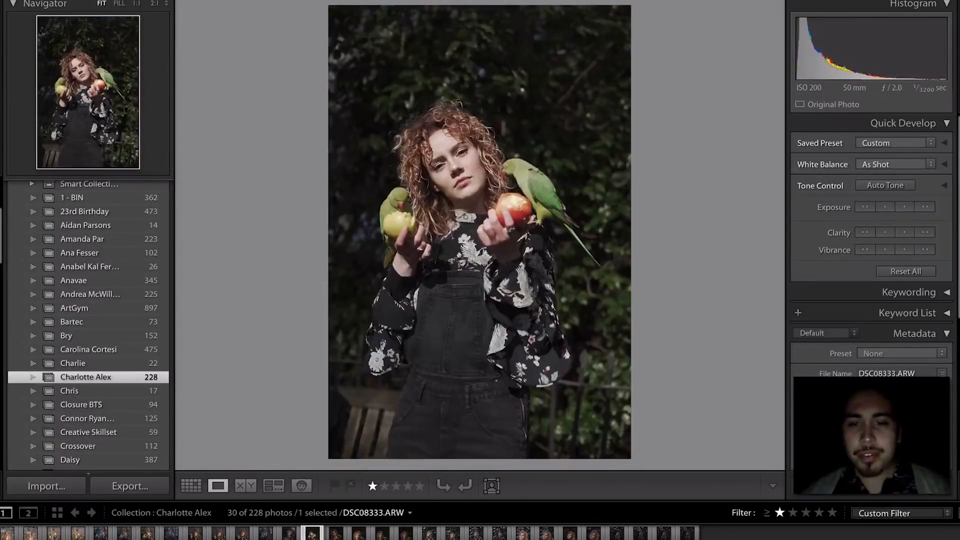
pyautogui.press('Right')
pyautogui.press('Left')
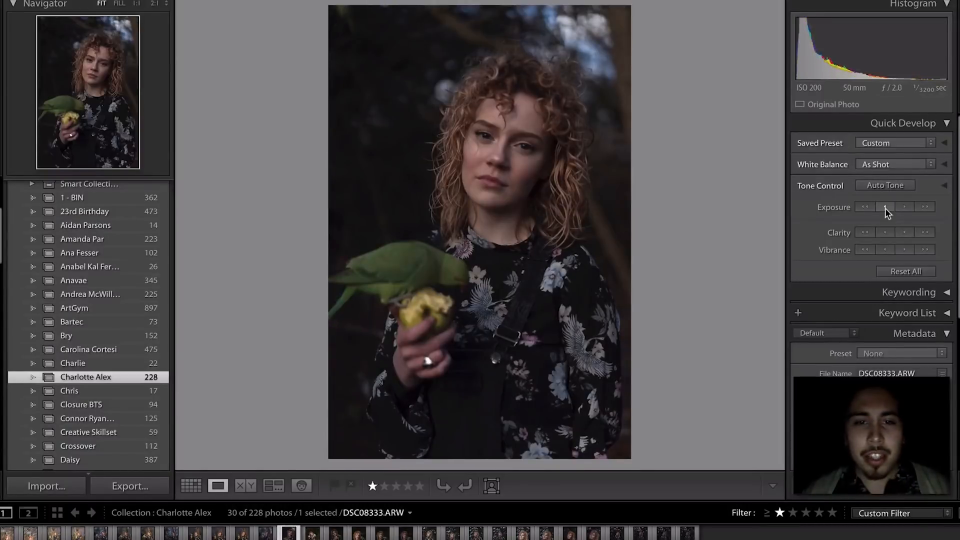
# - Inspect the apple at 1:1, then step through nearby photos to land on DSC08410
pyautogui.click(425, 304)
pyautogui.click(457, 257)
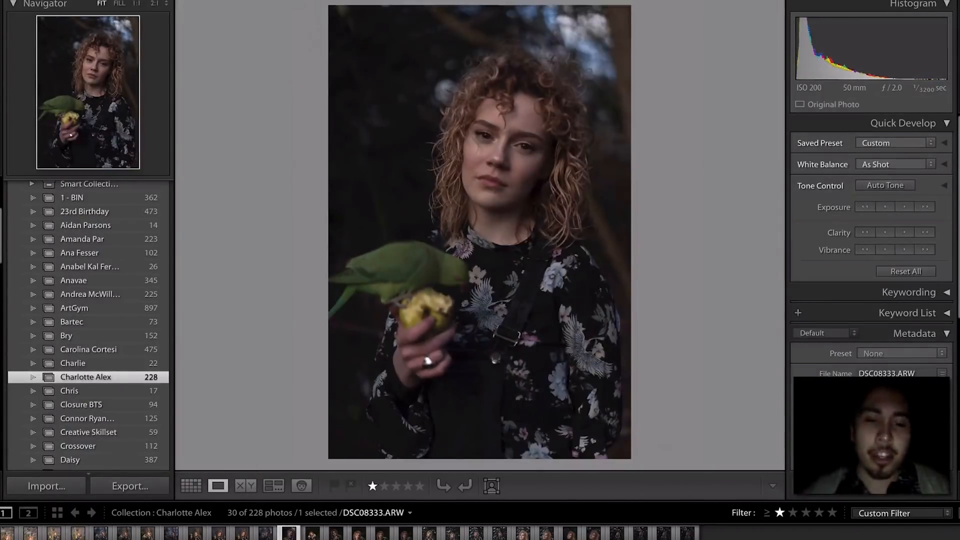
pyautogui.press('Right')
pyautogui.press('Right')
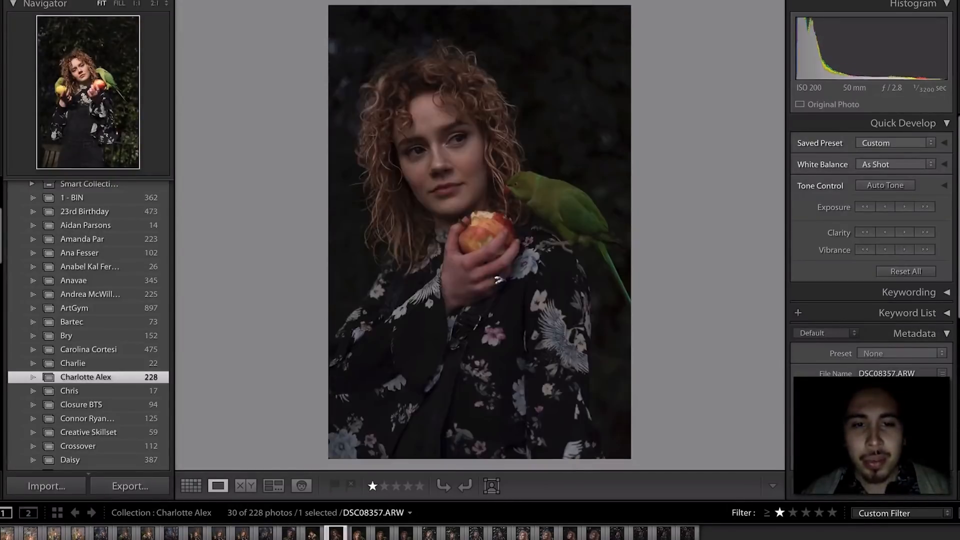
pyautogui.press('Left')
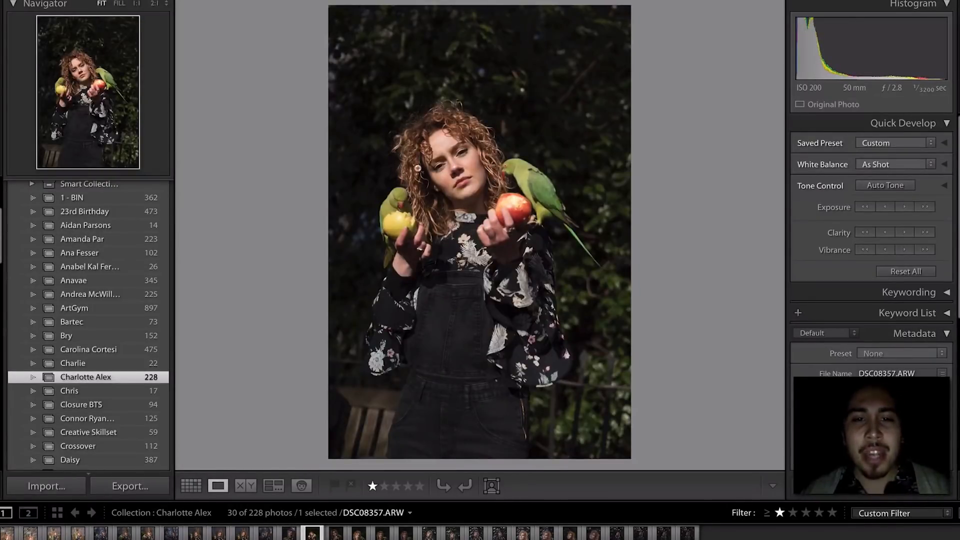
pyautogui.press('Left')
pyautogui.press('Right')
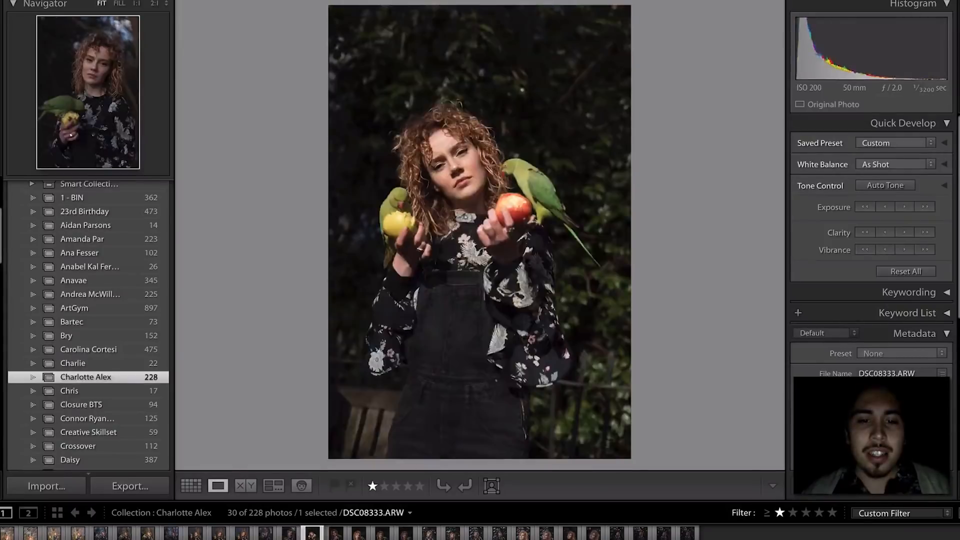
pyautogui.press('Right')
pyautogui.press('Right')
pyautogui.press('Right')
pyautogui.press('Right')
pyautogui.press('Right')
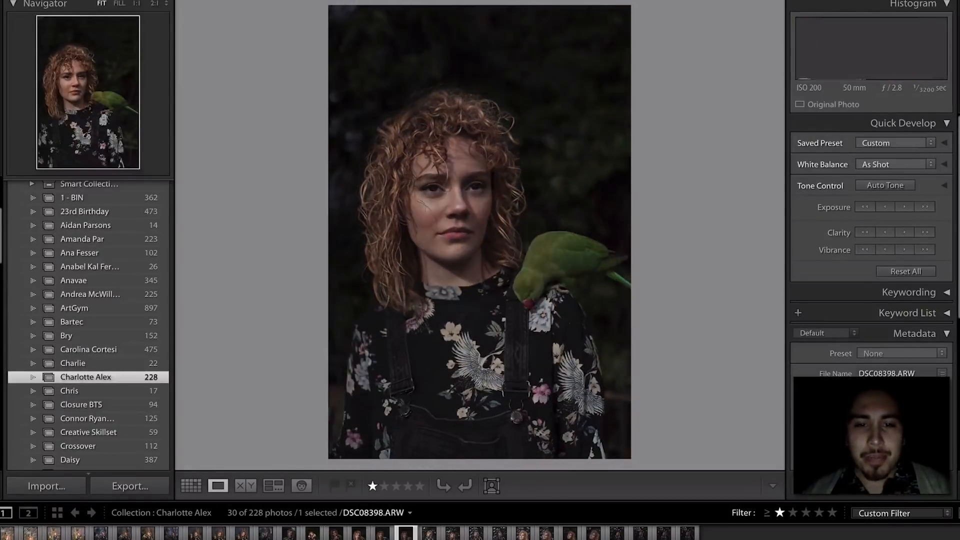
pyautogui.press('Left')
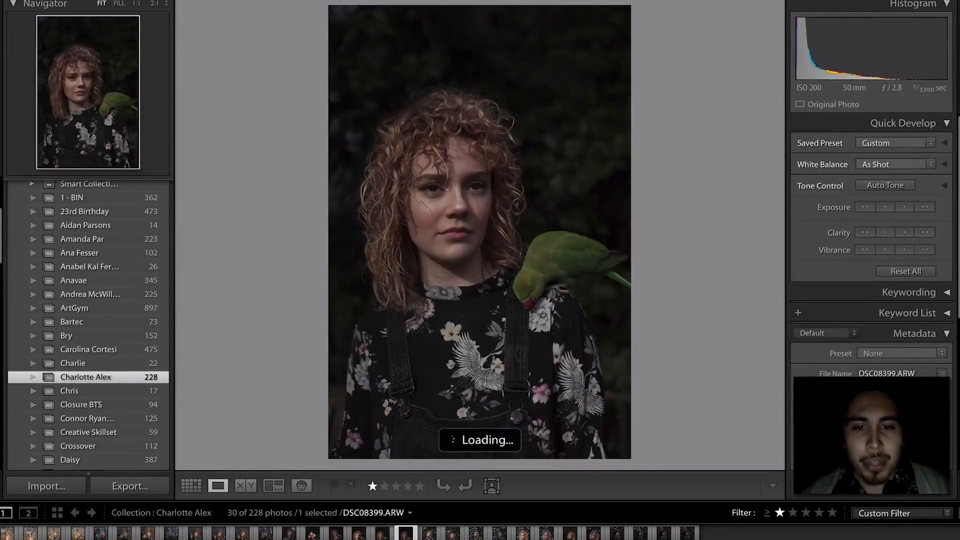
pyautogui.press('Right')
pyautogui.press('Right')
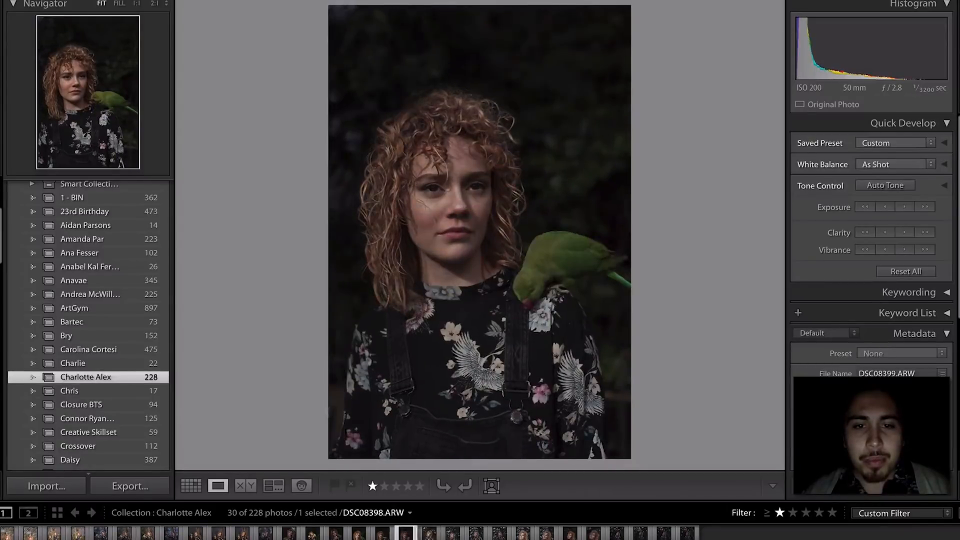
pyautogui.press('Left')
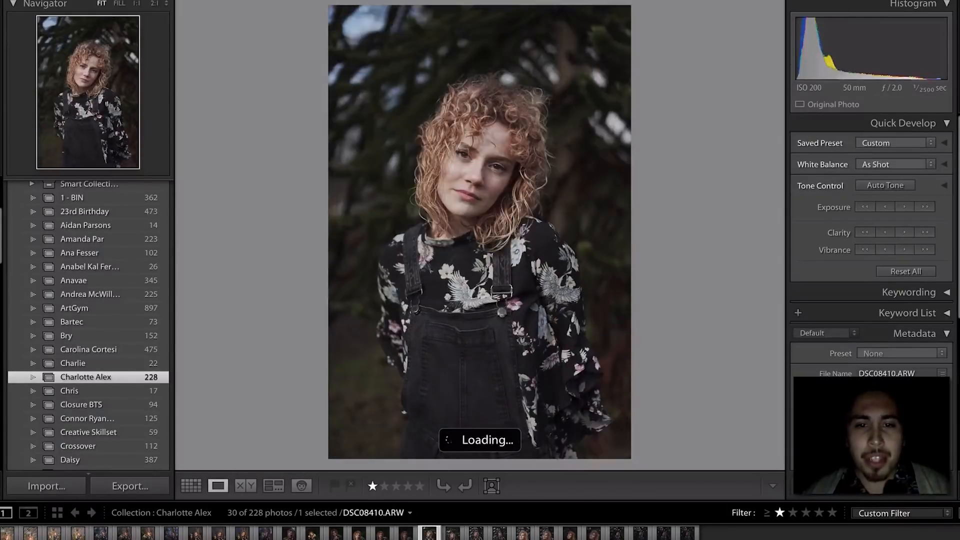
# - Find the dark tree-branch portrait DSC08438 and rate it two stars
pyautogui.click(571, 534)
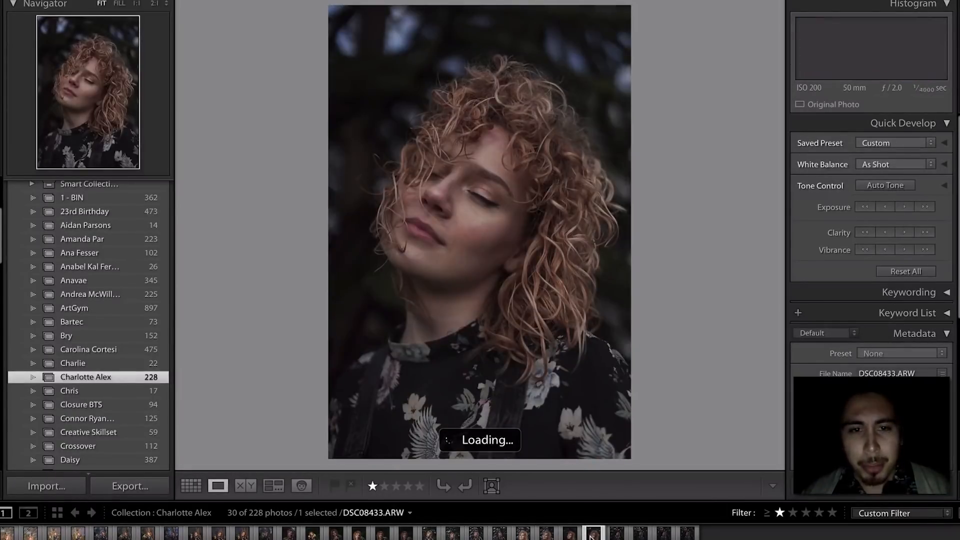
pyautogui.press('Left')
pyautogui.press('Left')
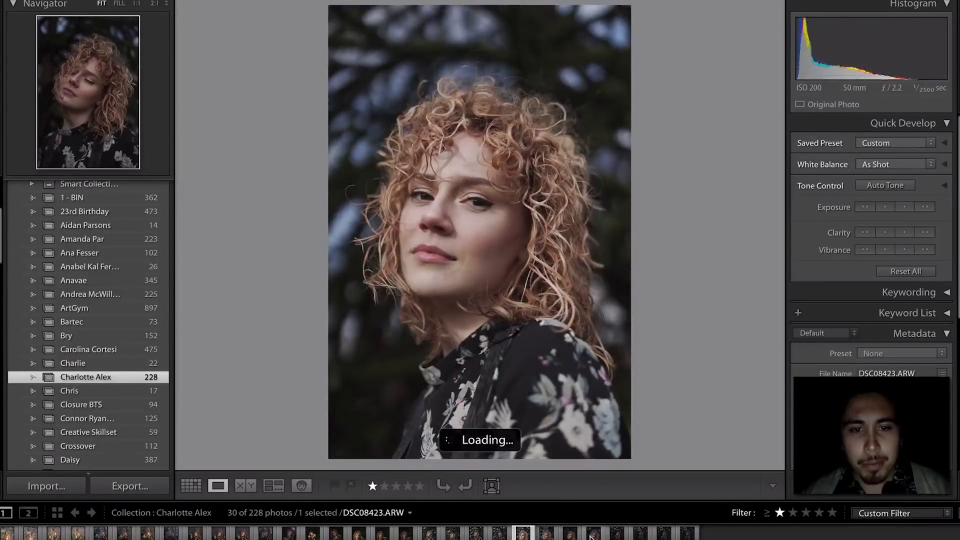
pyautogui.press('Right')
pyautogui.press('Right')
pyautogui.press('Right')
pyautogui.press('Right')
pyautogui.press('Right')
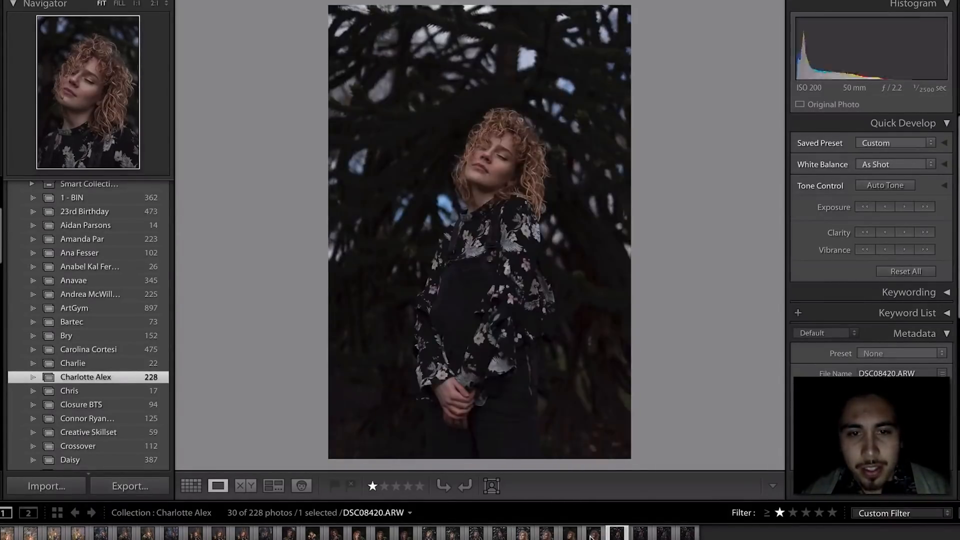
pyautogui.press('Left')
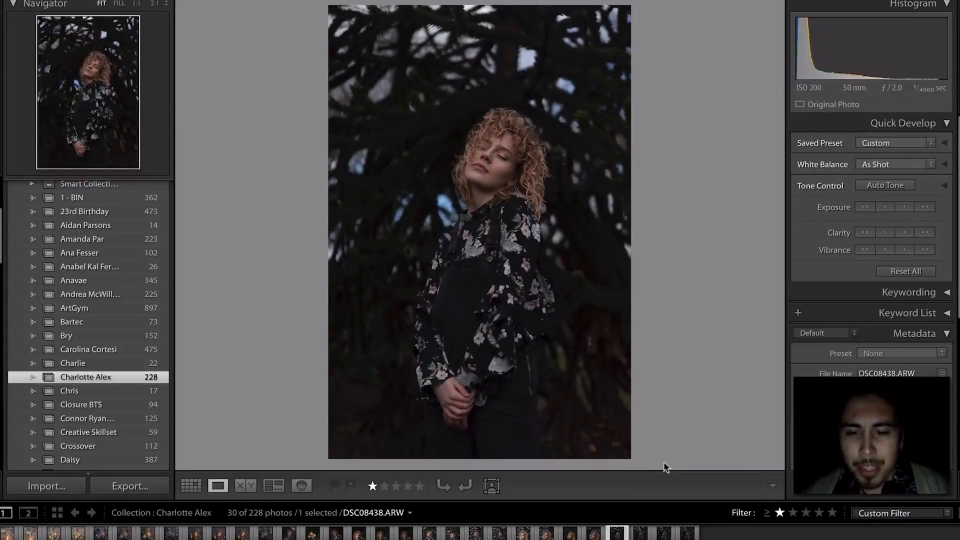
pyautogui.press('2')
# - Rate DSC08442 two stars as well, then go back to parrot photo DSC08298
pyautogui.press('Right')
pyautogui.press('Right')
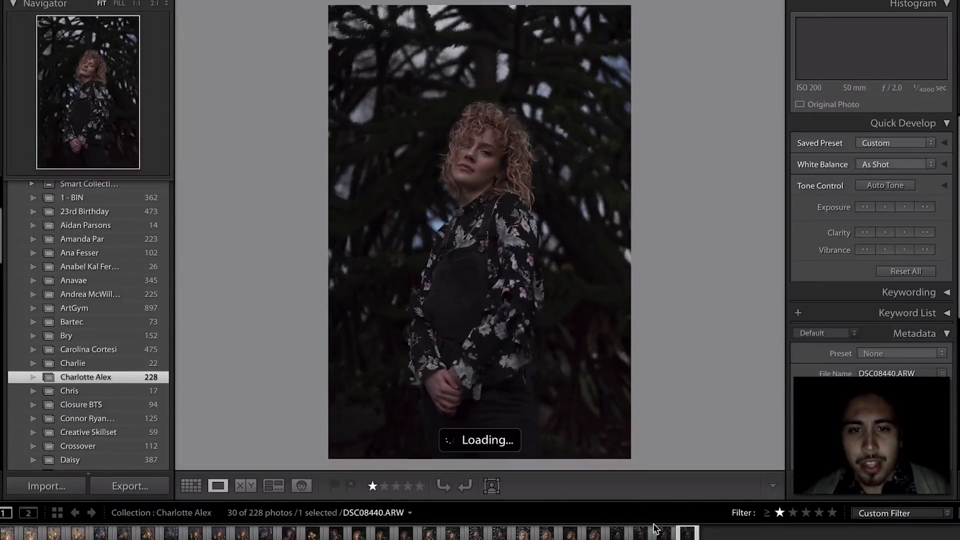
pyautogui.press('Right')
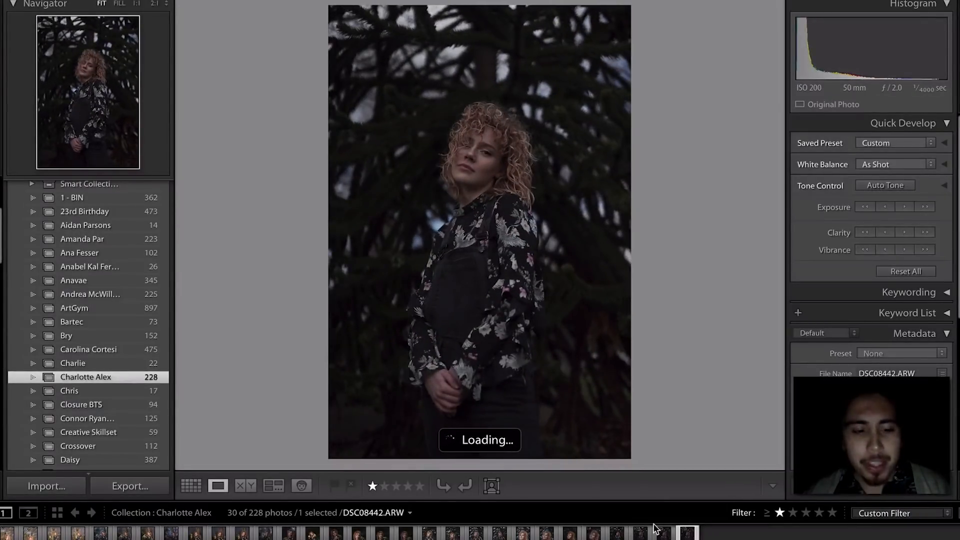
pyautogui.press('2')
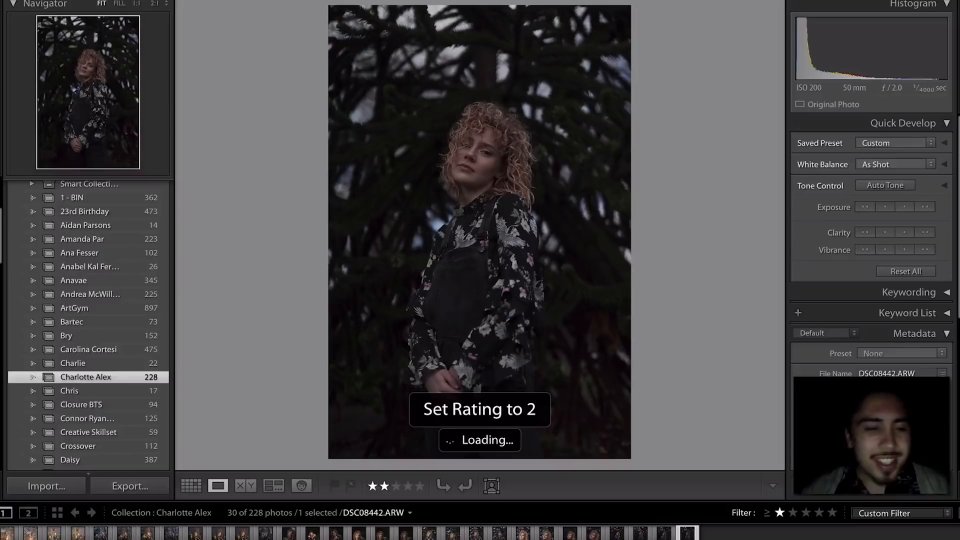
pyautogui.click(148, 534)
pyautogui.press('Left')
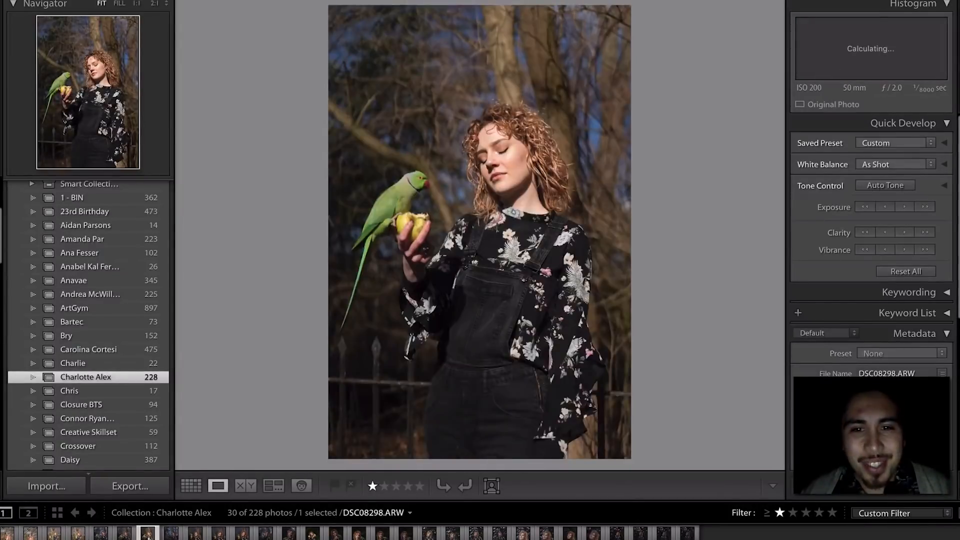
# - Filter to photos rated two stars and higher and step through the results
pyautogui.click(793, 513)
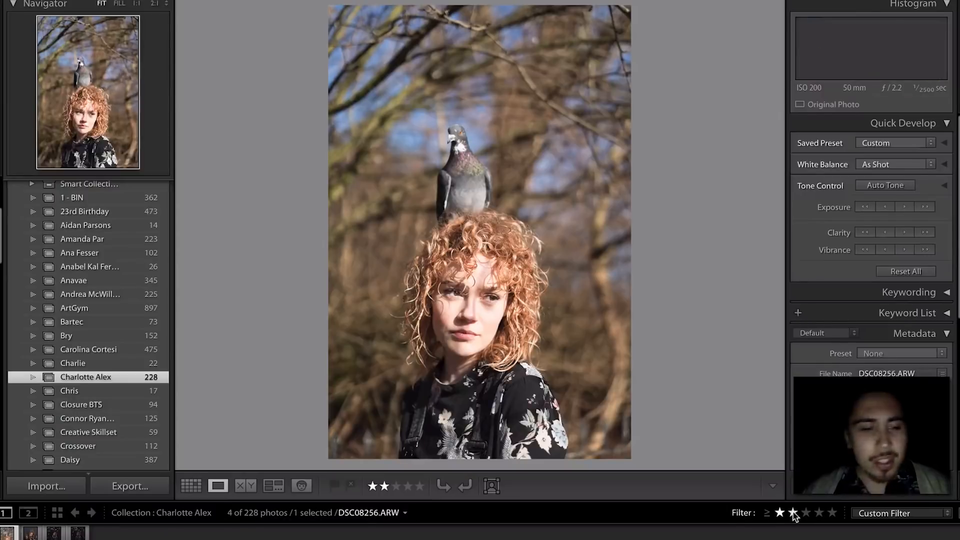
pyautogui.press('Right')
pyautogui.press('Right')
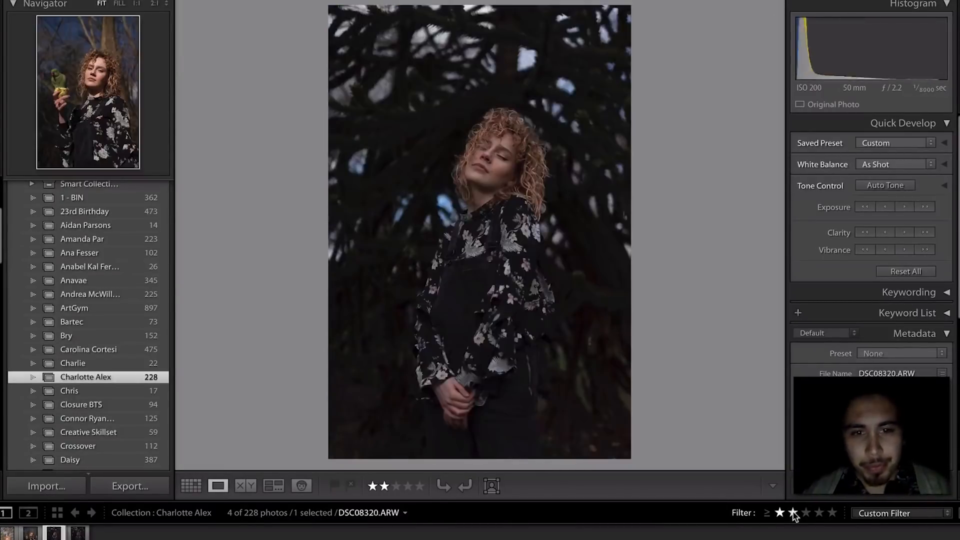
pyautogui.press('Right')
pyautogui.press('Left')
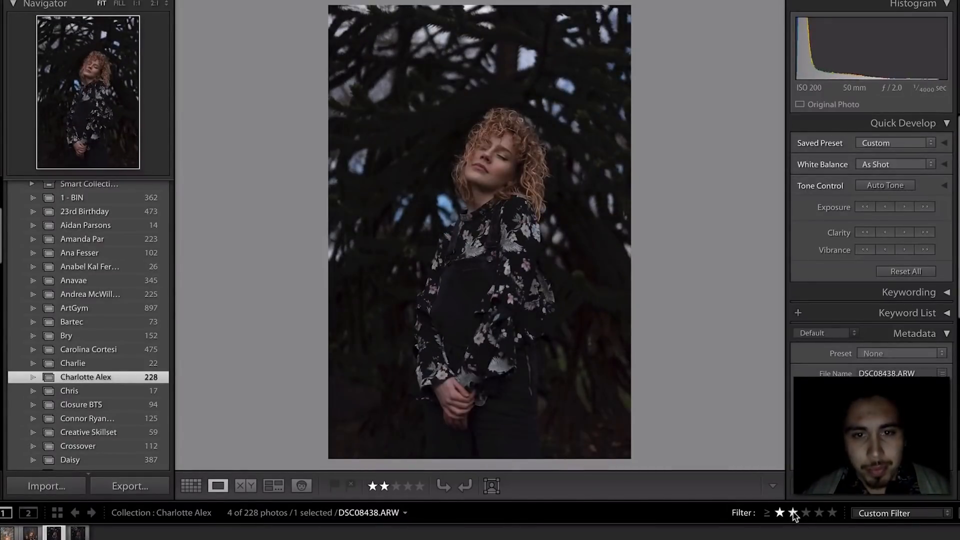
pyautogui.press('Right')
pyautogui.press('Left')
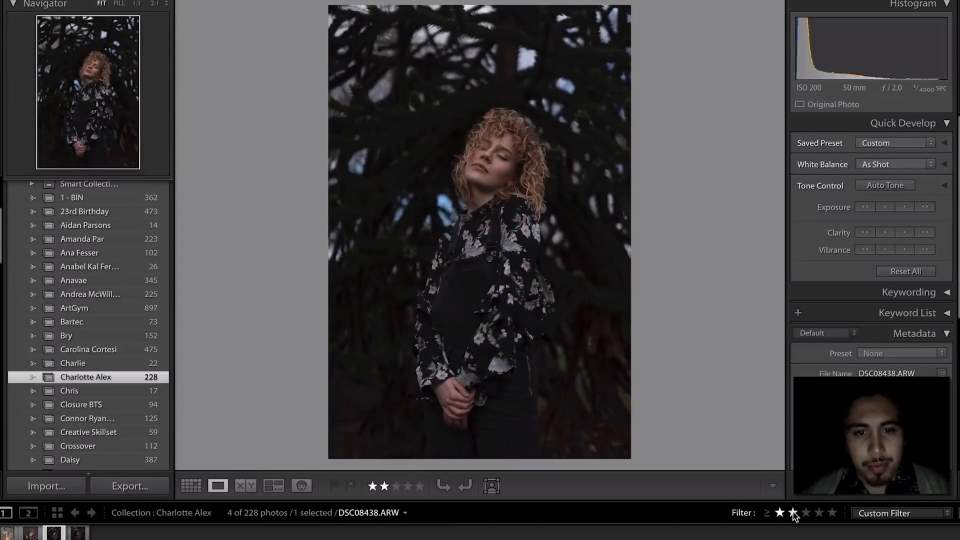
pyautogui.press('Right')
pyautogui.press('Left')
pyautogui.press('Right')
pyautogui.press('Left')
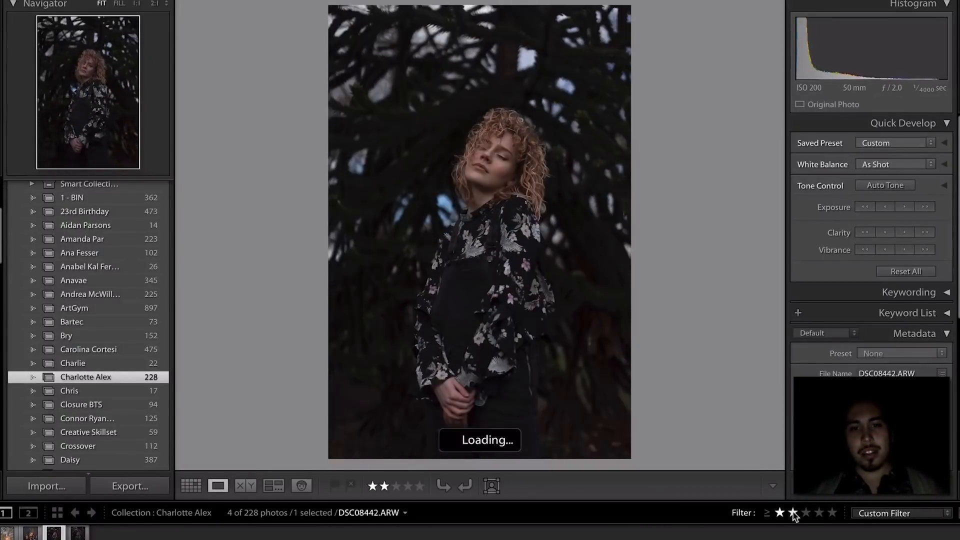
# - Flip between the two dark tree portraits repeatedly, ending on the eyes-closed one
pyautogui.press('Left')
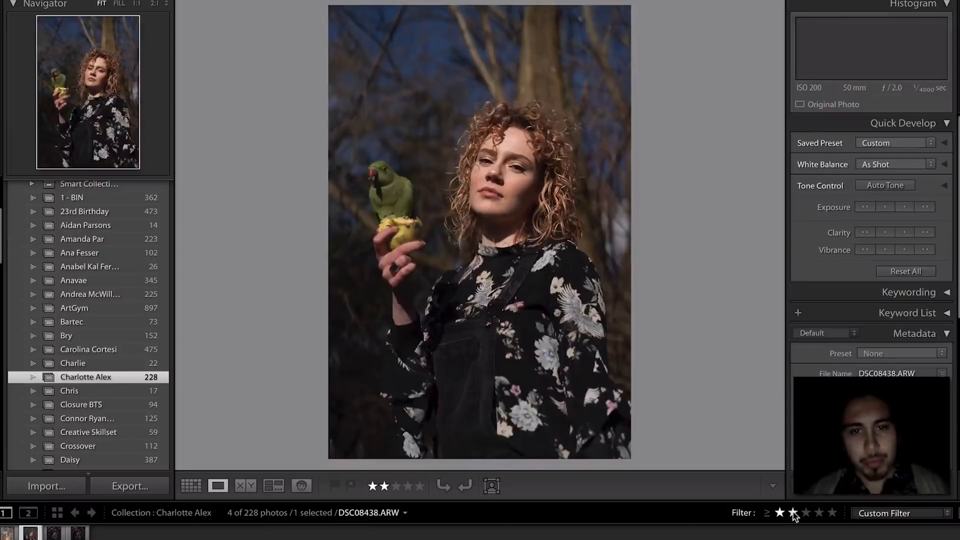
pyautogui.press('Left')
pyautogui.press('Right')
pyautogui.press('Left')
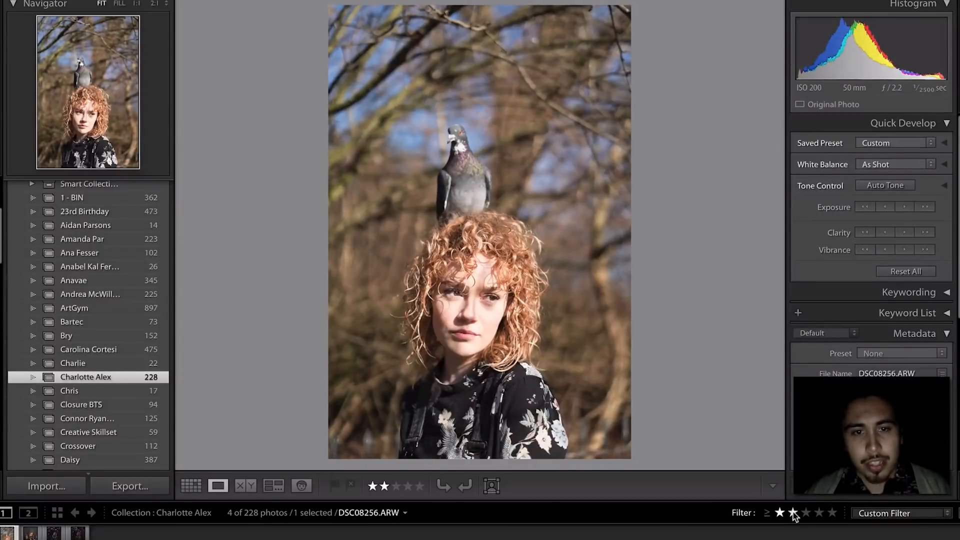
pyautogui.press('Right')
pyautogui.press('Right')
pyautogui.press('Right')
pyautogui.press('Left')
pyautogui.press('Right')
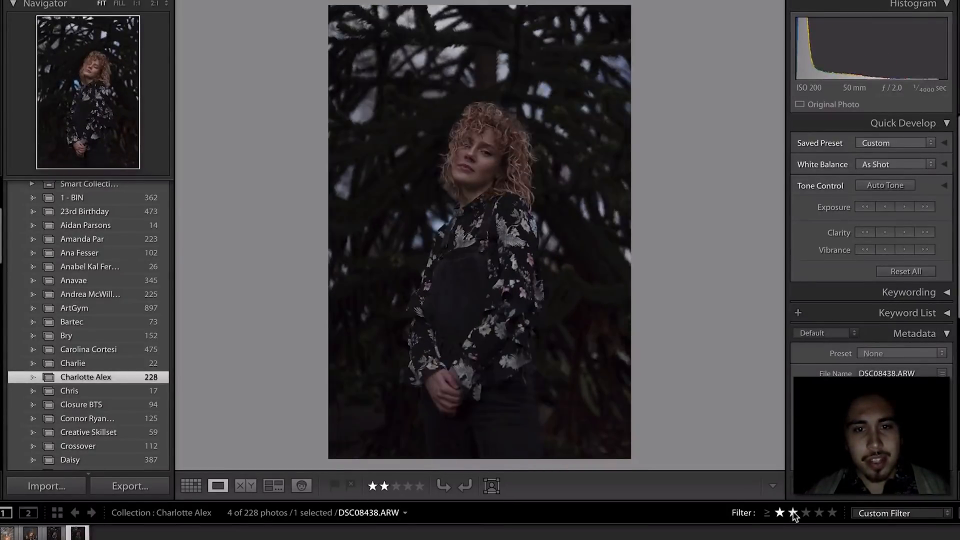
pyautogui.press('Left')
pyautogui.press('Right')
pyautogui.press('Left')
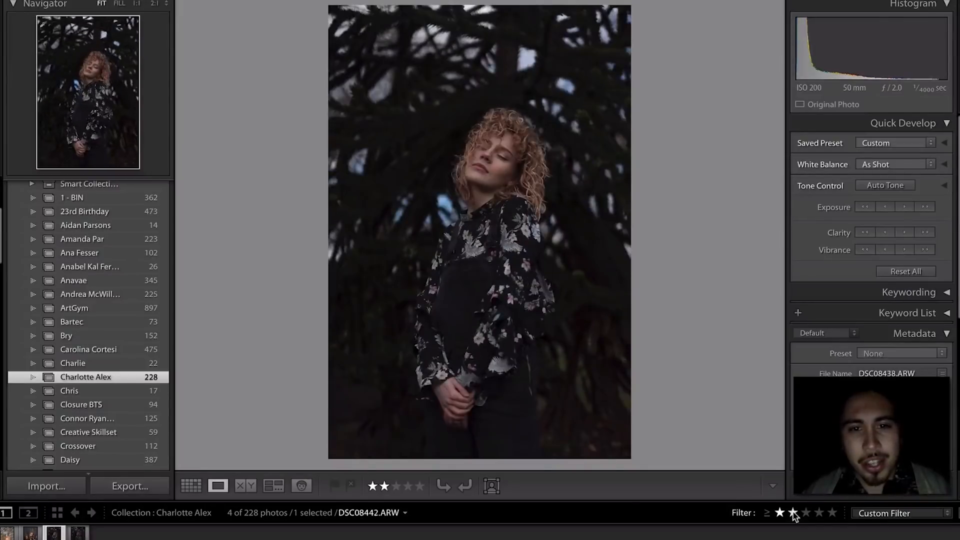
pyautogui.press('Right')
pyautogui.press('Left')
pyautogui.press('Right')
pyautogui.press('Left')
pyautogui.press('Right')
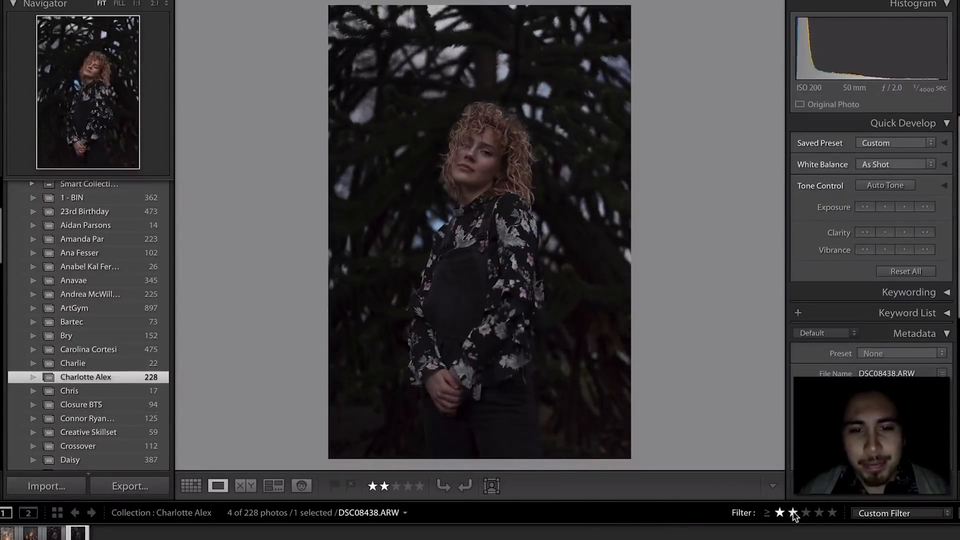
pyautogui.press('Left')
pyautogui.press('Right')
pyautogui.press('Left')
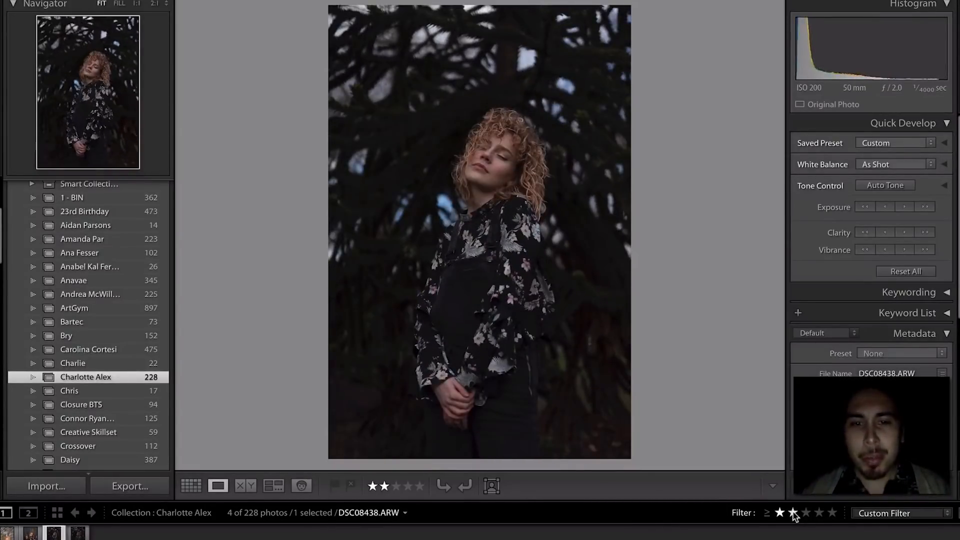
pyautogui.press('Right')
# - Clear the eyes-closed portrait's rating, then give sunlit parrot DSC08320 two stars under the one-star filter
pyautogui.press('0')
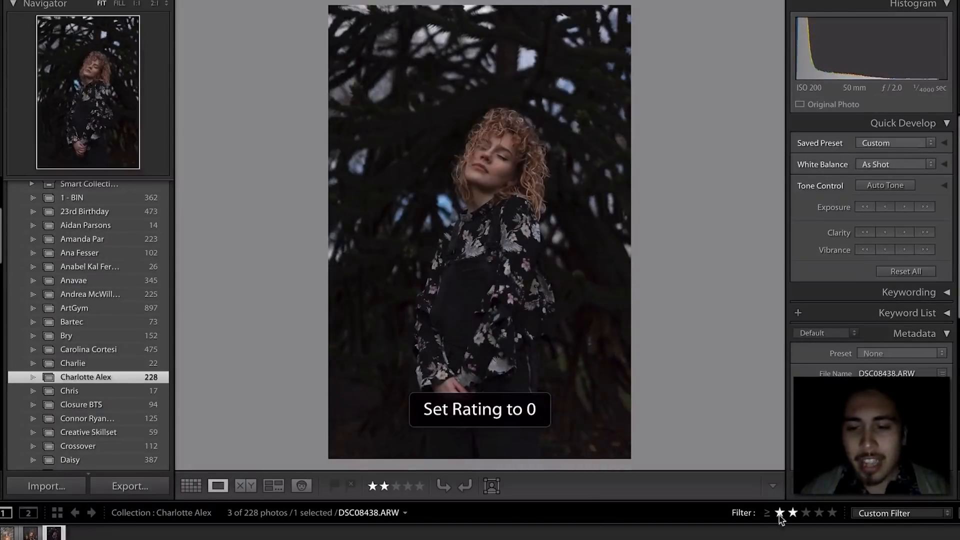
pyautogui.click(780, 513)
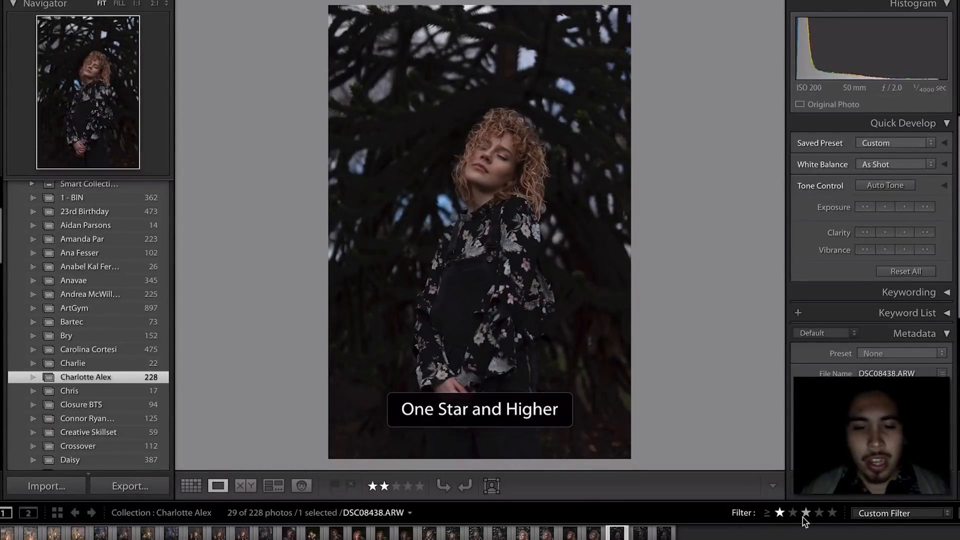
pyautogui.click(353, 537)
pyautogui.press('Left')
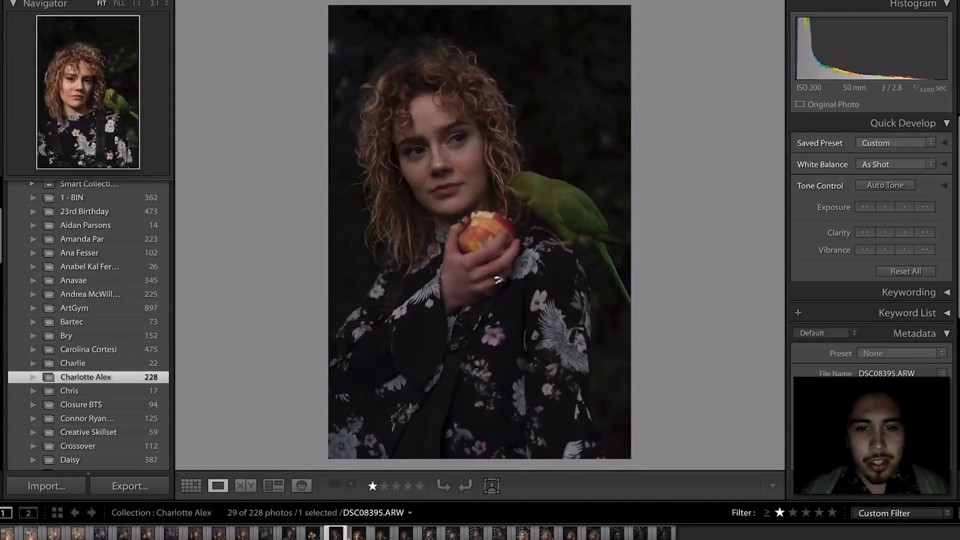
pyautogui.press('Left')
pyautogui.press('Right')
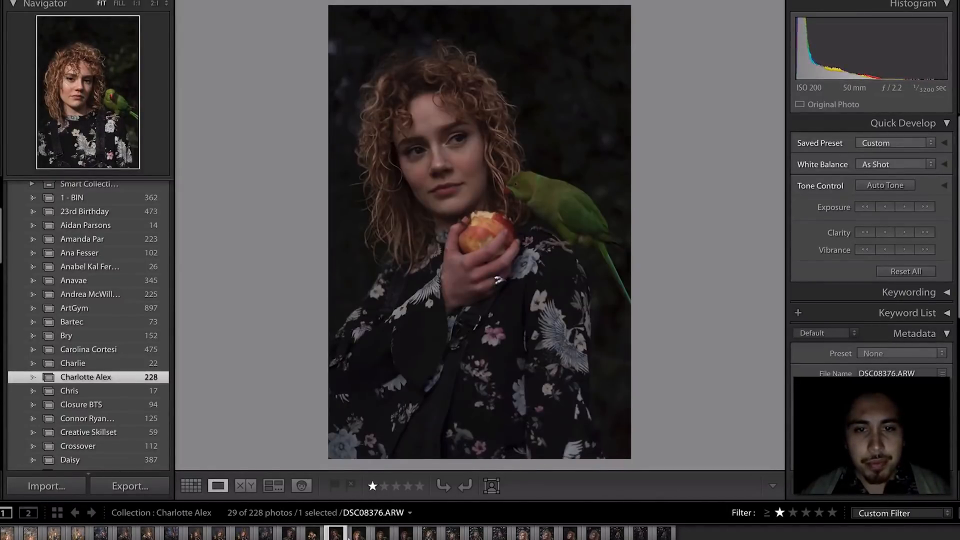
pyautogui.press('Left')
pyautogui.press('Left')
pyautogui.press('Left')
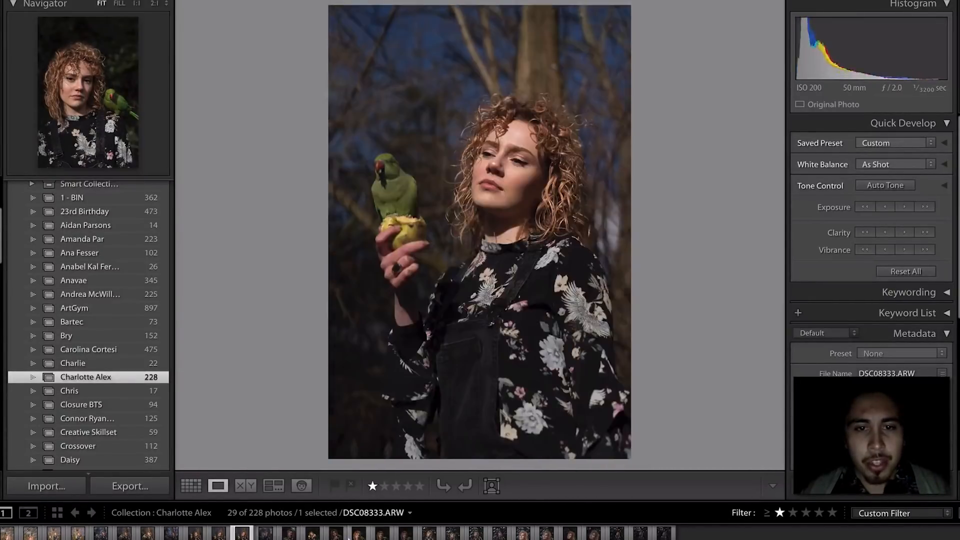
pyautogui.press('Left')
pyautogui.press('Left')
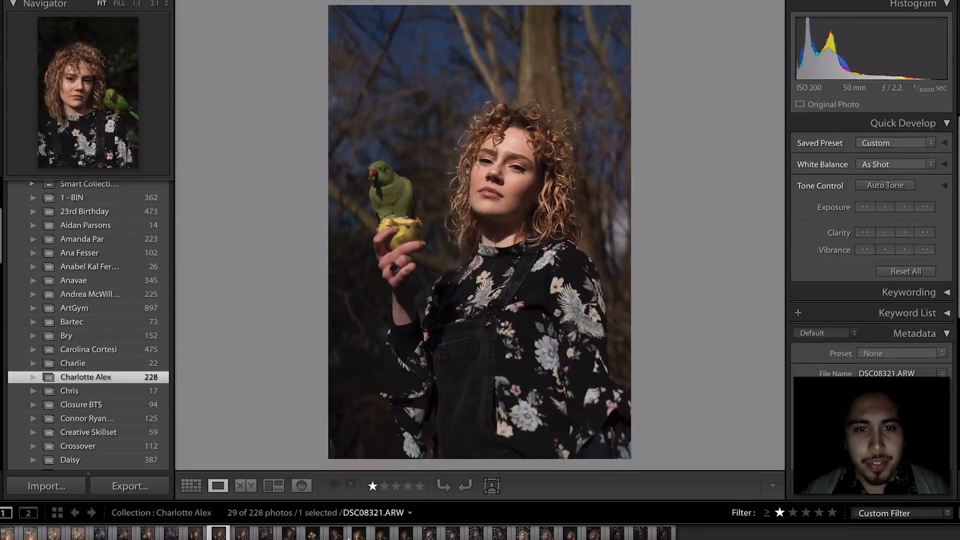
pyautogui.press('2')
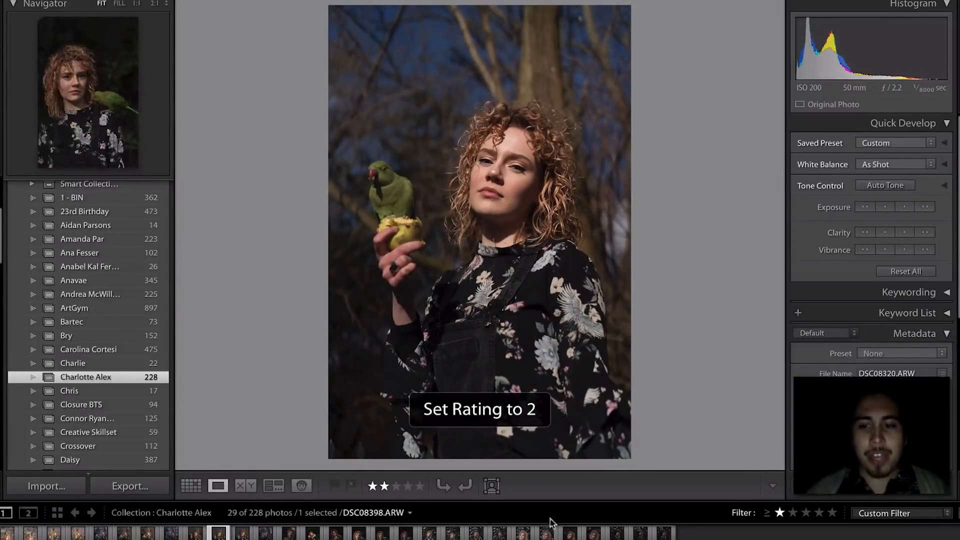
# - Filter back to two stars and higher and review the three remaining photos
pyautogui.click(794, 513)
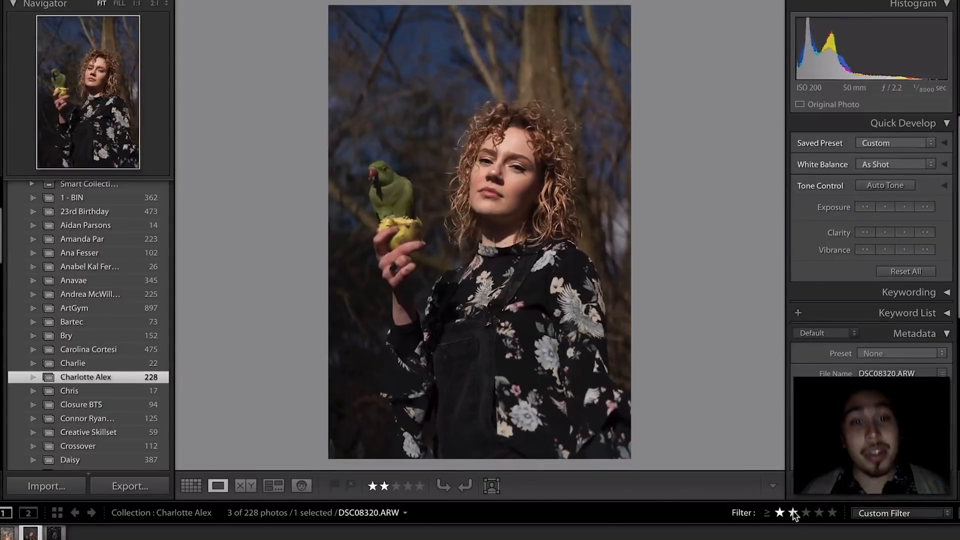
pyautogui.press('Left')
pyautogui.press('Right')
pyautogui.press('Right')
pyautogui.press('Left')
pyautogui.press('Left')
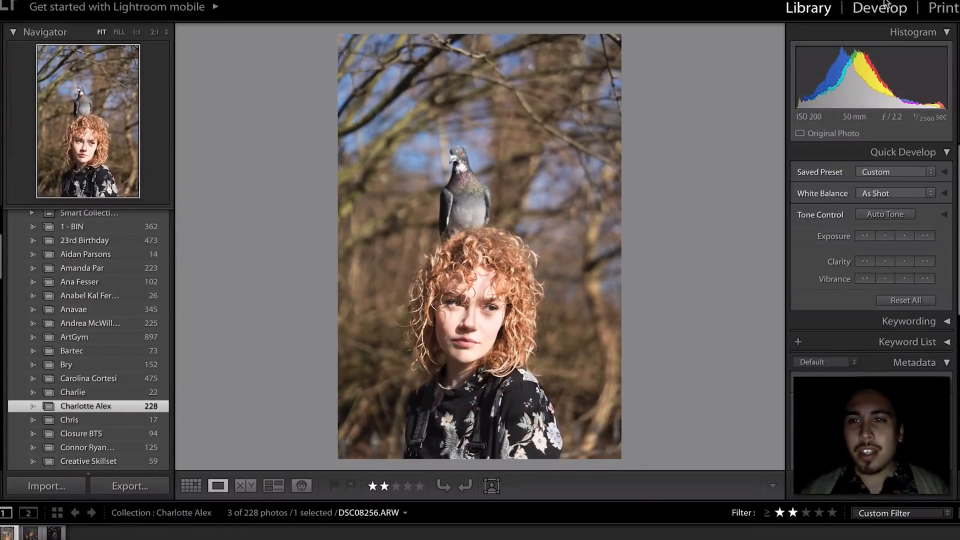
# - Open pigeon portrait DSC08256 in Develop and scroll the SO film presets down to Kodak Ektar 25
pyautogui.click(884, 7)
pyautogui.scroll(15, 52, 298)
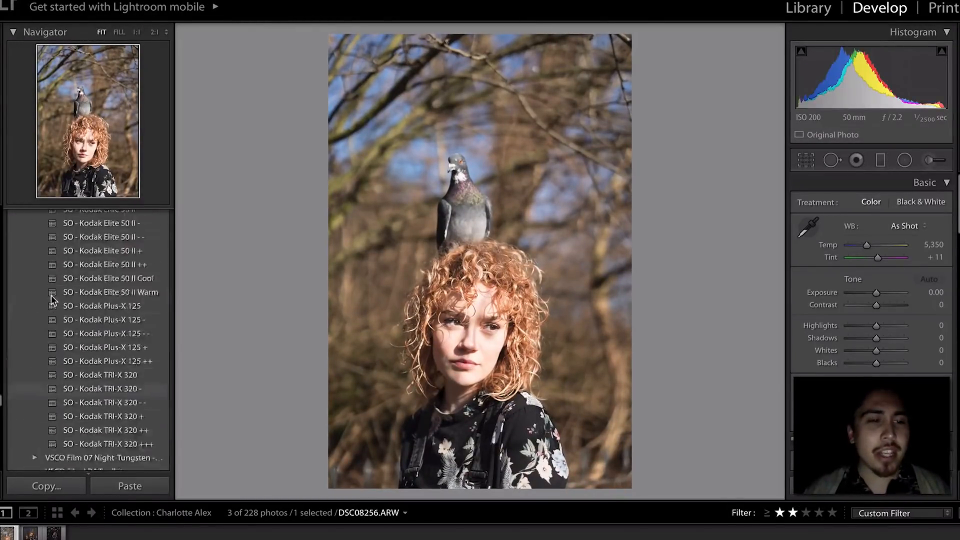
pyautogui.scroll(15, 52, 300)
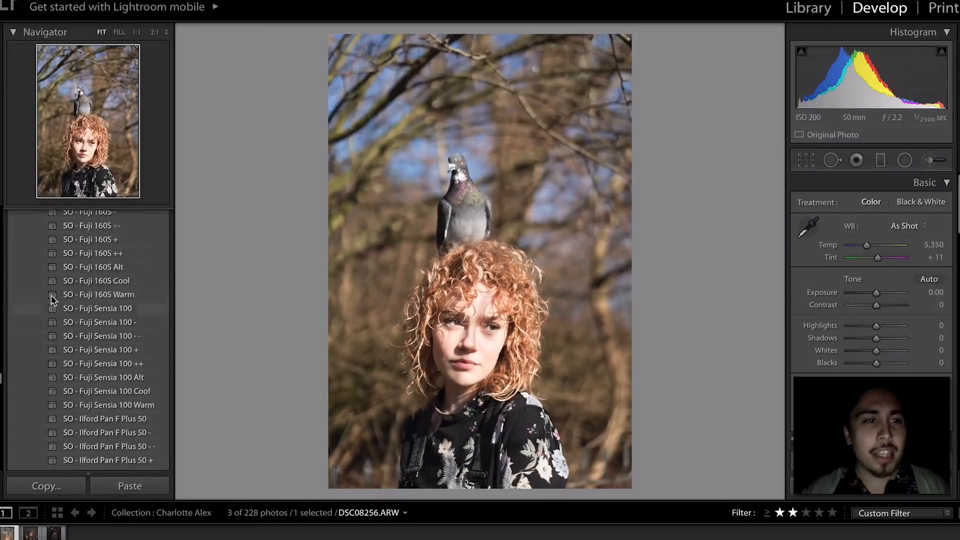
pyautogui.scroll(10, 51, 295)
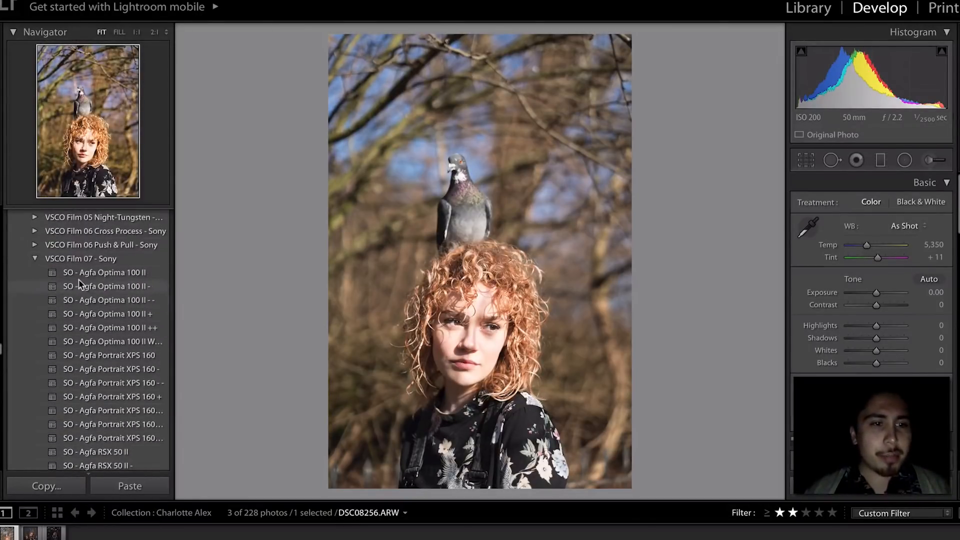
pyautogui.scroll(-4, 71, 356)
pyautogui.scroll(-6, 72, 356)
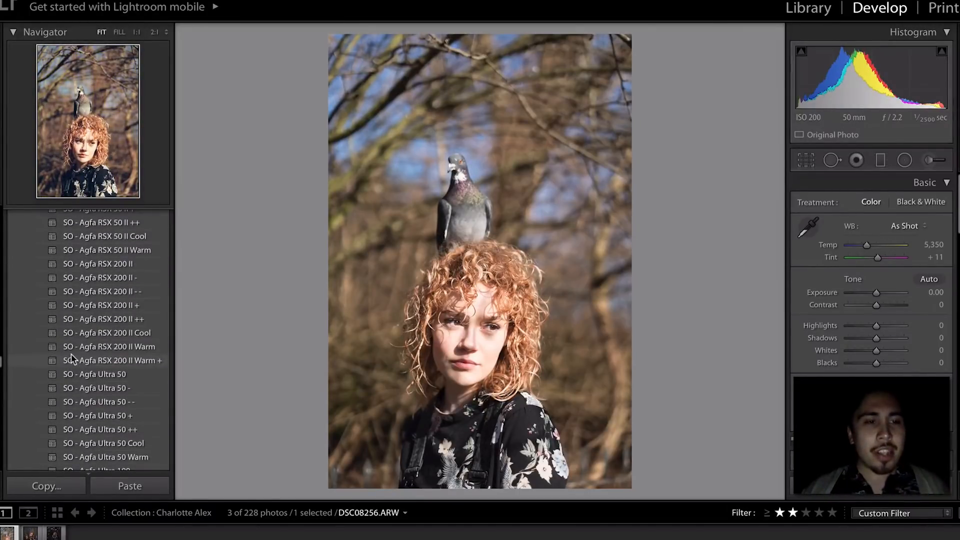
pyautogui.scroll(-3, 71, 356)
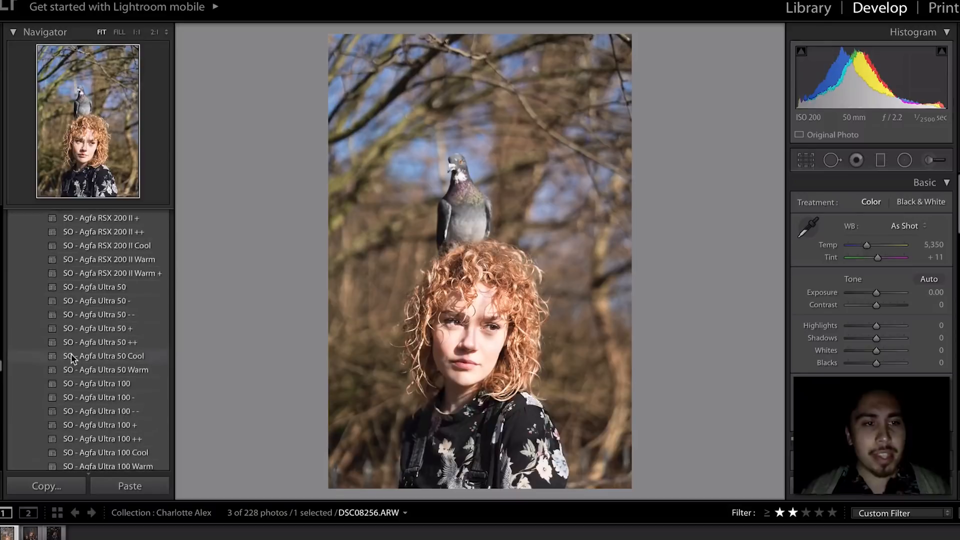
pyautogui.scroll(-4, 71, 353)
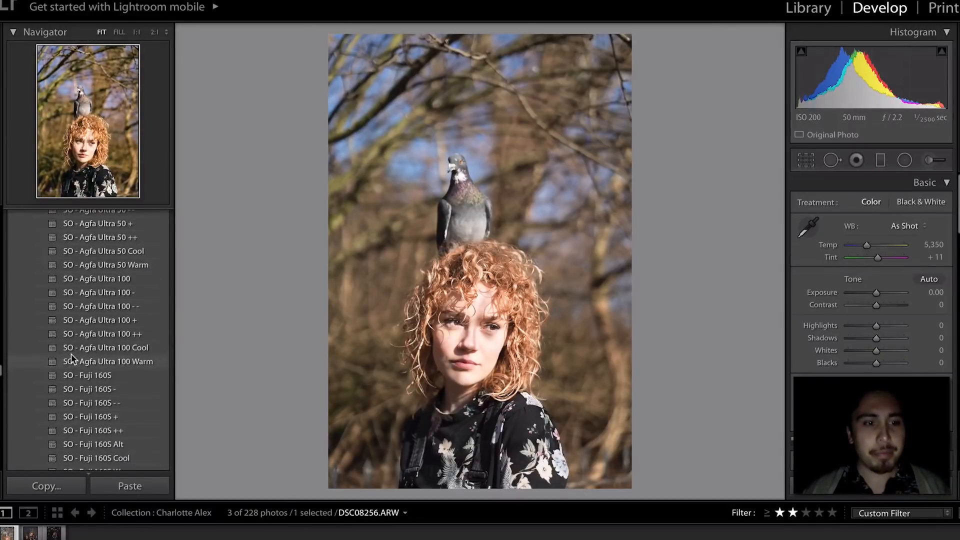
pyautogui.scroll(1, 71, 353)
pyautogui.scroll(-5, 71, 353)
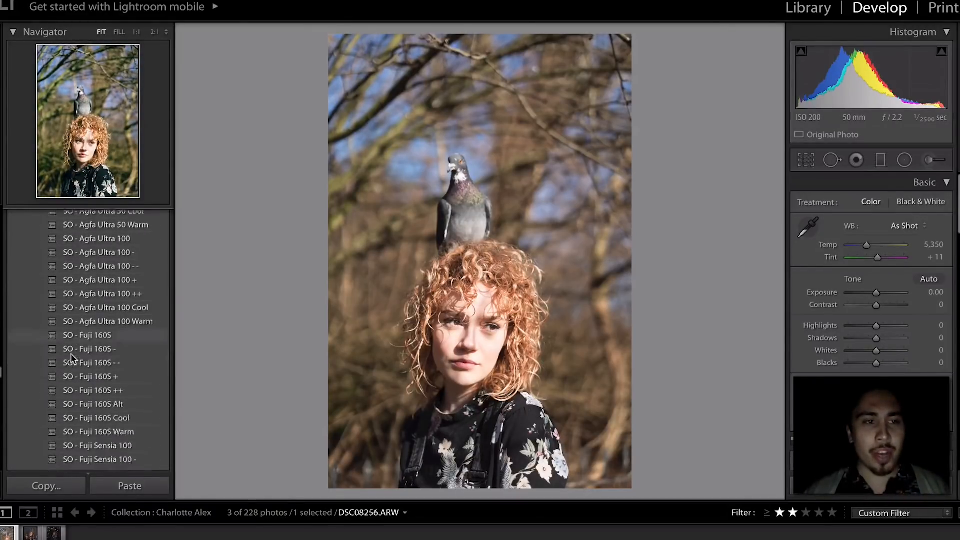
pyautogui.scroll(-3, 71, 353)
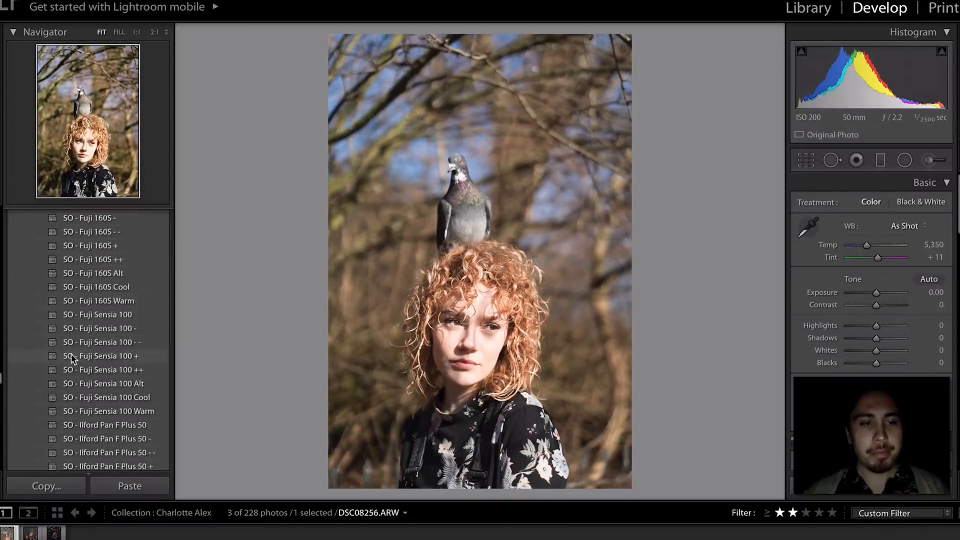
pyautogui.scroll(-3, 71, 353)
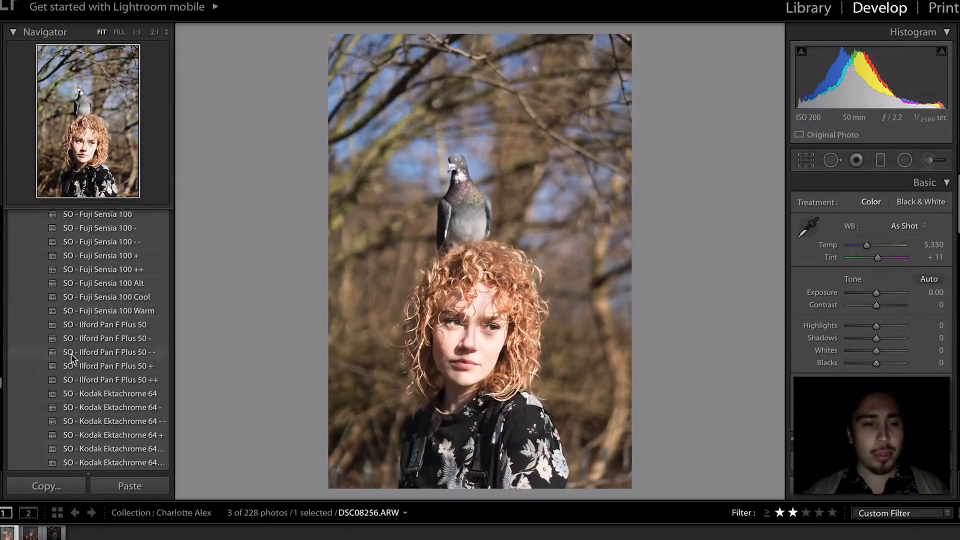
pyautogui.scroll(-2, 71, 353)
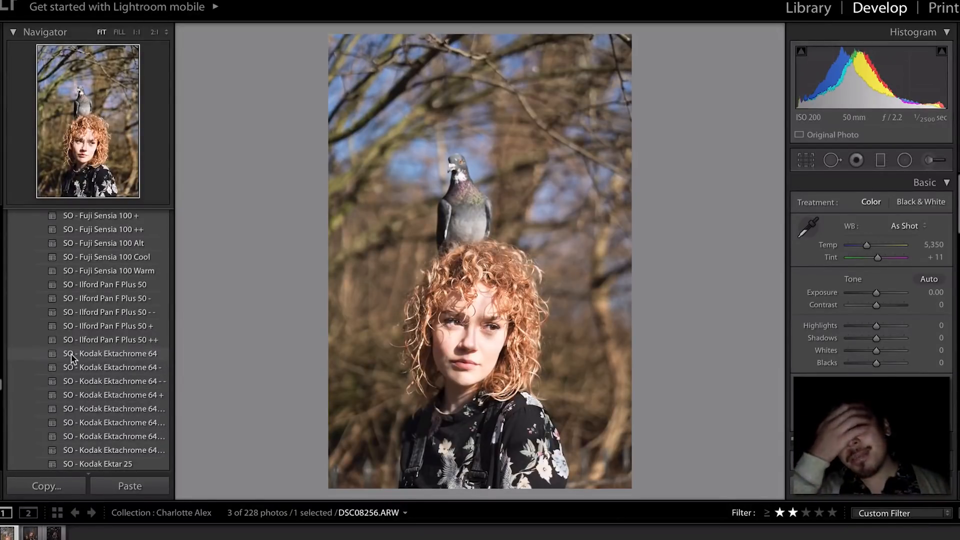
pyautogui.scroll(-4, 71, 353)
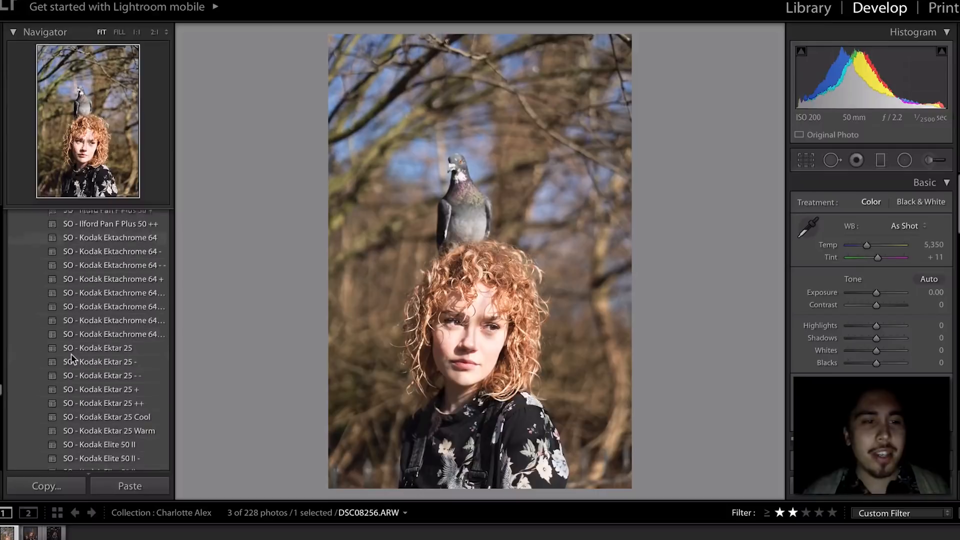
# - Apply the SO - Kodak Ektar 25 preset and start pulling Highlights down
pyautogui.click(71, 354)
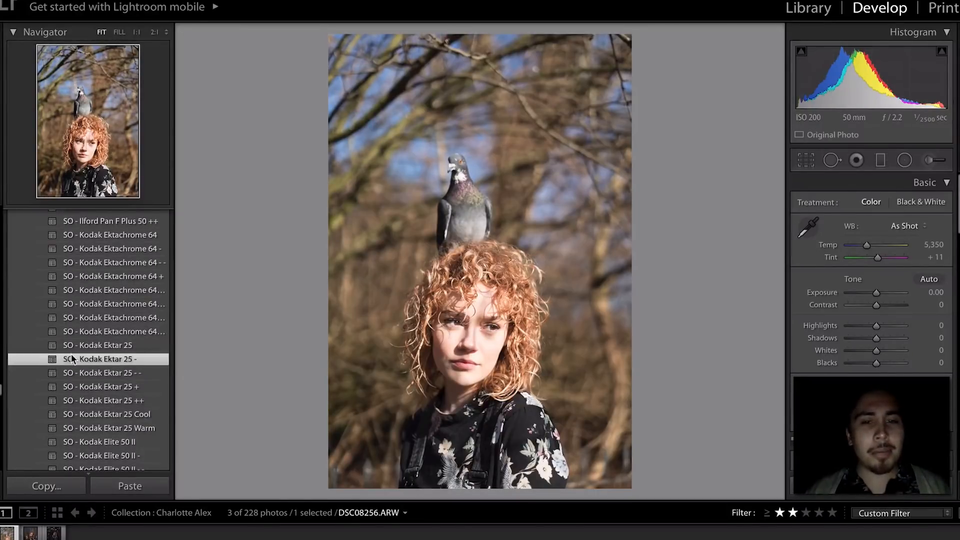
pyautogui.hotkey('ctrl', 'z')
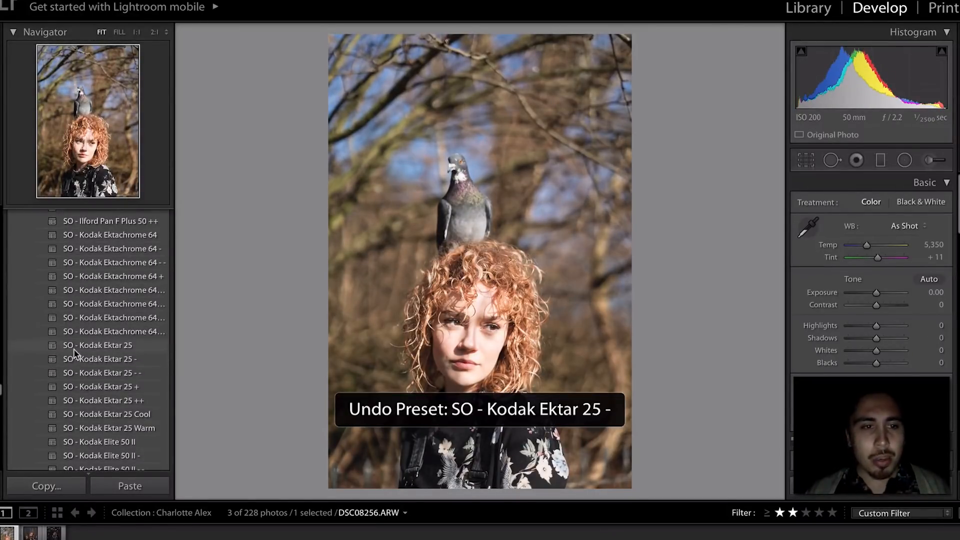
pyautogui.click(72, 349)
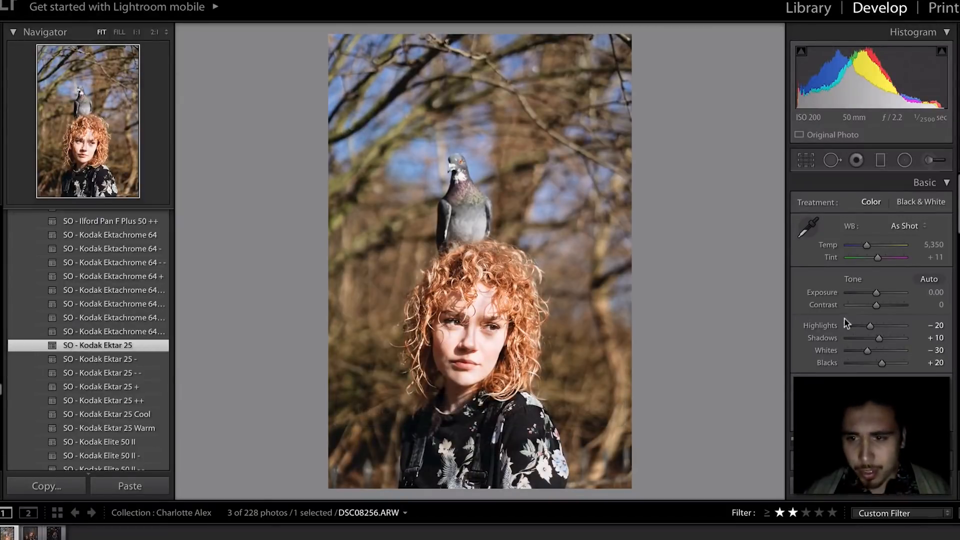
pyautogui.moveTo(845, 325)
pyautogui.mouseDown()
pyautogui.moveTo(860, 326)
pyautogui.moveTo(850, 331)
pyautogui.mouseUp()
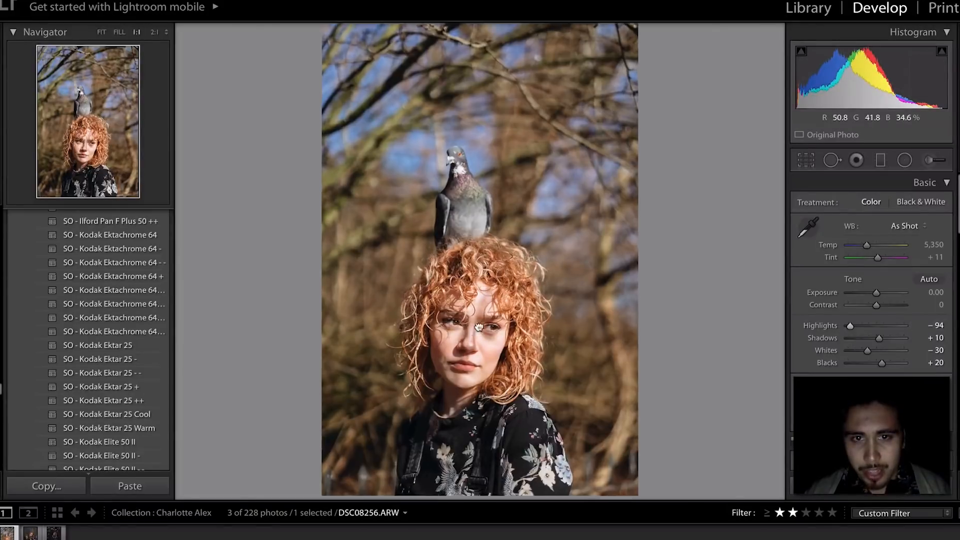
# - Check the face at 1:1, set Exposure to −0.30 and Highlights to −100
pyautogui.click(482, 320)
pyautogui.click(492, 308)
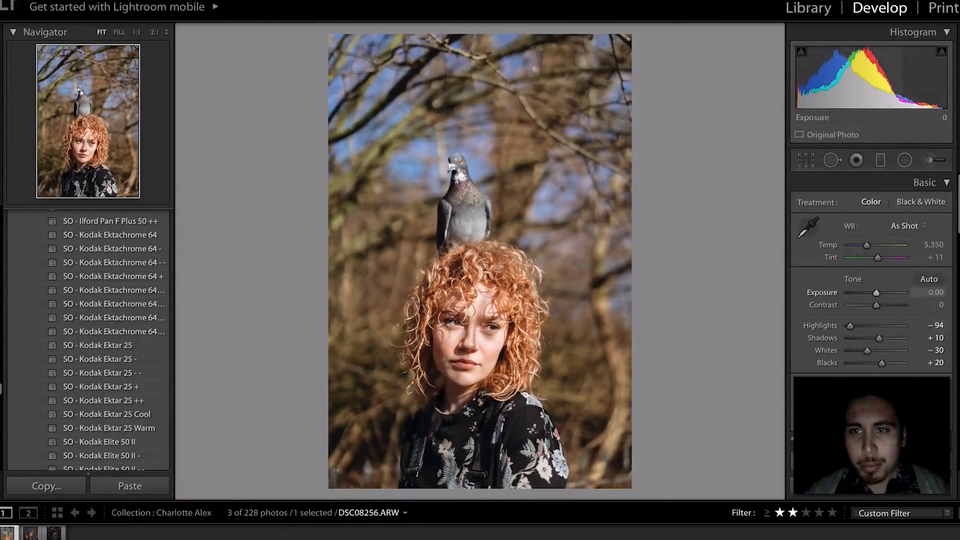
pyautogui.moveTo(876, 293); pyautogui.dragTo(875, 293)
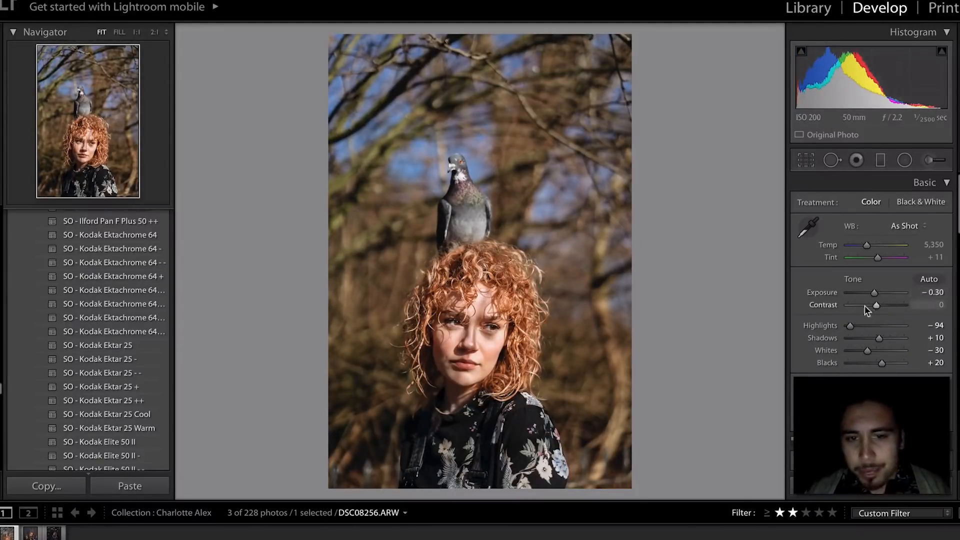
pyautogui.click(467, 337)
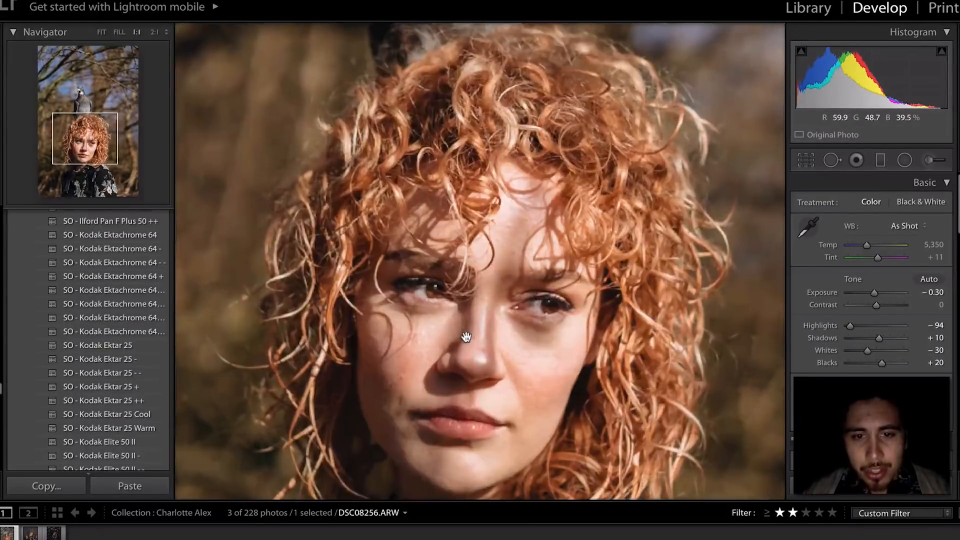
pyautogui.click(467, 338)
pyautogui.moveTo(855, 325); pyautogui.dragTo(850, 325)
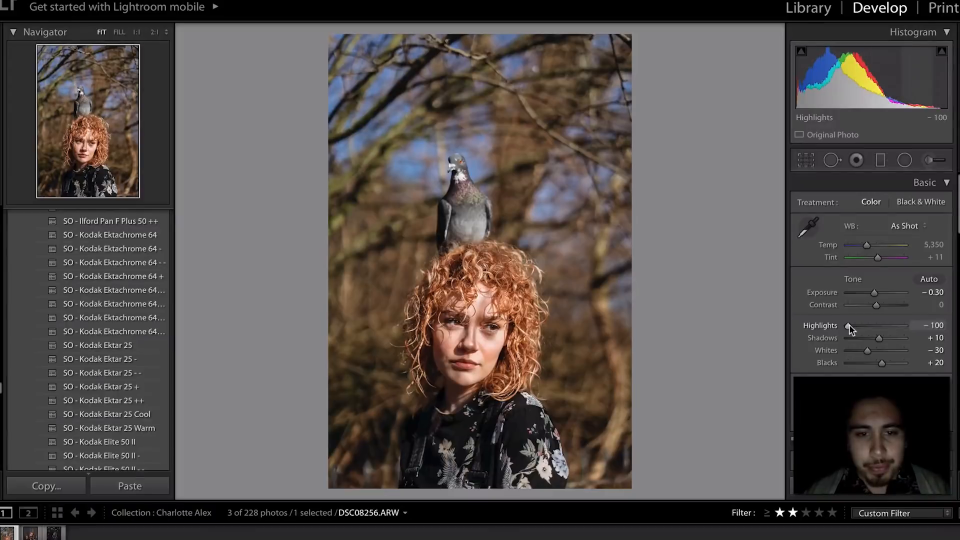
pyautogui.scroll(6, 145, 304)
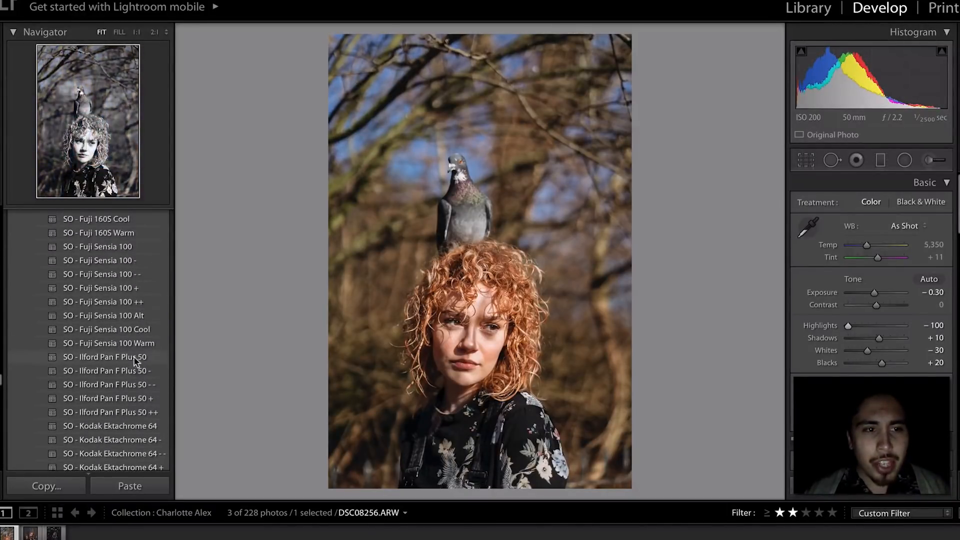
# - Try SO - Ilford Pan F Plus 50, lower Exposure, then apply SO - Fuji Sensia 100 +
pyautogui.click(134, 357)
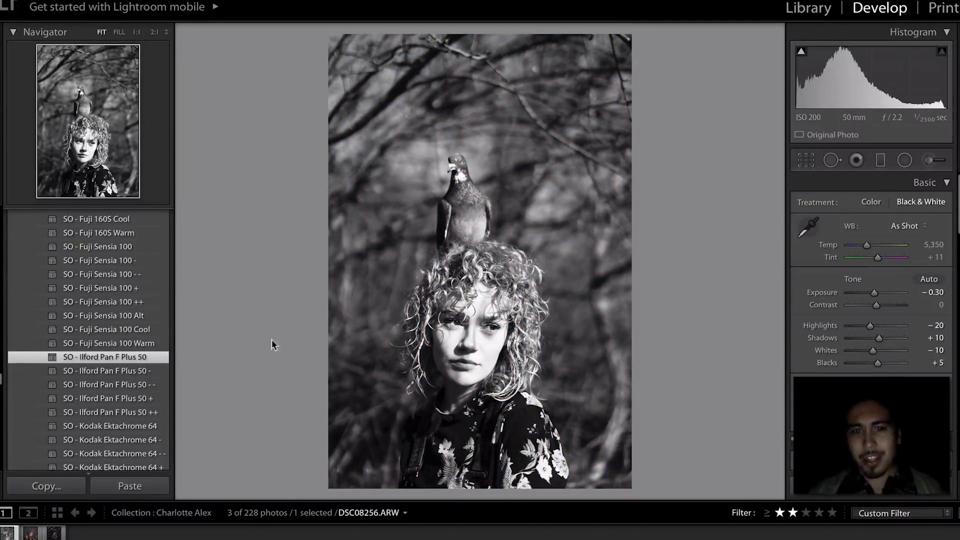
pyautogui.click(446, 358)
pyautogui.click(449, 357)
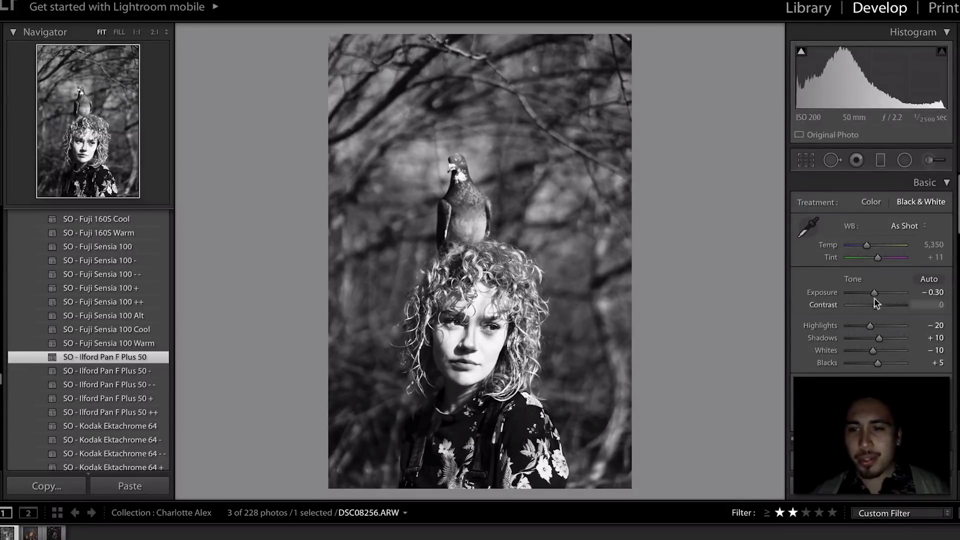
pyautogui.moveTo(875, 294); pyautogui.dragTo(869, 296)
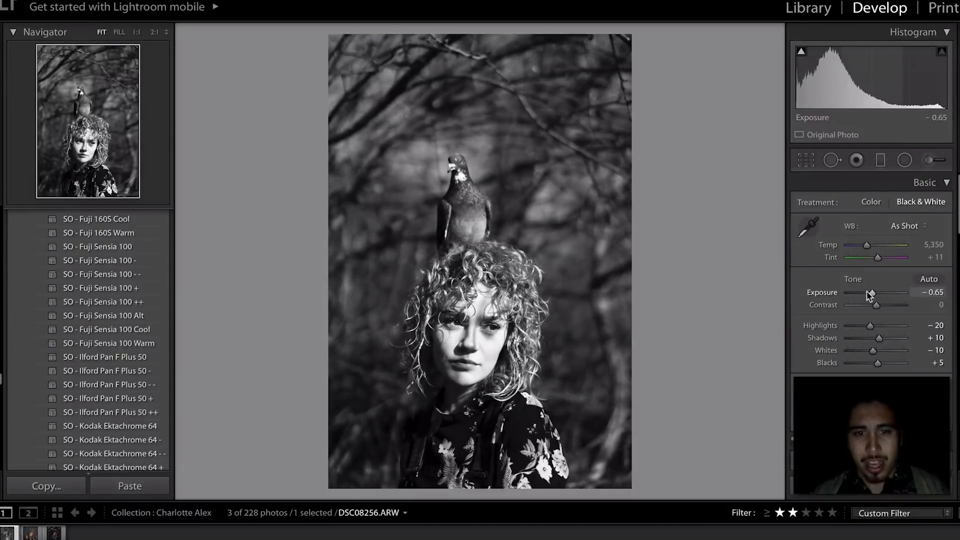
pyautogui.click(104, 293)
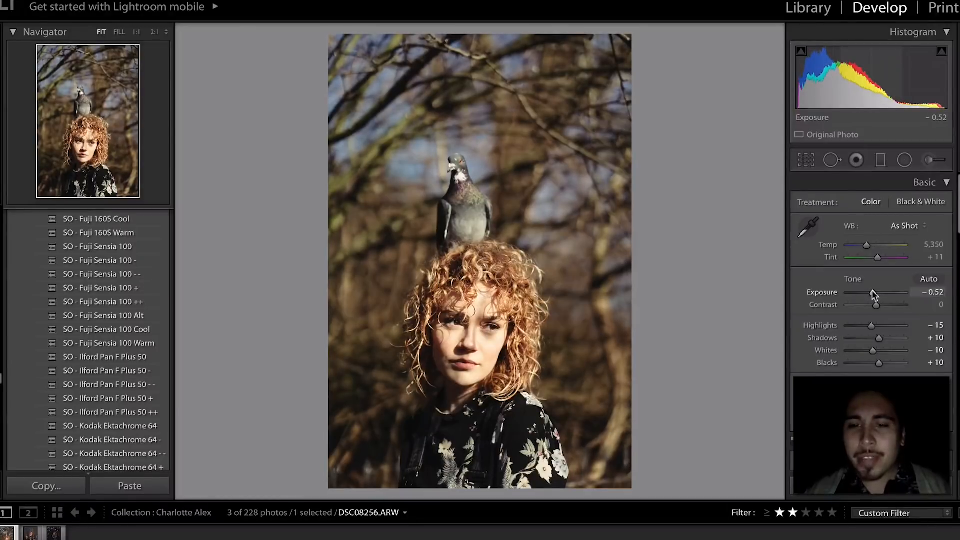
# - Undo the exposure change, apply SO - Kodak Ektachrome 64, and set Highlights to -59
pyautogui.hotkey('ctrl', 'z')
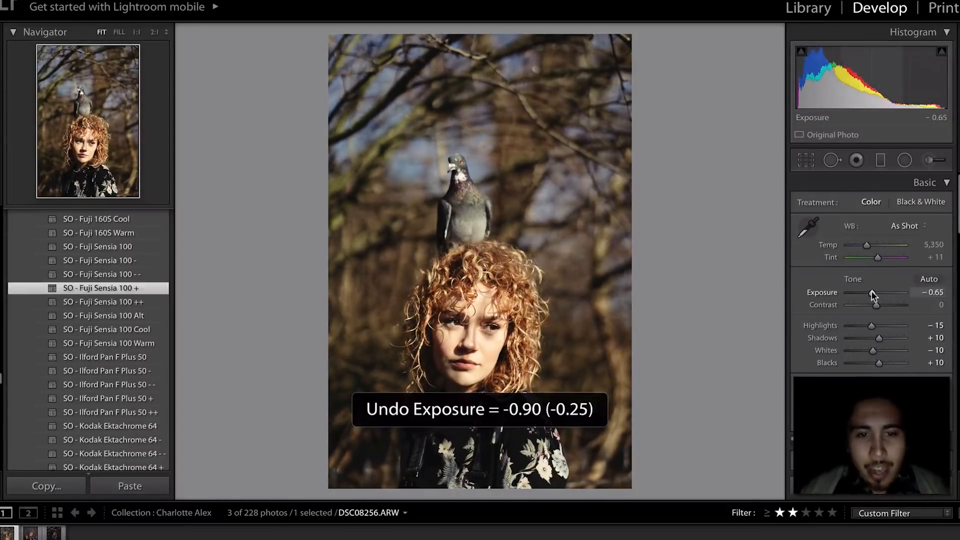
pyautogui.scroll(1, 44, 356)
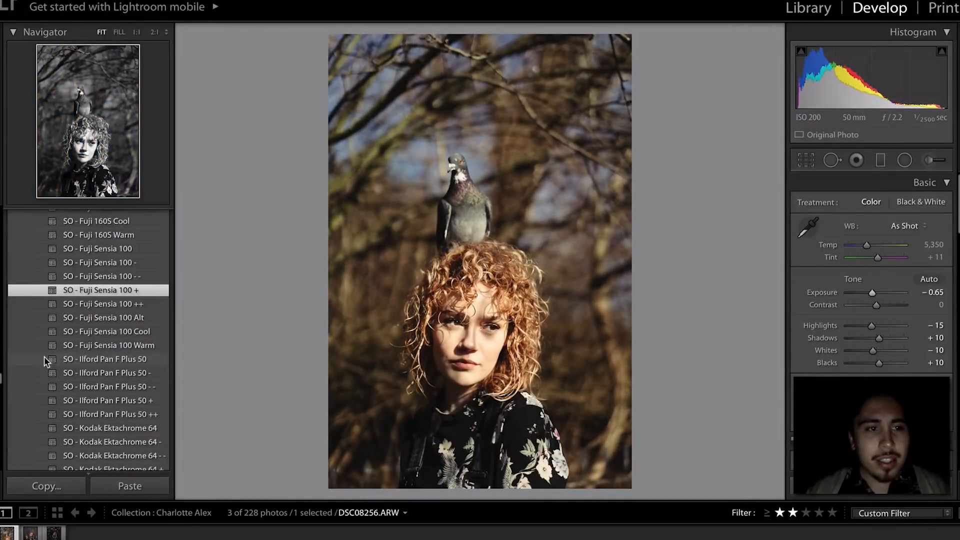
pyautogui.click(84, 429)
pyautogui.scroll(4, 84, 430)
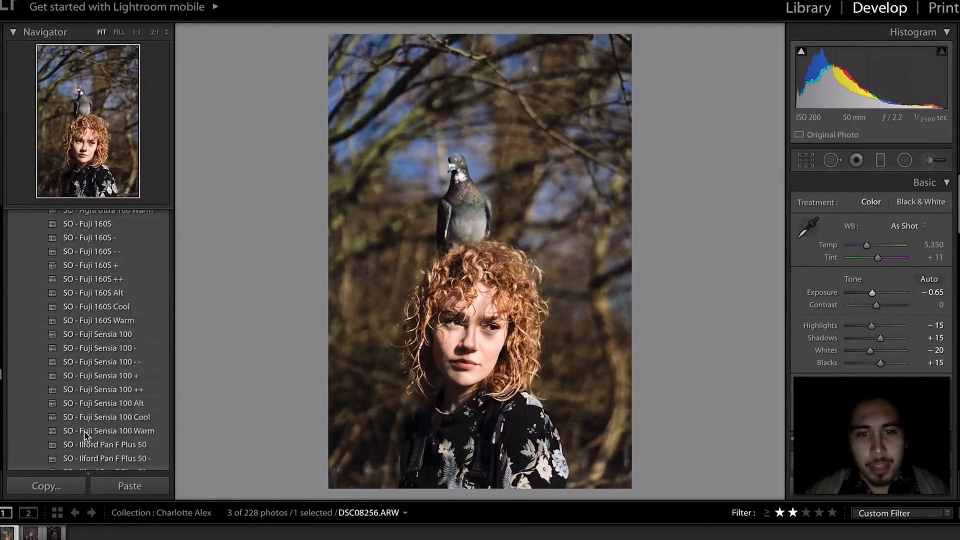
pyautogui.click(857, 326)
pyautogui.moveTo(857, 326); pyautogui.dragTo(859, 325)
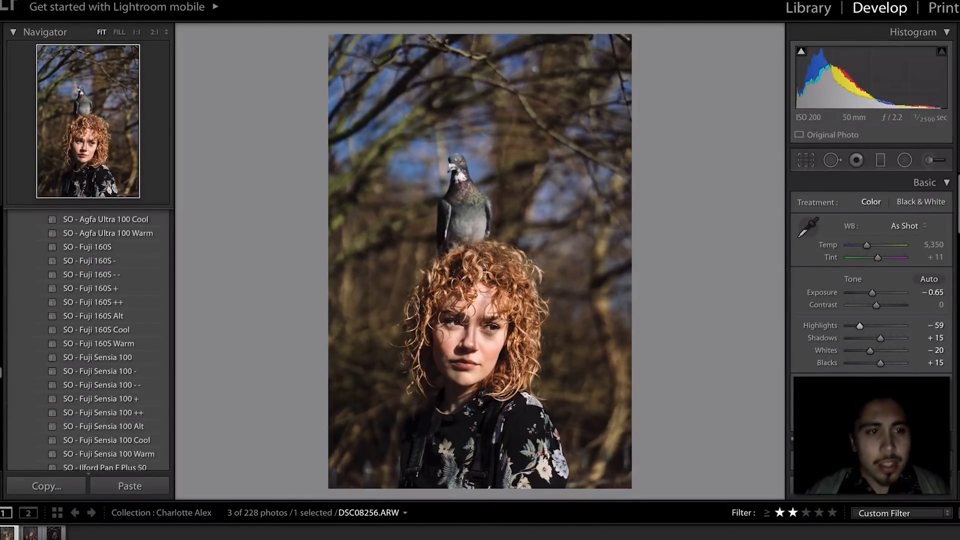
# - Find and apply the SO - Agfa RSX 200 II ++ preset
pyautogui.scroll(3, 134, 247)
pyautogui.scroll(8, 127, 252)
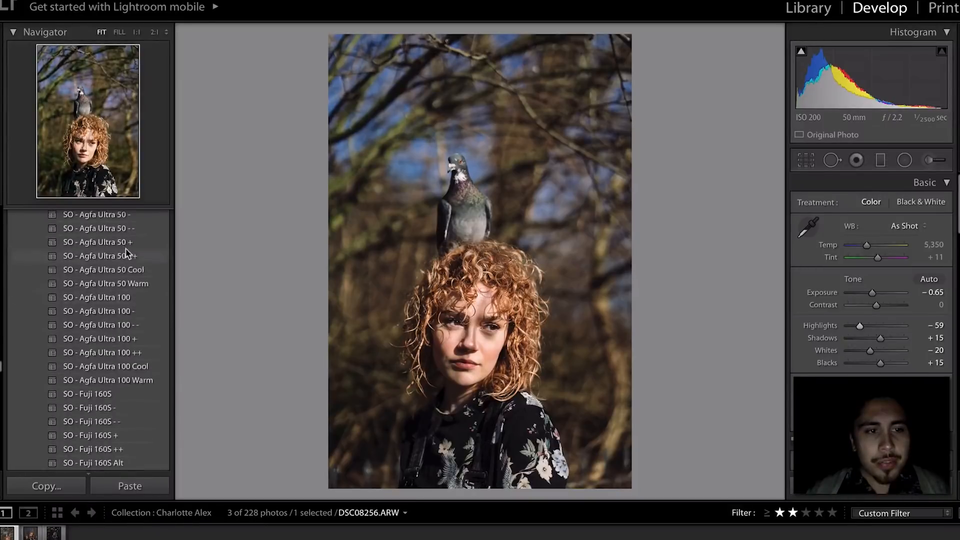
pyautogui.scroll(5, 127, 251)
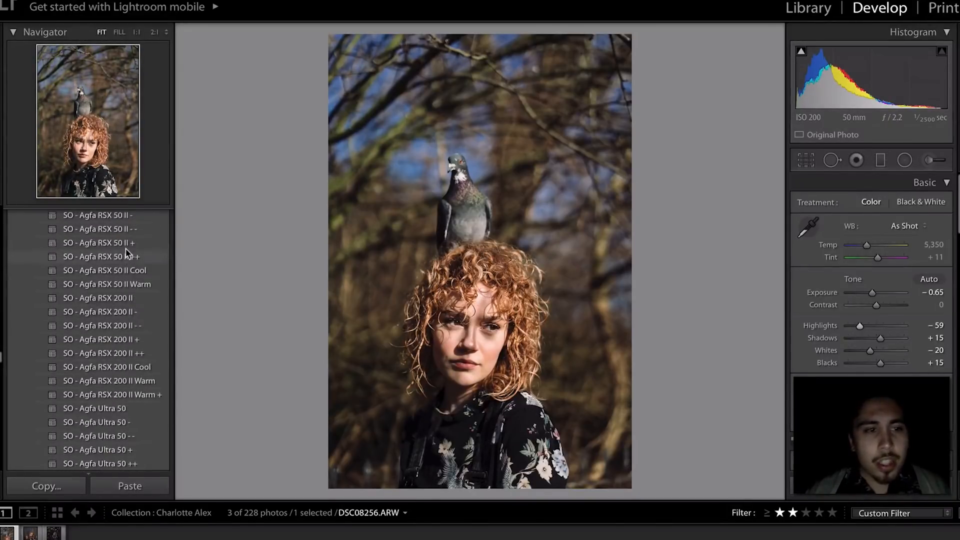
pyautogui.scroll(1, 128, 252)
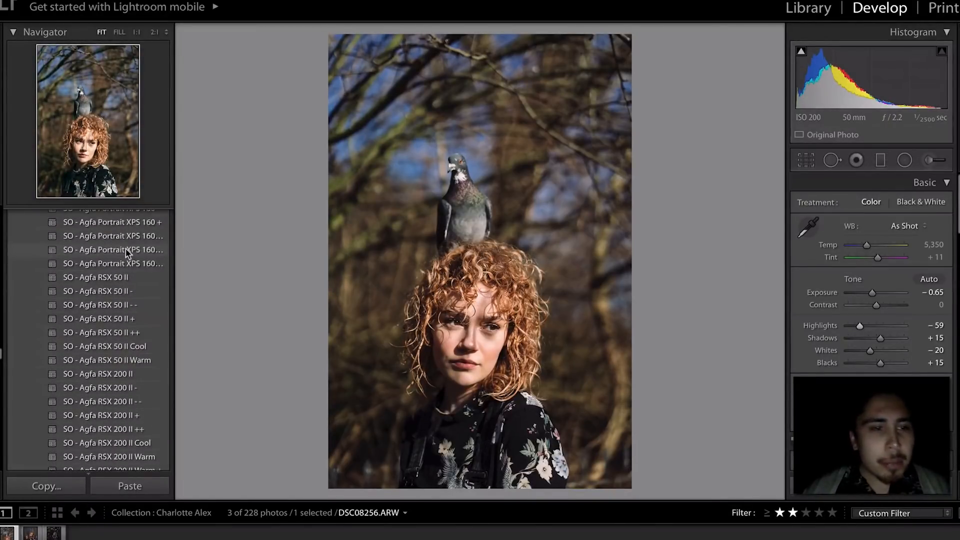
pyautogui.scroll(5, 128, 252)
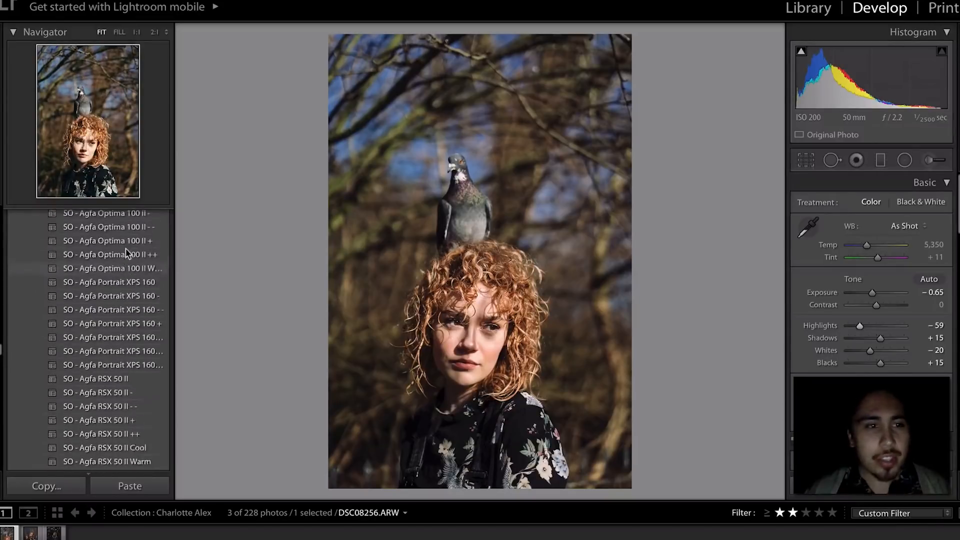
pyautogui.scroll(1, 127, 252)
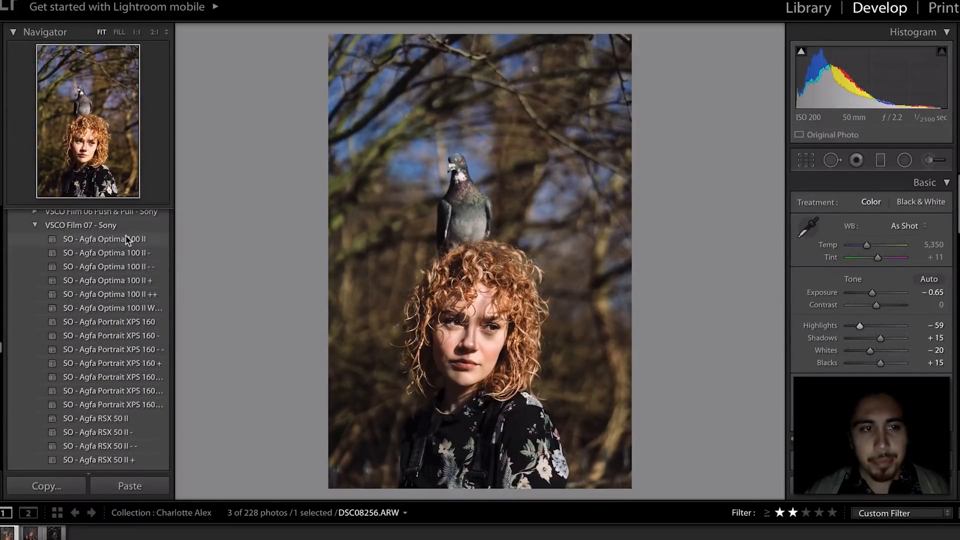
pyautogui.scroll(-8, 126, 315)
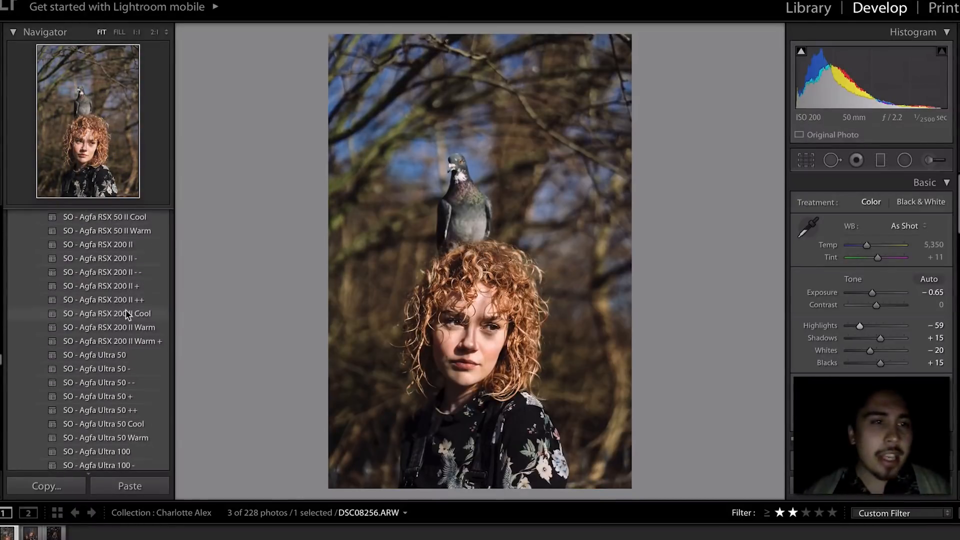
pyautogui.scroll(-2, 126, 315)
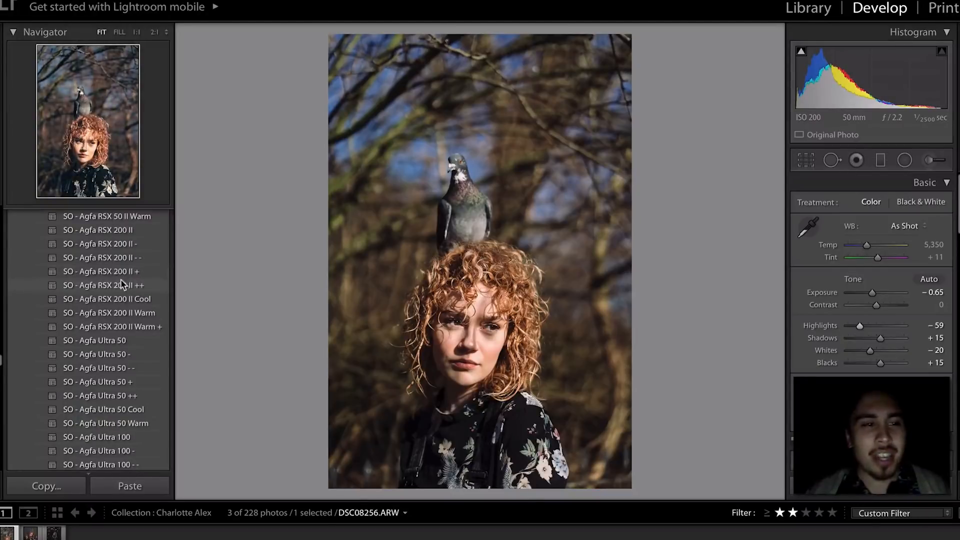
pyautogui.click(121, 285)
# - Revert the Agfa preset and shift the hair's orange and yellow hues slightly with targeted hue adjustment
pyautogui.hotkey('ctrl', 'z')
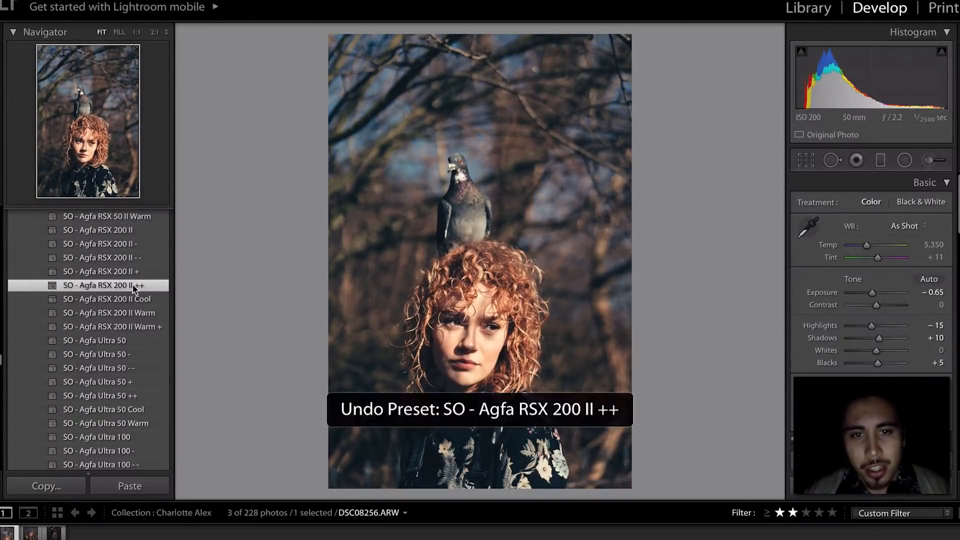
pyautogui.scroll(-10, 873, 280)
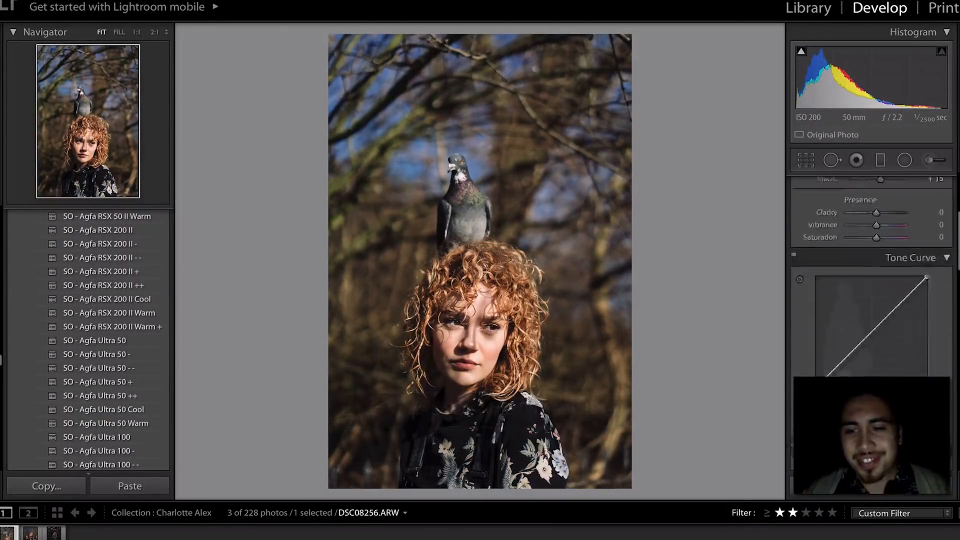
pyautogui.scroll(1, 872, 280)
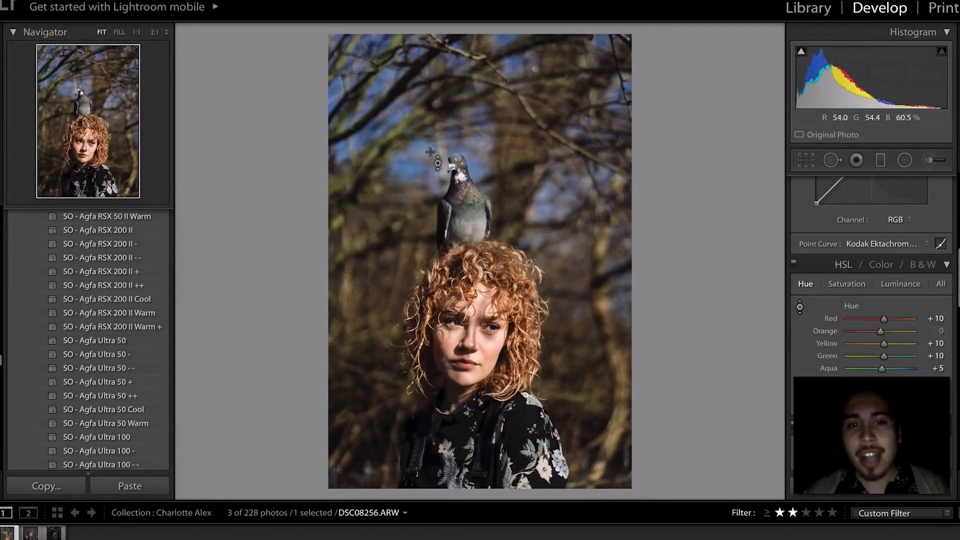
pyautogui.moveTo(540, 250); pyautogui.dragTo(541, 253)
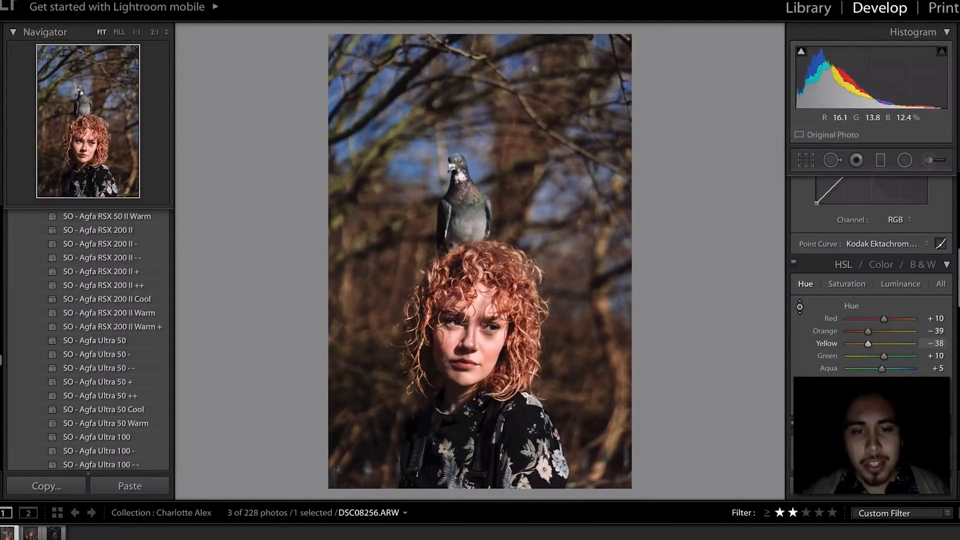
pyautogui.hotkey('ctrl', 'z')
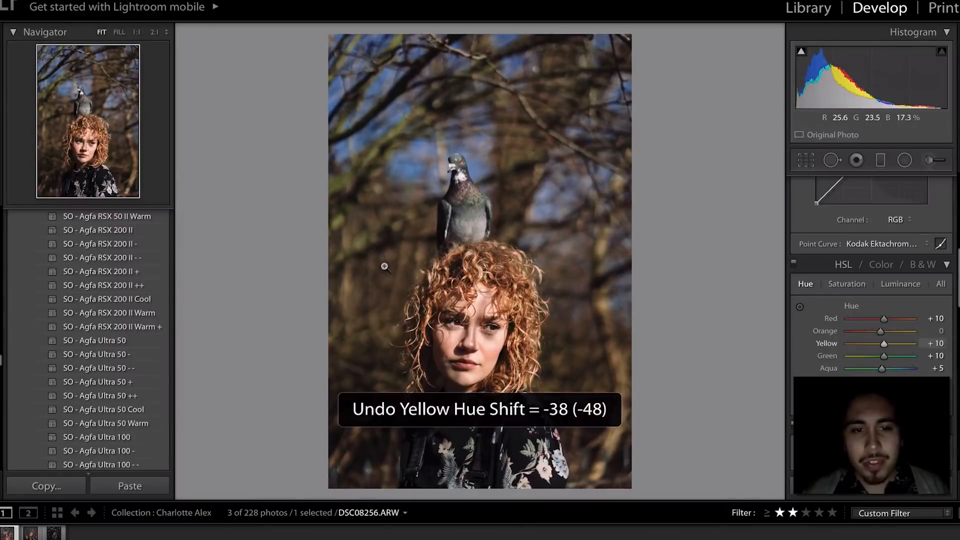
pyautogui.click(800, 307)
pyautogui.moveTo(369, 270); pyautogui.dragTo(370, 280)
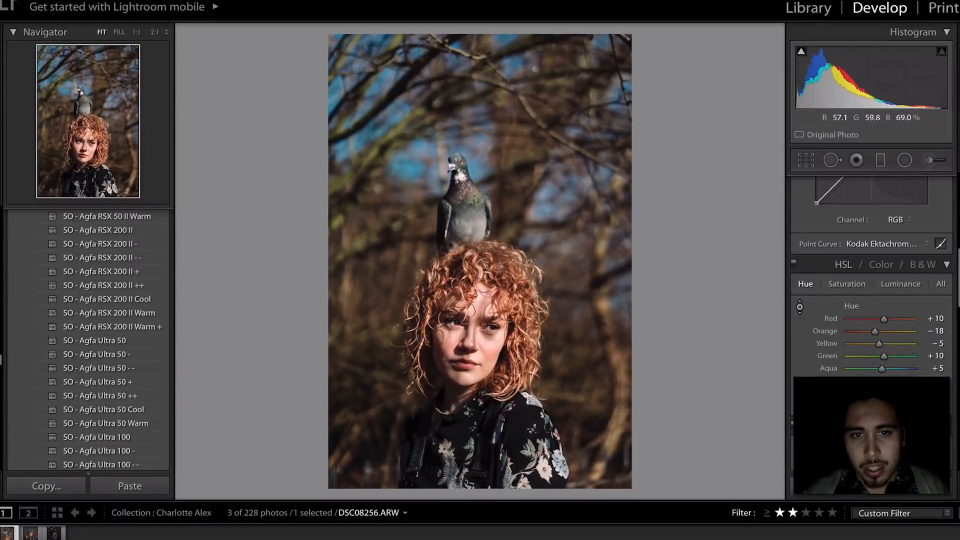
pyautogui.moveTo(411, 165); pyautogui.dragTo(411, 175)
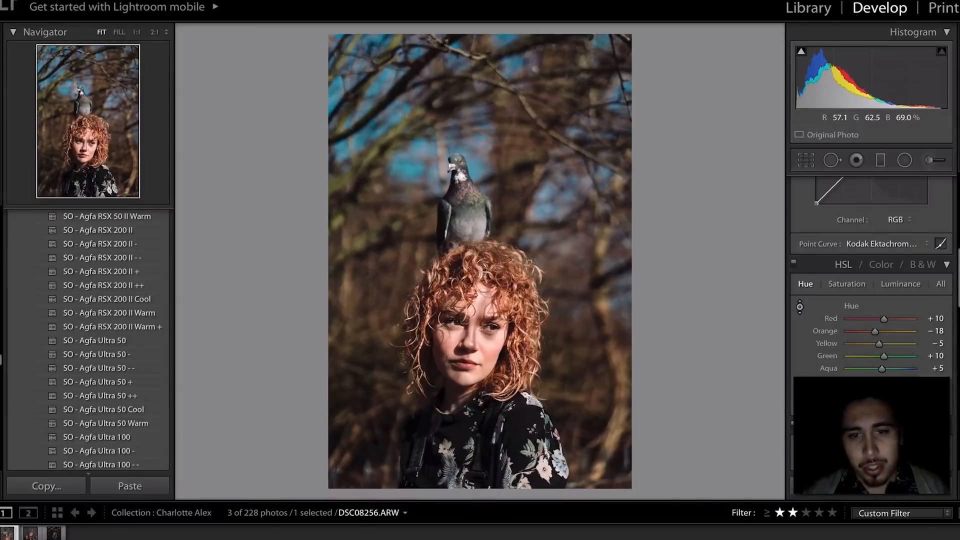
pyautogui.hotkey('ctrl', 'z')
pyautogui.press('Escape')
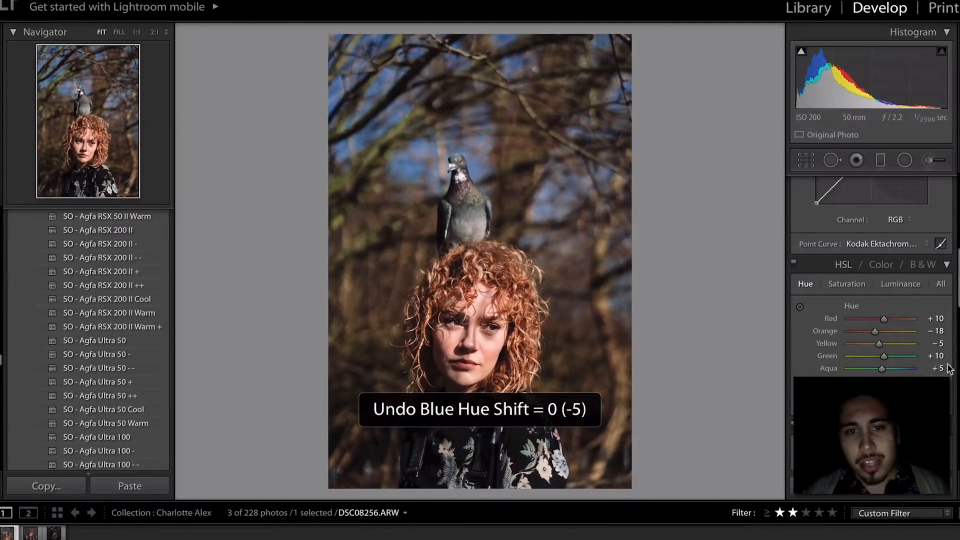
# - Set Tint to +15, edit the temperature value, then load the parrot portrait DSC08320
pyautogui.scroll(10, 847, 335)
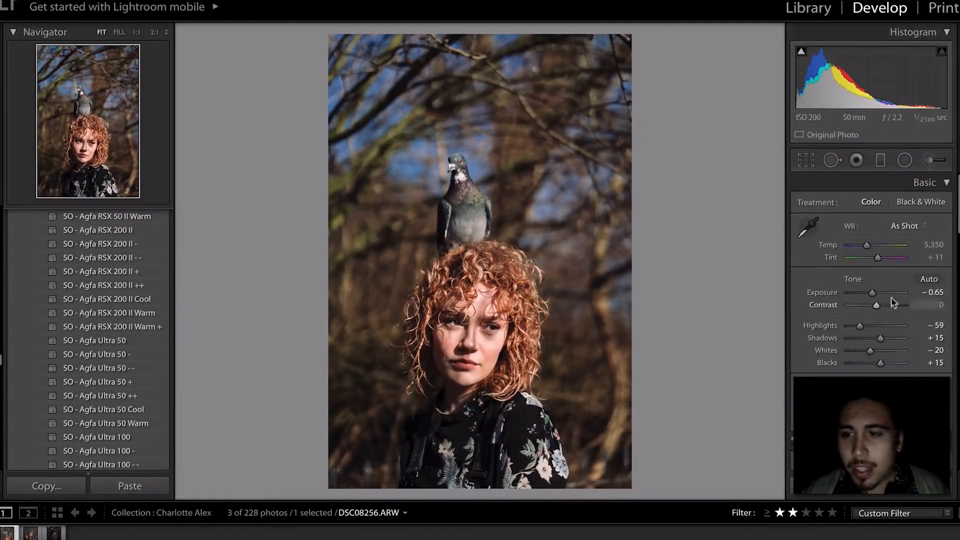
pyautogui.press('Up')
pyautogui.press('Up')
pyautogui.press('Up')
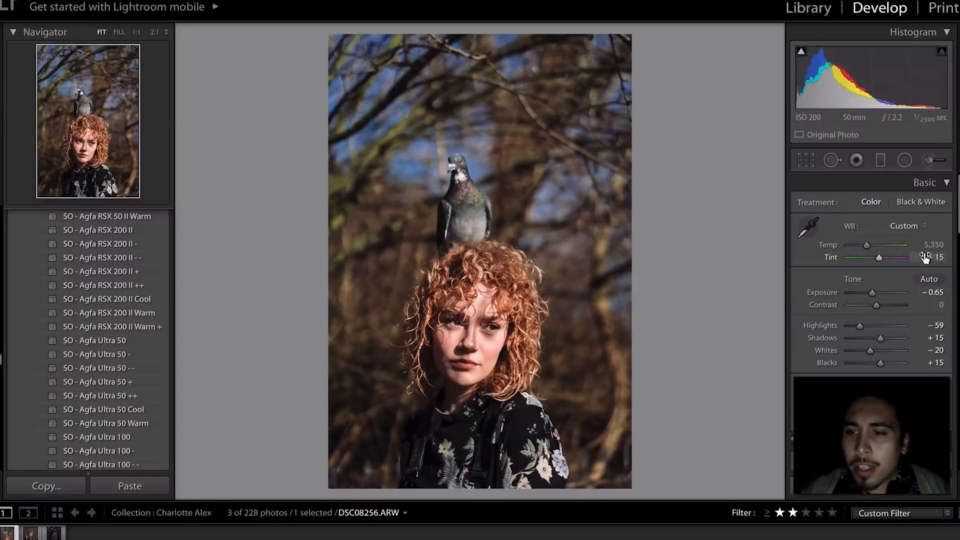
pyautogui.press('Down')
pyautogui.press('Down')
pyautogui.press('Down')
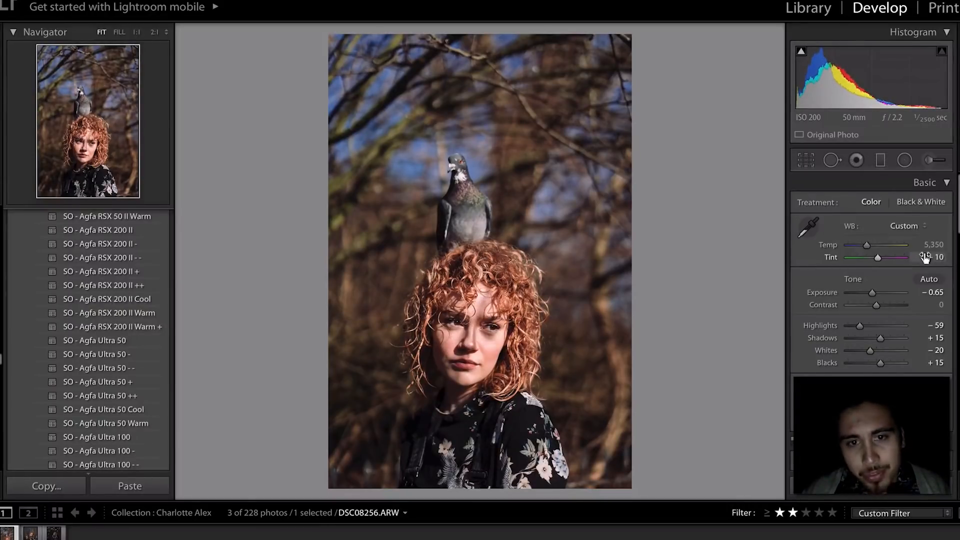
pyautogui.press('Up')
pyautogui.press('Up')
pyautogui.press('Up')
pyautogui.press('Up')
pyautogui.press('Up')
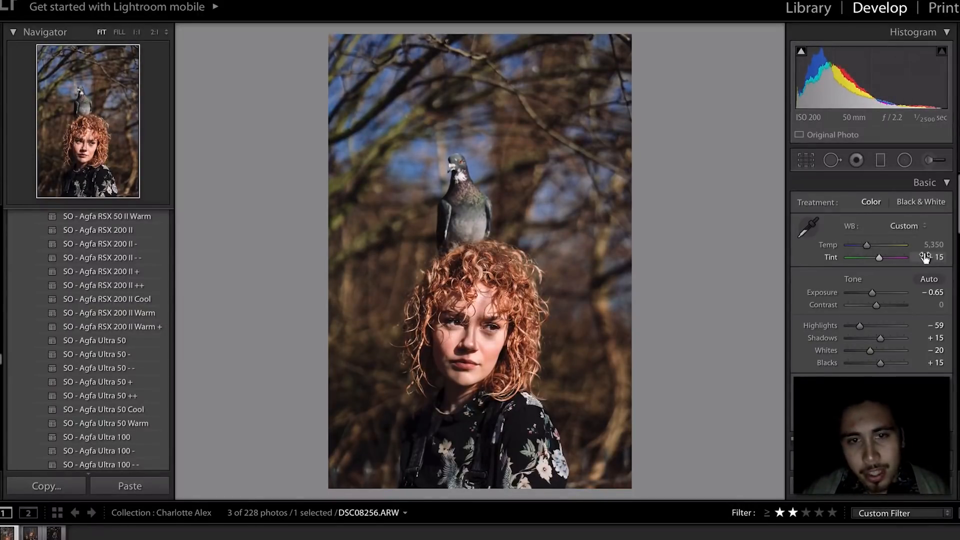
pyautogui.click(933, 245)
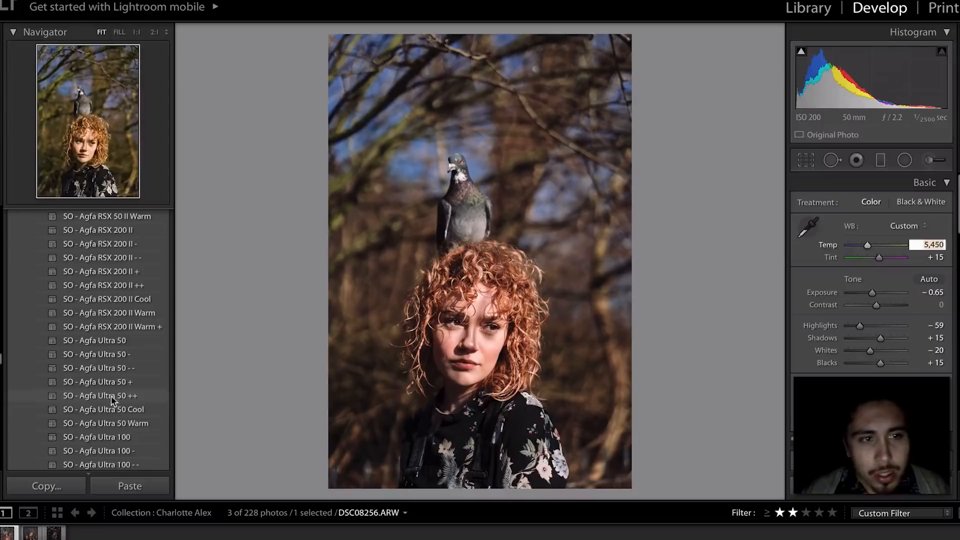
pyautogui.click(28, 533)
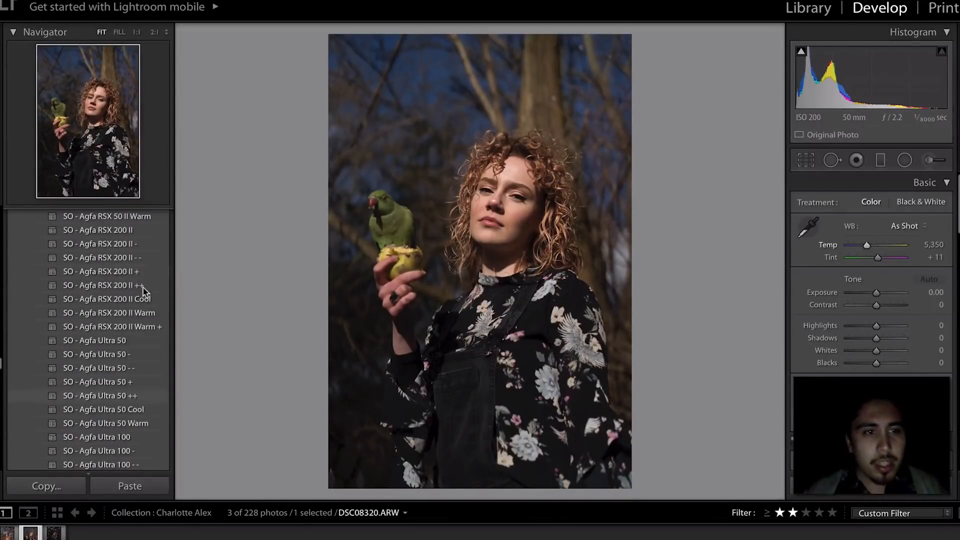
# - Apply SO - Agfa RSX 200 II ++ and drag the tone curve black point to 0%
pyautogui.click(128, 283)
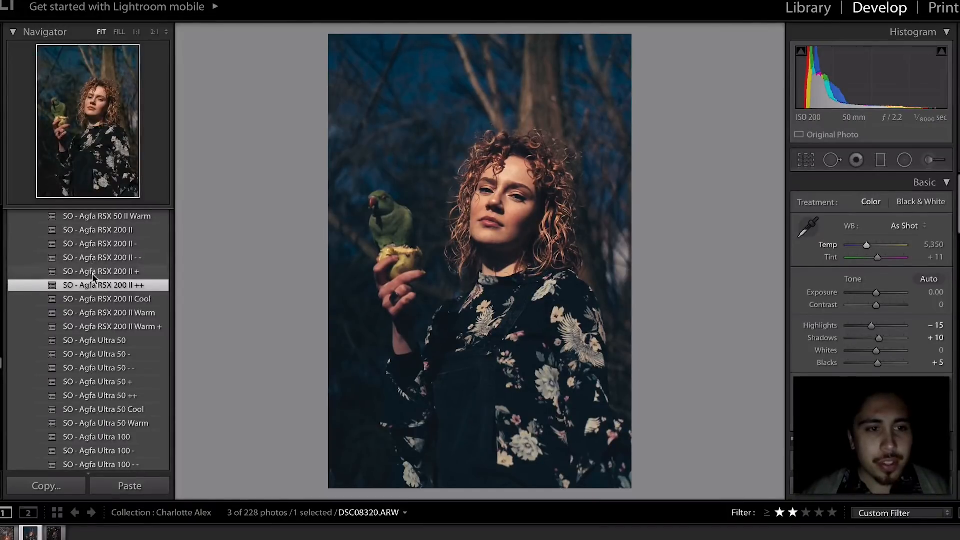
pyautogui.scroll(-3, 858, 374)
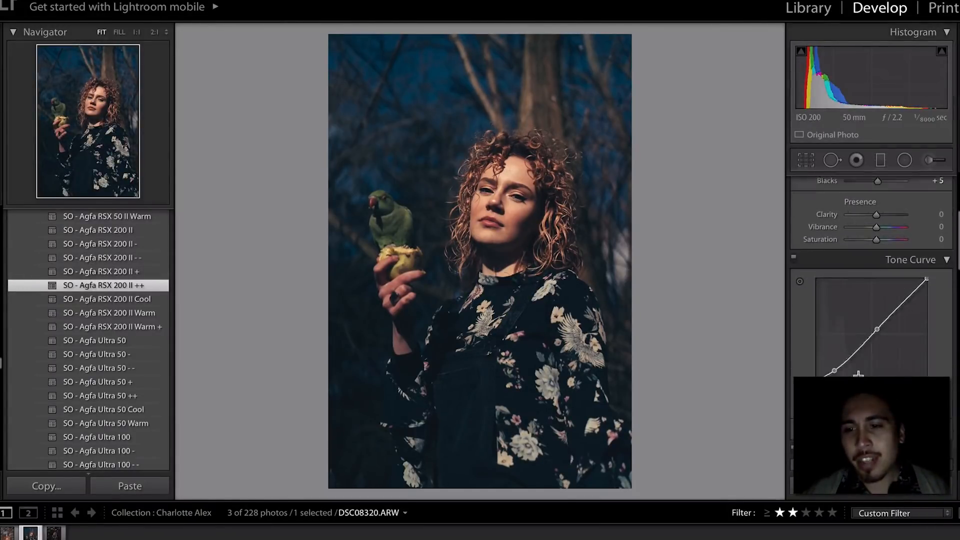
pyautogui.moveTo(818, 380)
pyautogui.mouseDown()
pyautogui.moveTo(818, 390)
pyautogui.moveTo(836, 373)
pyautogui.mouseUp()
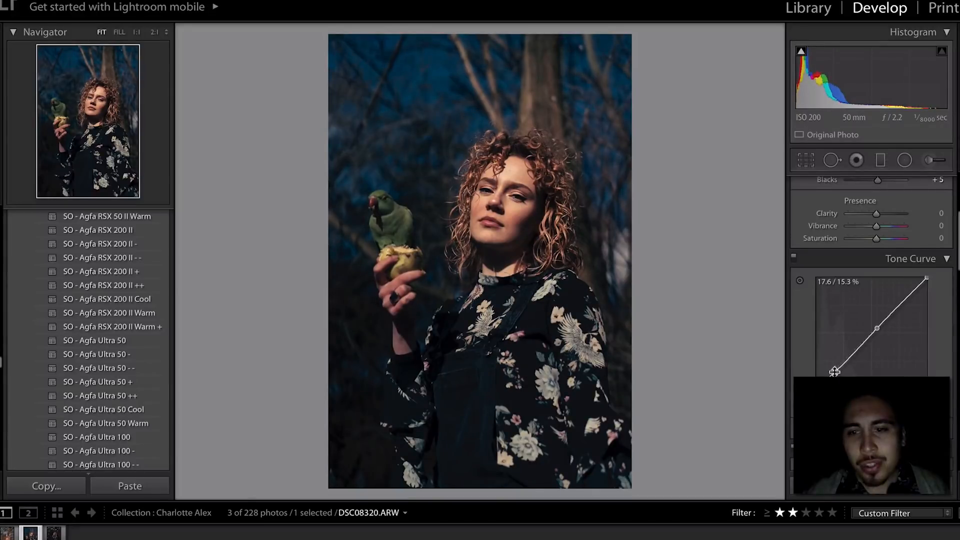
# - Reduce Grain Amount to 13 and check the detail at full size
pyautogui.scroll(-12, 834, 372)
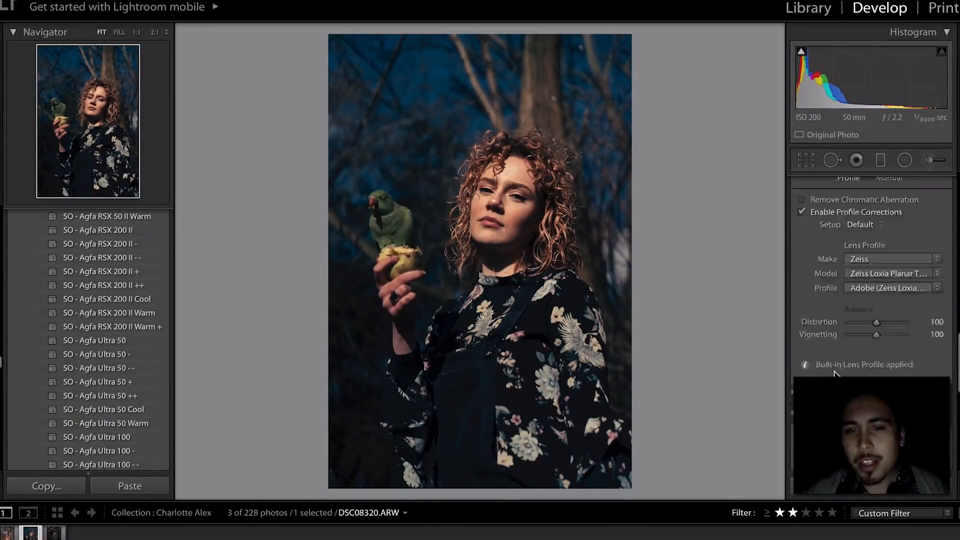
pyautogui.scroll(3, 834, 372)
pyautogui.scroll(-8, 835, 373)
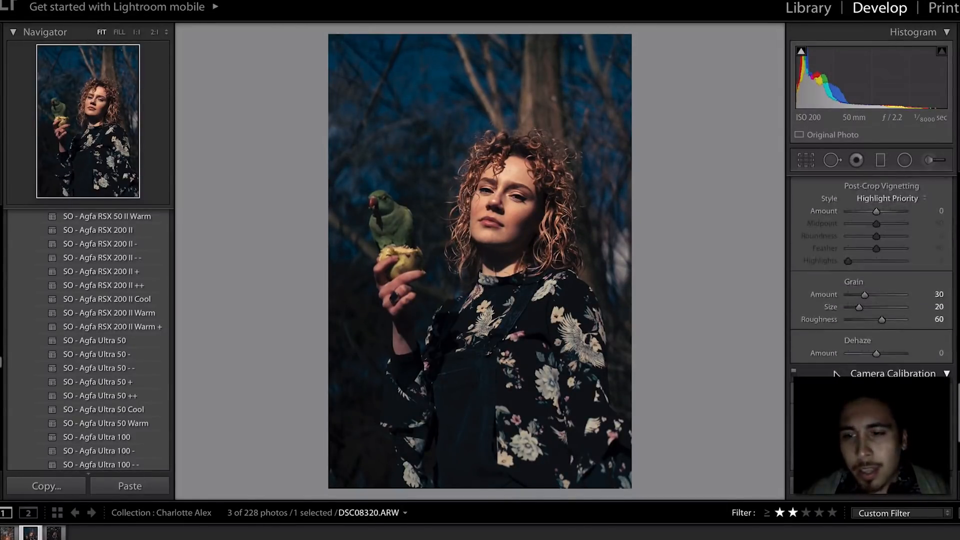
pyautogui.moveTo(864, 294); pyautogui.dragTo(855, 294)
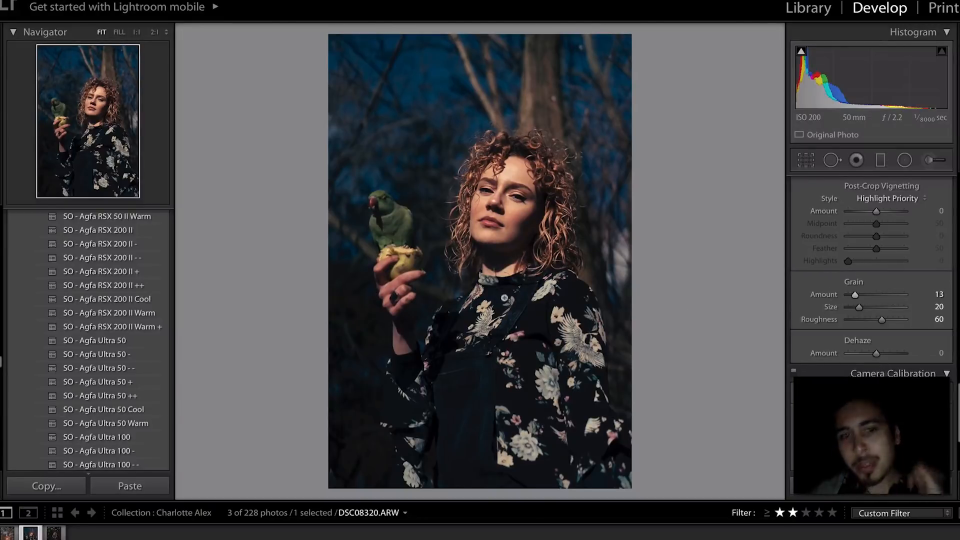
pyautogui.click(365, 198)
pyautogui.click(435, 253)
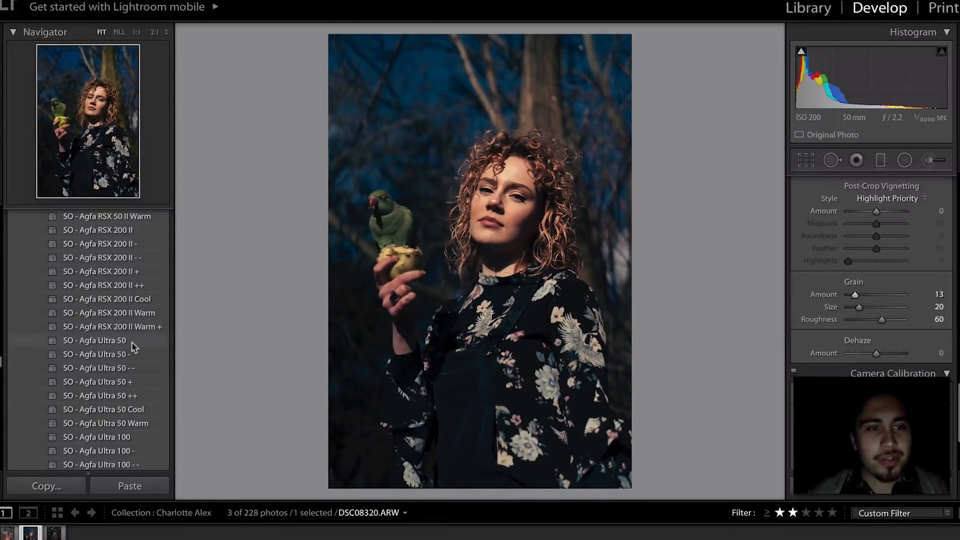
# - Compare Agfa Optima 100 II -, Optima 100 II ++ and Portrait XPS 160 Cool, then keep a warmer Portrait XPS 160 preset
pyautogui.scroll(10, 134, 347)
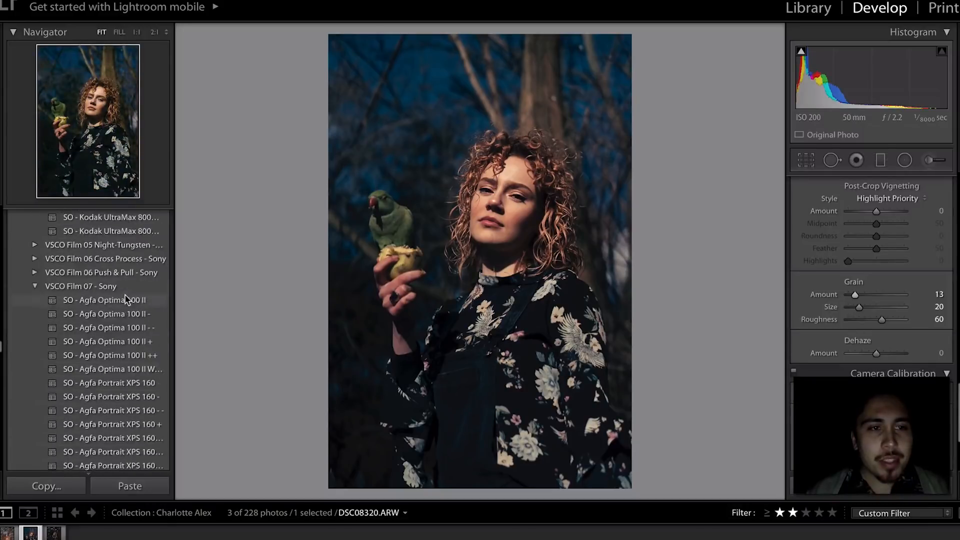
pyautogui.click(122, 314)
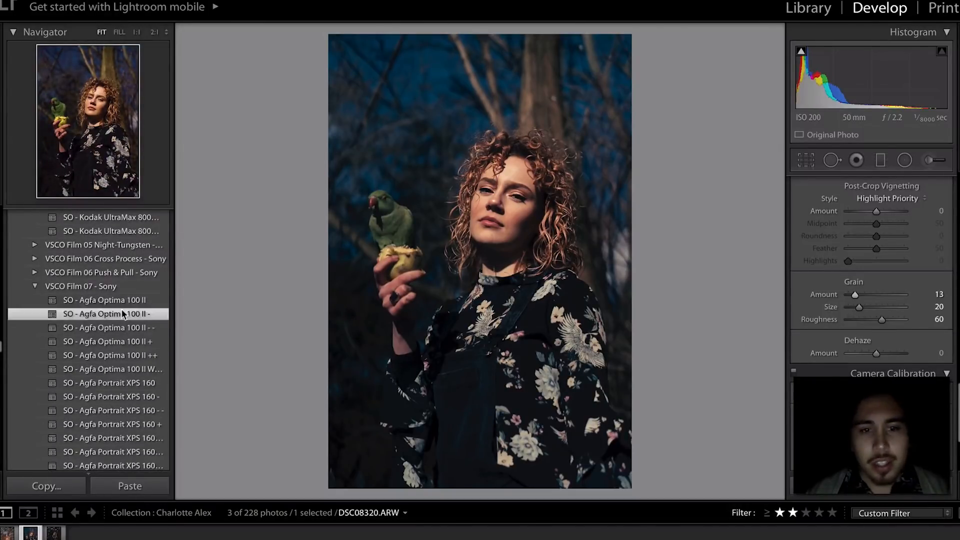
pyautogui.hotkey('ctrl', 'z')
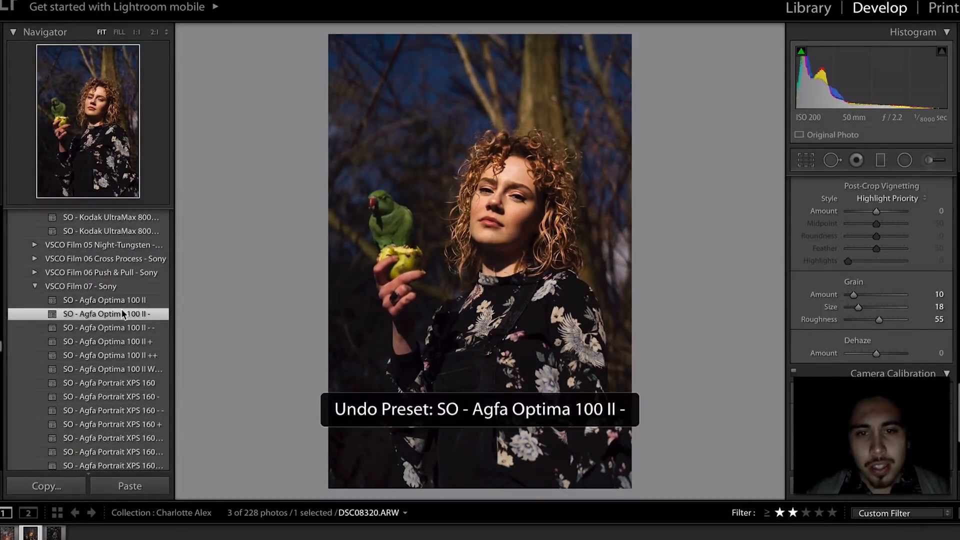
pyautogui.click(121, 314)
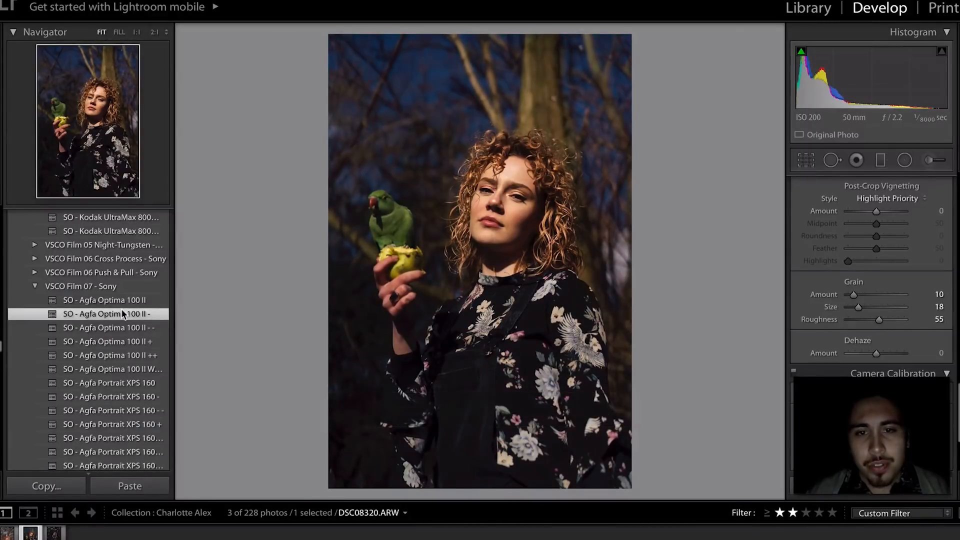
pyautogui.hotkey('ctrl', 'z')
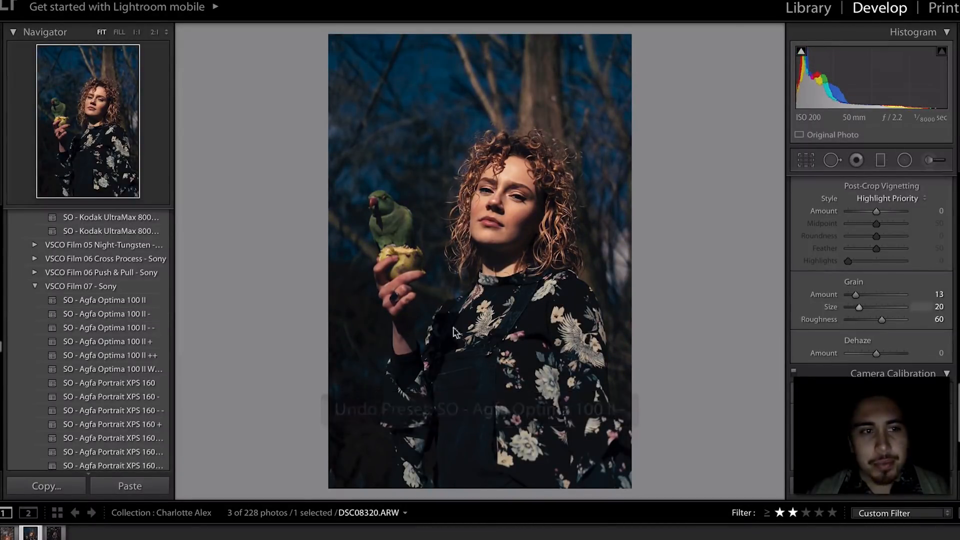
pyautogui.click(103, 351)
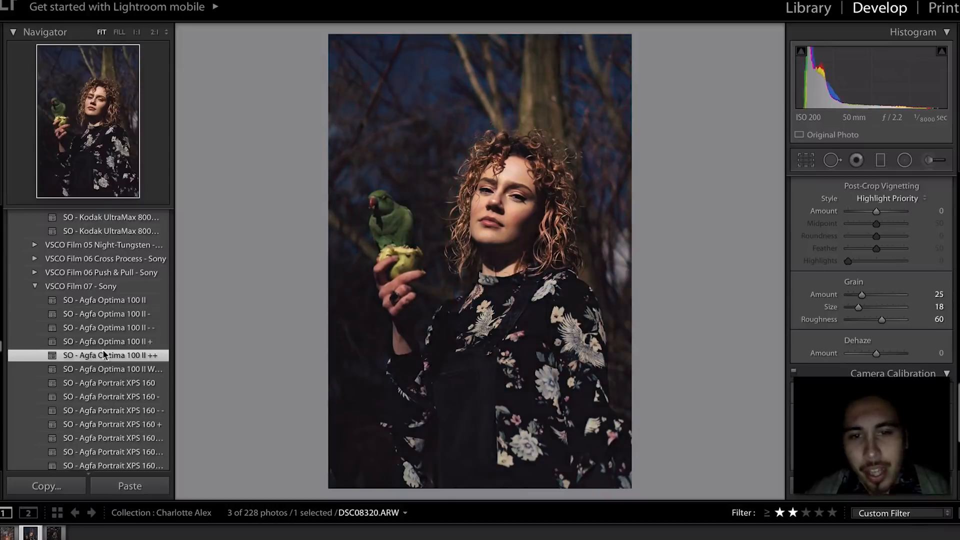
pyautogui.hotkey('ctrl', 'z')
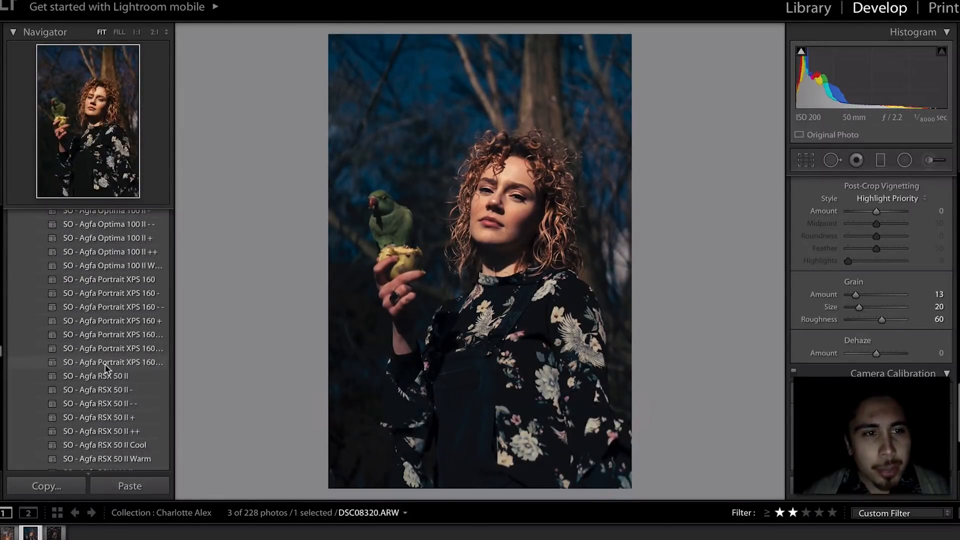
pyautogui.click(104, 346)
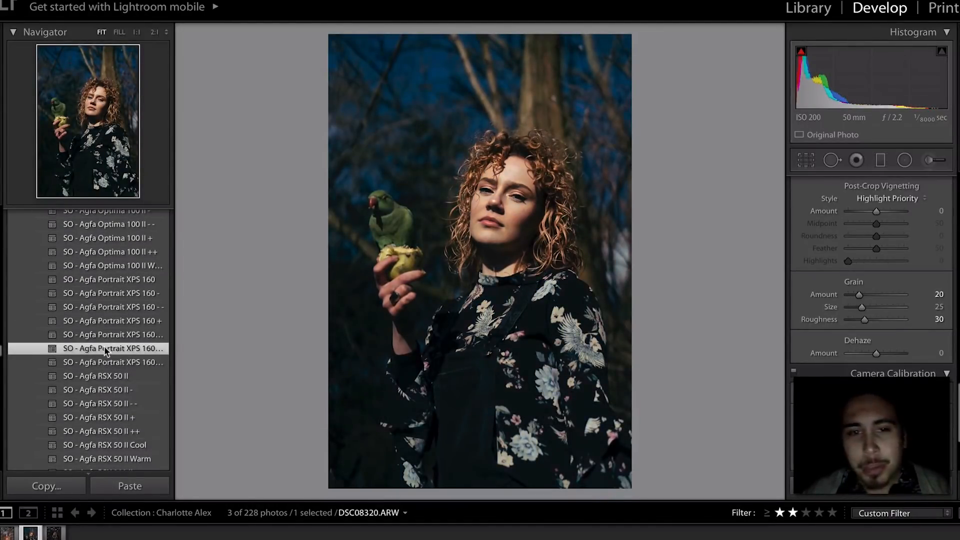
pyautogui.hotkey('ctrl', 'z')
pyautogui.click(104, 358)
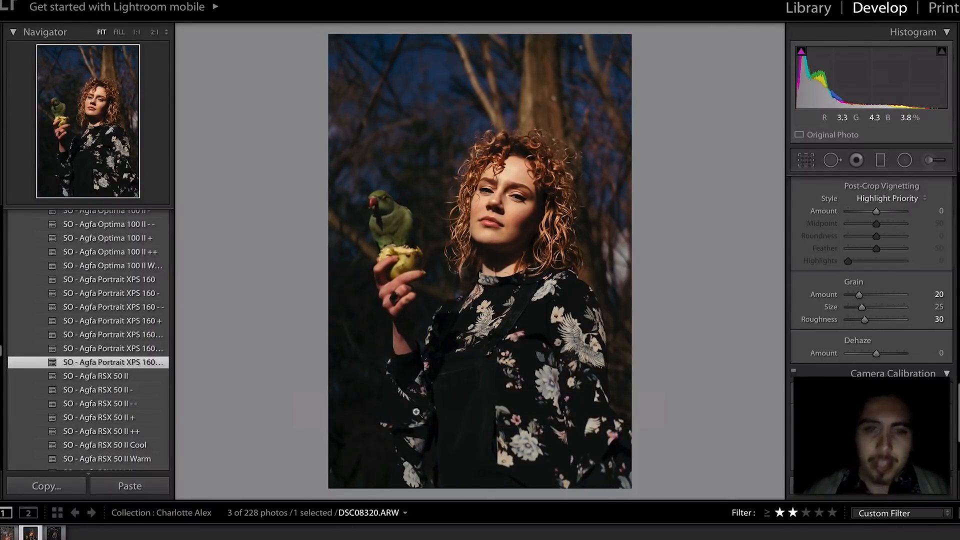
pyautogui.scroll(10, 887, 262)
# - Try Highlights and Contrast changes, then reset Contrast to 0
pyautogui.scroll(5, 887, 263)
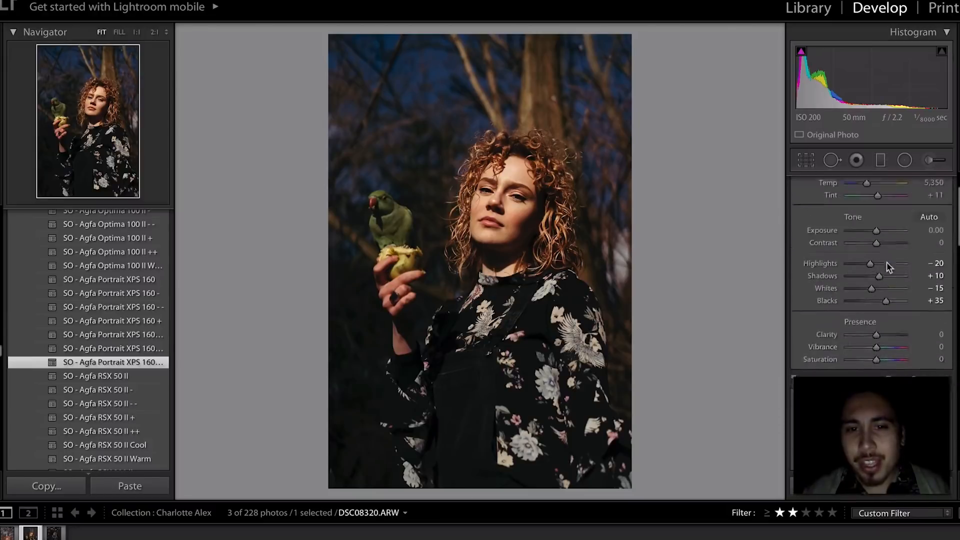
pyautogui.click(861, 298)
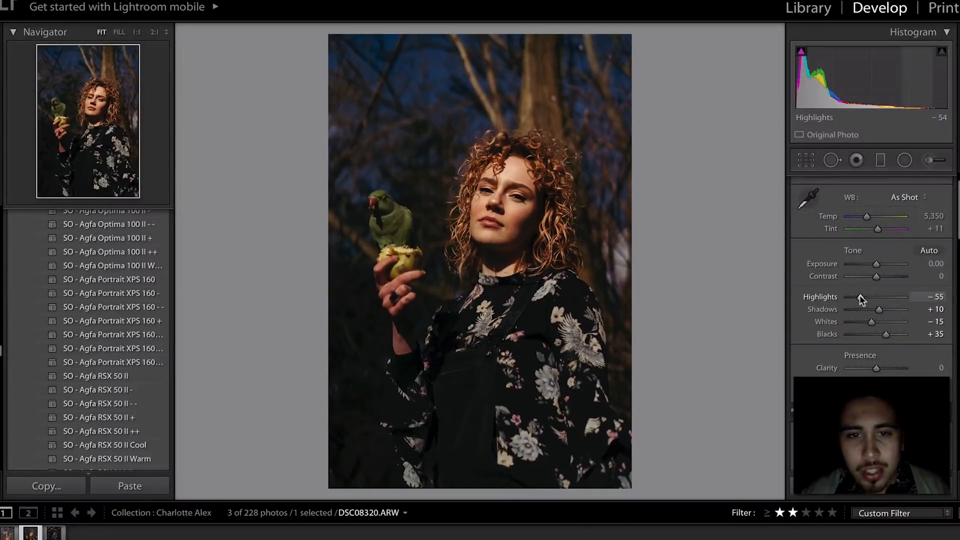
pyautogui.hotkey('ctrl', 'z')
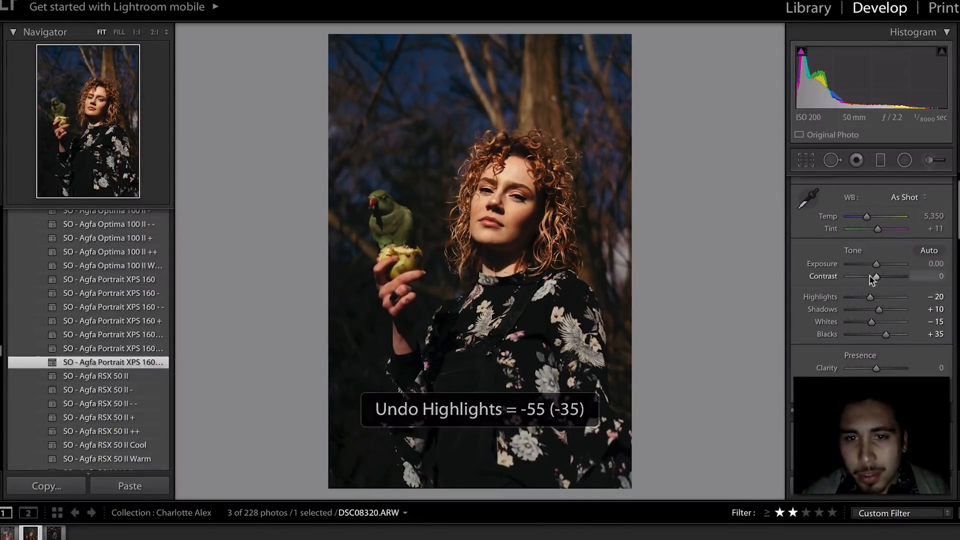
pyautogui.click(870, 276)
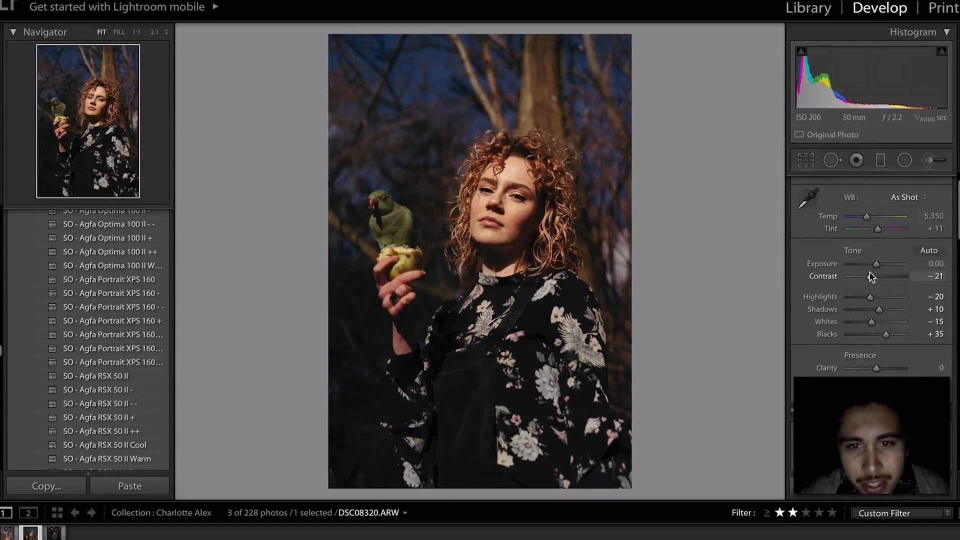
pyautogui.hotkey('ctrl', 'z')
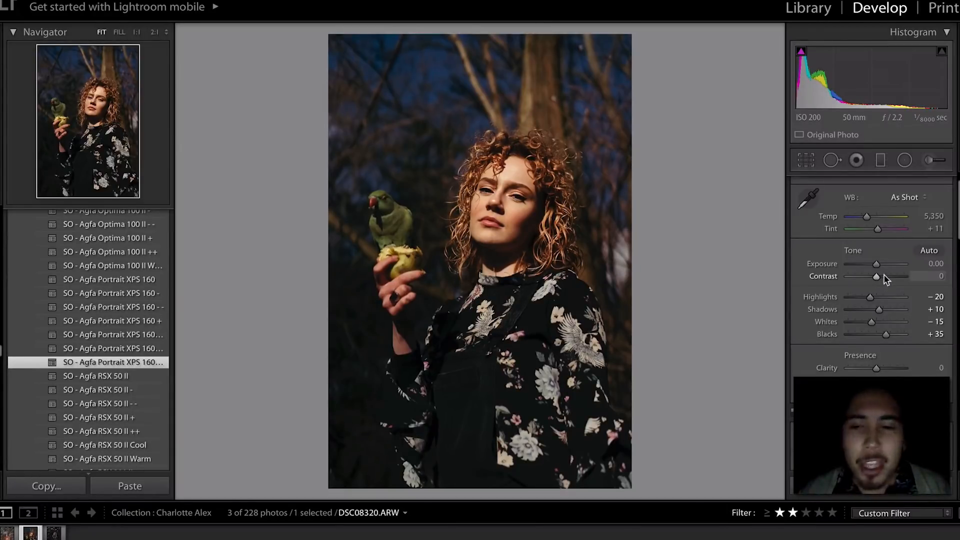
pyautogui.moveTo(884, 276); pyautogui.dragTo(886, 276)
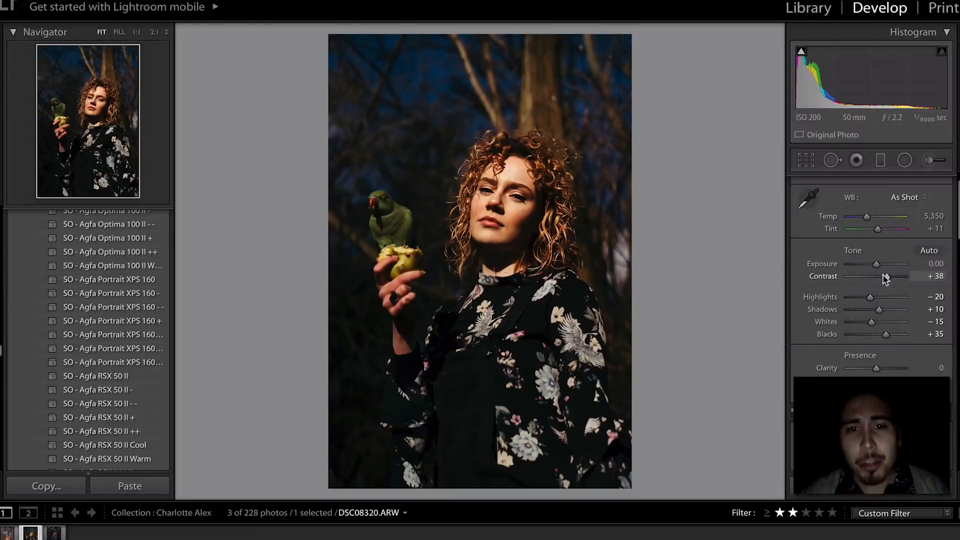
pyautogui.click(499, 178)
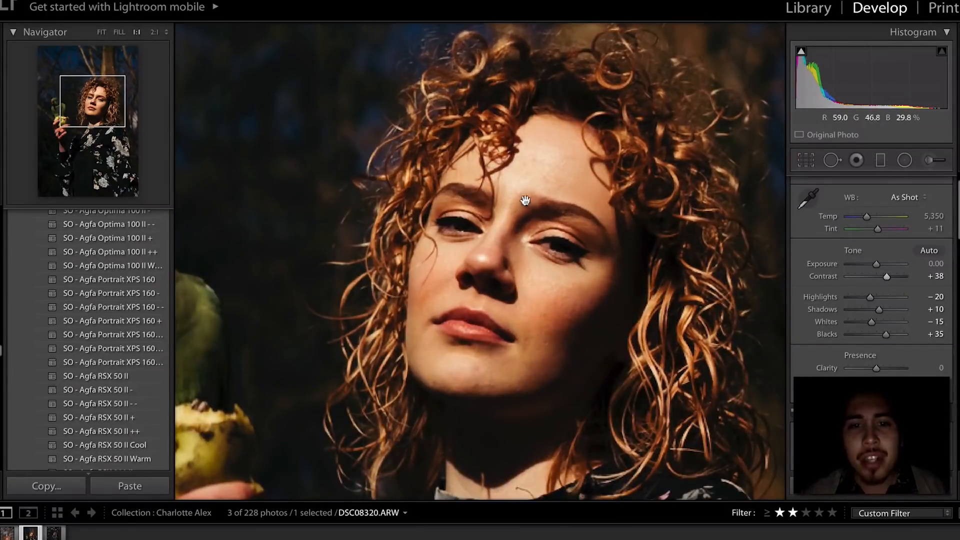
pyautogui.click(575, 340)
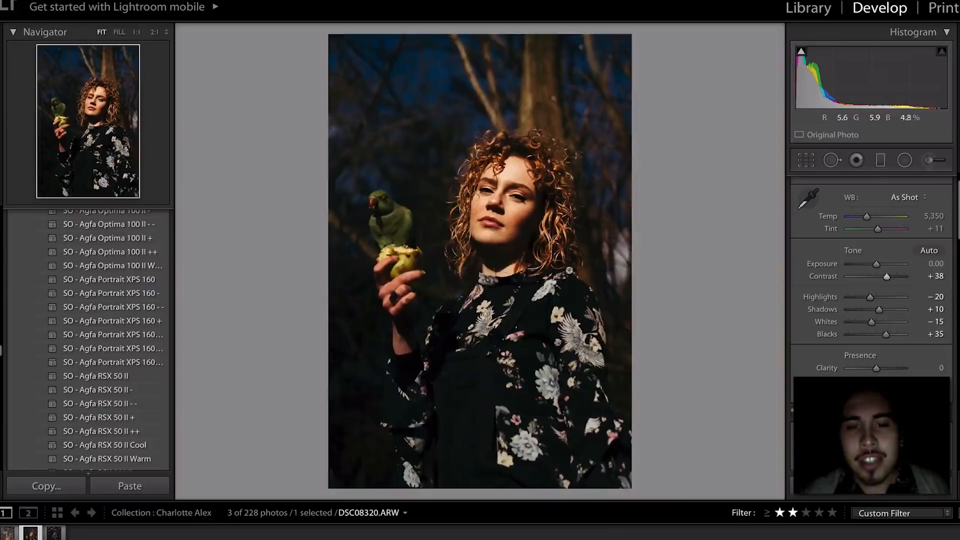
pyautogui.click(935, 277)
pyautogui.write('0')
pyautogui.press('Return')
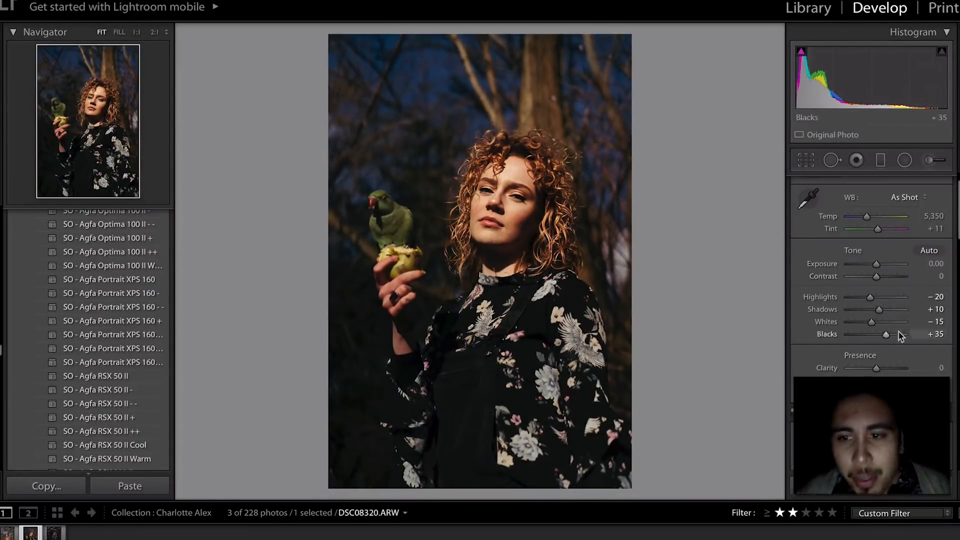
# - Set Highlights to -46 and Contrast to -32, keeping Blacks at +35
pyautogui.moveTo(870, 296); pyautogui.dragTo(862, 293)
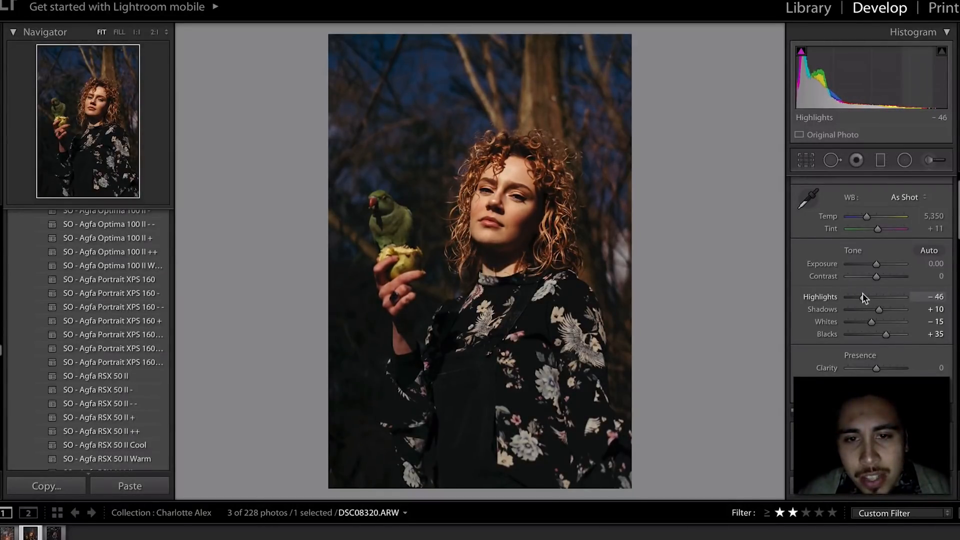
pyautogui.click(520, 186)
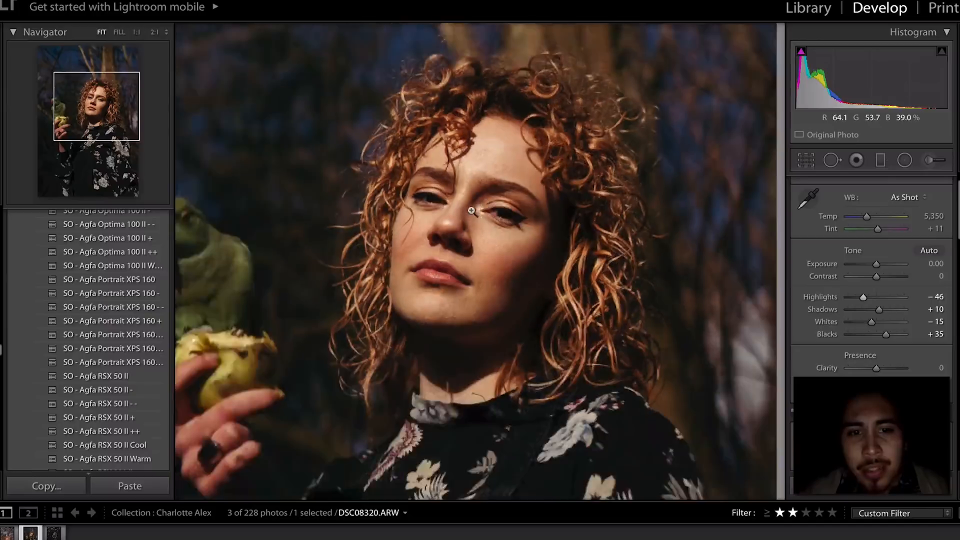
pyautogui.click(471, 211)
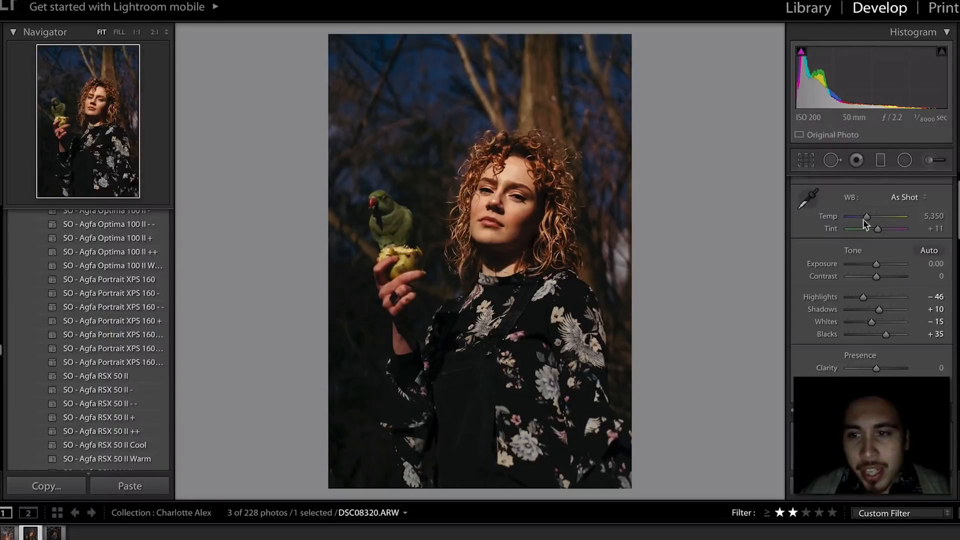
pyautogui.click(489, 189)
pyautogui.click(525, 214)
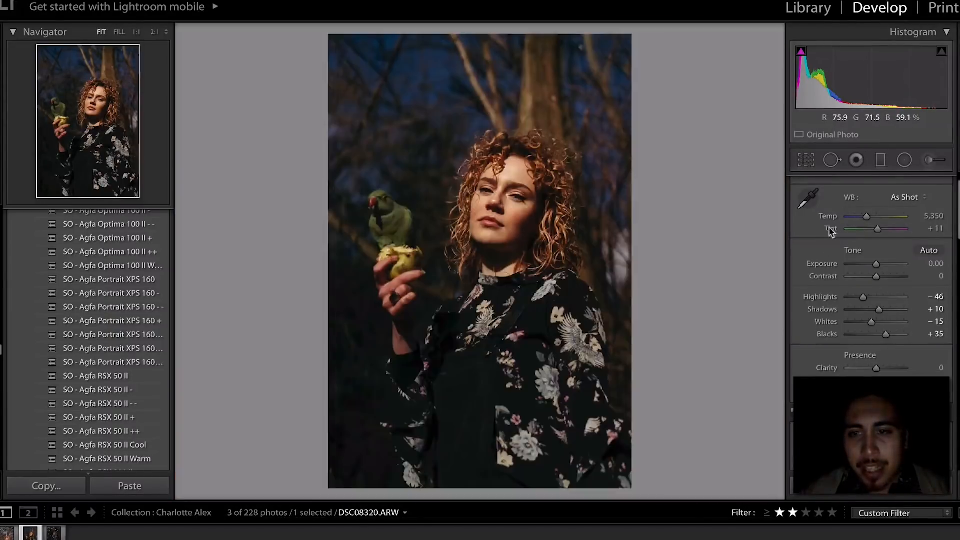
pyautogui.moveTo(876, 276); pyautogui.dragTo(864, 276)
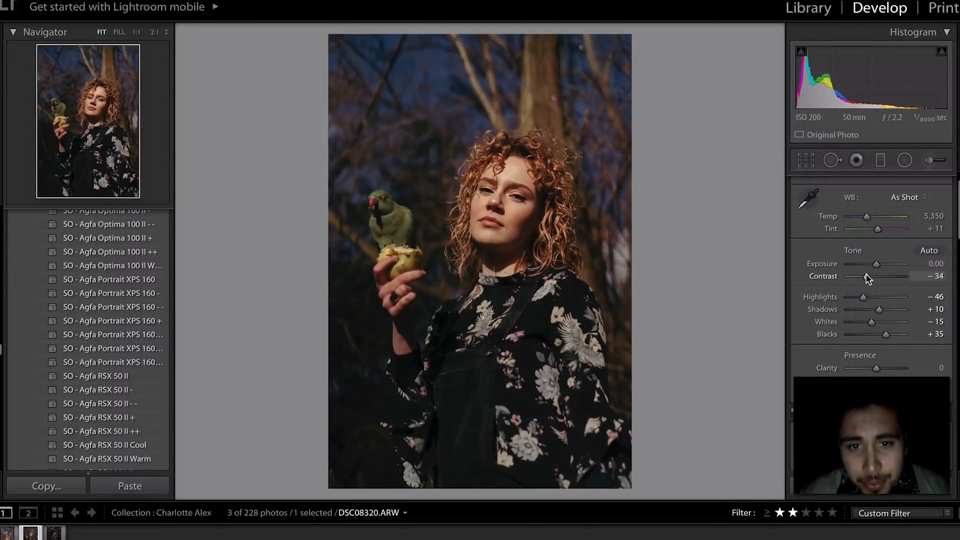
pyautogui.hotkey('ctrl', 'z')
pyautogui.moveTo(869, 276); pyautogui.dragTo(868, 277)
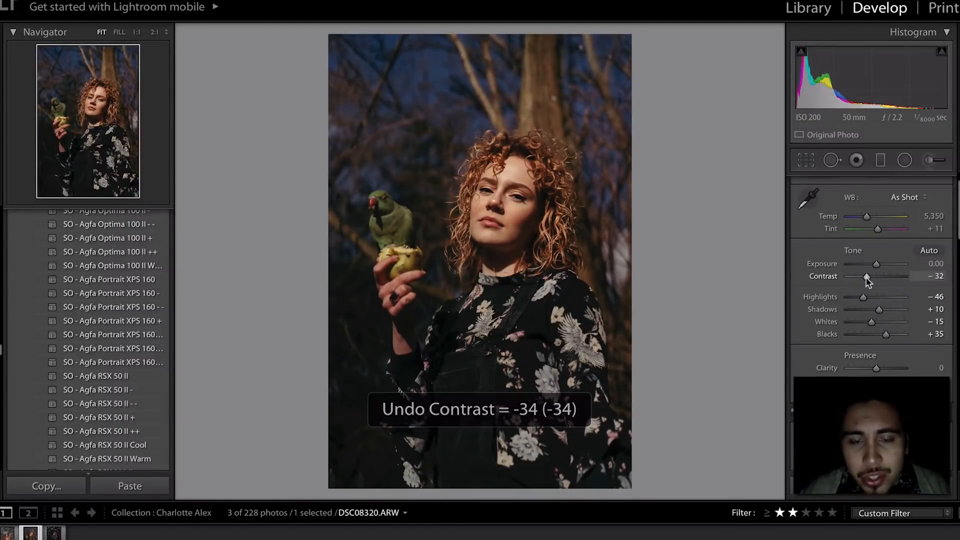
pyautogui.moveTo(888, 334); pyautogui.dragTo(896, 335)
pyautogui.hotkey('ctrl', 'z')
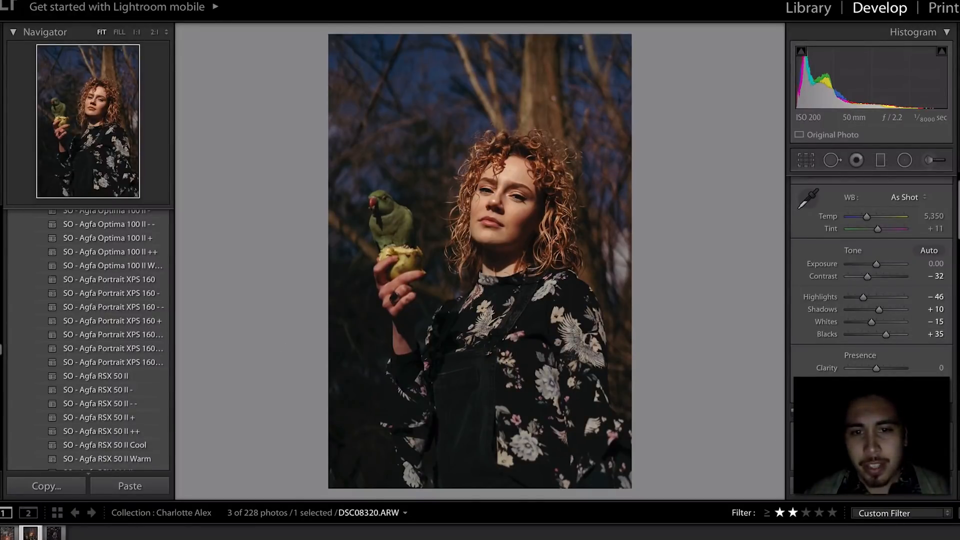
# - Set the white balance temperature to 5,300
pyautogui.scroll(-1, 875, 250)
pyautogui.click(929, 208)
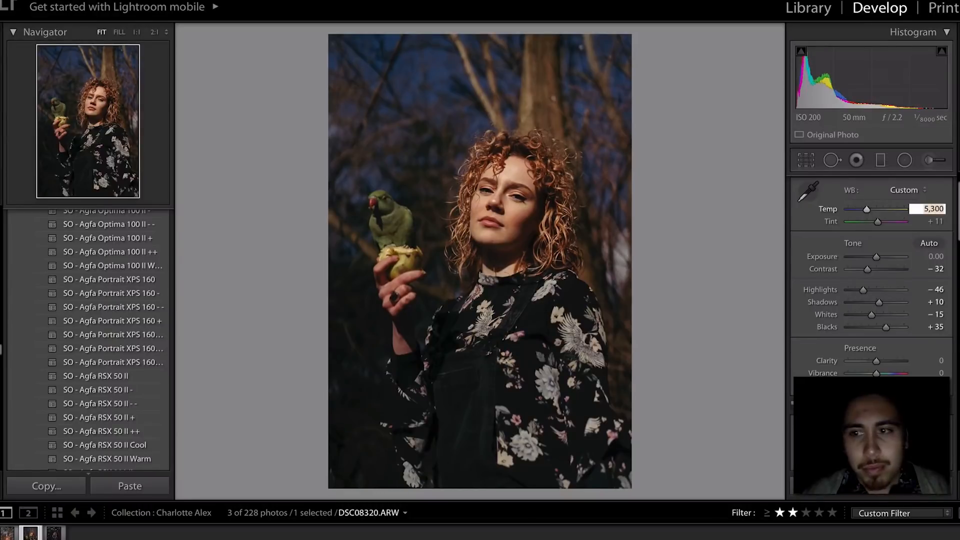
pyautogui.press('Return')
# - Move to the dark forest portrait and apply SO - Agfa Portrait XPS 160 after trying other Agfa presets
pyautogui.moveTo(348, 537)
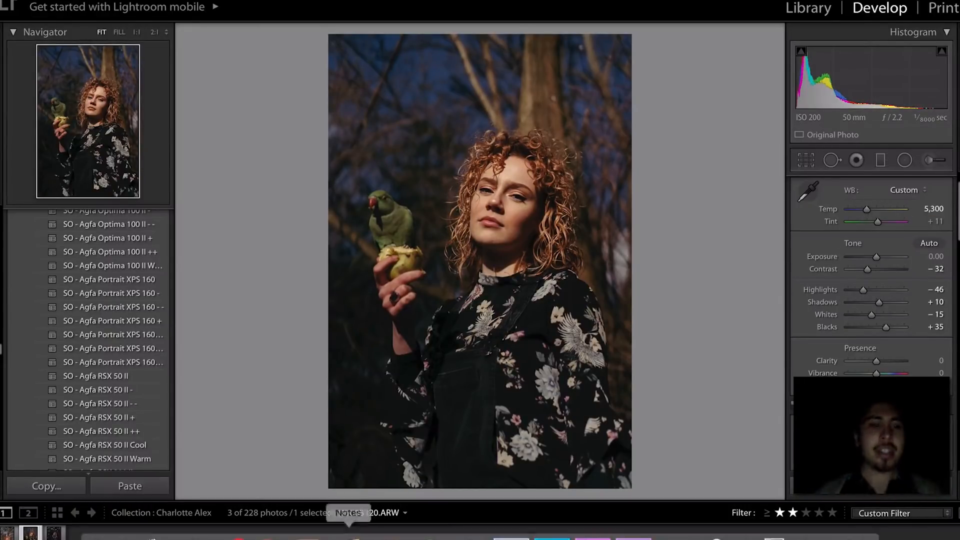
pyautogui.press('Right')
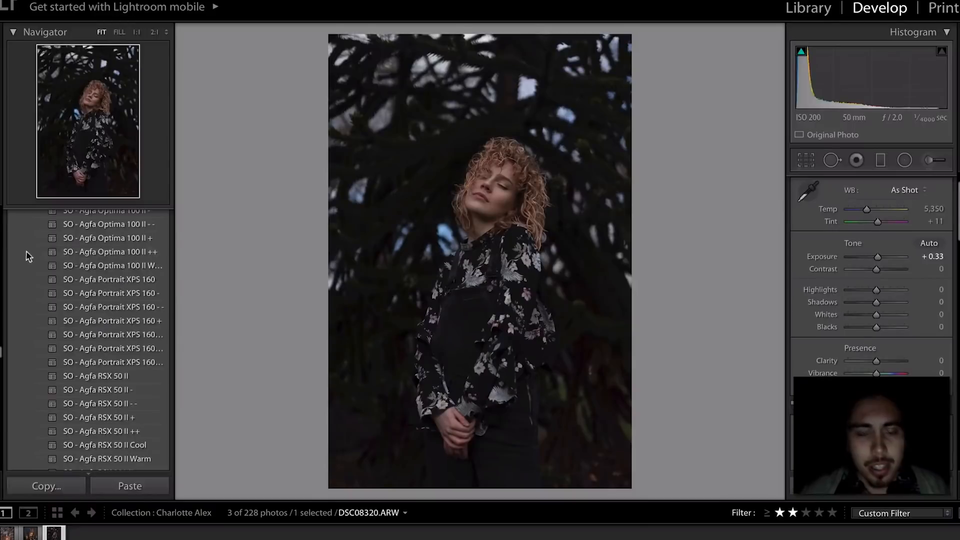
pyautogui.click(103, 291)
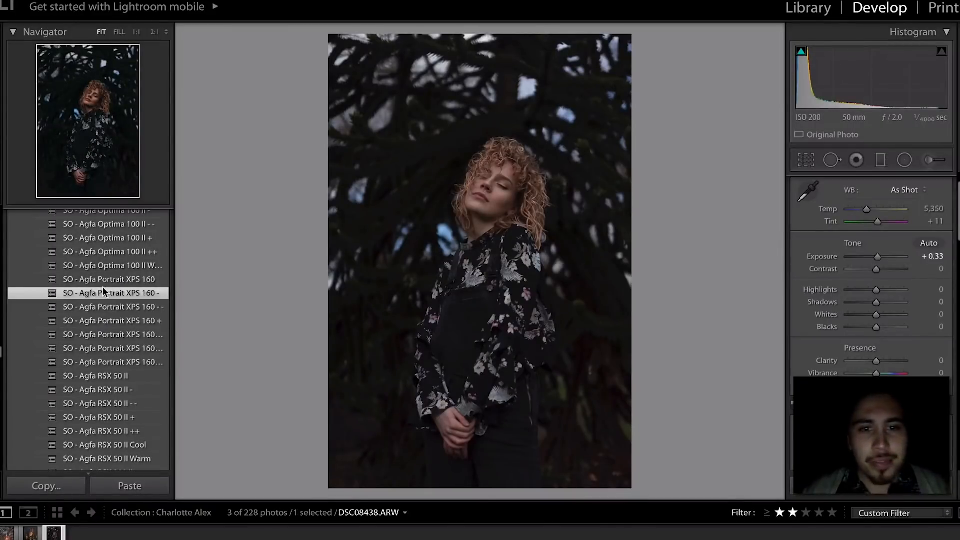
pyautogui.click(106, 281)
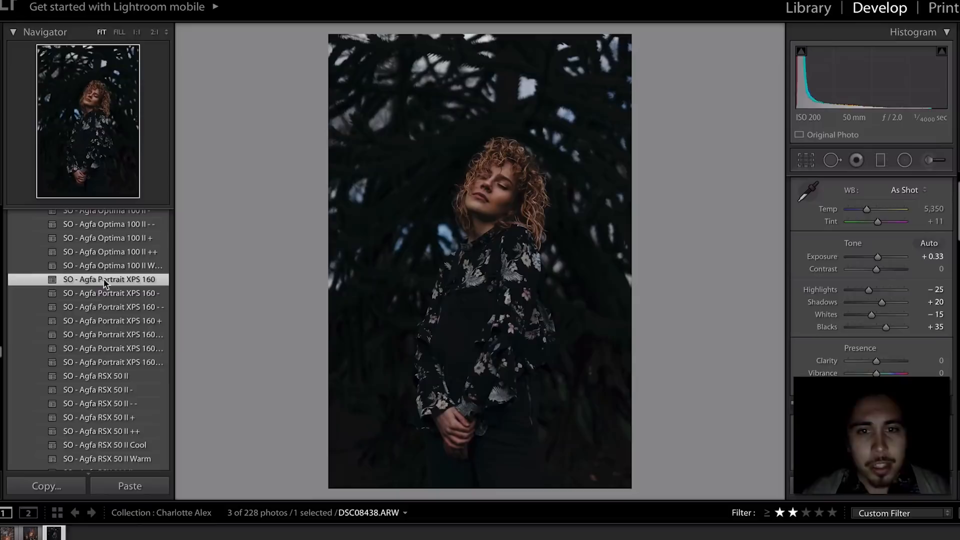
pyautogui.scroll(1, 110, 265)
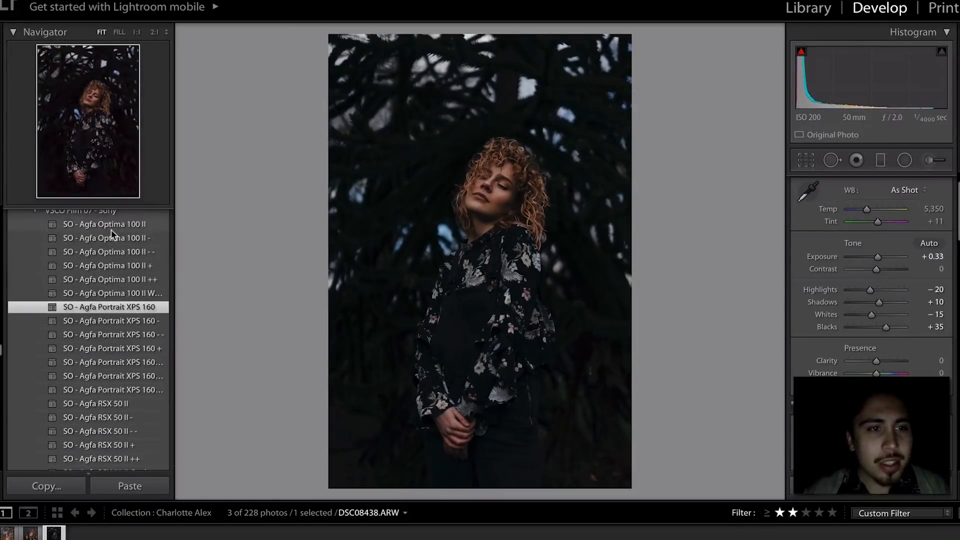
pyautogui.click(111, 230)
pyautogui.hotkey('ctrl', 'z')
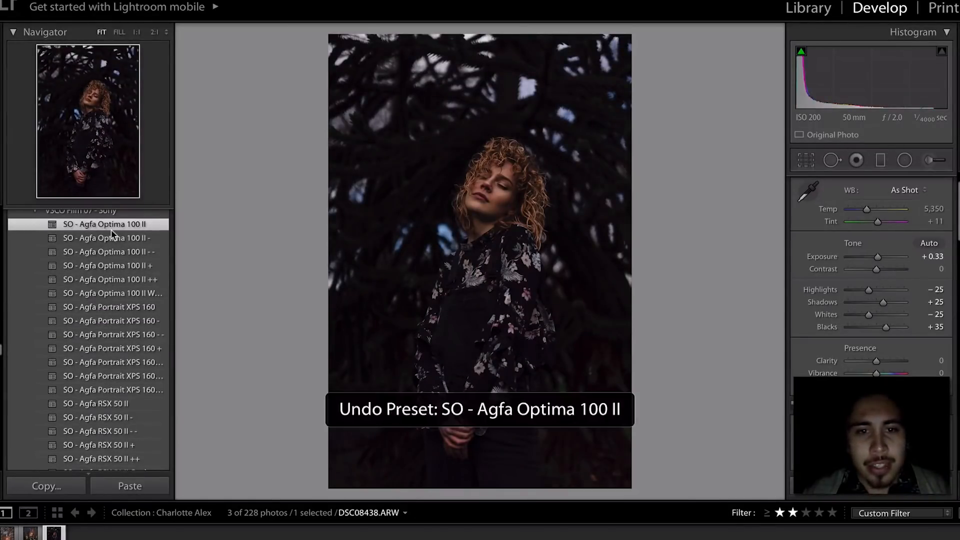
pyautogui.click(106, 306)
pyautogui.scroll(-3, 106, 284)
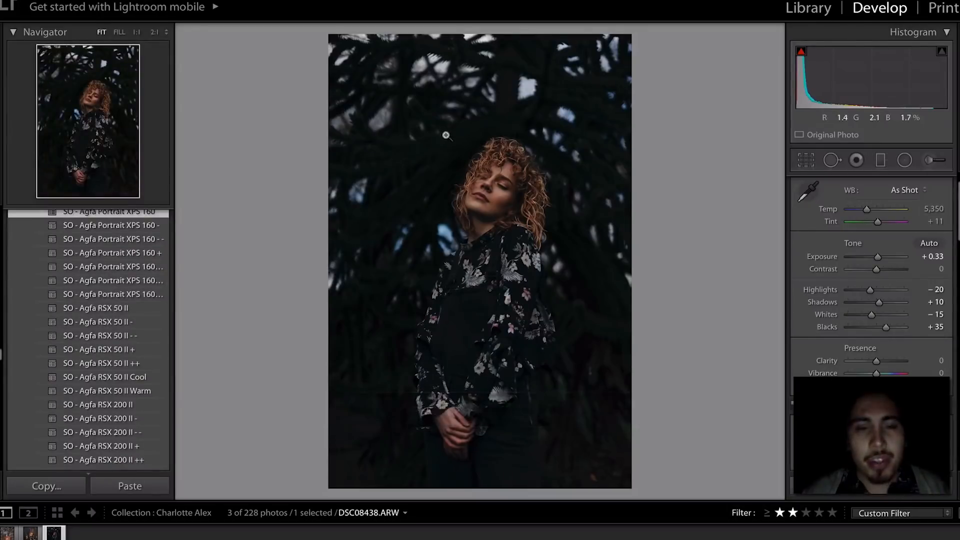
pyautogui.click(110, 290)
pyautogui.hotkey('ctrl', 'z')
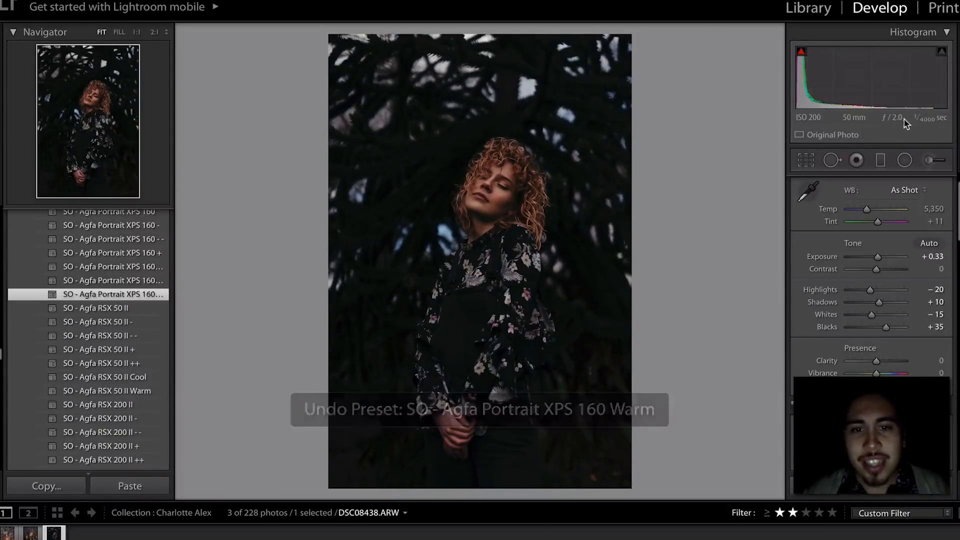
# - Raise Exposure to +0.89 and briefly try the SO - Ilford Pan F Plus 50 preset
pyautogui.moveTo(878, 257); pyautogui.dragTo(881, 257)
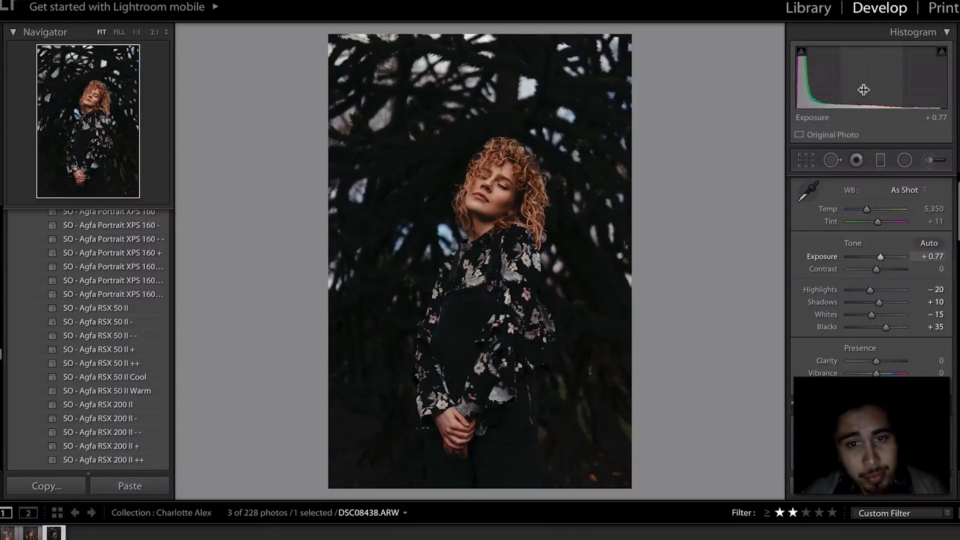
pyautogui.hotkey('ctrl', 'z')
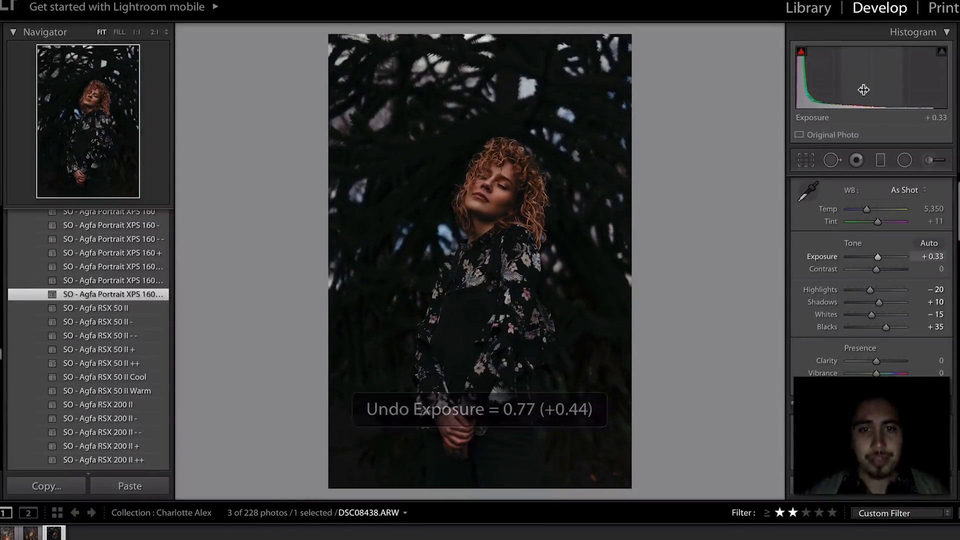
pyautogui.moveTo(877, 257); pyautogui.dragTo(881, 257)
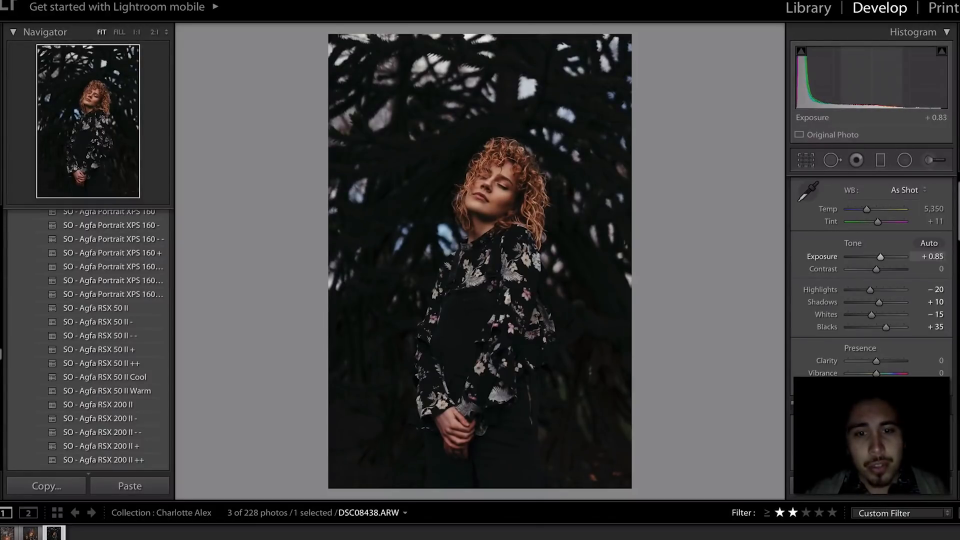
pyautogui.scroll(-10, 80, 422)
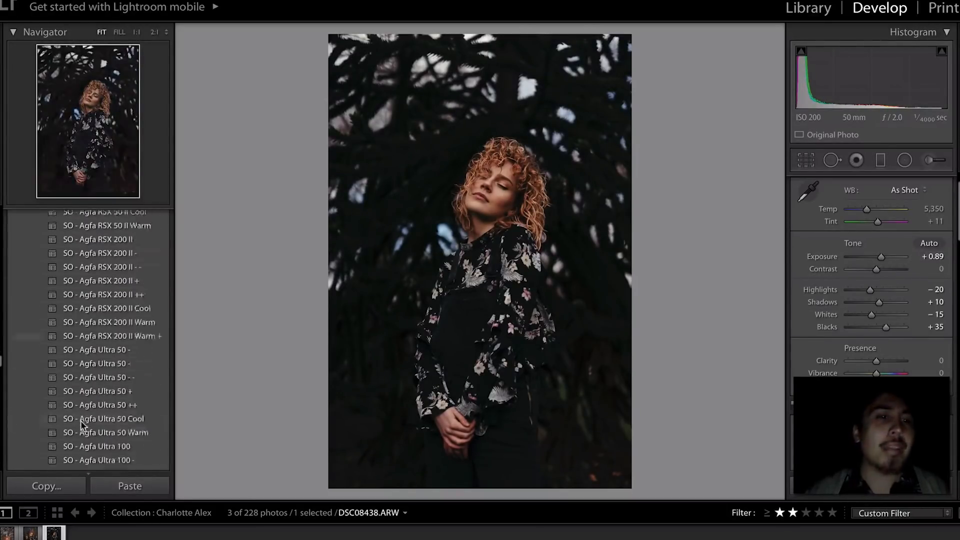
pyautogui.scroll(-15, 80, 423)
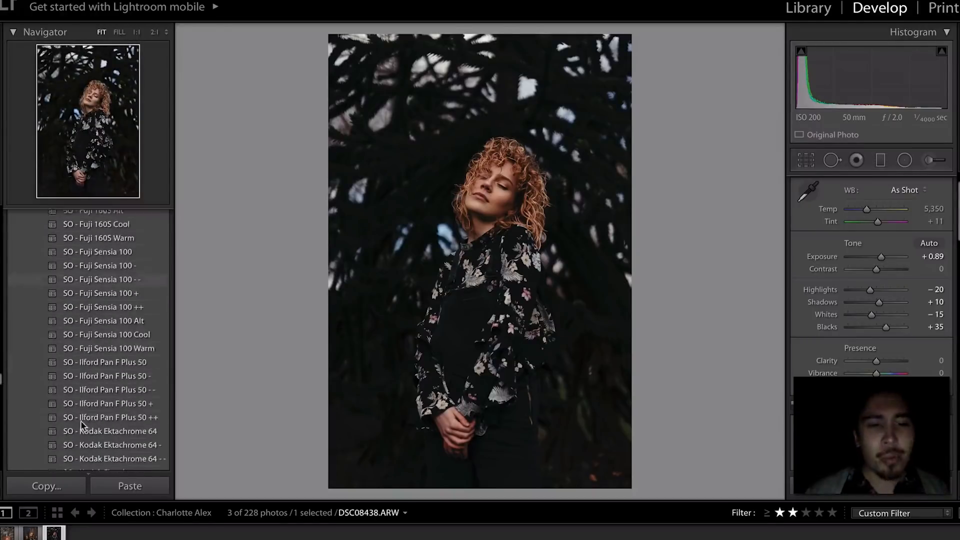
pyautogui.click(148, 249)
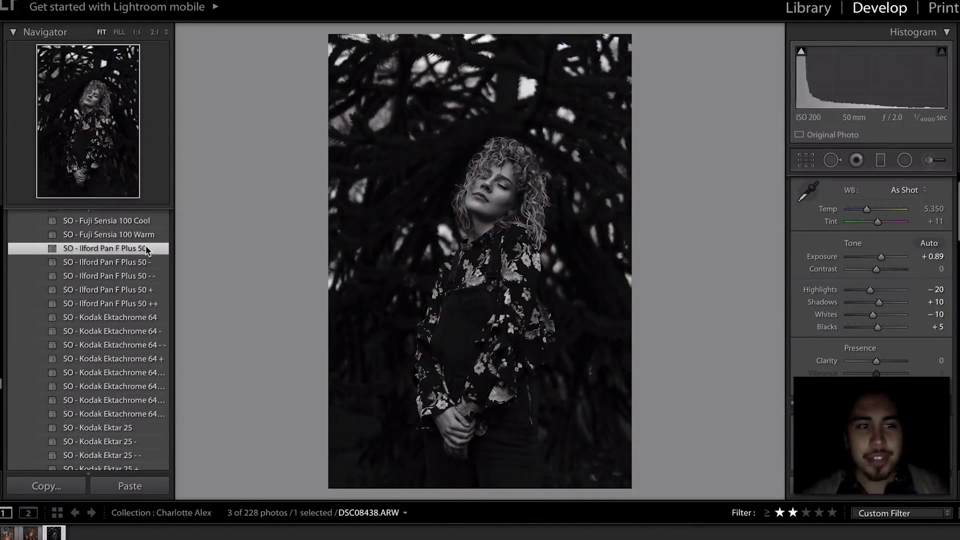
pyautogui.hotkey('ctrl', 'z')
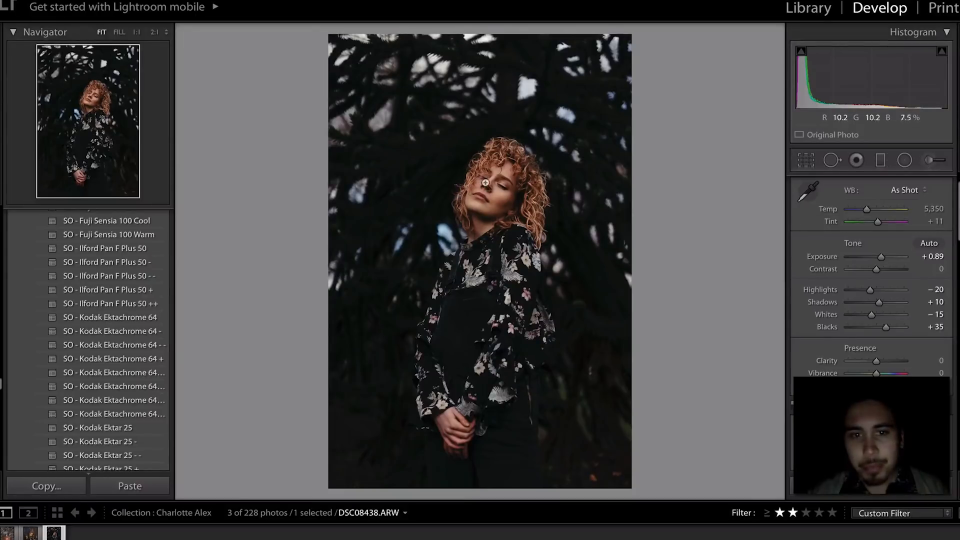
# - Inspect the face, toggle Crop off unchanged, and load the pigeon portrait DSC08256
pyautogui.click(485, 183)
pyautogui.click(486, 184)
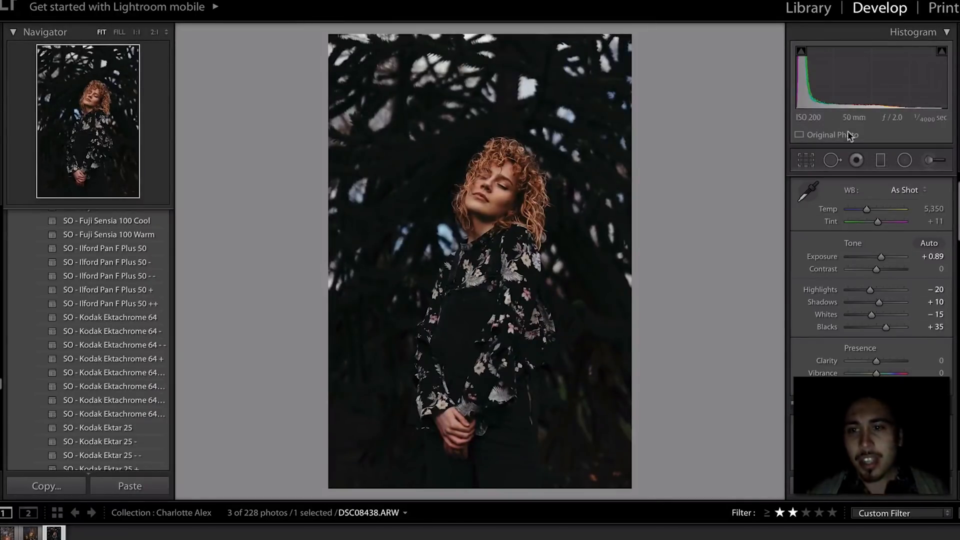
pyautogui.click(808, 162)
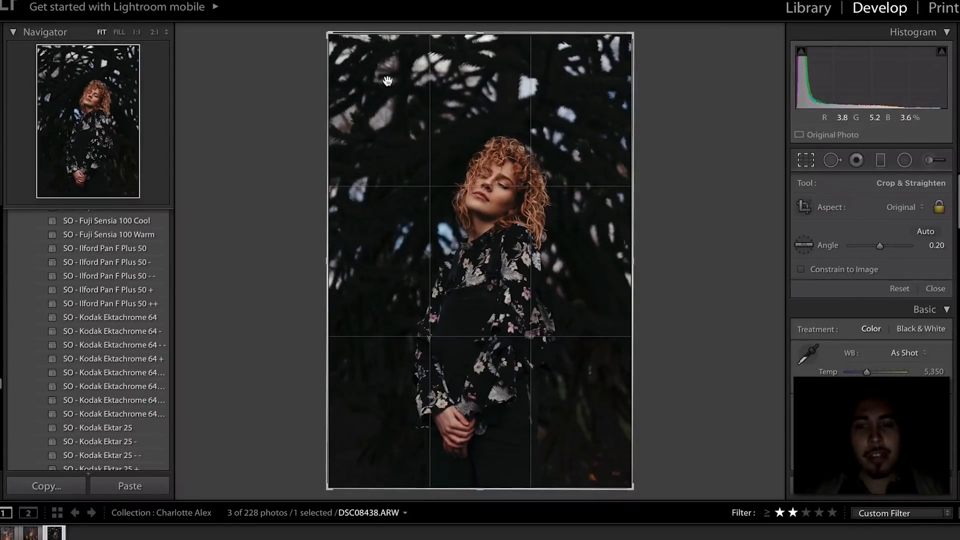
pyautogui.click(804, 158)
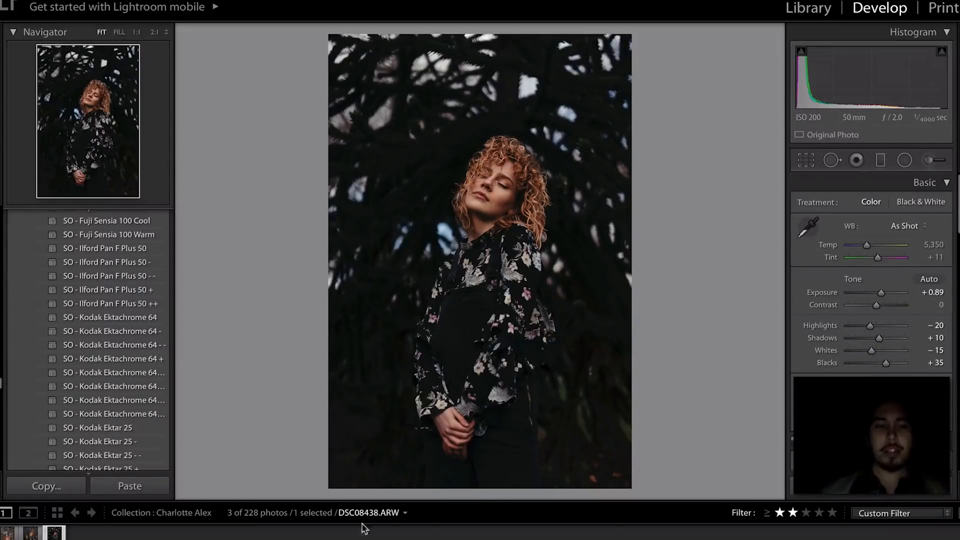
pyautogui.click(22, 533)
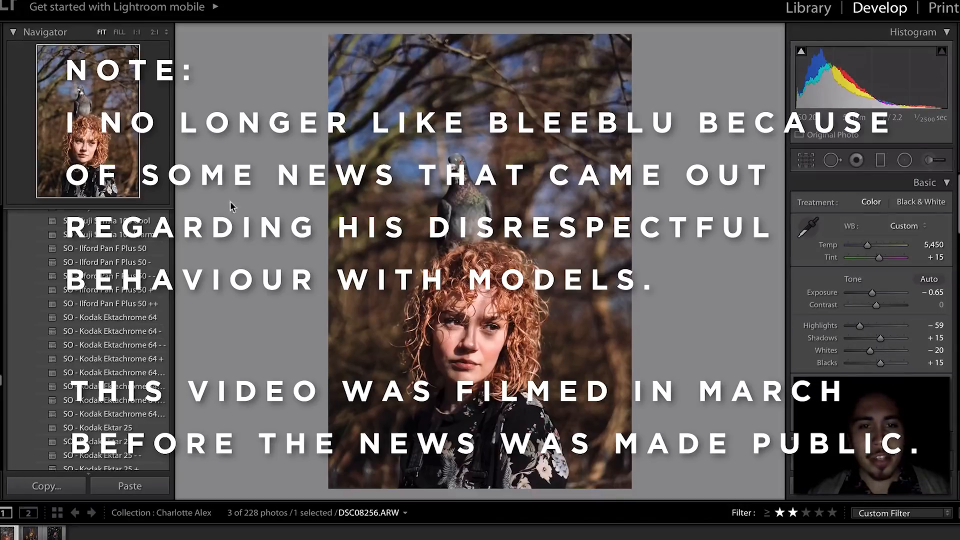
# - Darken the pigeon portrait's exposure to about -0.97
pyautogui.moveTo(889, 90); pyautogui.dragTo(883, 90)
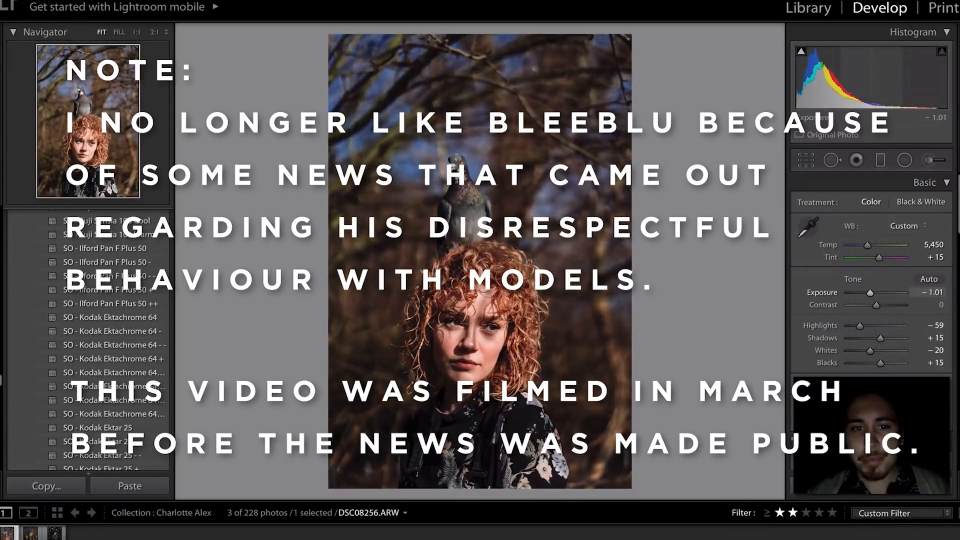
pyautogui.hotkey('ctrl', 'z')
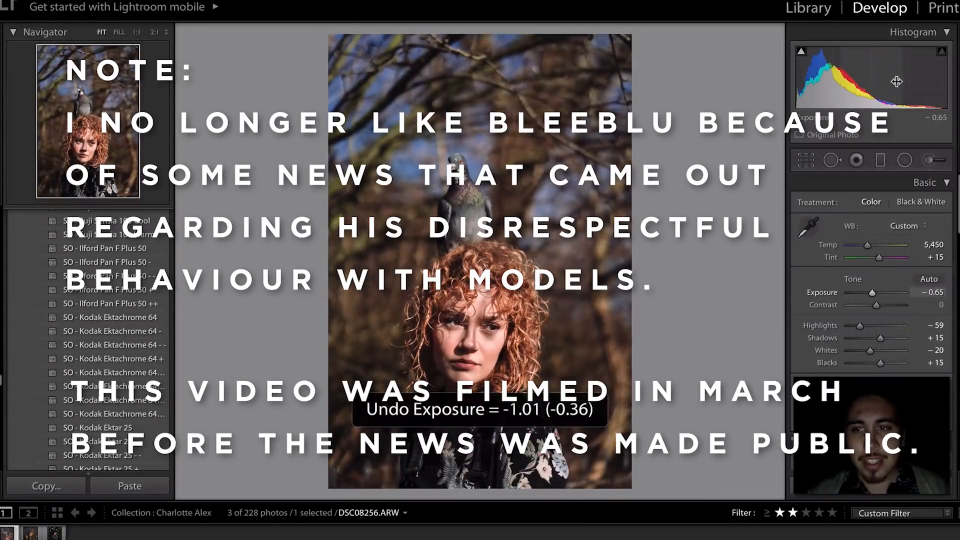
pyautogui.moveTo(887, 90); pyautogui.dragTo(885, 90)
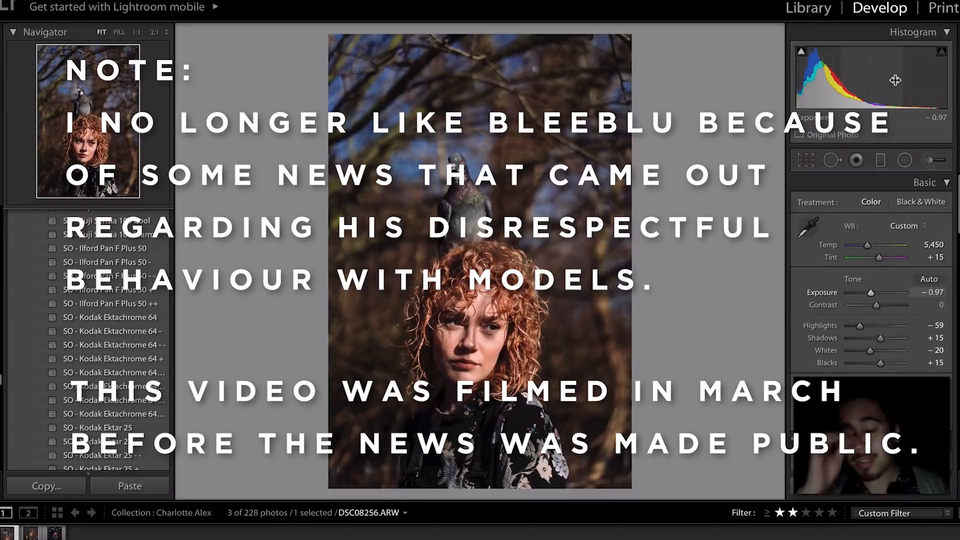
# - Switch to the Adjustment Brush with the Sharpness effect
pyautogui.click(935, 162)
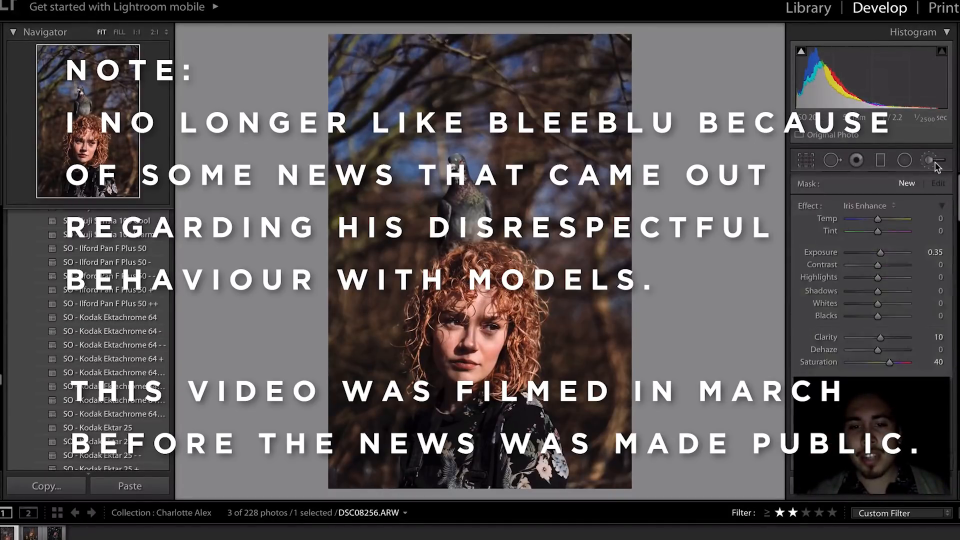
pyautogui.click(878, 208)
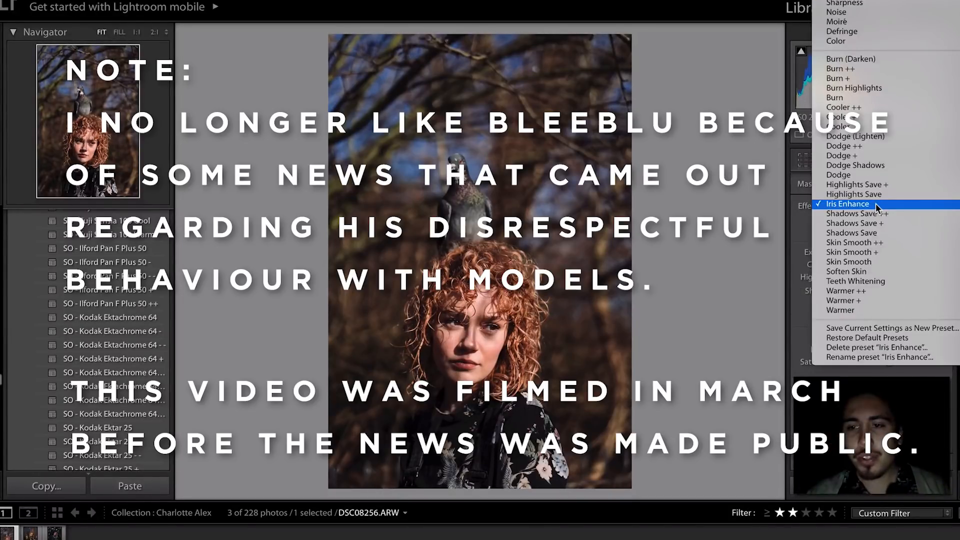
pyautogui.click(835, 3)
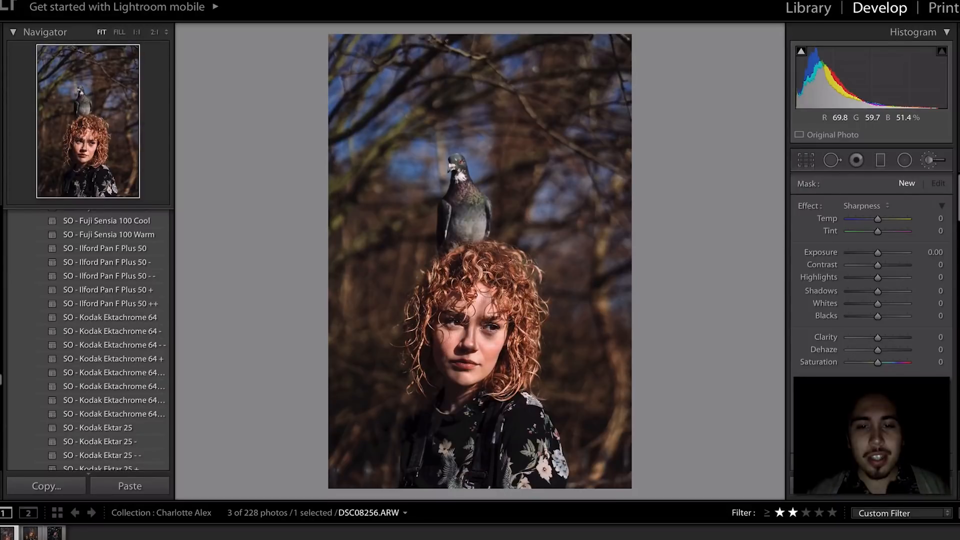
# - Paint a Sharpness mask on the pigeon portrait's face, compare thumbnails, then close the brush
pyautogui.click(473, 339)
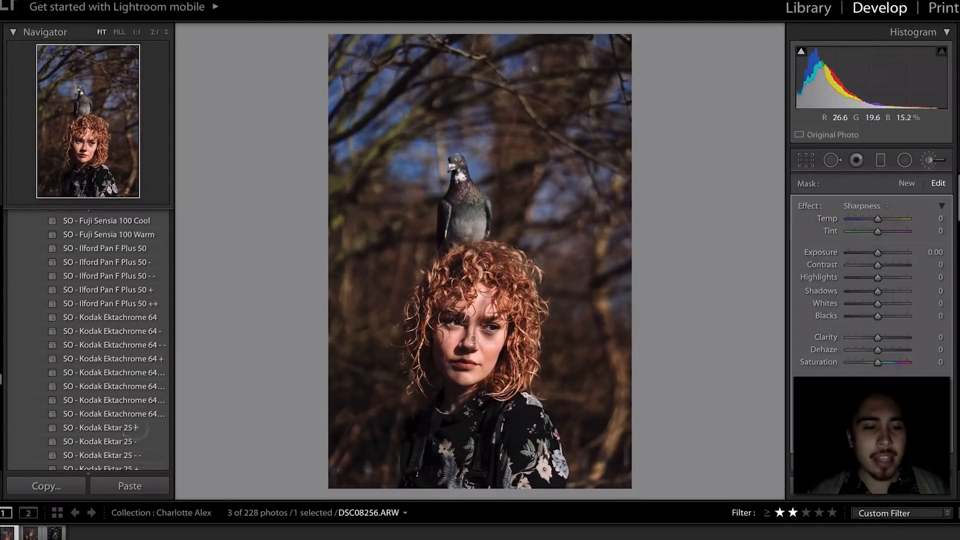
pyautogui.click(53, 533)
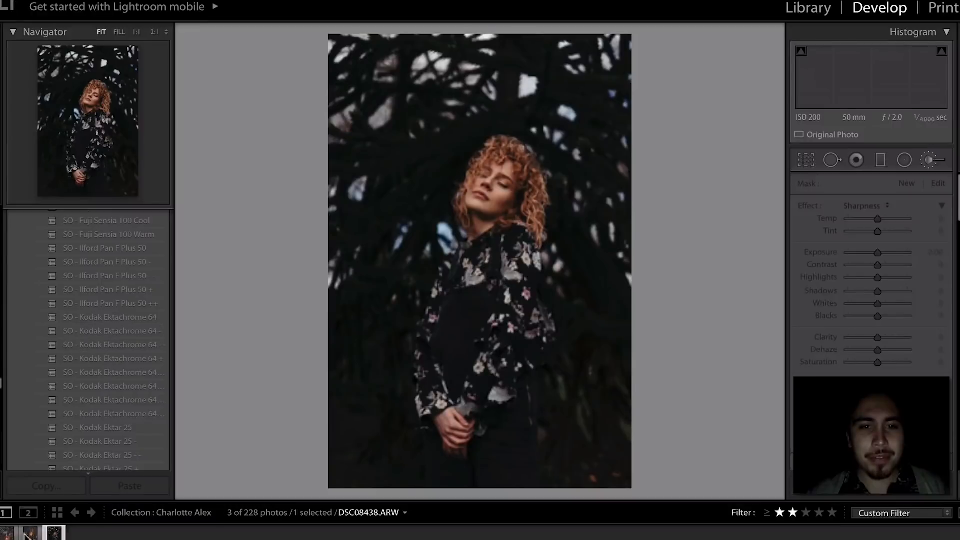
pyautogui.click(10, 533)
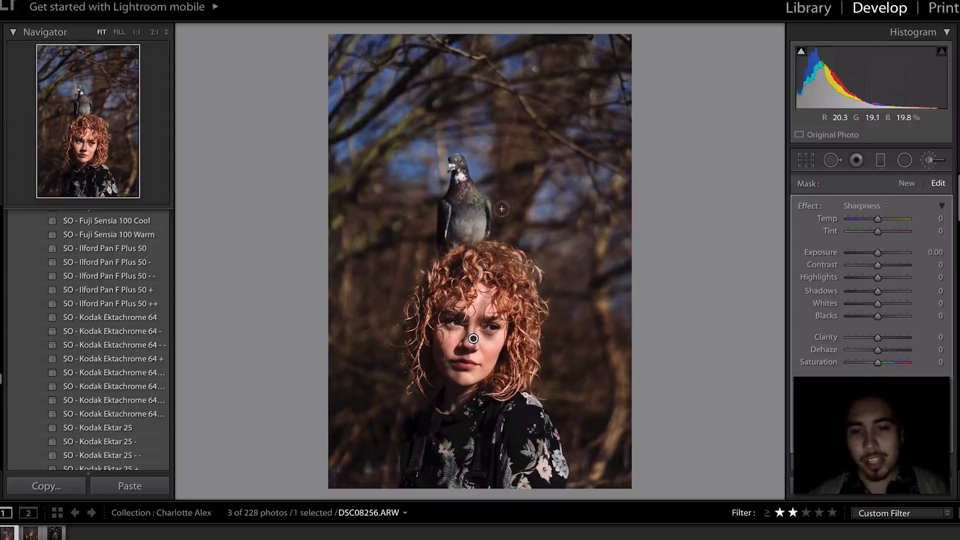
pyautogui.click(927, 160)
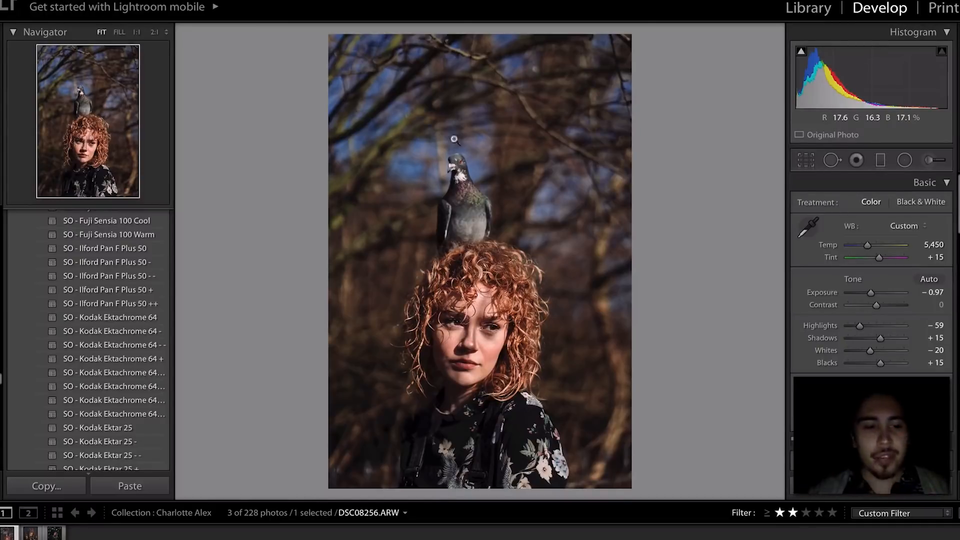
# - Load DSC08320, compare it with its neighbouring portraits, and switch to the Adjustment Brush
pyautogui.click(31, 534)
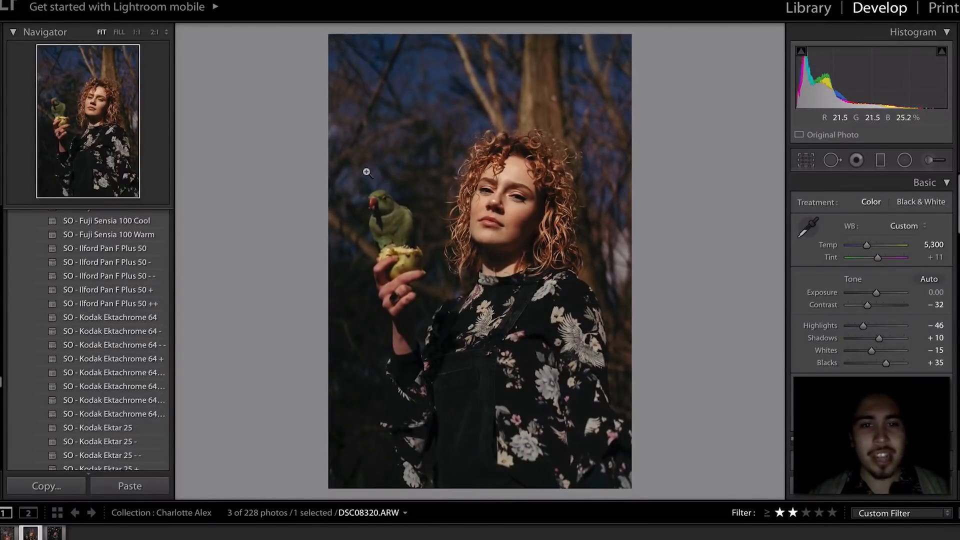
pyautogui.press('Left')
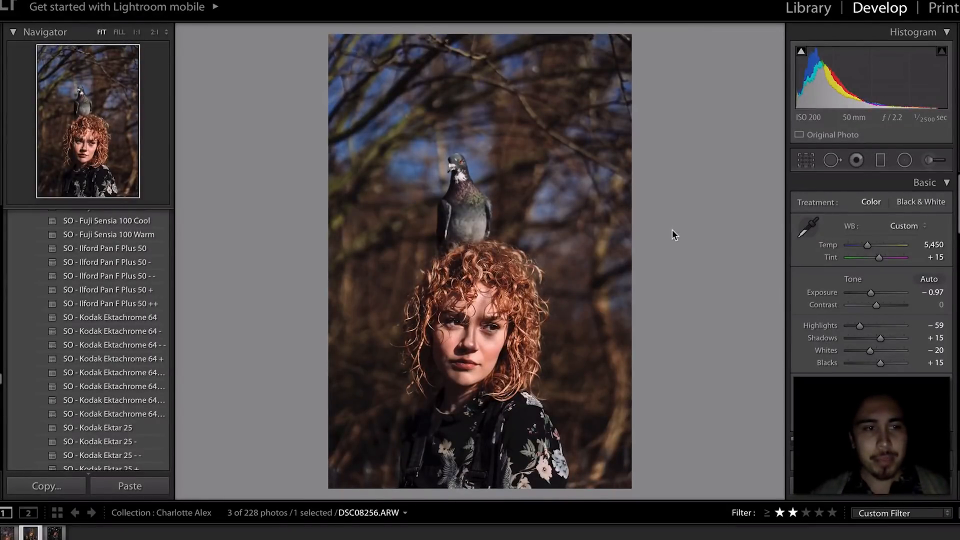
pyautogui.press('Right')
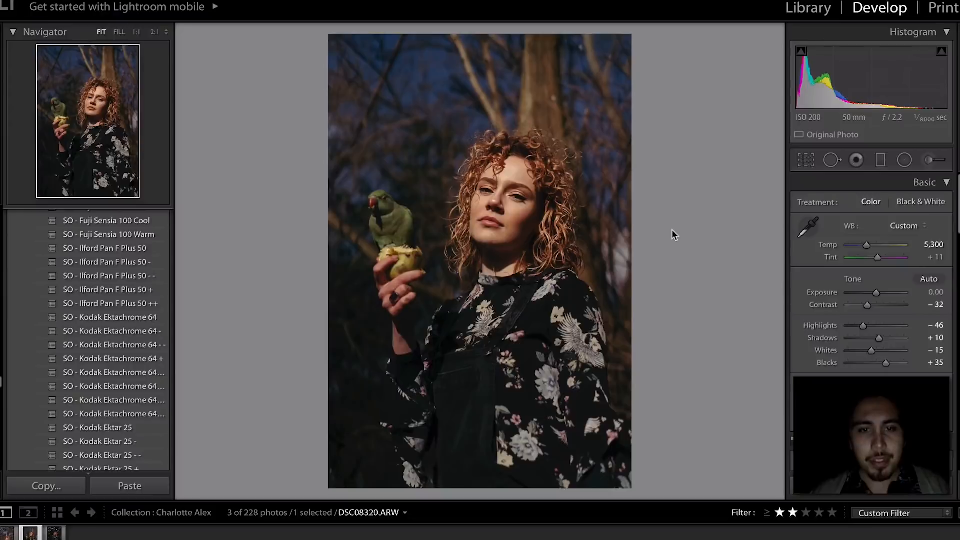
pyautogui.press('Right')
pyautogui.press('Left')
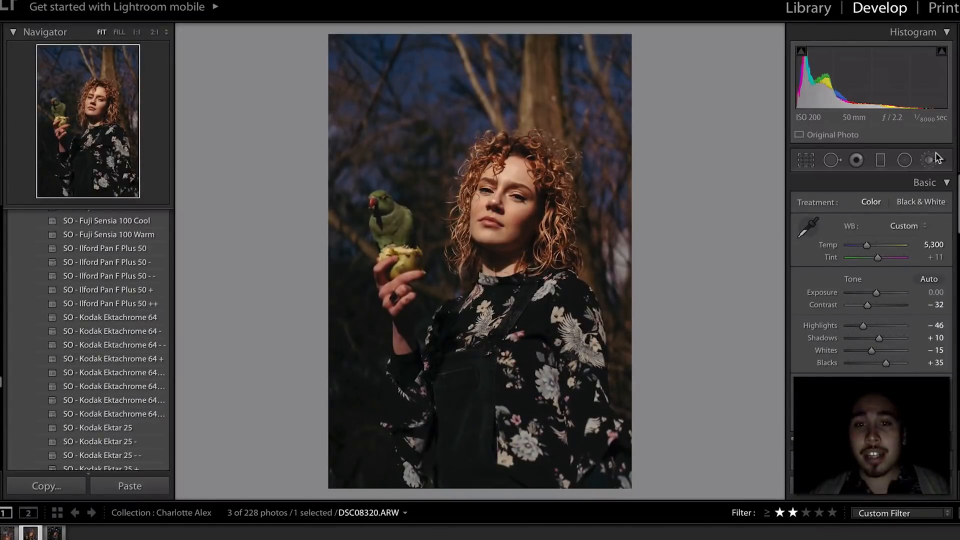
pyautogui.click(933, 160)
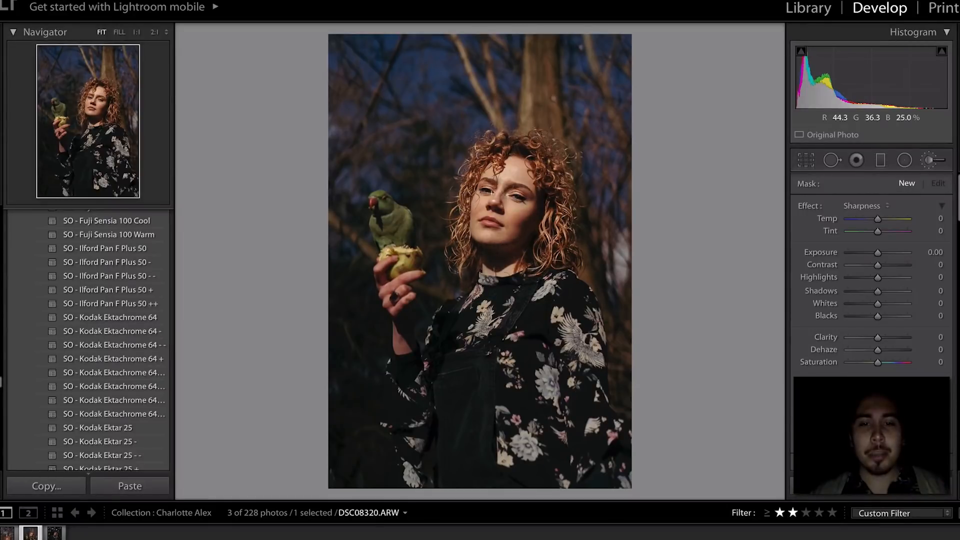
# - Paint a Sharpness stroke beside her jaw and check the face and parrot at 1:1
pyautogui.moveTo(464, 245); pyautogui.dragTo(491, 244)
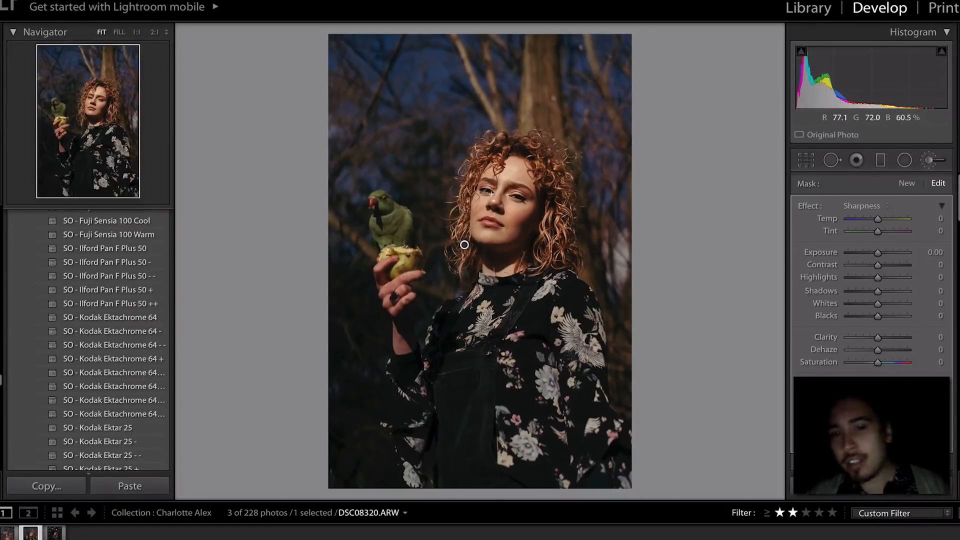
pyautogui.click(96, 115)
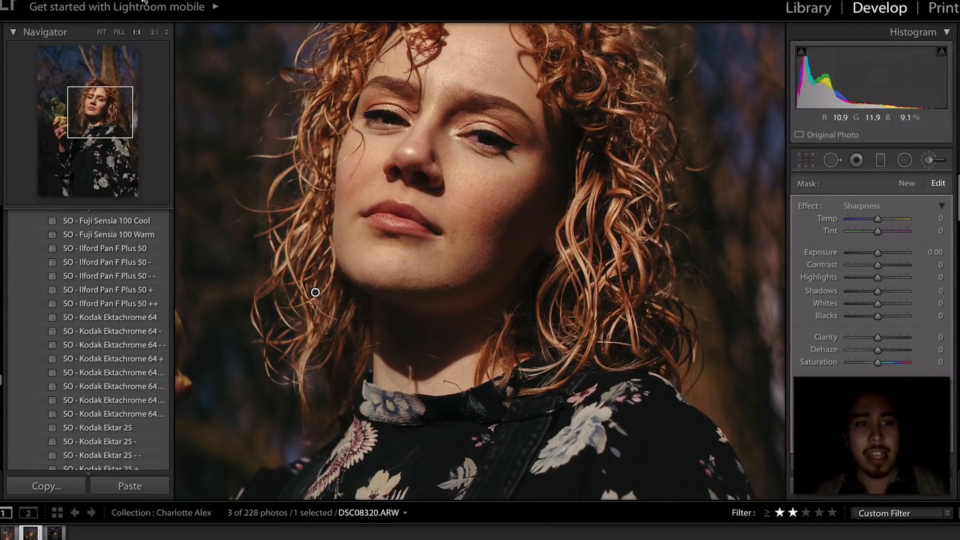
pyautogui.click(102, 33)
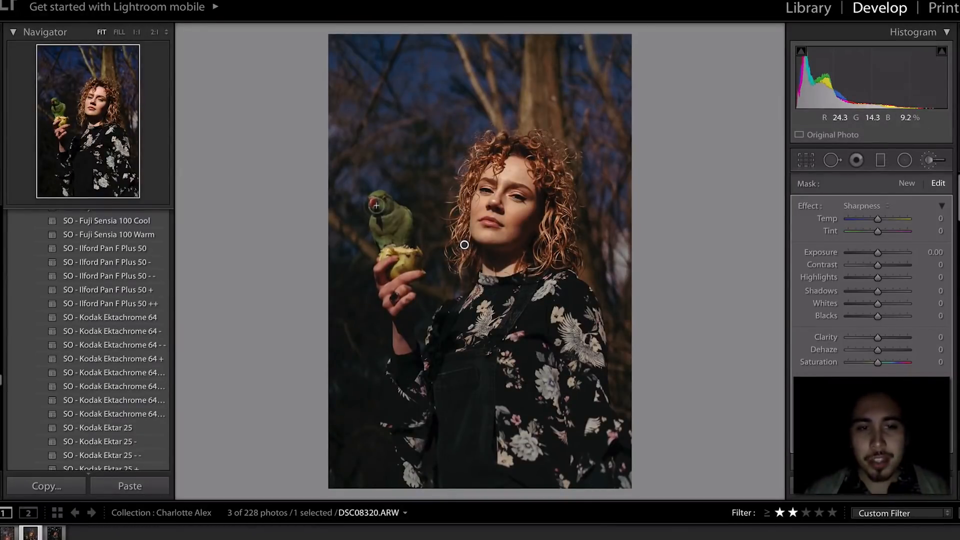
pyautogui.click(57, 109)
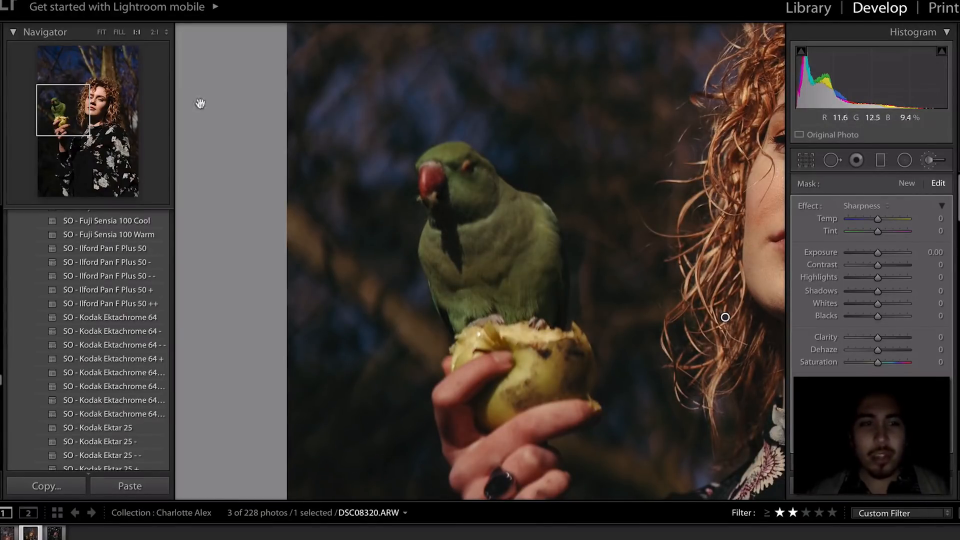
# - Return to Fit view and advance to the dark eyes-closed portrait DSC08438
pyautogui.click(101, 33)
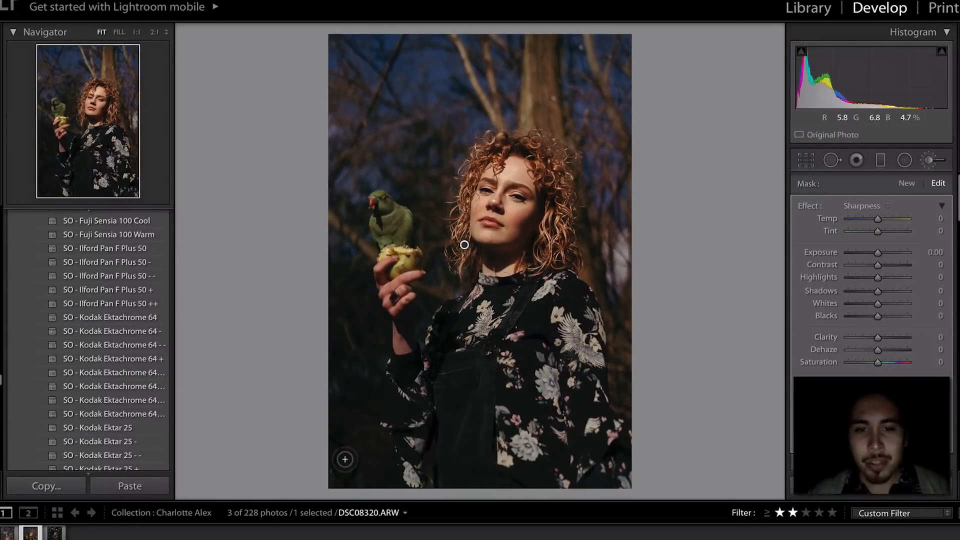
pyautogui.press('Right')
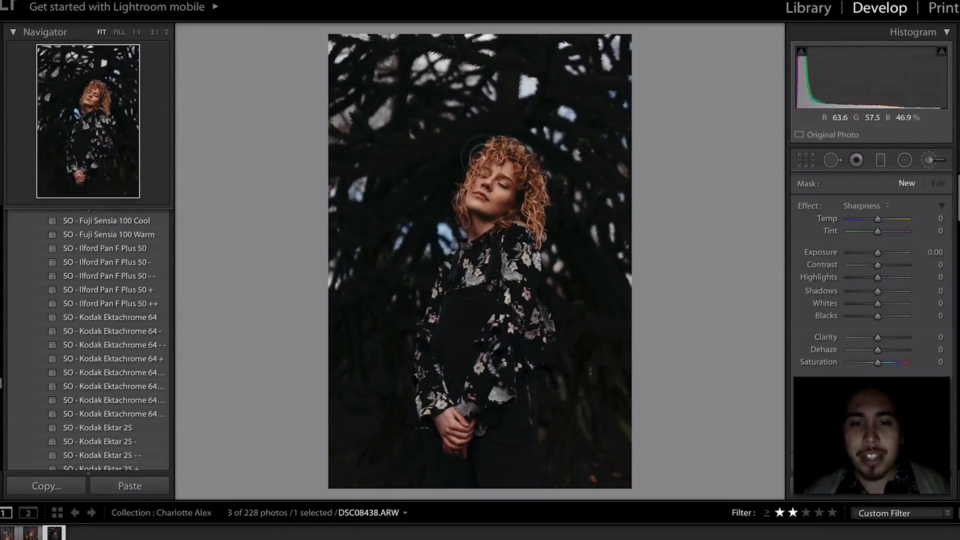
# - Brush a local adjustment onto her chin in DSC08438, then compare with the neighbouring portrait
pyautogui.moveTo(472, 206); pyautogui.dragTo(474, 229)
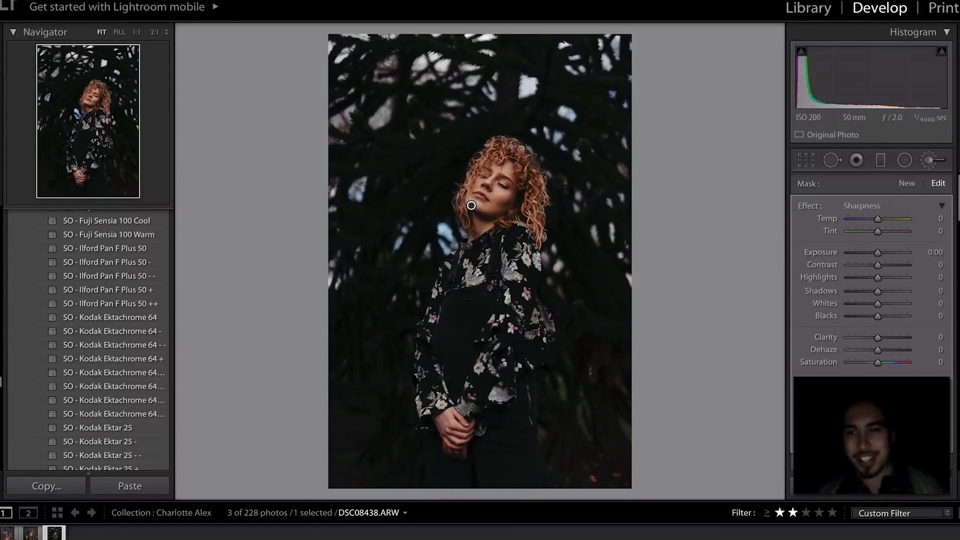
pyautogui.press('k')
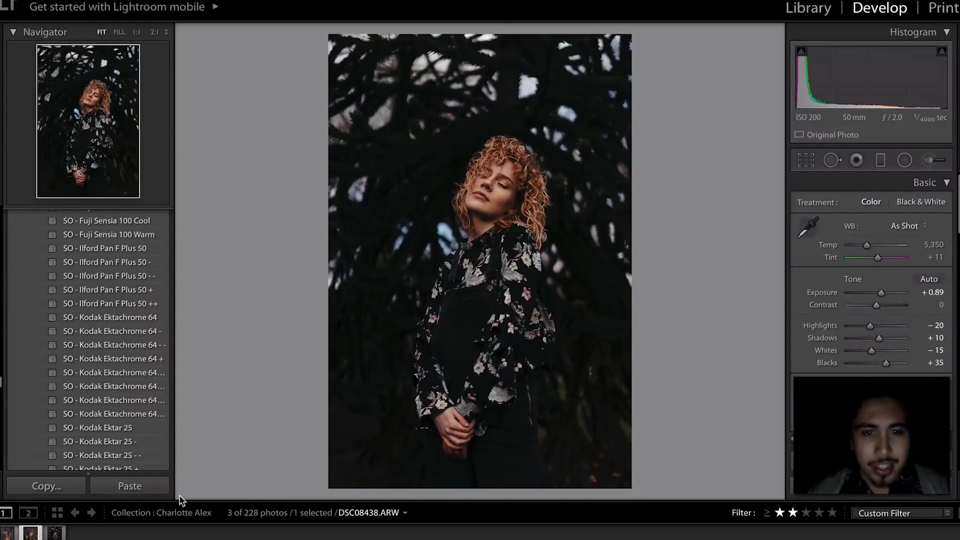
pyautogui.press('Left')
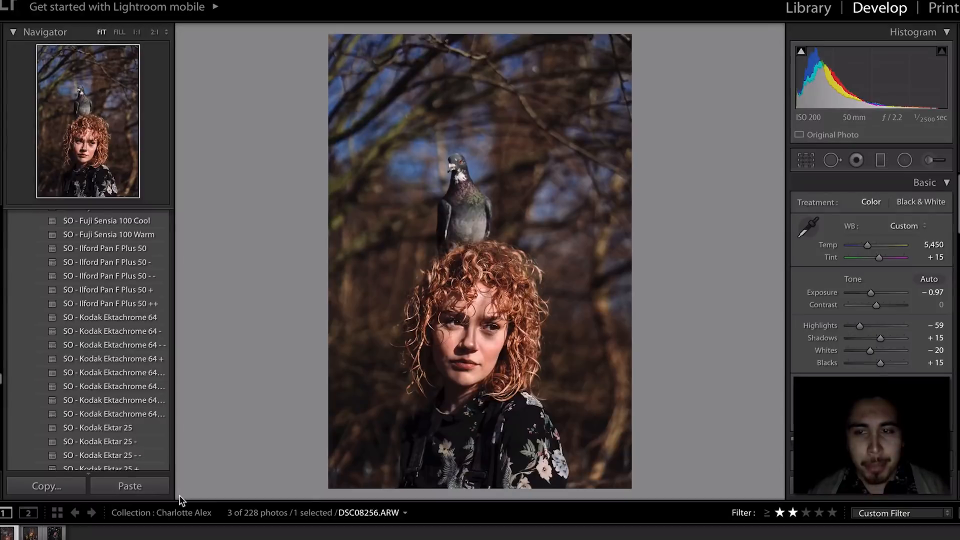
pyautogui.press('Right')
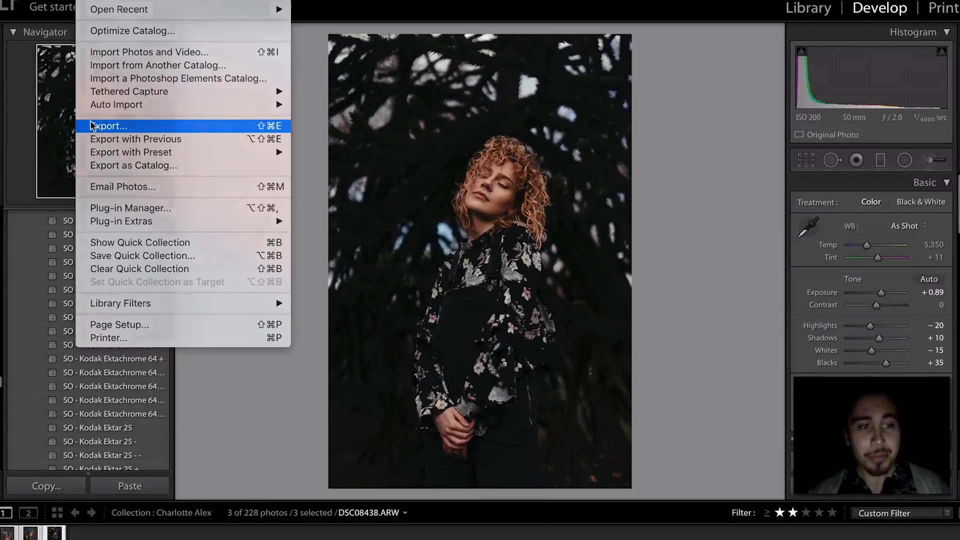
# - Open Export for the three portraits and leave Resize to Fit off for full-size JPEGs
pyautogui.click(92, 125)
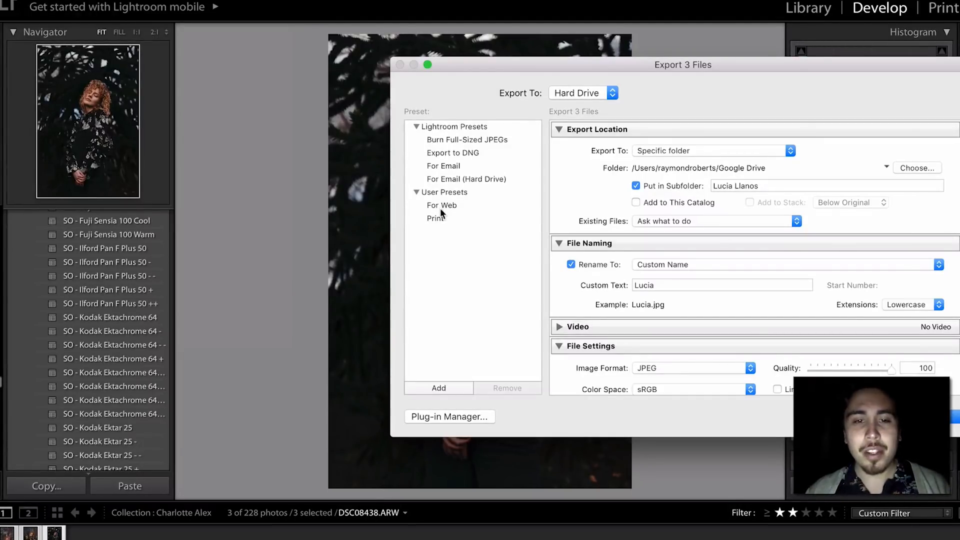
pyautogui.scroll(-5, 626, 317)
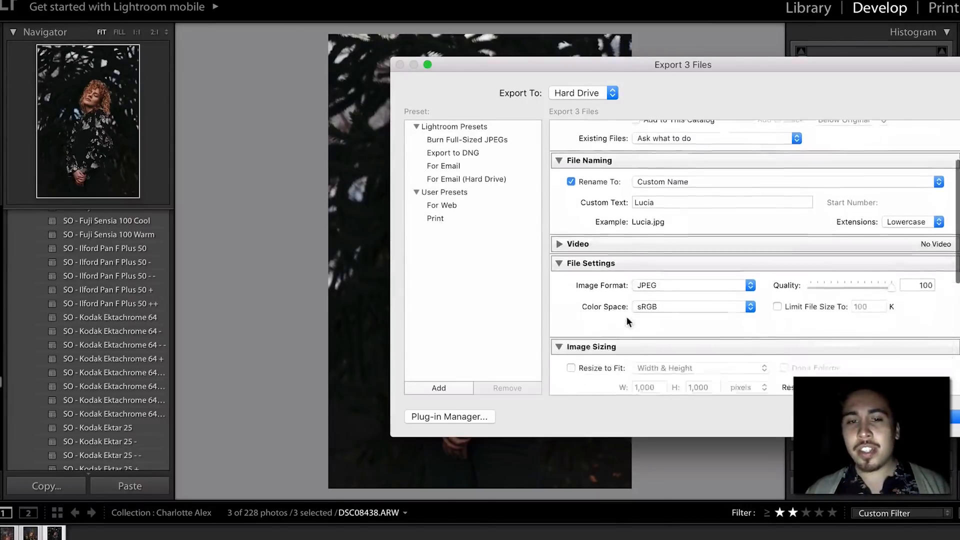
pyautogui.scroll(-3, 626, 316)
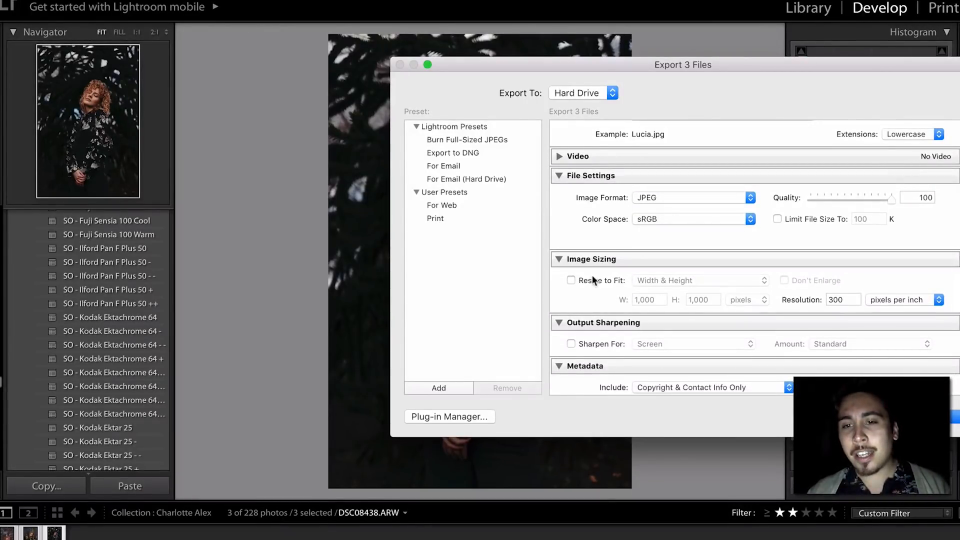
pyautogui.click(592, 275)
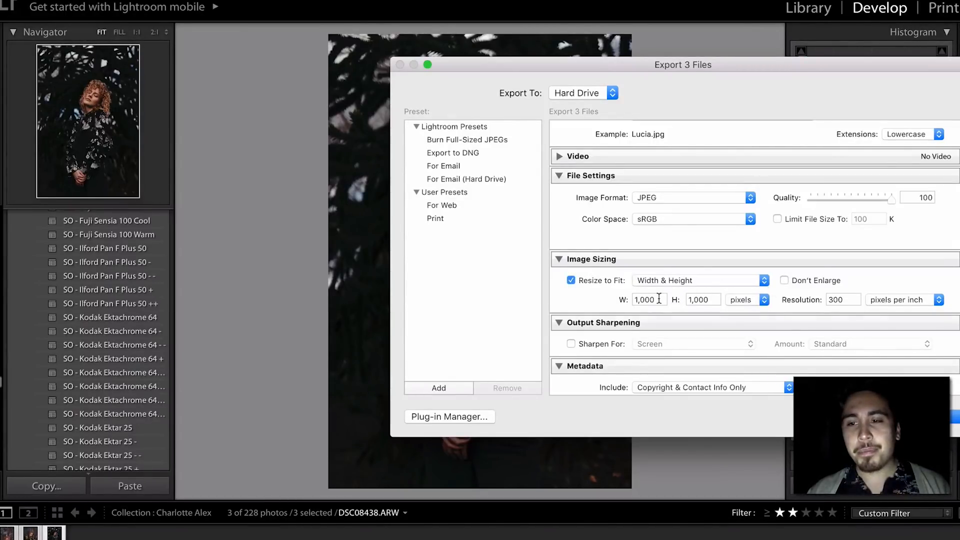
pyautogui.click(680, 281)
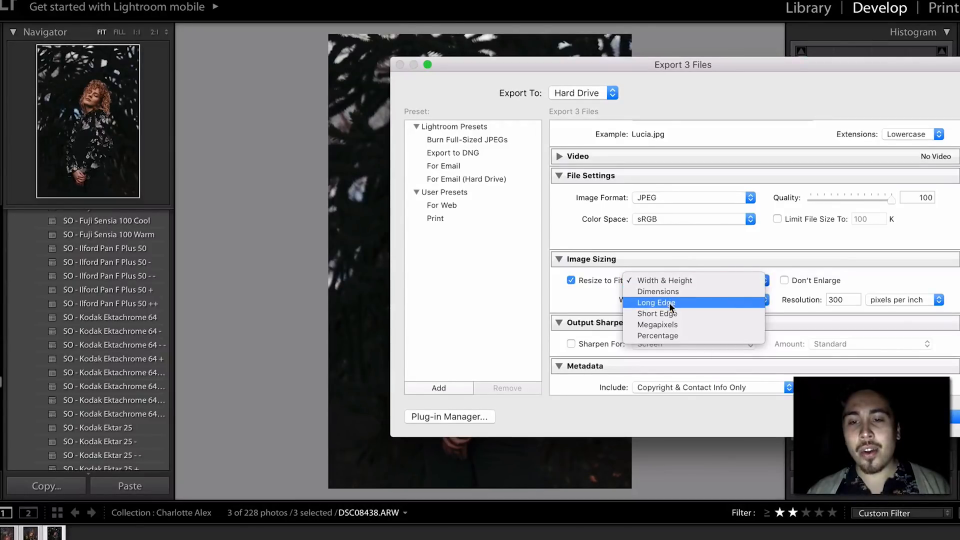
pyautogui.click(577, 295)
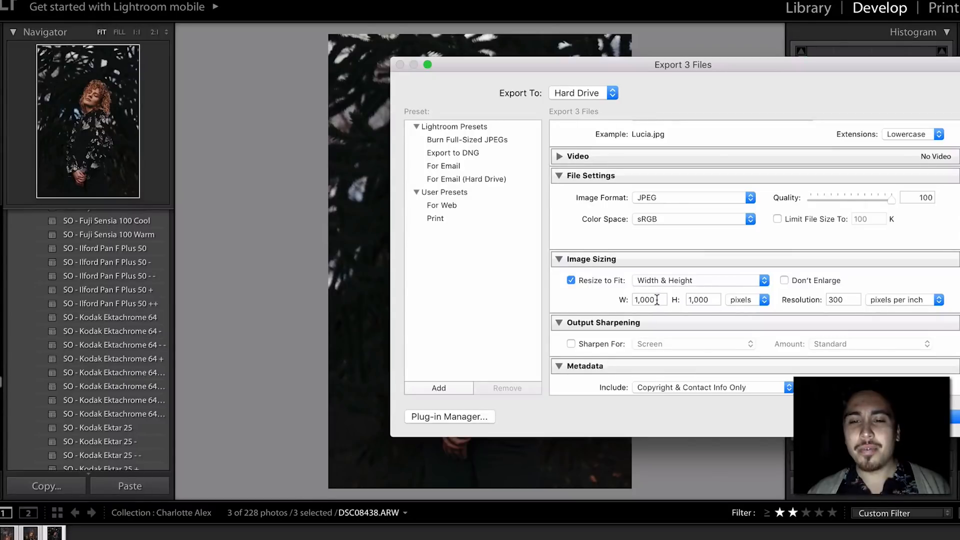
pyautogui.click(591, 279)
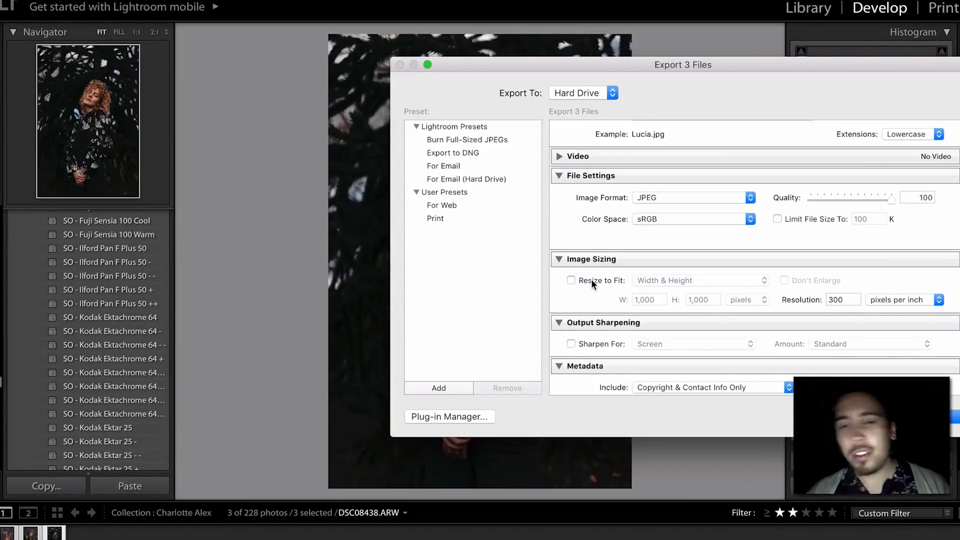
pyautogui.scroll(7, 591, 279)
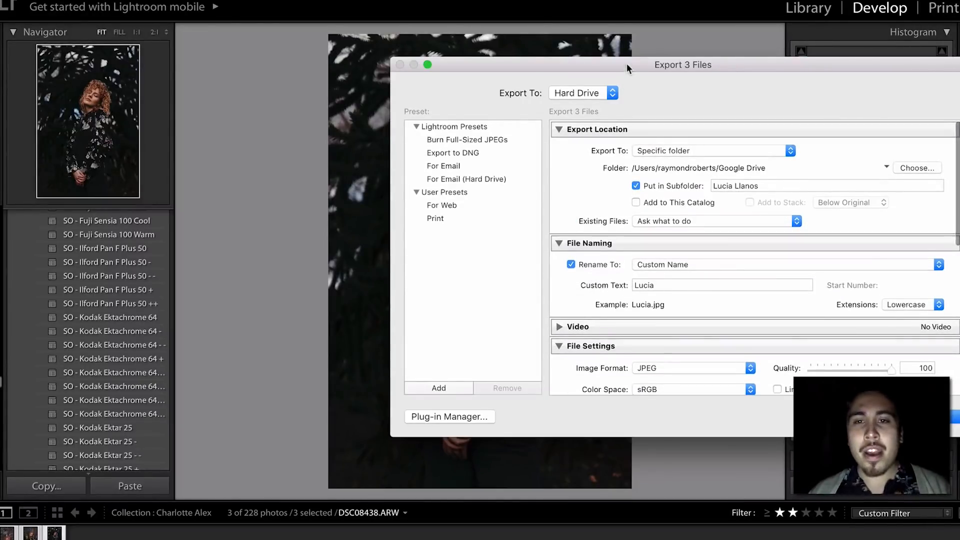
pyautogui.moveTo(626, 63); pyautogui.dragTo(510, 198)
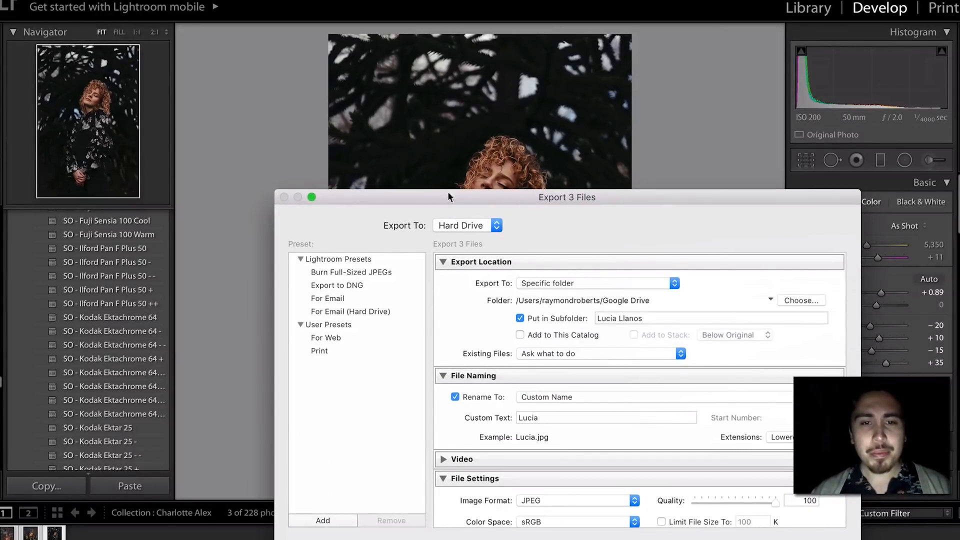
pyautogui.moveTo(448, 199); pyautogui.dragTo(515, 88)
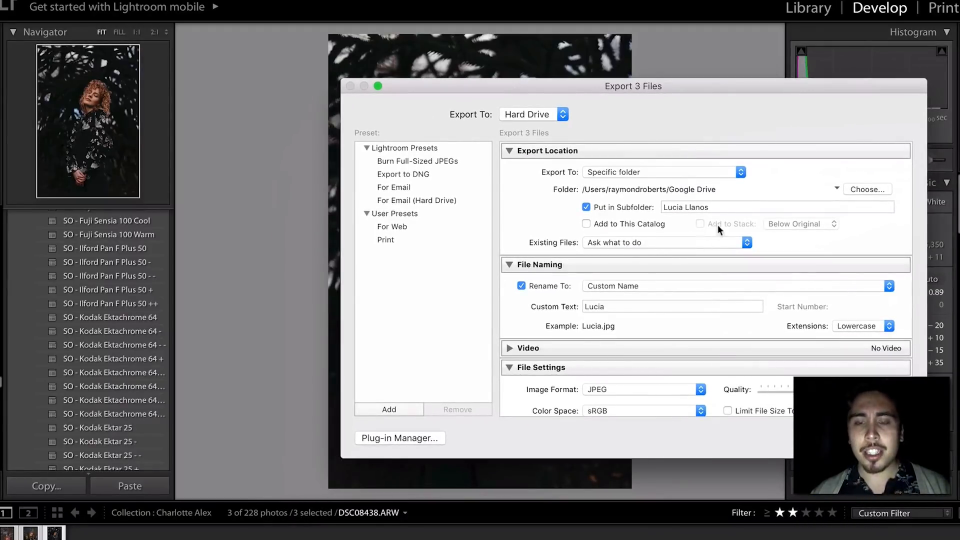
pyautogui.click(719, 209)
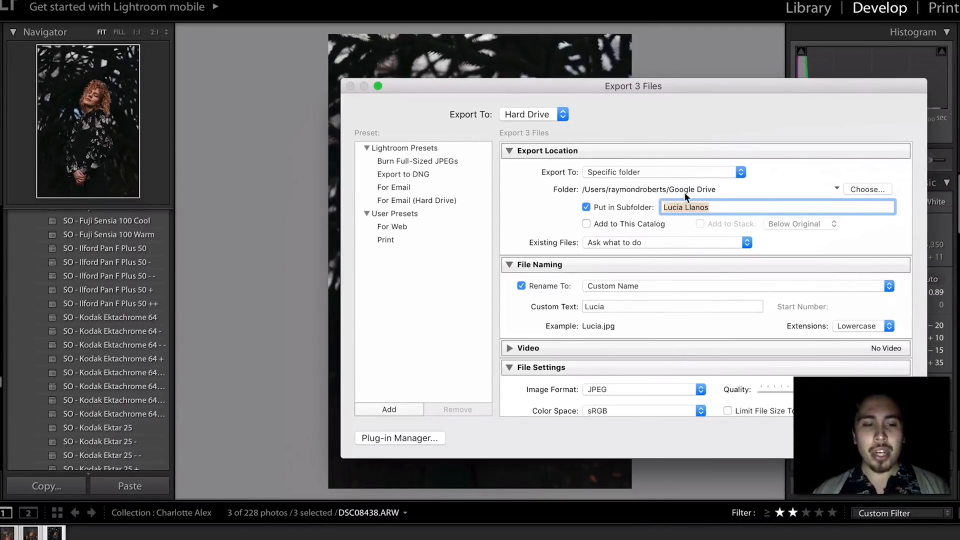
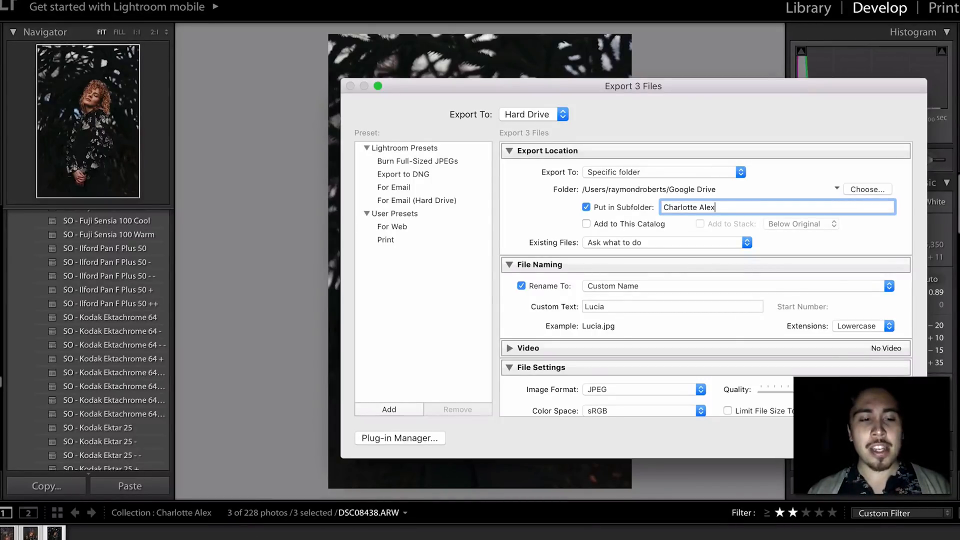
pyautogui.click(104, 535)
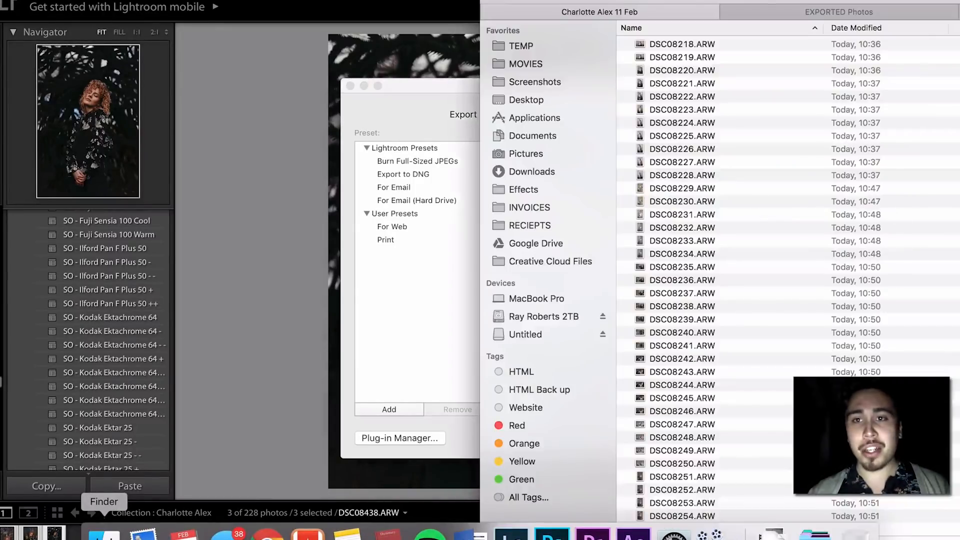
# - Browse the PORTRAIT client folders in Finder's EXPORTED Photos tab, then return to the Export dialog
pyautogui.click(785, 10)
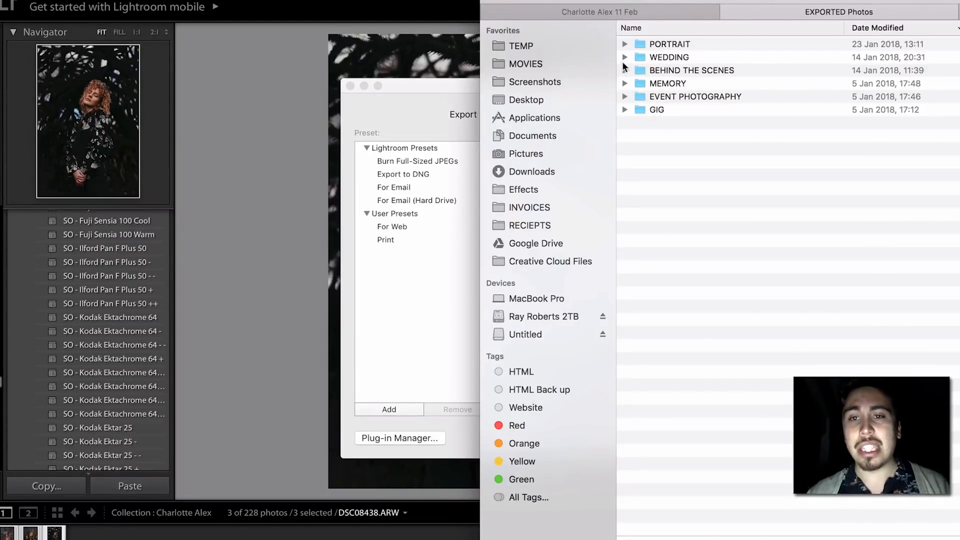
pyautogui.click(626, 44)
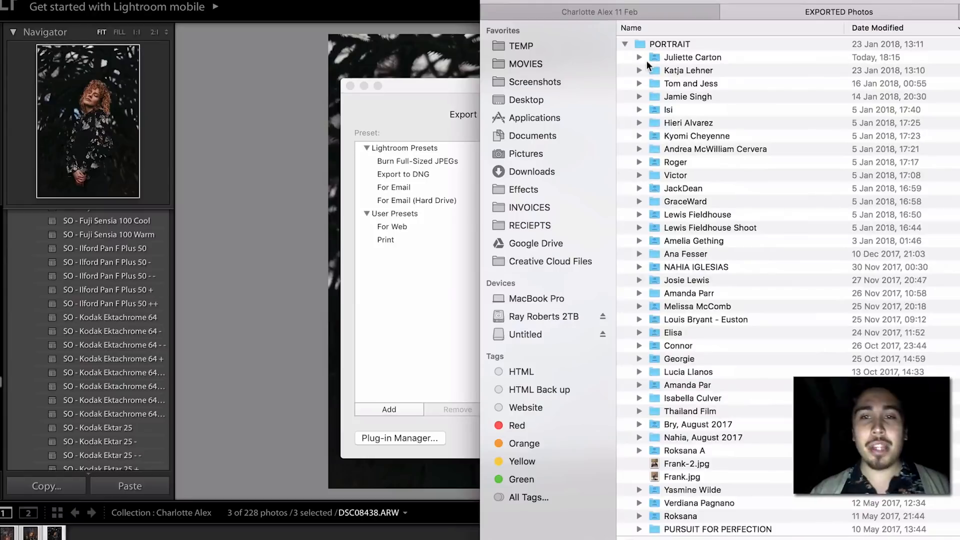
pyautogui.scroll(-10, 653, 275)
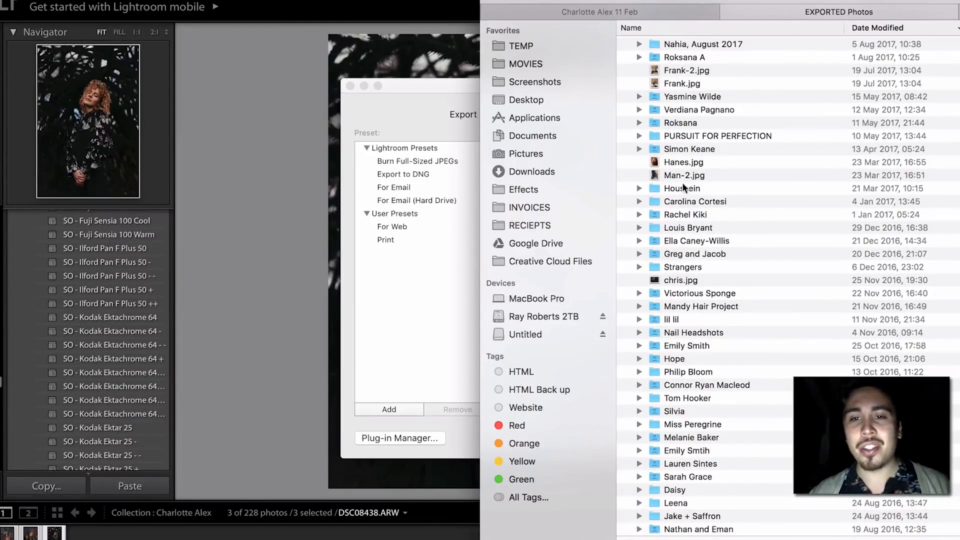
pyautogui.scroll(-7, 684, 187)
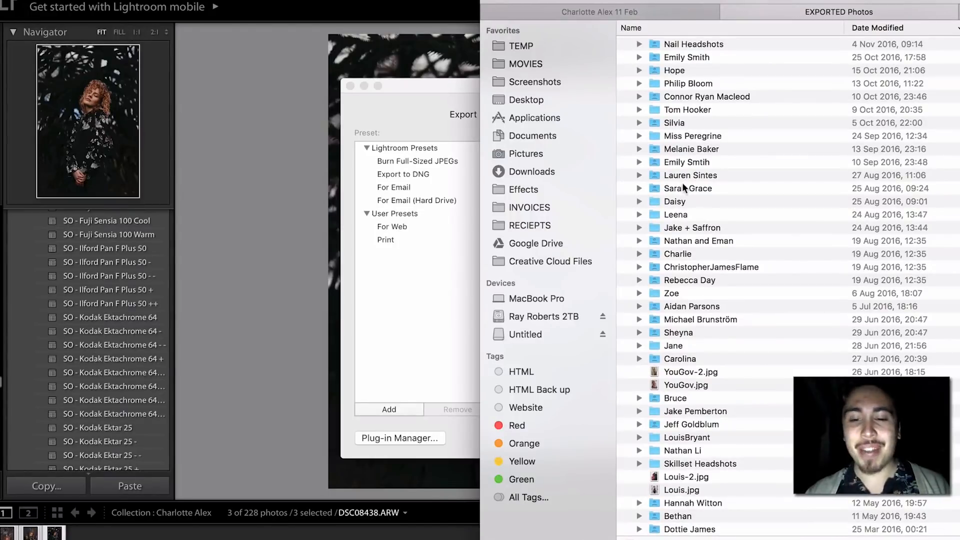
pyautogui.scroll(-5, 684, 186)
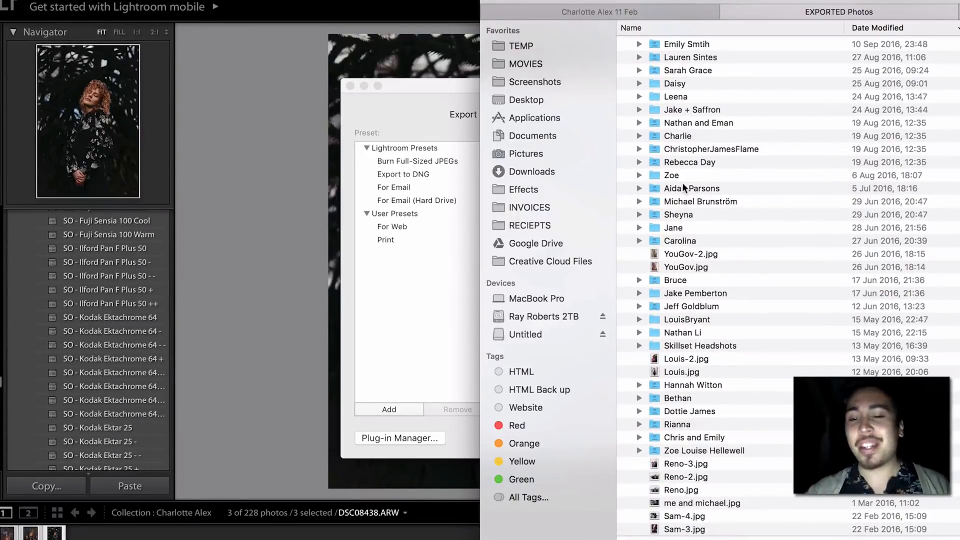
pyautogui.scroll(-5, 684, 187)
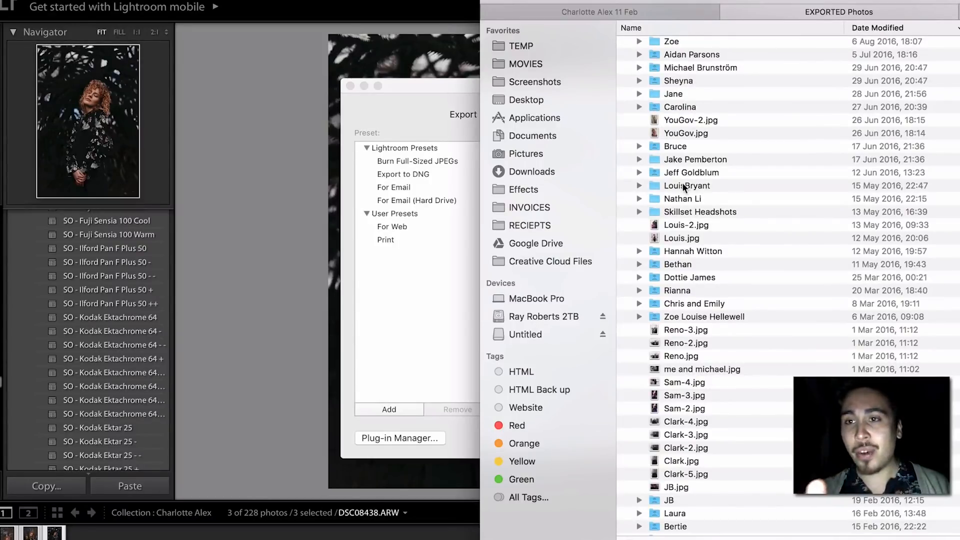
pyautogui.scroll(15, 684, 187)
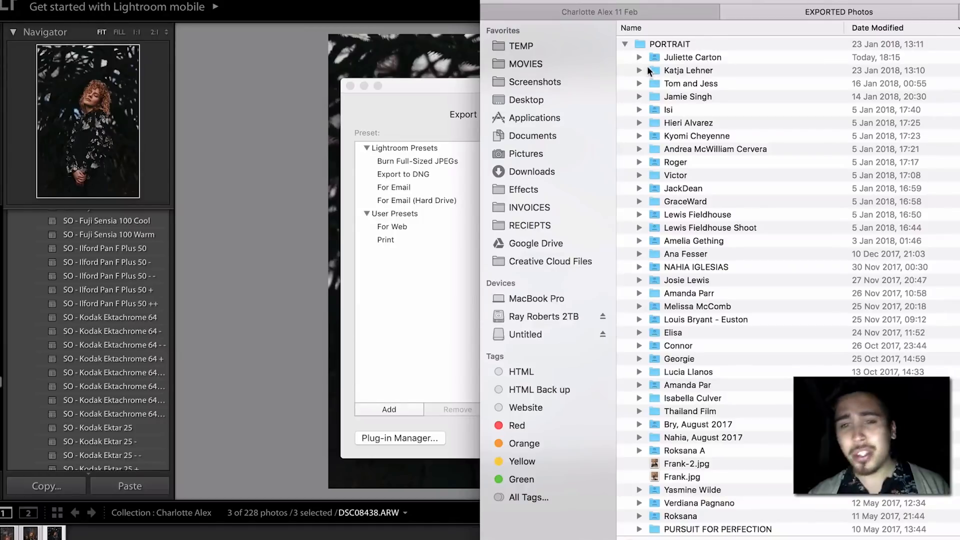
pyautogui.click(438, 211)
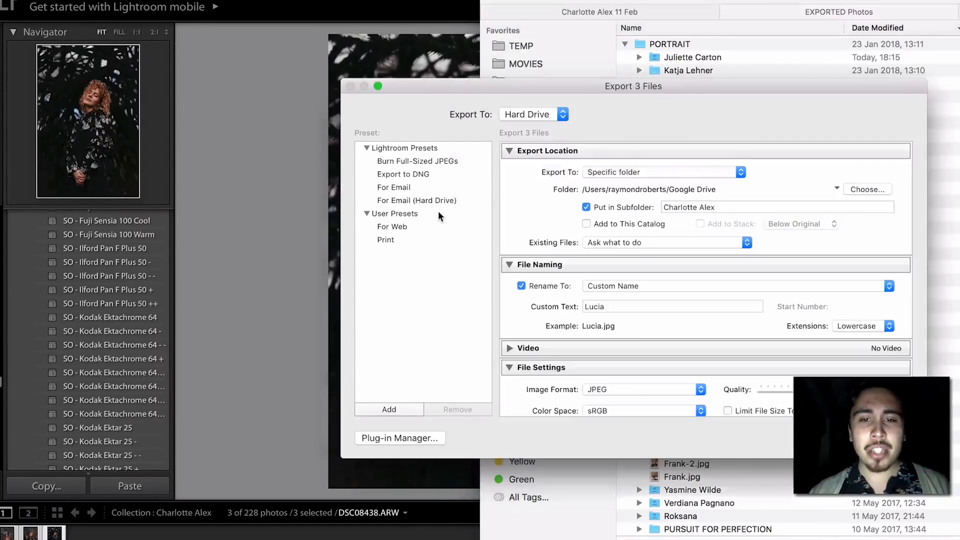
# - Replace the custom file name 'Lucia' with 'Charlotte' and confirm quality 100
pyautogui.click(623, 306)
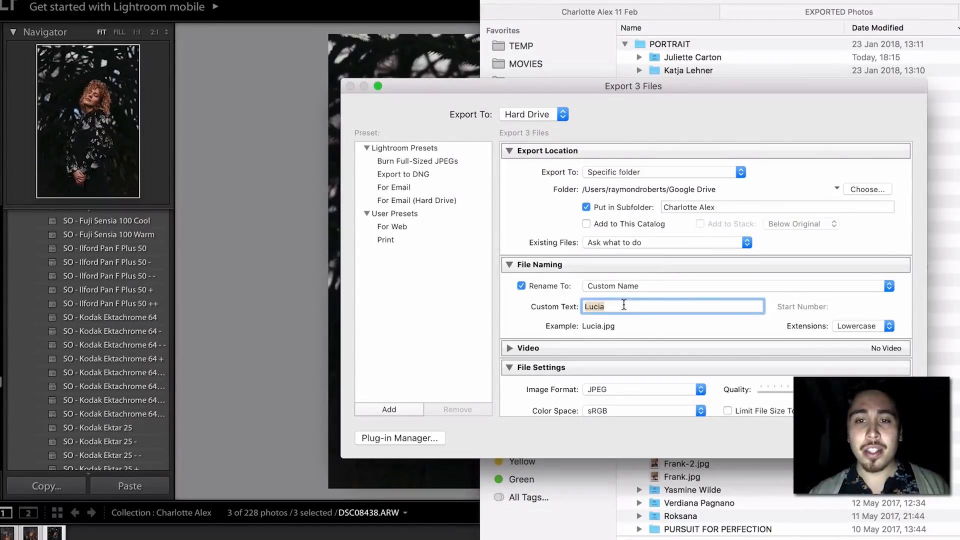
pyautogui.write('C')
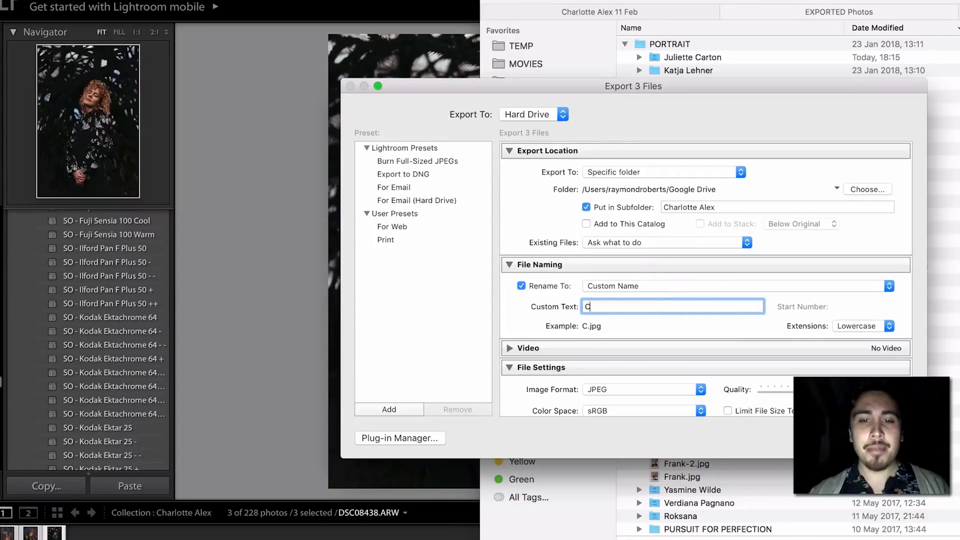
pyautogui.write('harlotte')
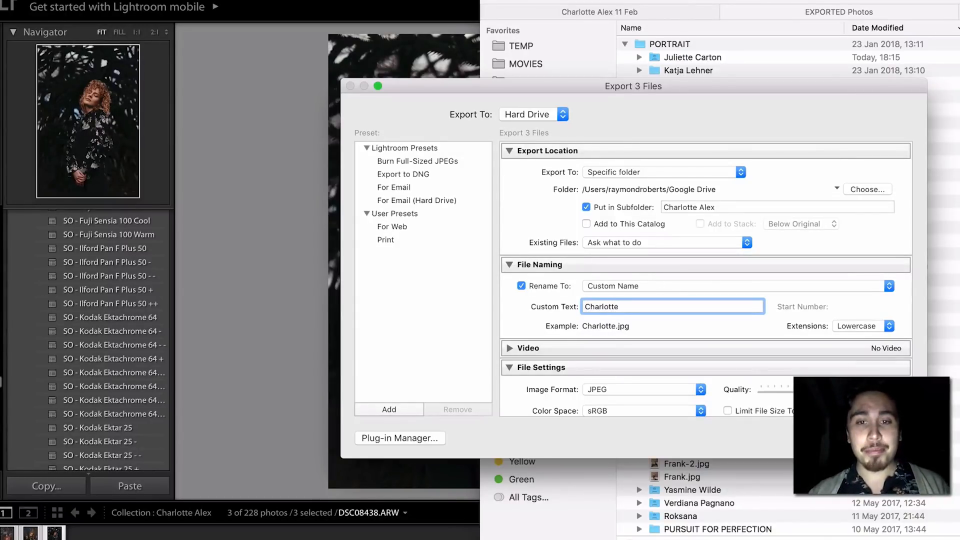
pyautogui.scroll(-3, 705, 268)
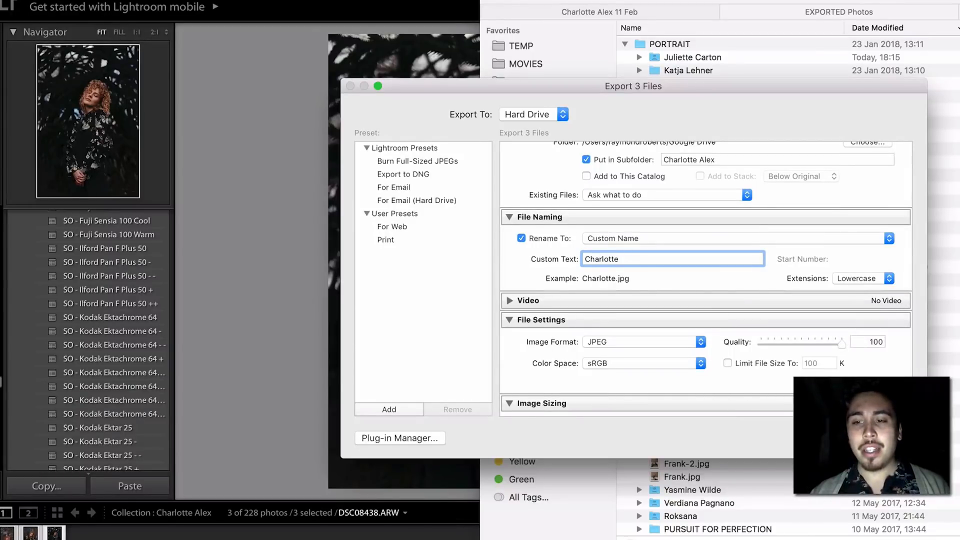
pyautogui.moveTo(686, 118); pyautogui.dragTo(562, 187)
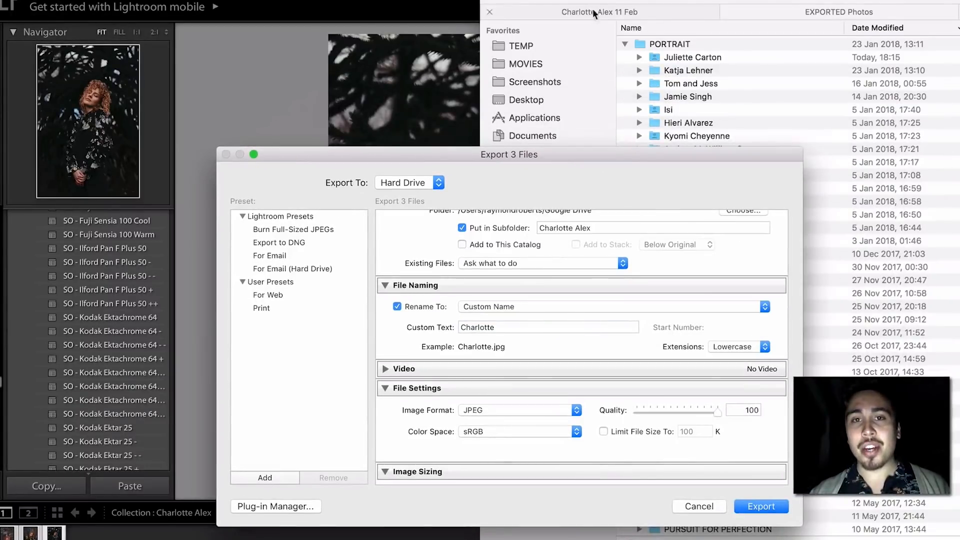
# - Collapse the PORTRAIT folder in Finder and export the three photos
pyautogui.click(593, 8)
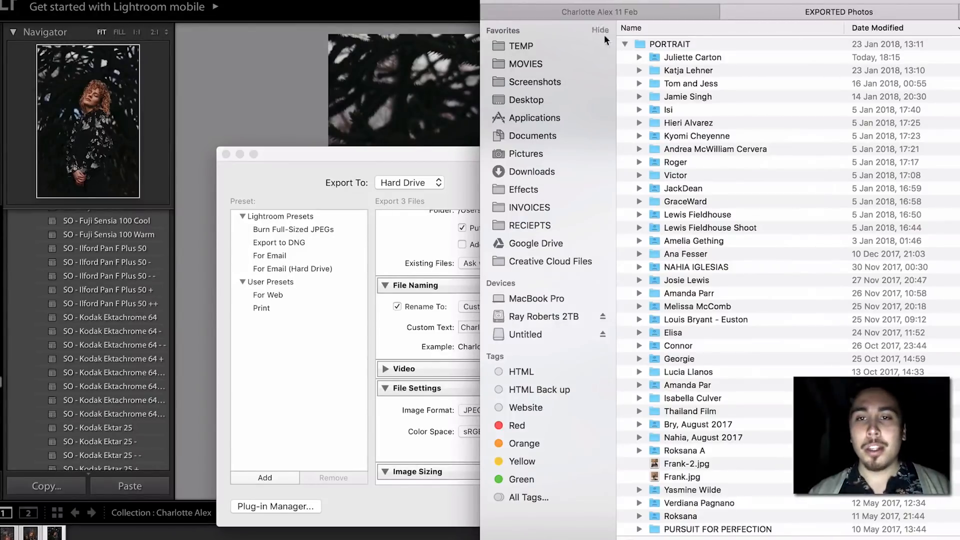
pyautogui.click(626, 44)
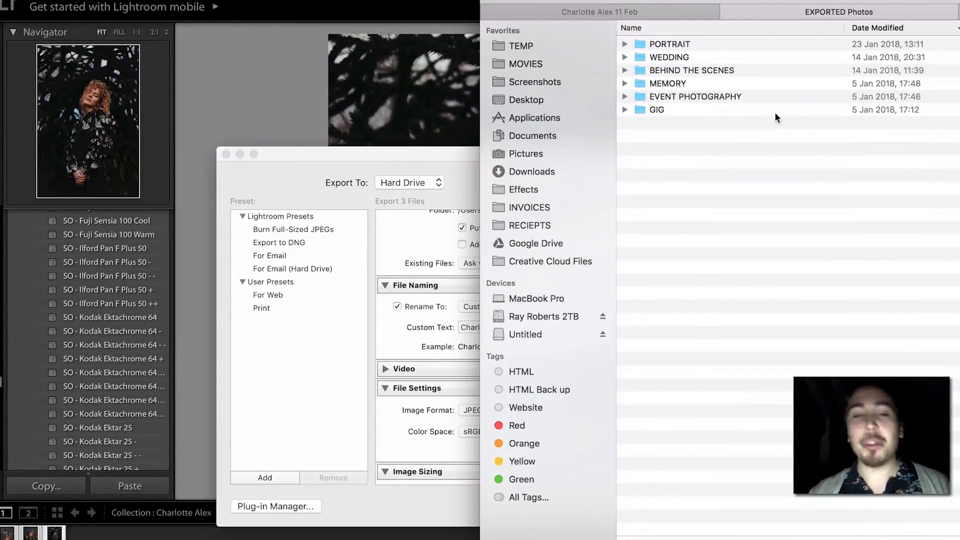
pyautogui.click(271, 96)
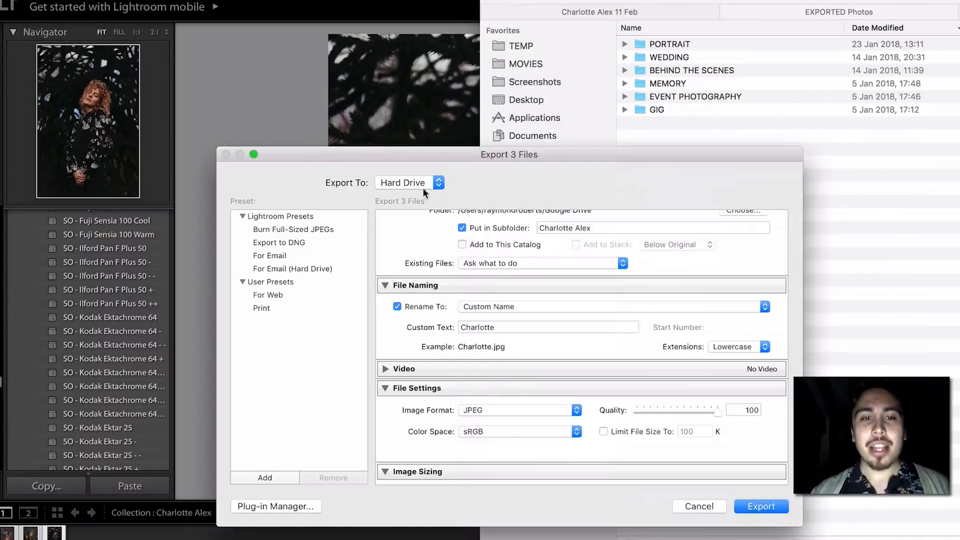
pyautogui.click(773, 505)
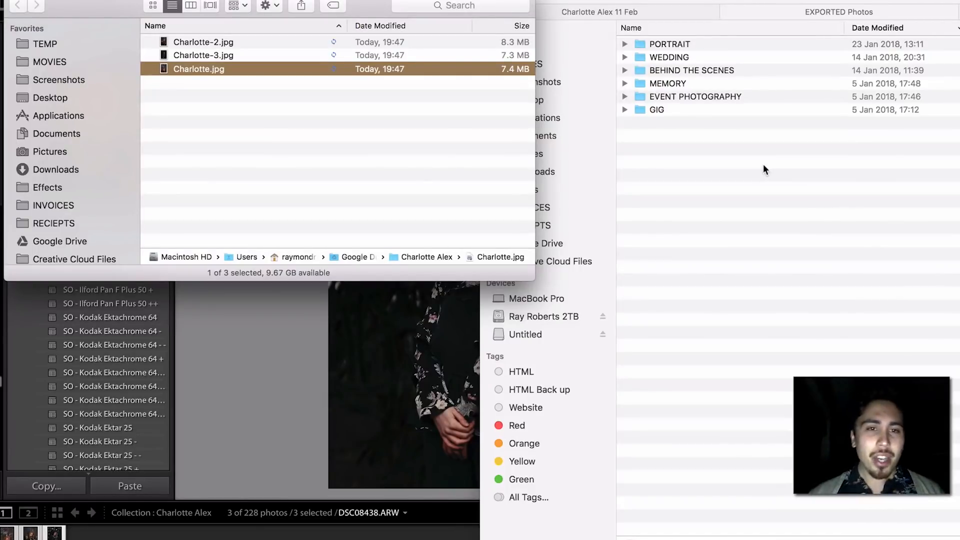
pyautogui.click(419, 126)
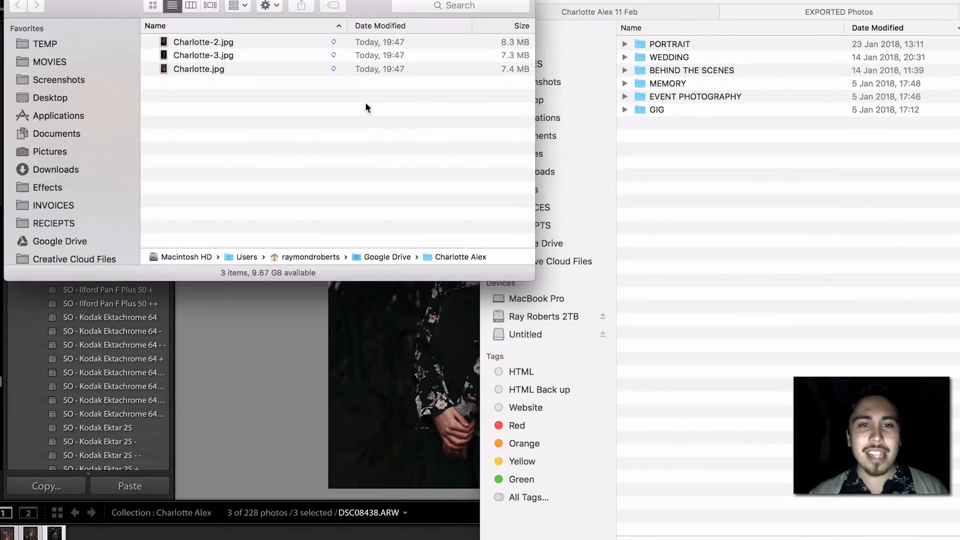
pyautogui.click(276, 366)
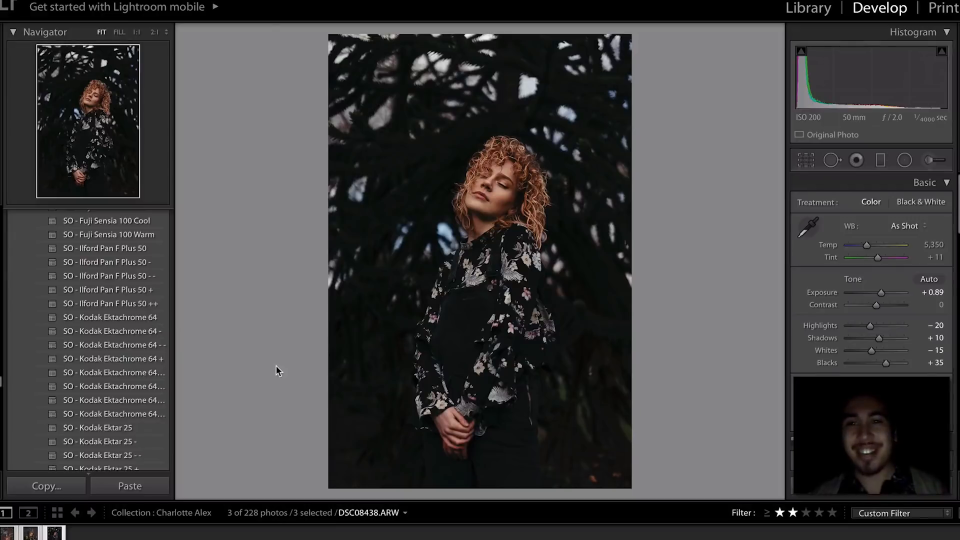